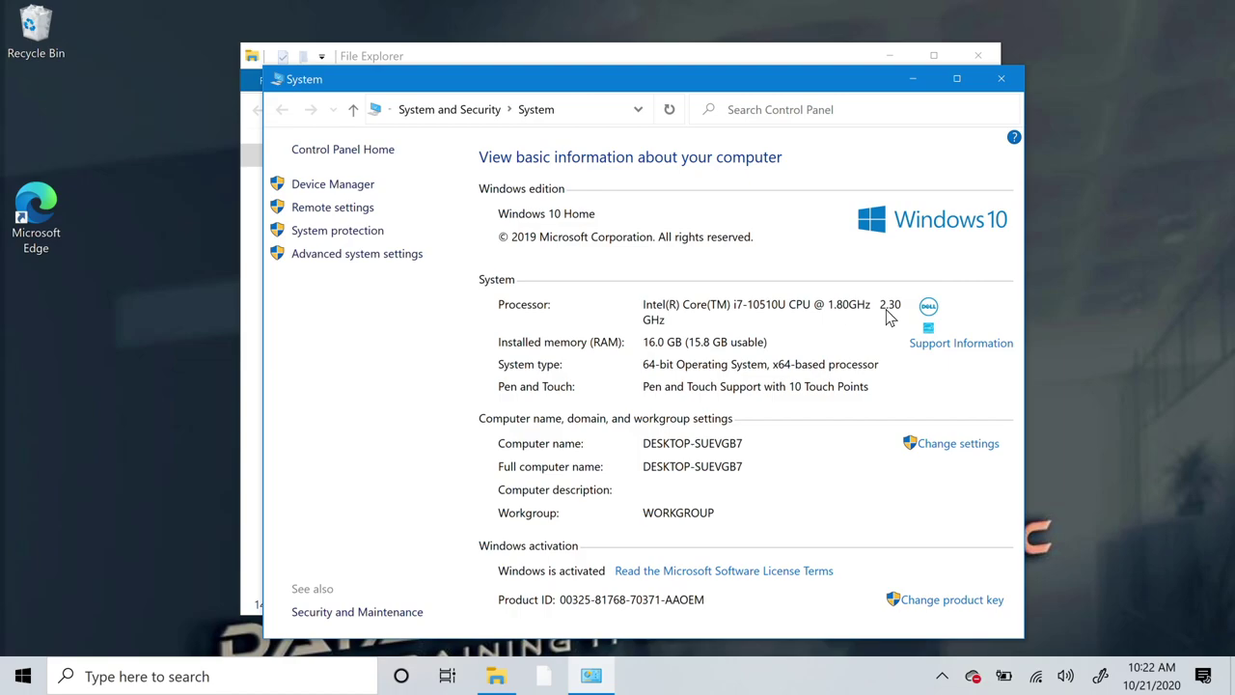
# Close the System window, check This PC's OS (C:) drive at 880 GB free of 935 GB, and close File Explorer
pyautogui.click(1002, 79)
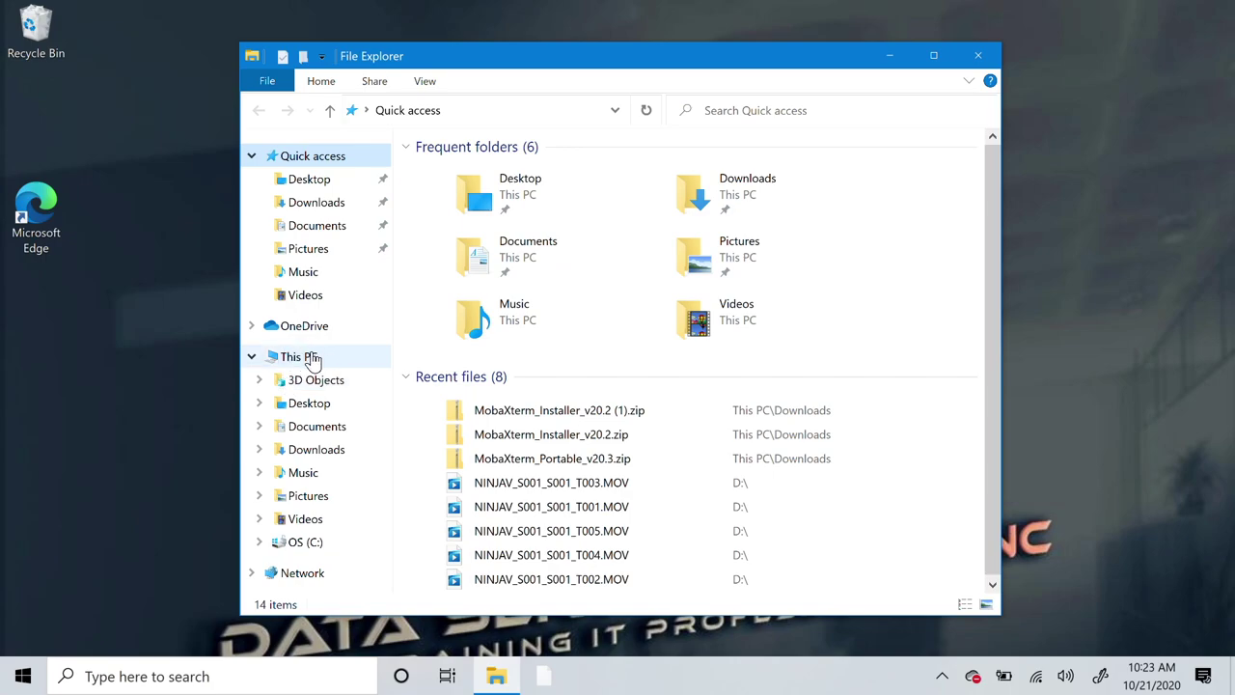
pyautogui.click(311, 359)
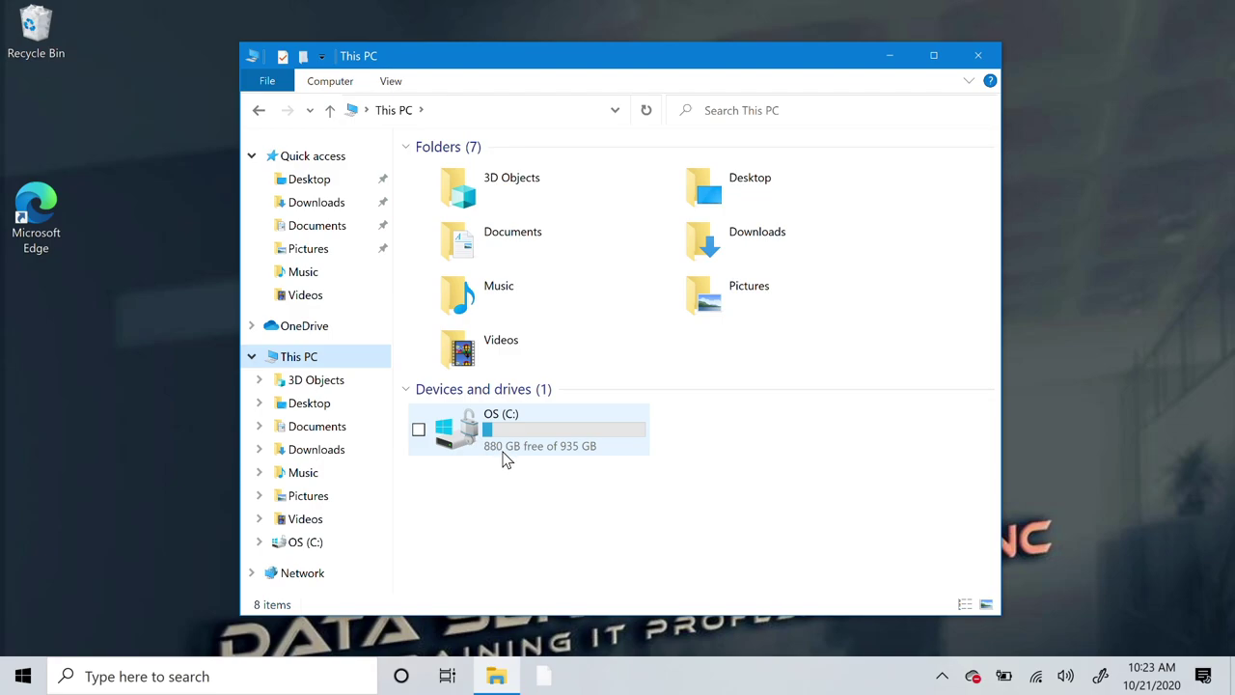
pyautogui.moveTo(510, 461)
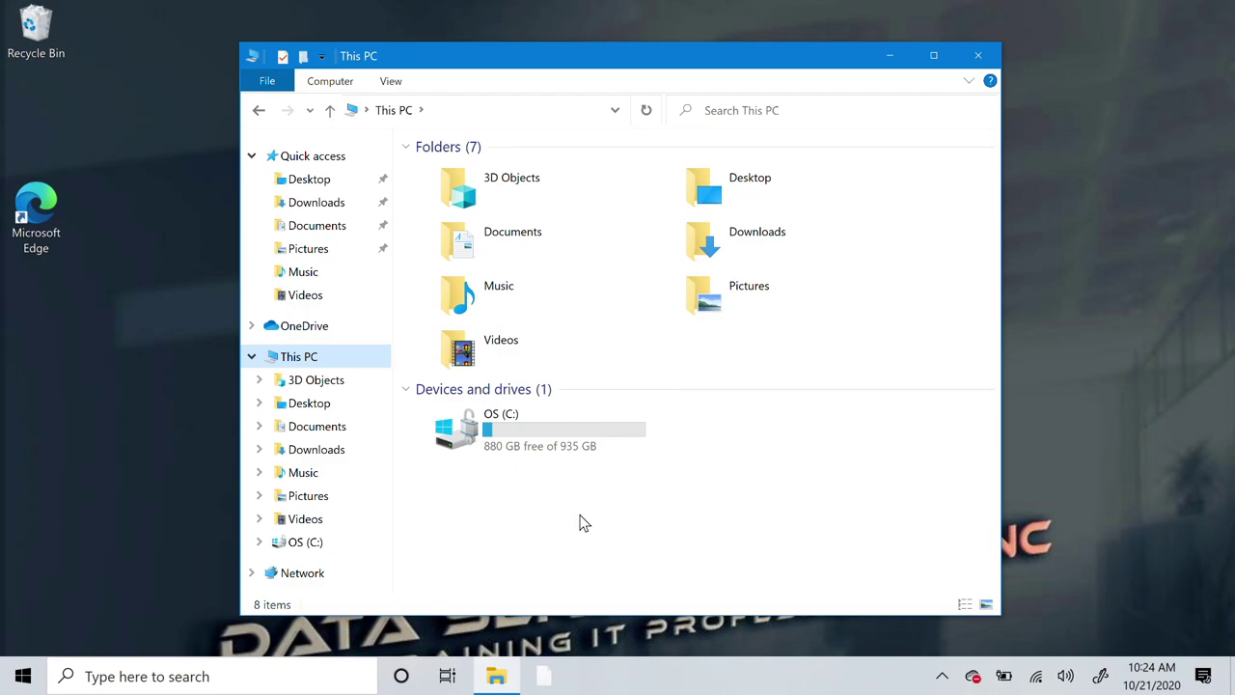
pyautogui.click(980, 60)
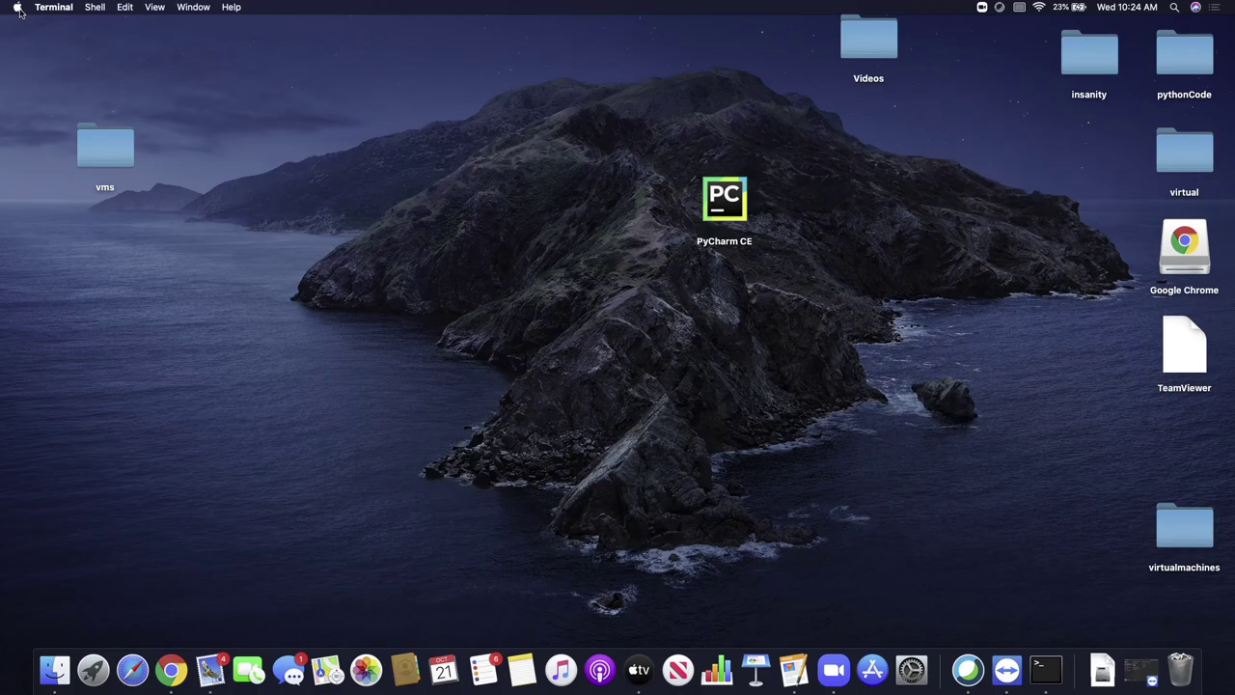
# Open About This Mac to see macOS Catalina 10.15.7 on the 16-inch 2019 MacBook Pro with 16 GB memory
pyautogui.click(17, 7)
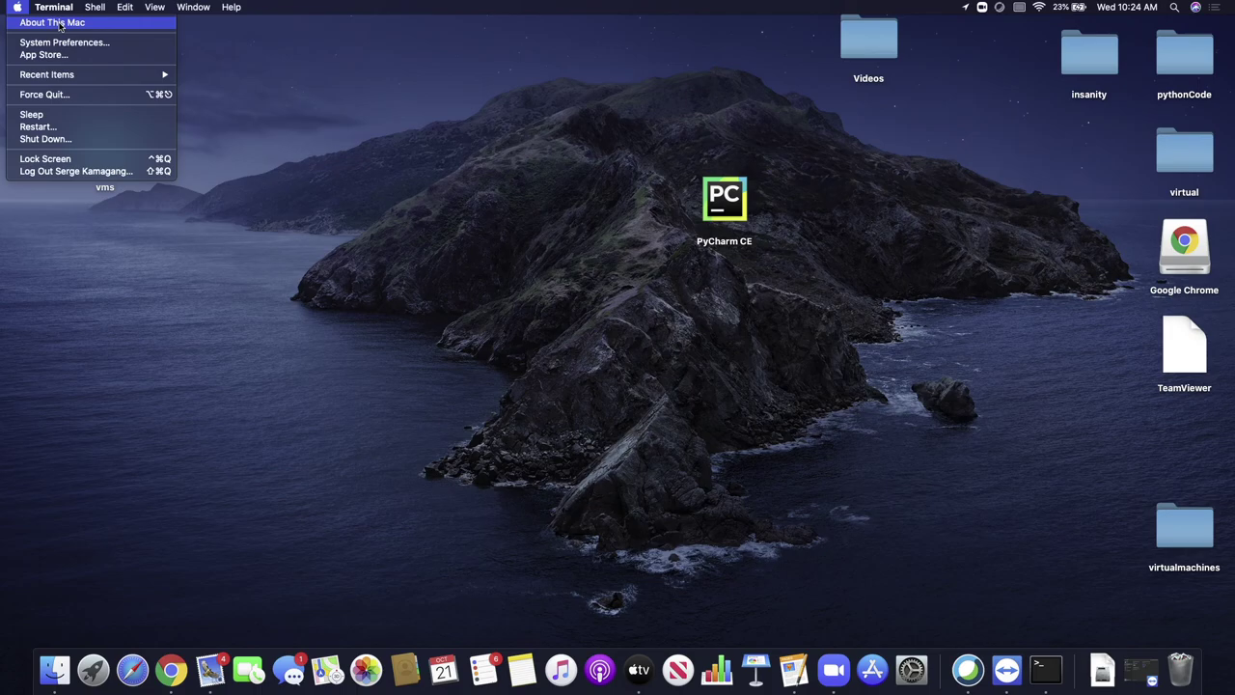
pyautogui.click(59, 23)
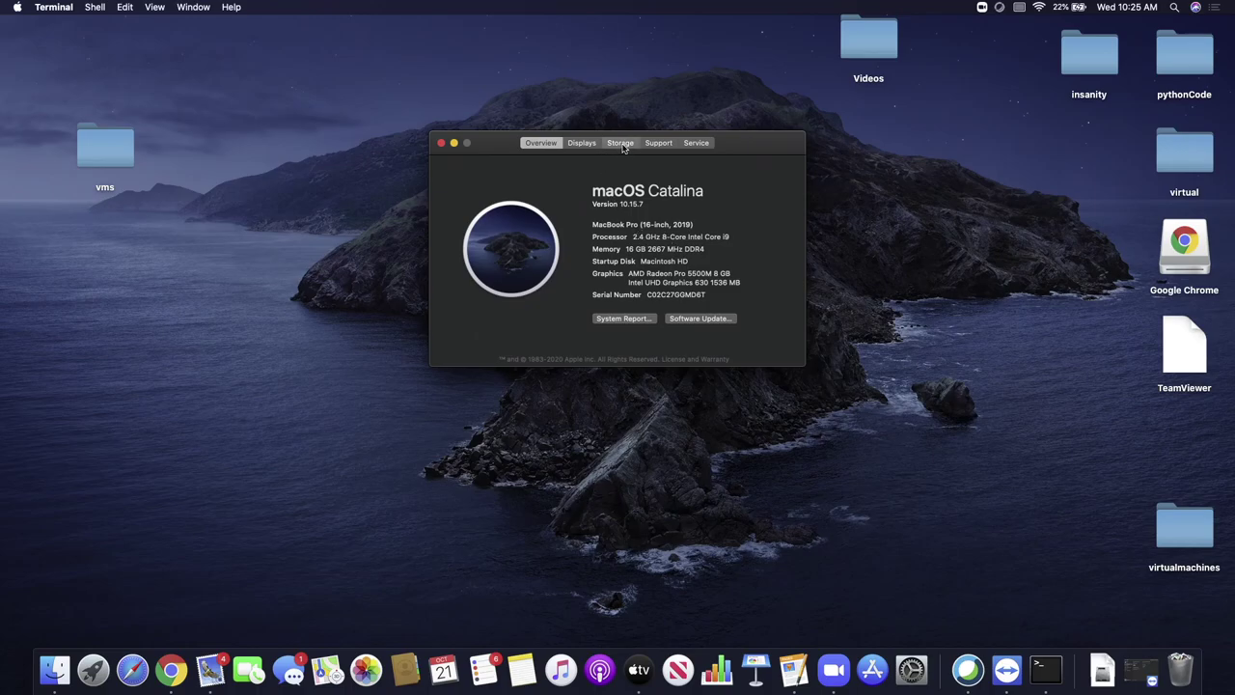
# View the Storage details showing Macintosh HD with 1.68 TB available of 2 TB, then close About This Mac
pyautogui.click(623, 145)
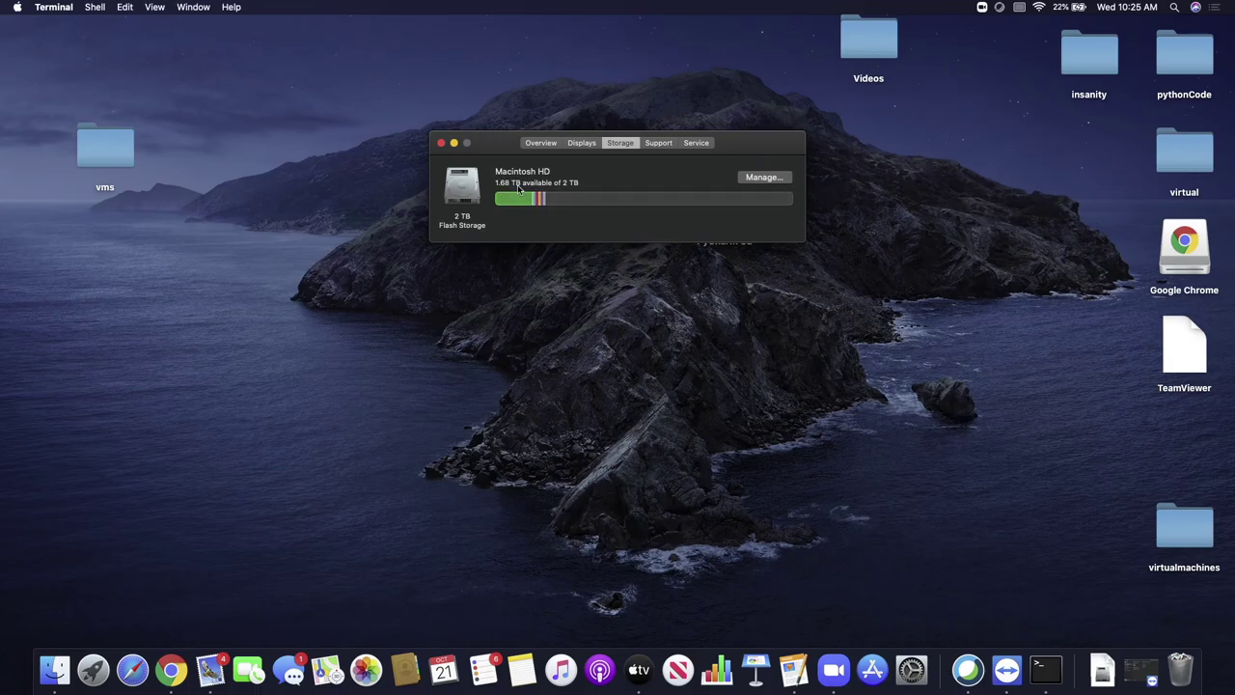
pyautogui.click(441, 143)
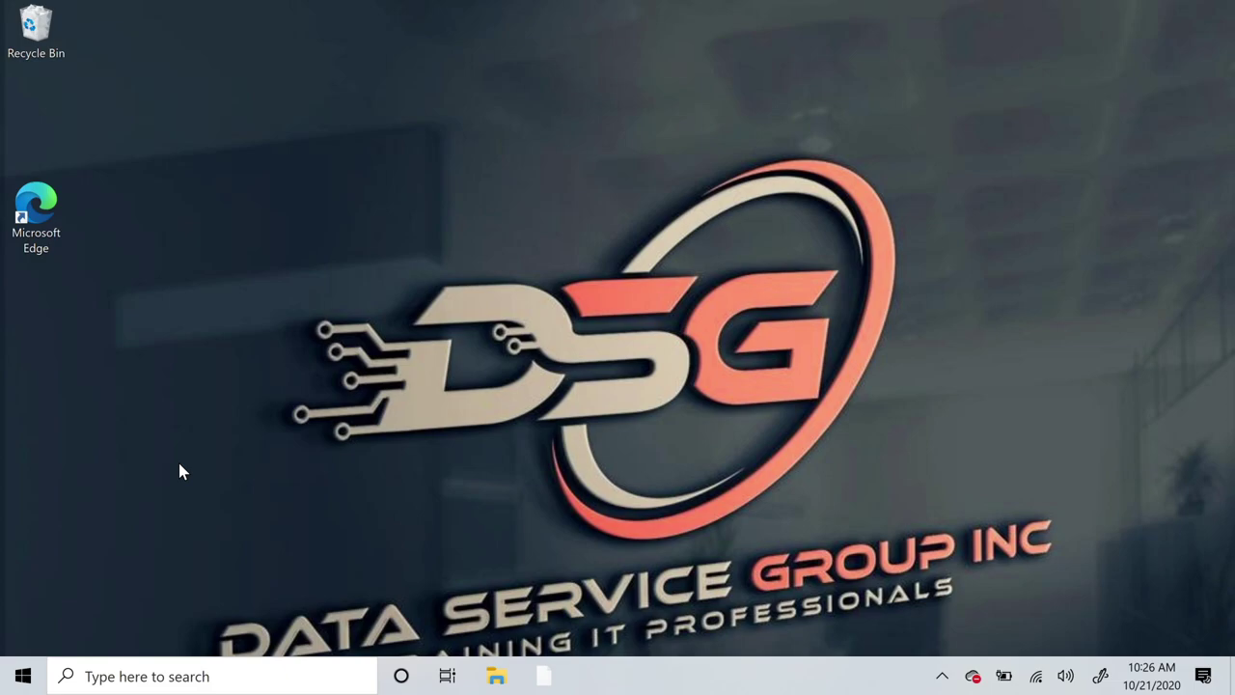
# Launch Microsoft Edge and search the web for 'download chrome'
pyautogui.click(37, 205)
pyautogui.doubleClick(37, 205)
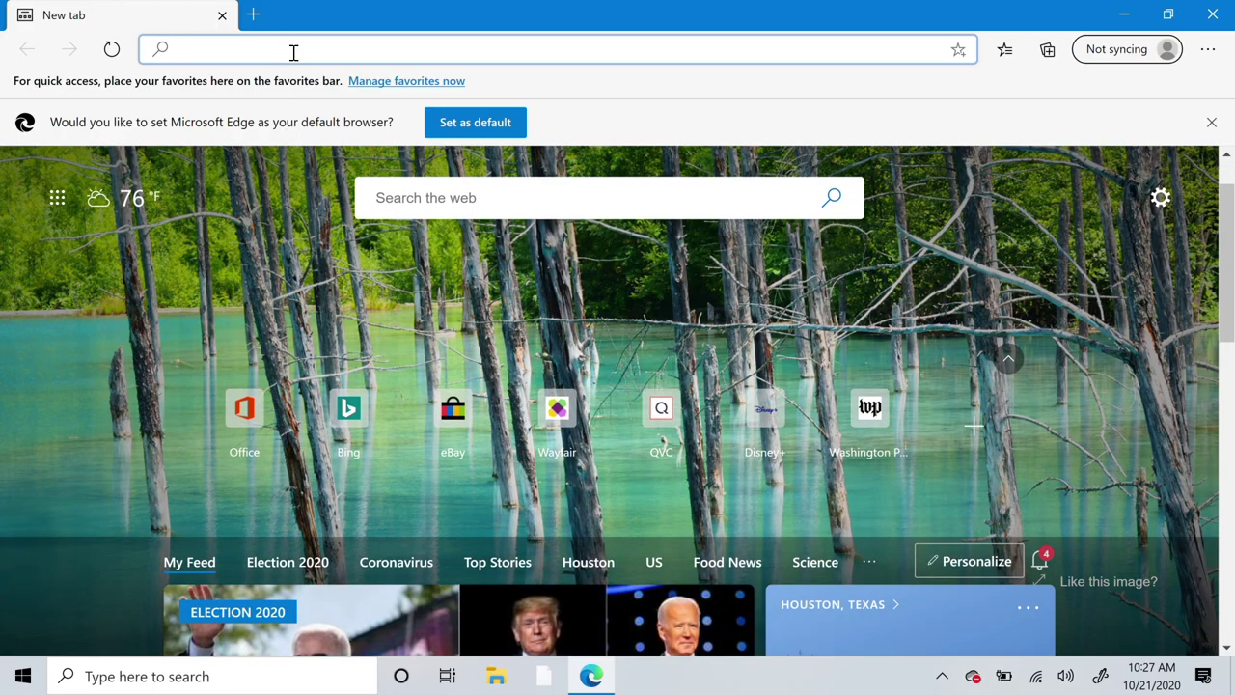
pyautogui.write('download c')
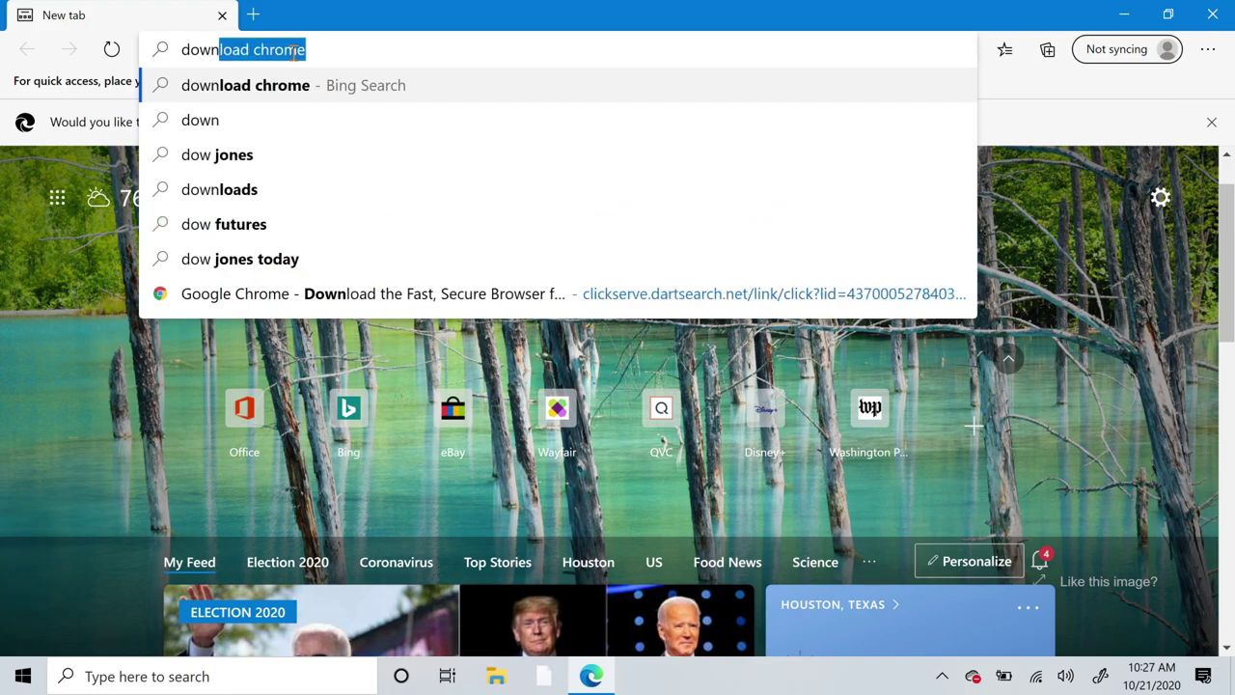
pyautogui.write('hr')
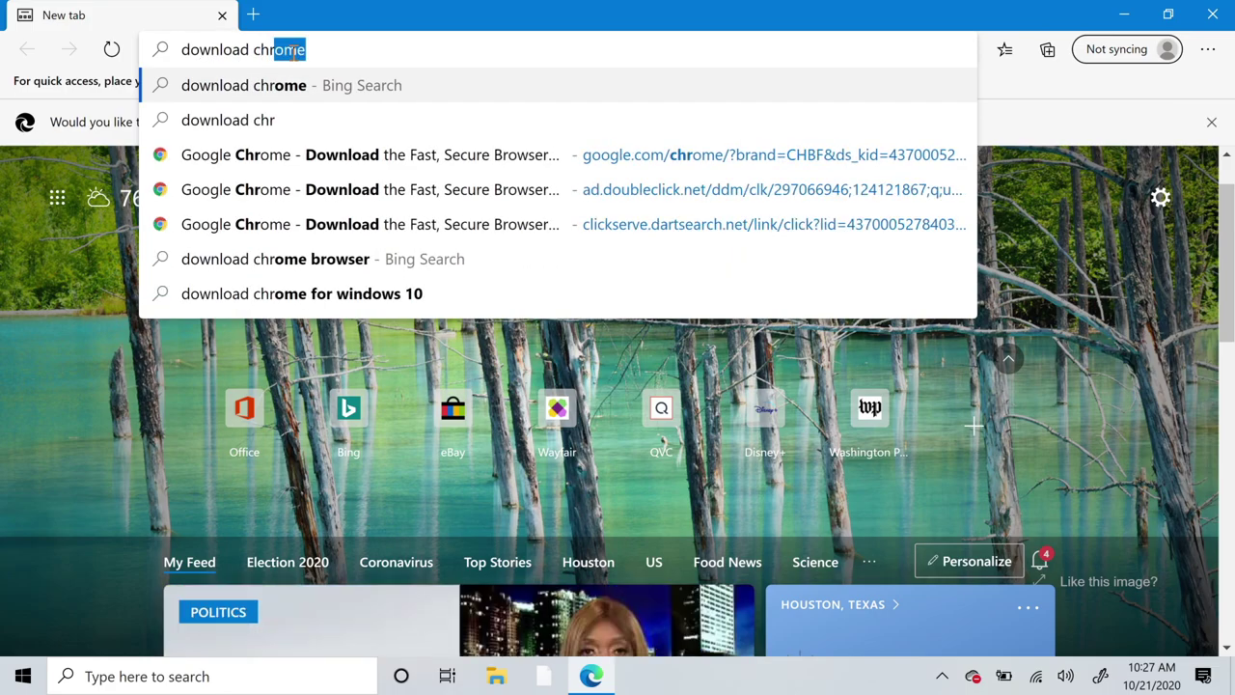
pyautogui.press('Return')
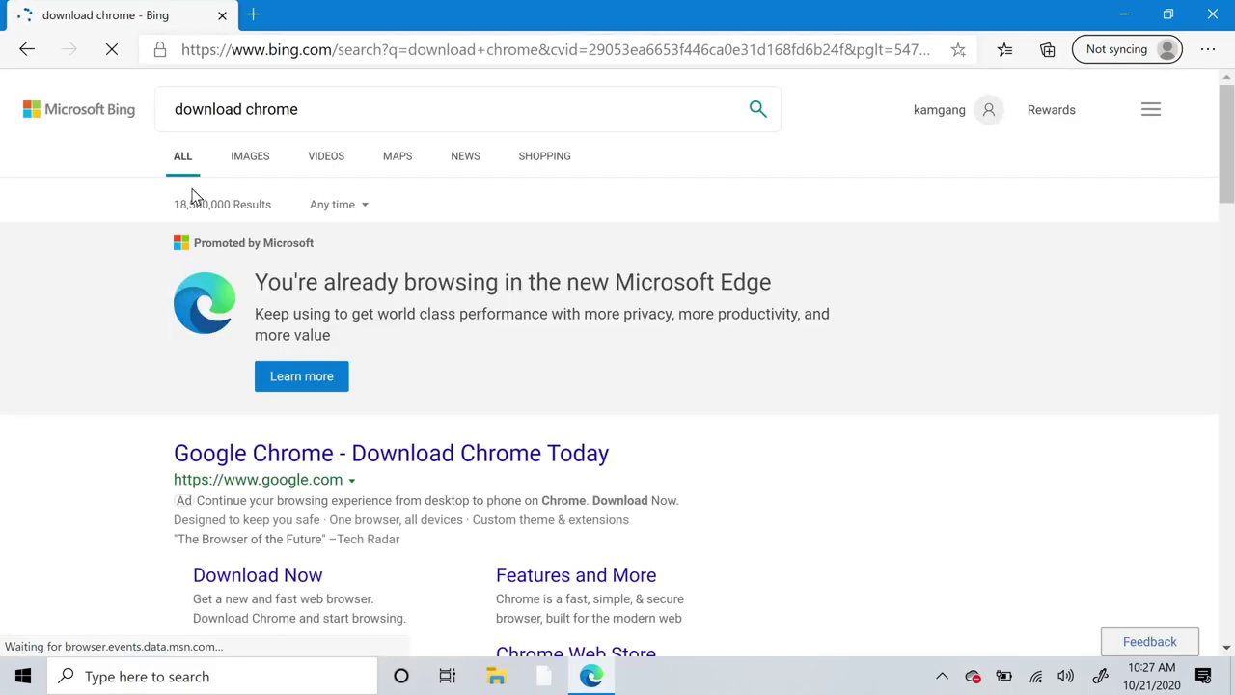
# Open Google's Chrome page from the results and download the Chrome installer
pyautogui.click(259, 579)
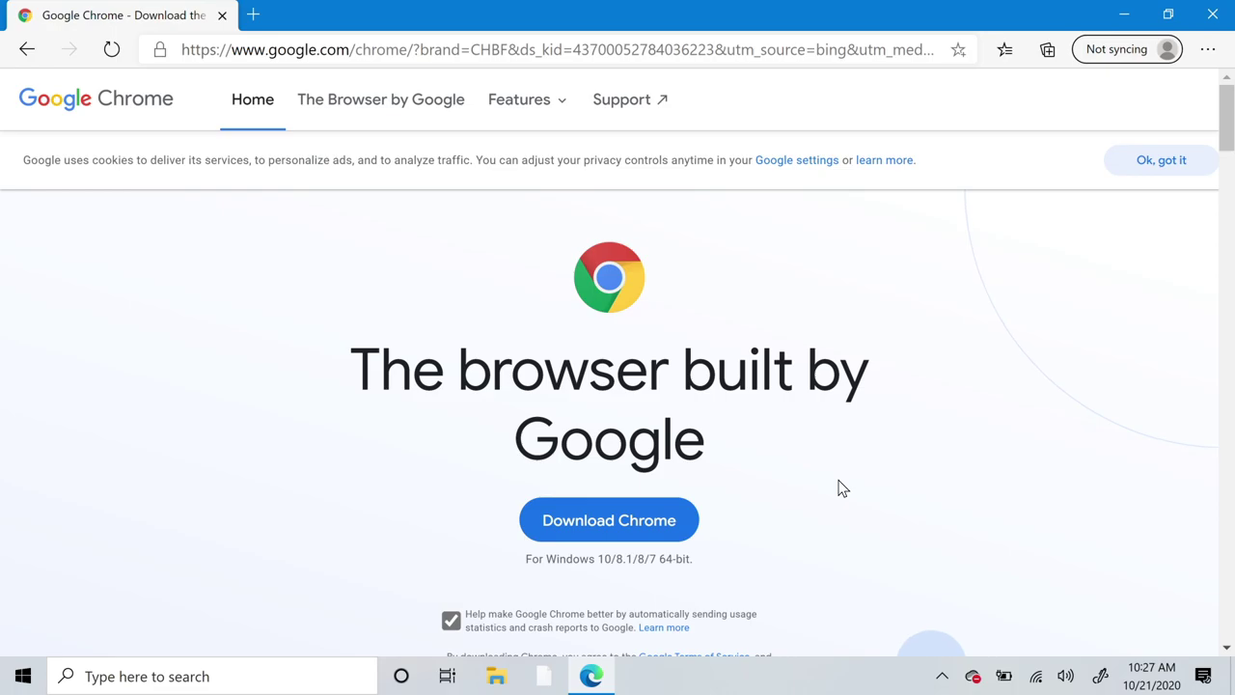
pyautogui.scroll(-6, 840, 487)
pyautogui.scroll(4, 839, 487)
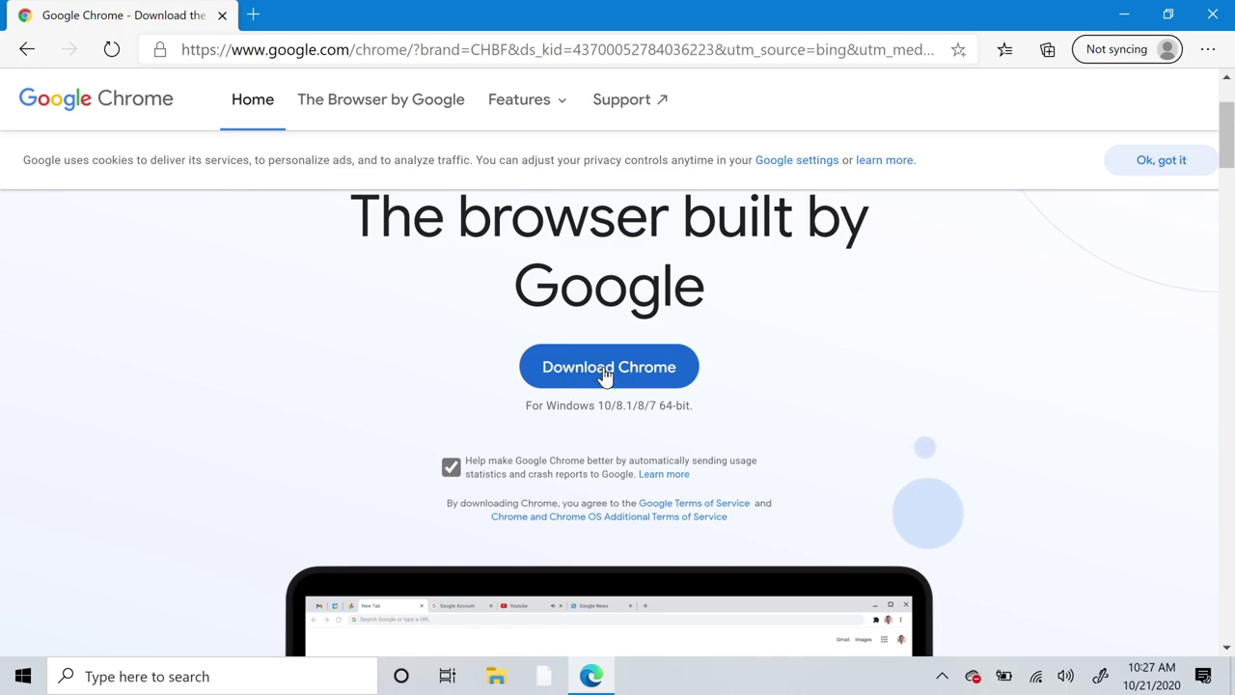
pyautogui.click(605, 374)
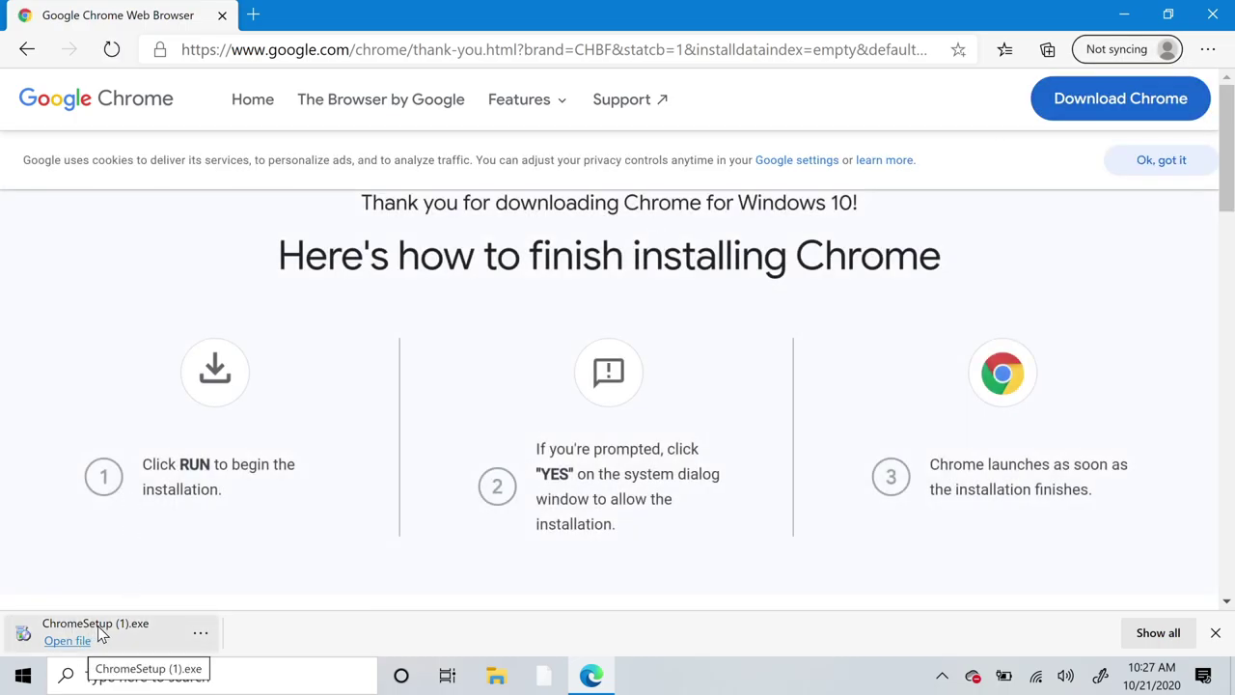
# Run ChromeSetup from Edge's downloads, approve the UAC prompt, and close the Chrome welcome window once installed
pyautogui.click(100, 632)
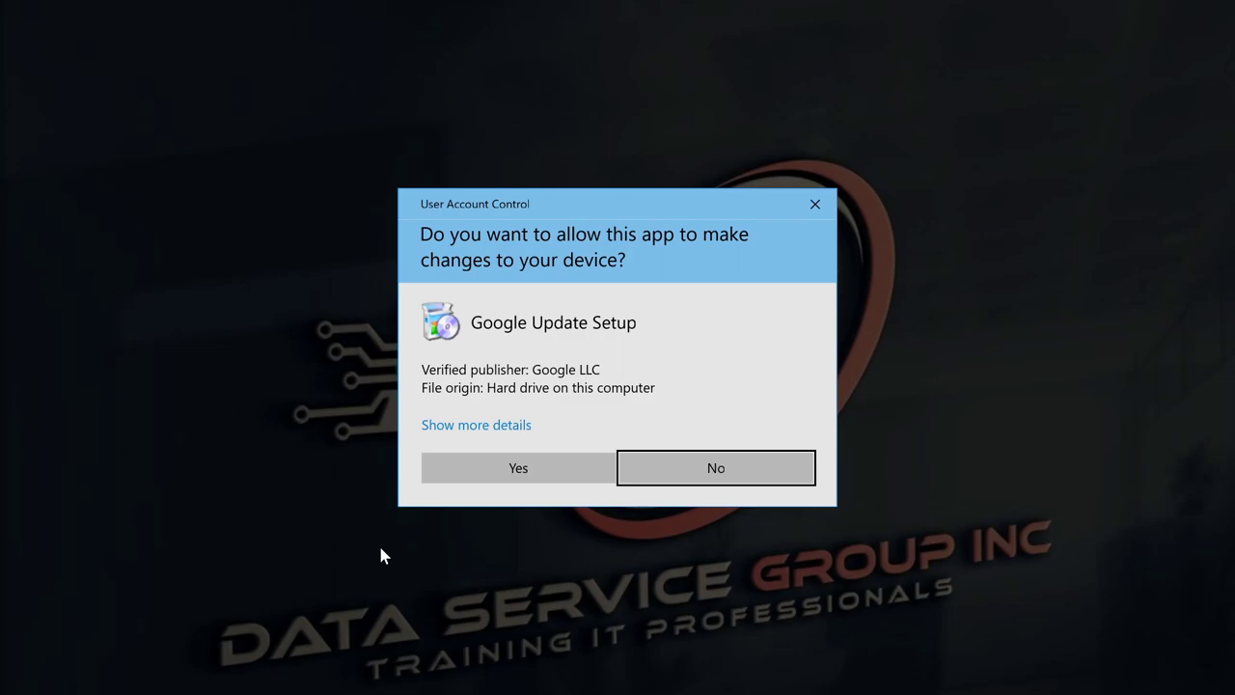
pyautogui.click(519, 467)
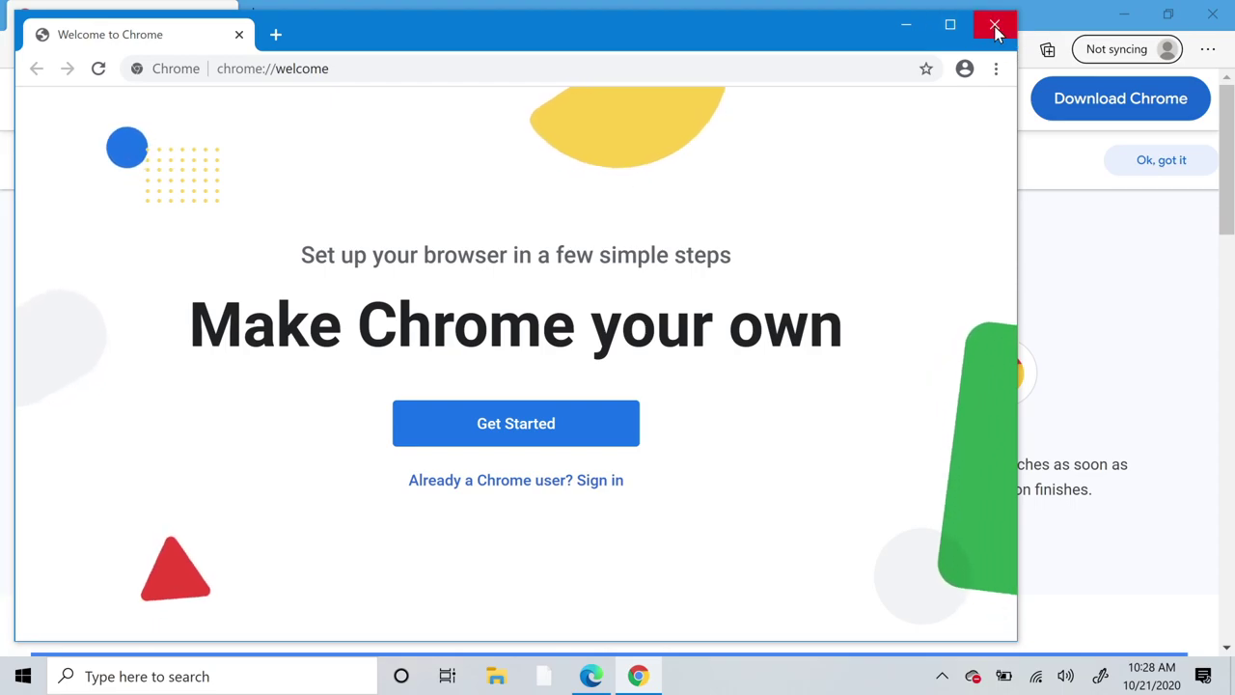
pyautogui.click(994, 29)
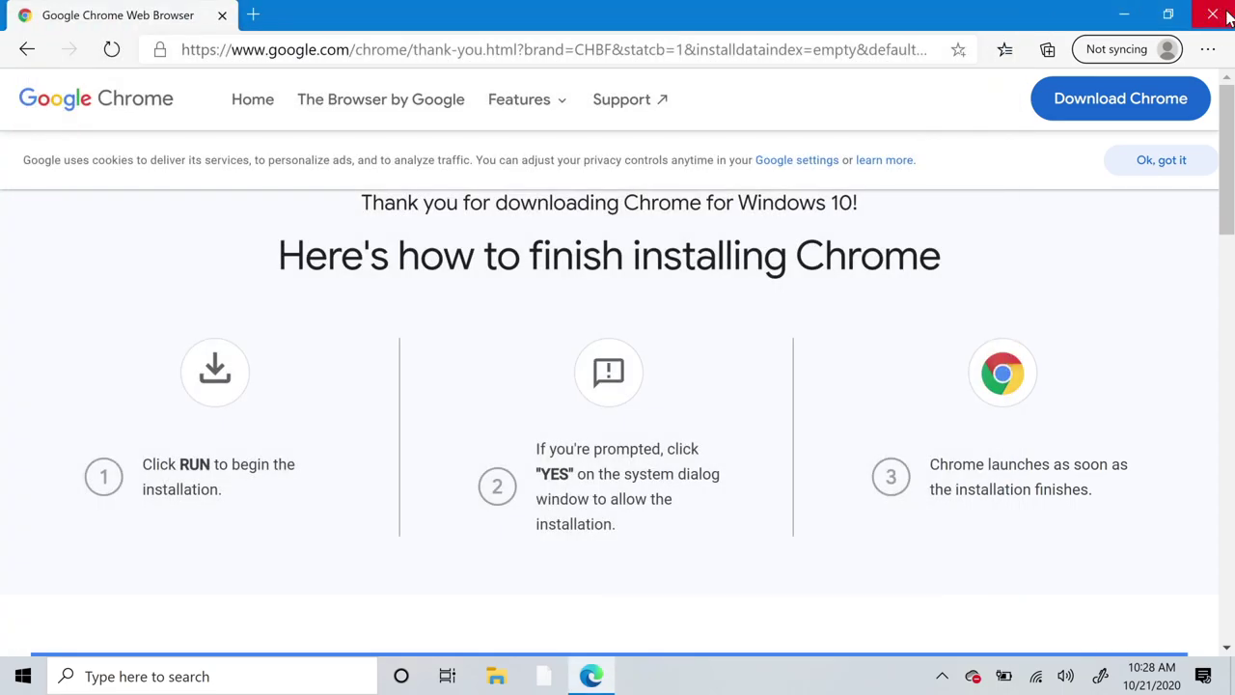
# Close Edge, then pin Google Chrome to the taskbar from its desktop shortcut's context menu
pyautogui.click(1213, 14)
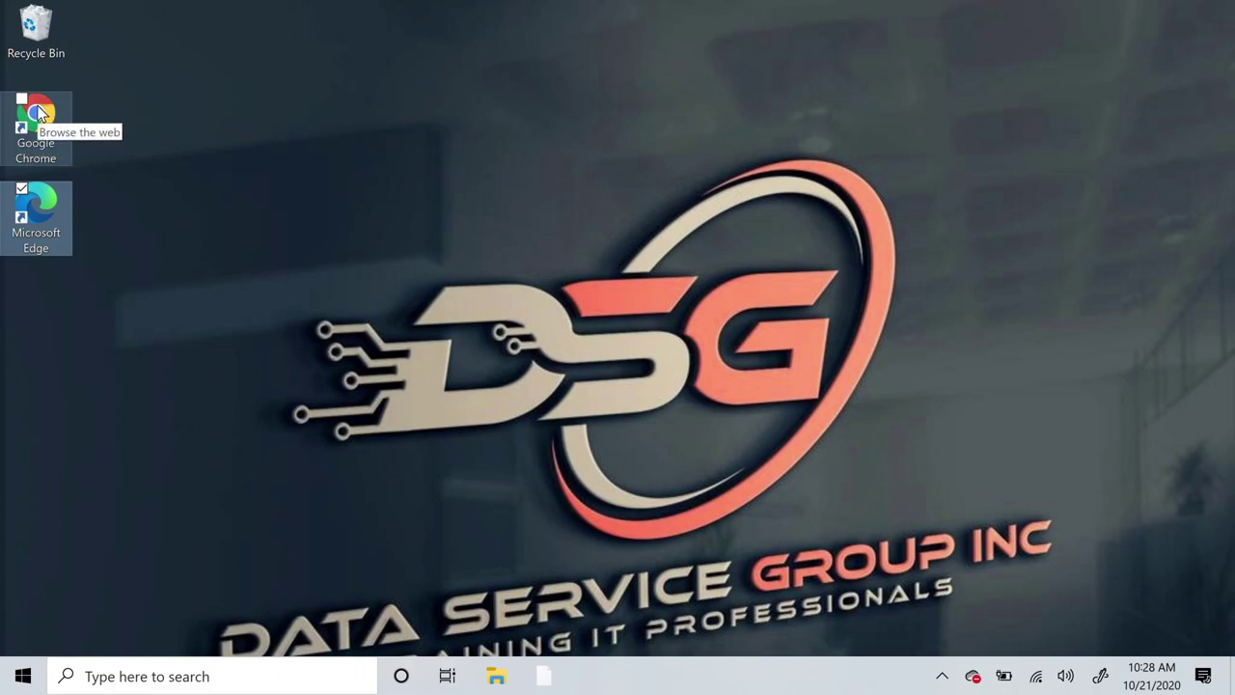
pyautogui.rightClick(39, 113)
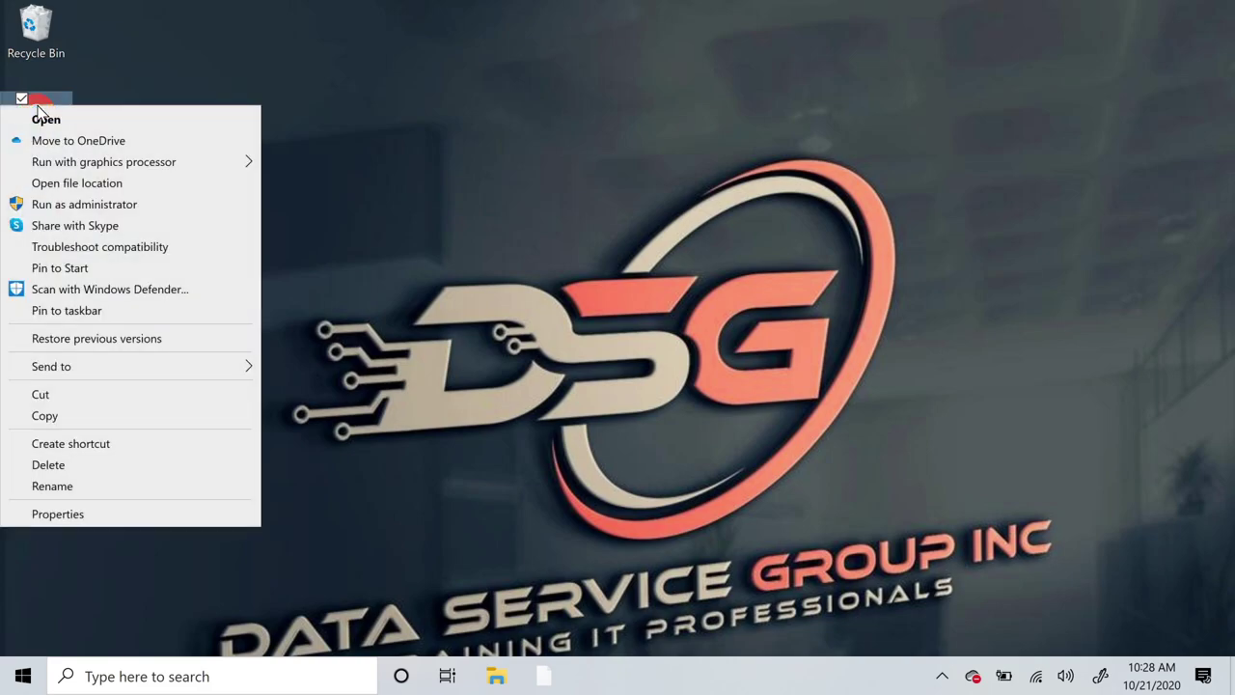
pyautogui.click(60, 311)
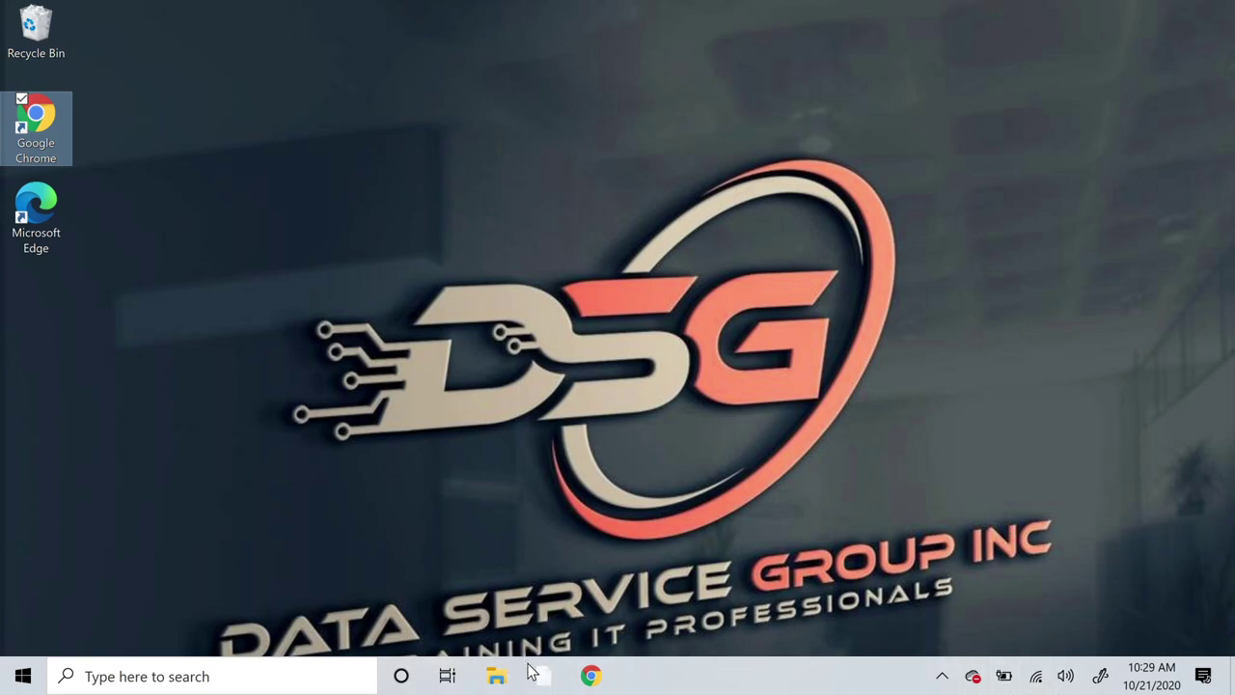
# Open Google Chrome from its pinned taskbar icon to a New Tab page
pyautogui.click(591, 677)
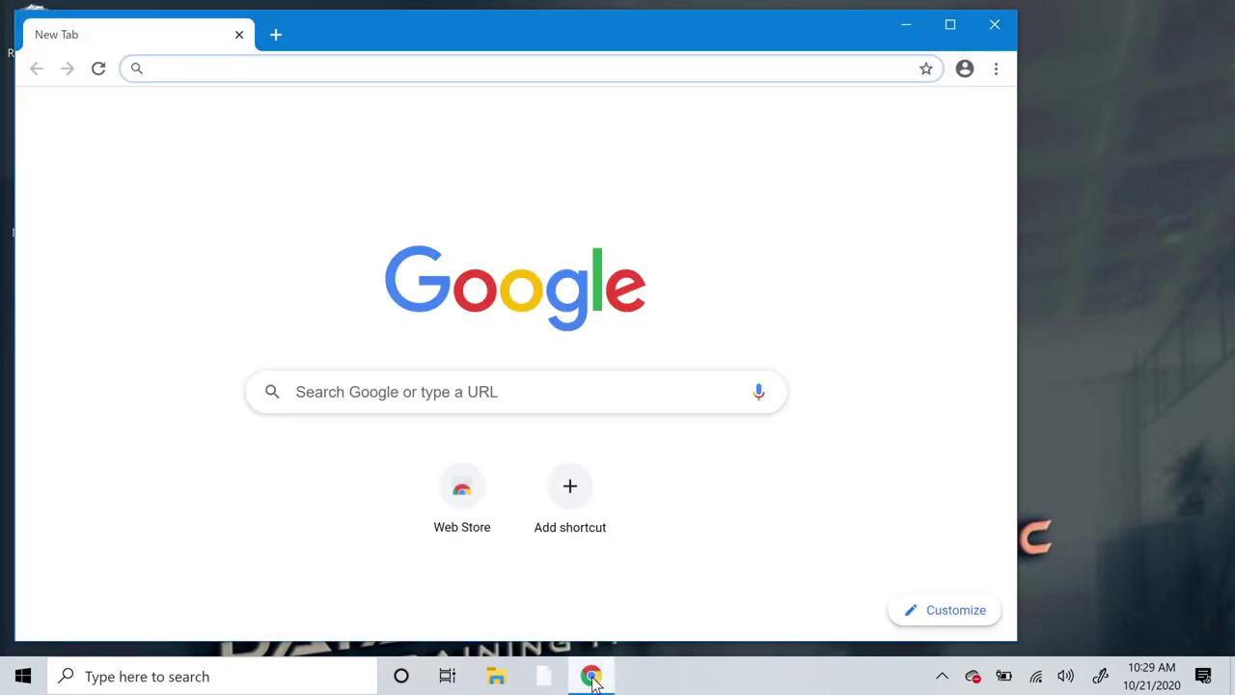
# Open Chrome Settings and scroll past Privacy, Appearance and Search engine to On startup
pyautogui.click(996, 69)
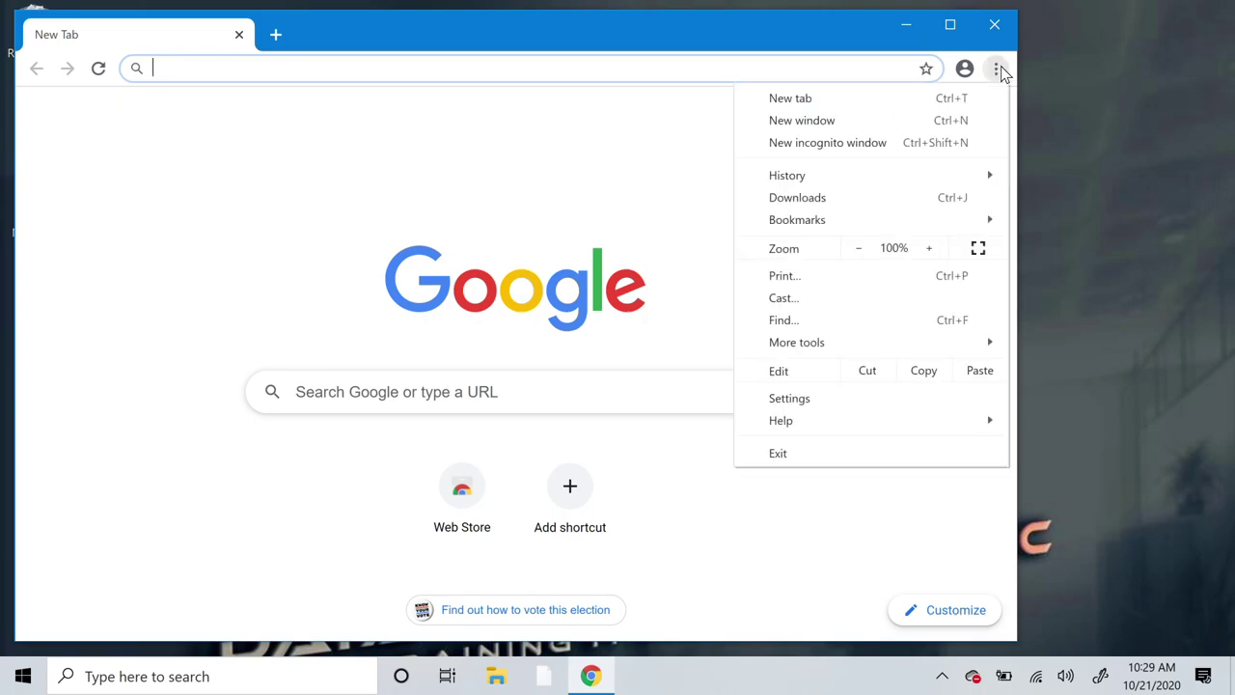
pyautogui.click(797, 401)
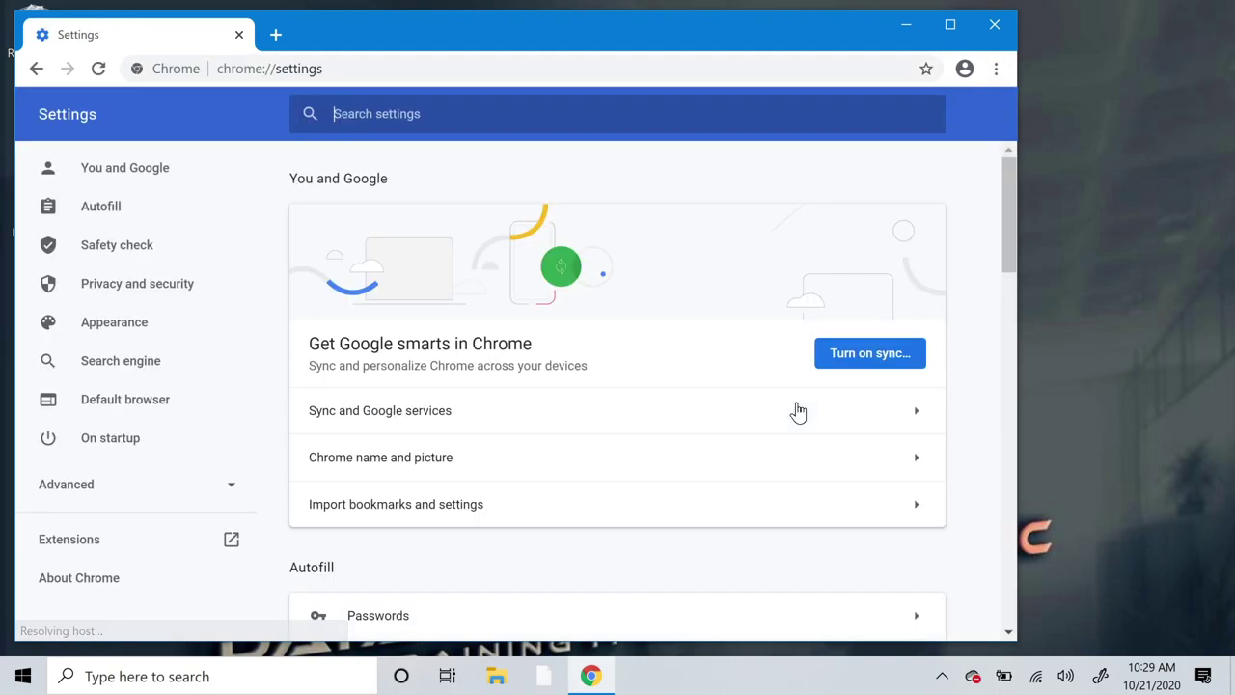
pyautogui.scroll(-4, 602, 396)
pyautogui.scroll(-3, 602, 396)
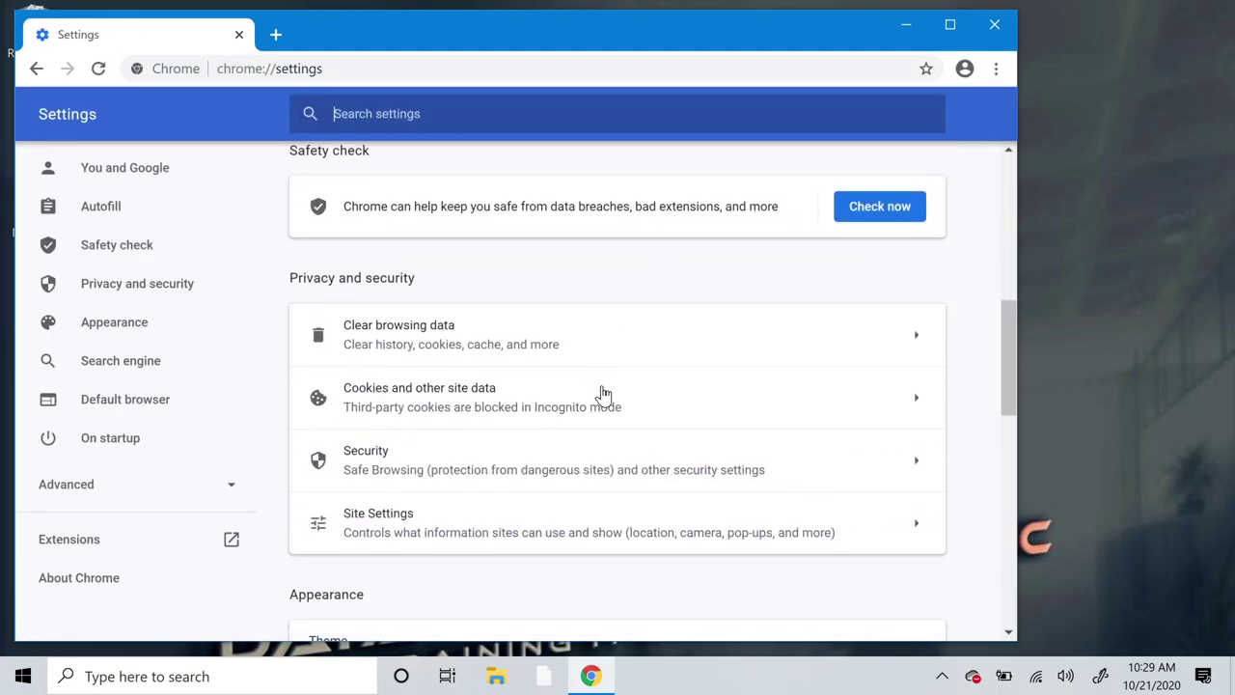
pyautogui.scroll(-2, 602, 395)
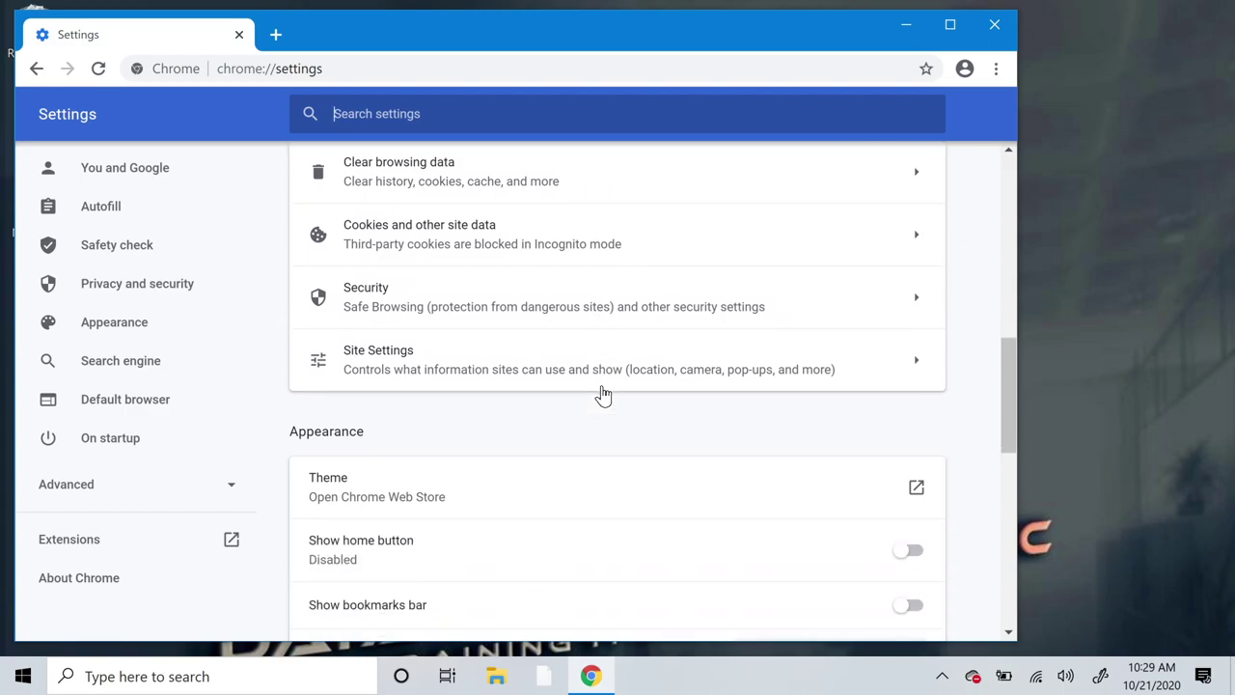
pyautogui.scroll(-3, 602, 396)
pyautogui.scroll(-3, 602, 394)
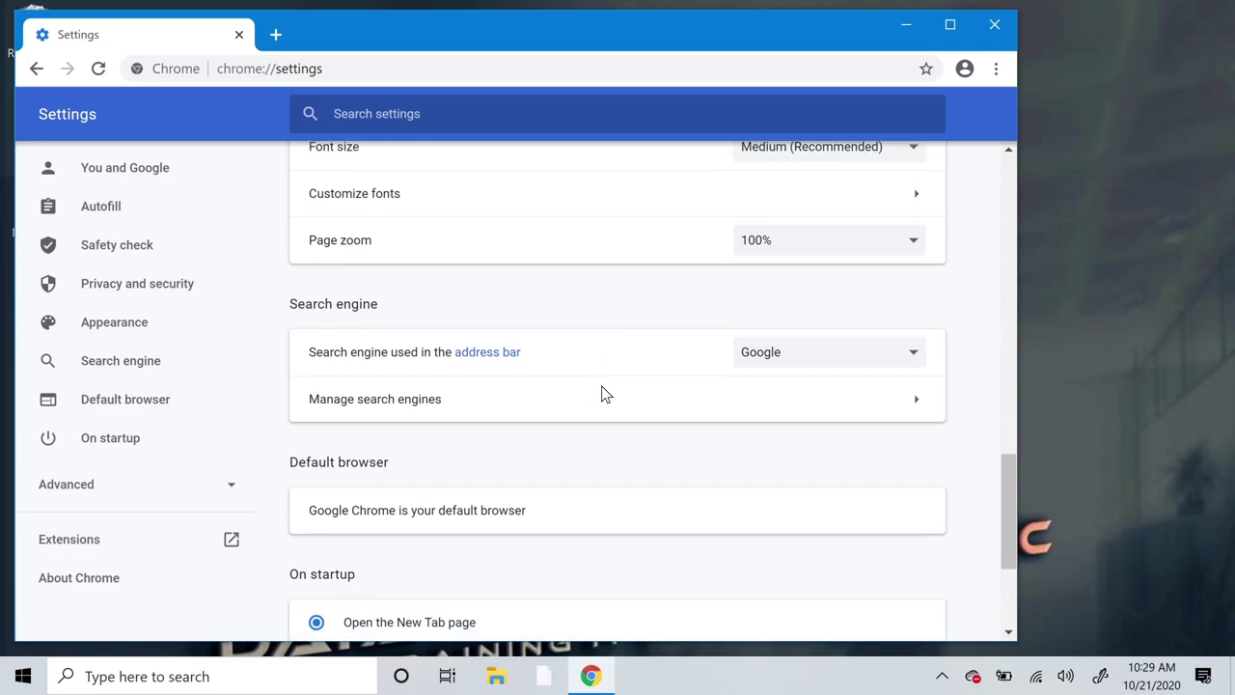
pyautogui.scroll(-1, 602, 395)
pyautogui.scroll(-2, 602, 394)
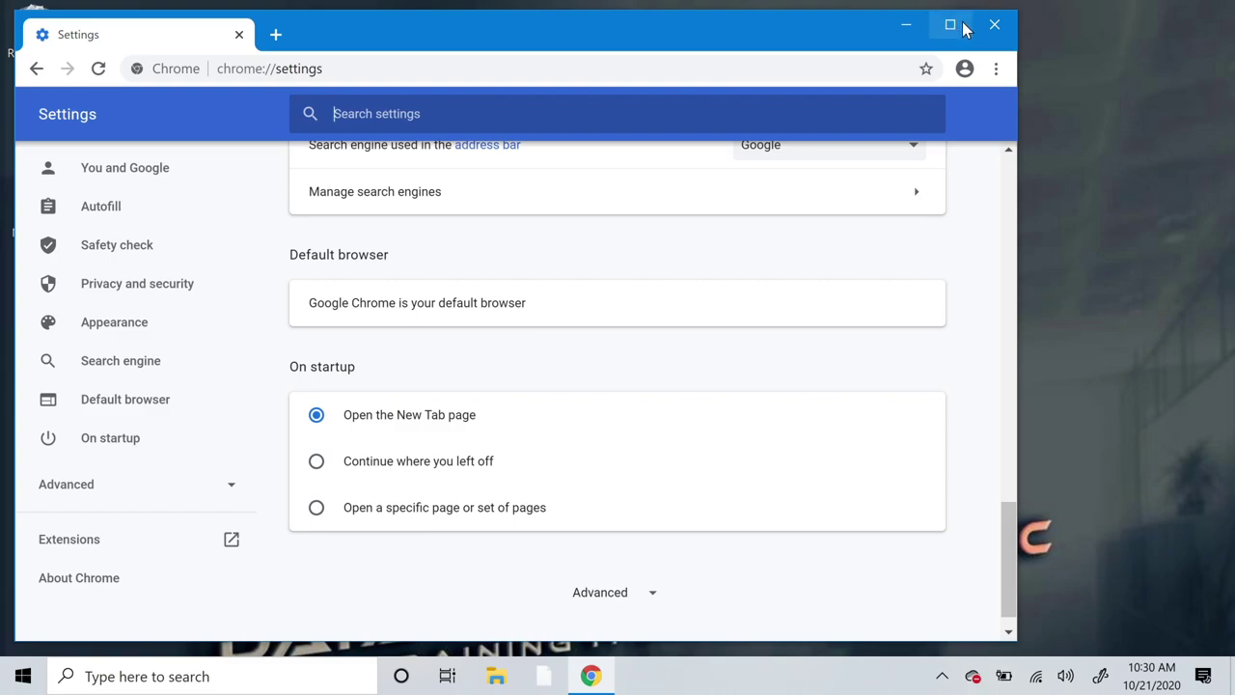
# Close the Chrome Settings window
pyautogui.click(995, 30)
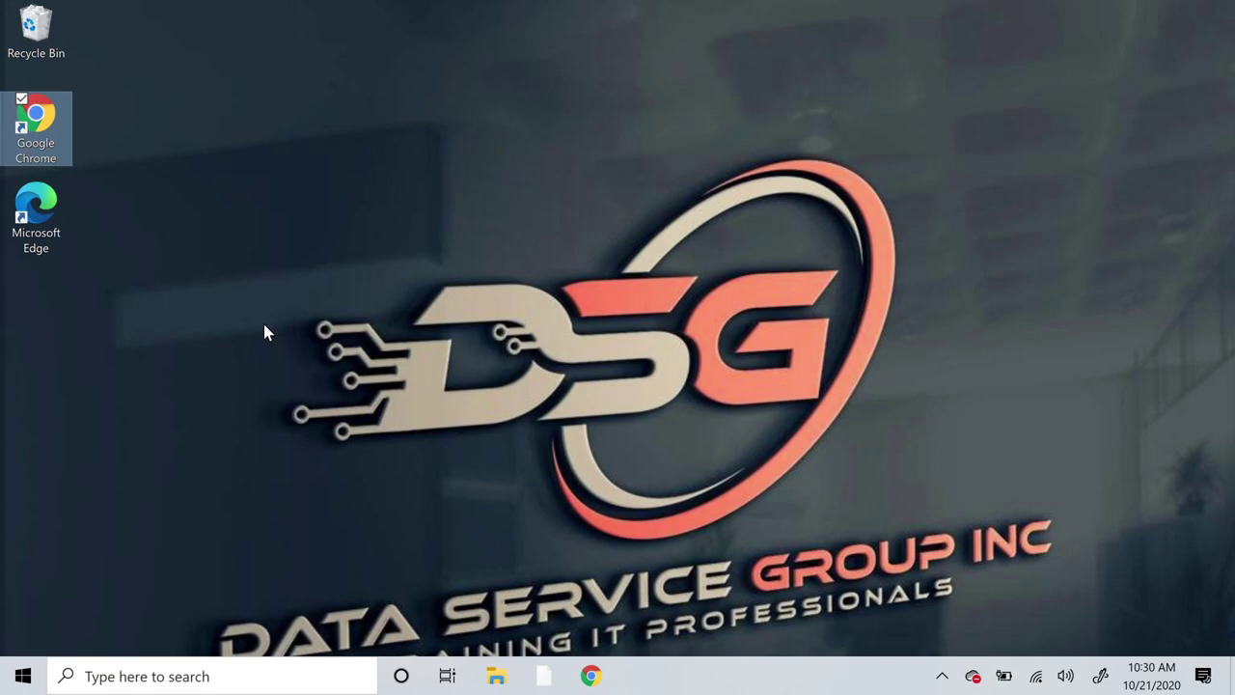
pyautogui.doubleClick(35, 121)
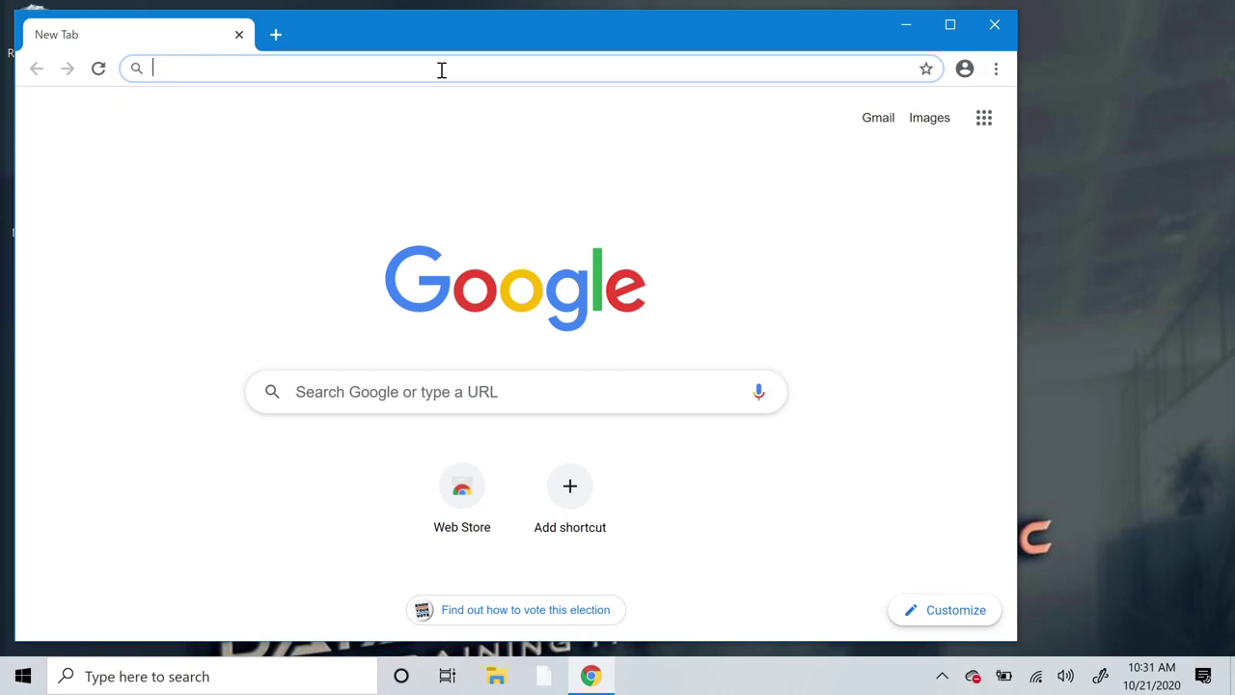
pyautogui.press('super+d')
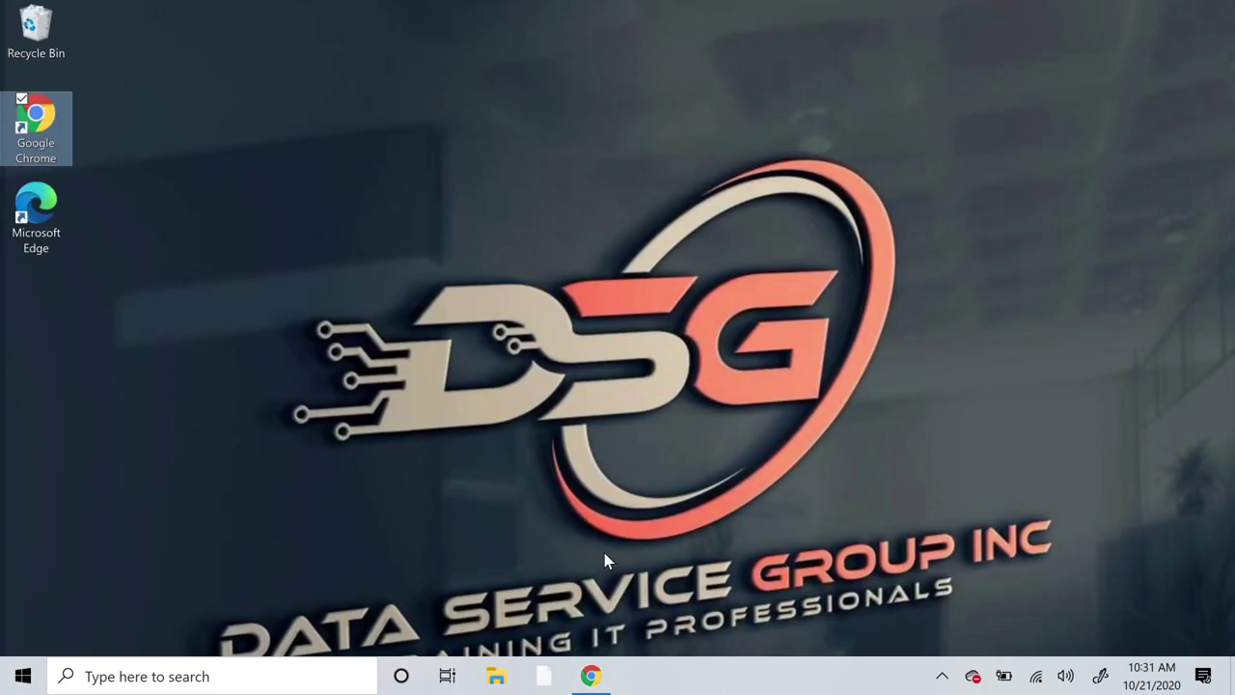
pyautogui.click(590, 678)
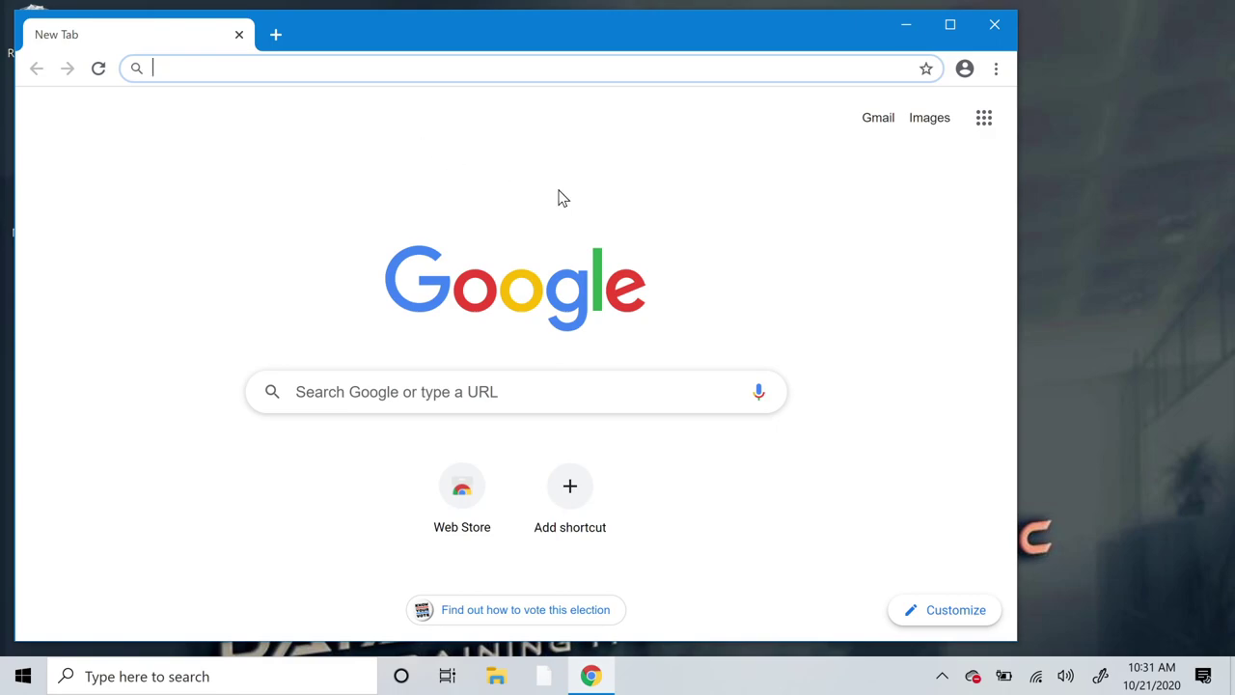
pyautogui.click(541, 396)
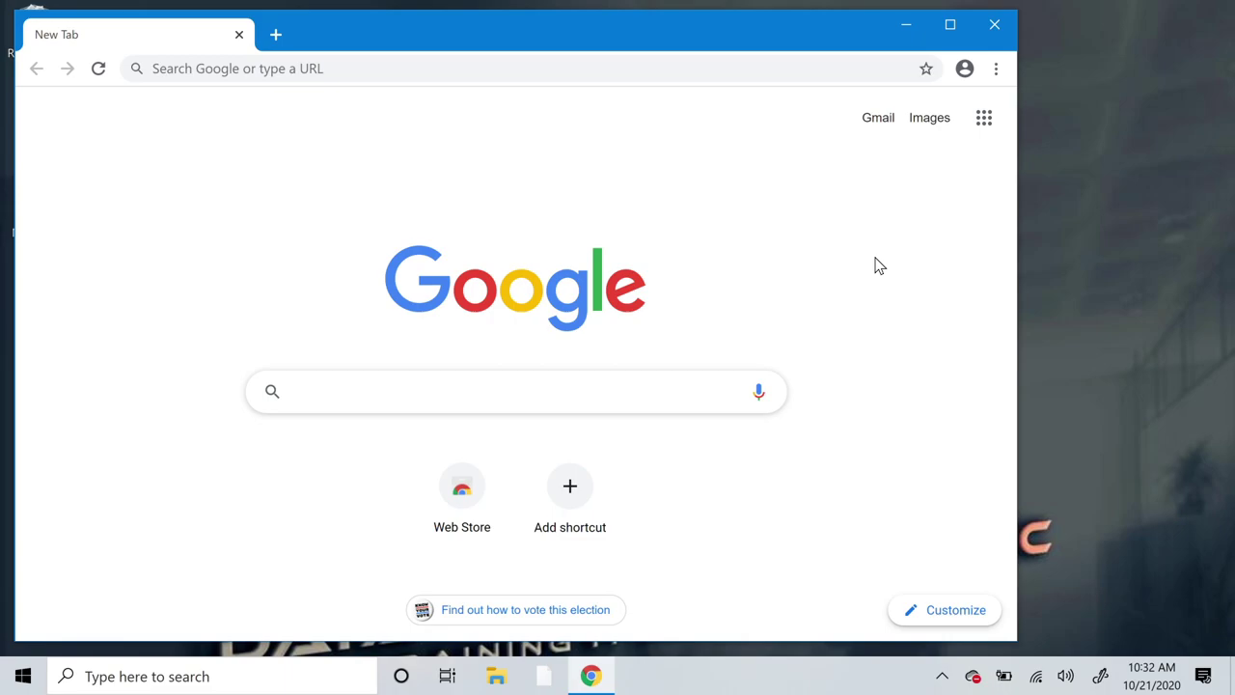
pyautogui.click(994, 29)
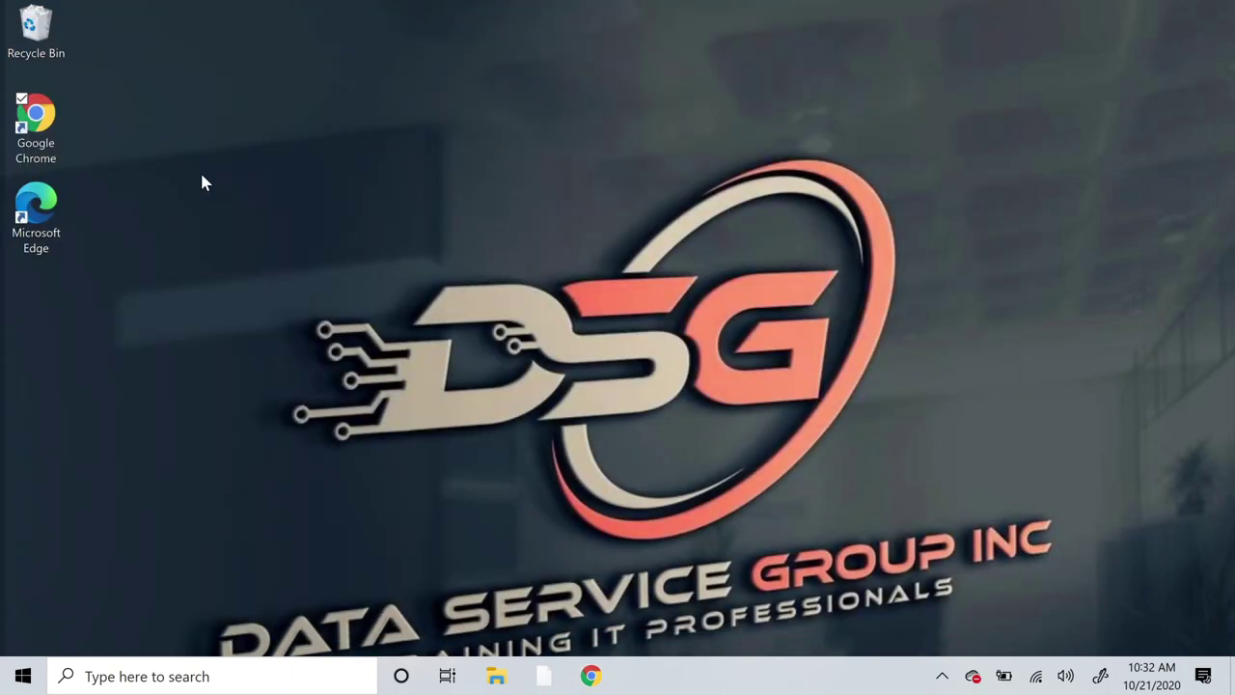
# Search 'teamviewer' in a new Chrome window and open TeamViewer's Windows download page
pyautogui.click(591, 676)
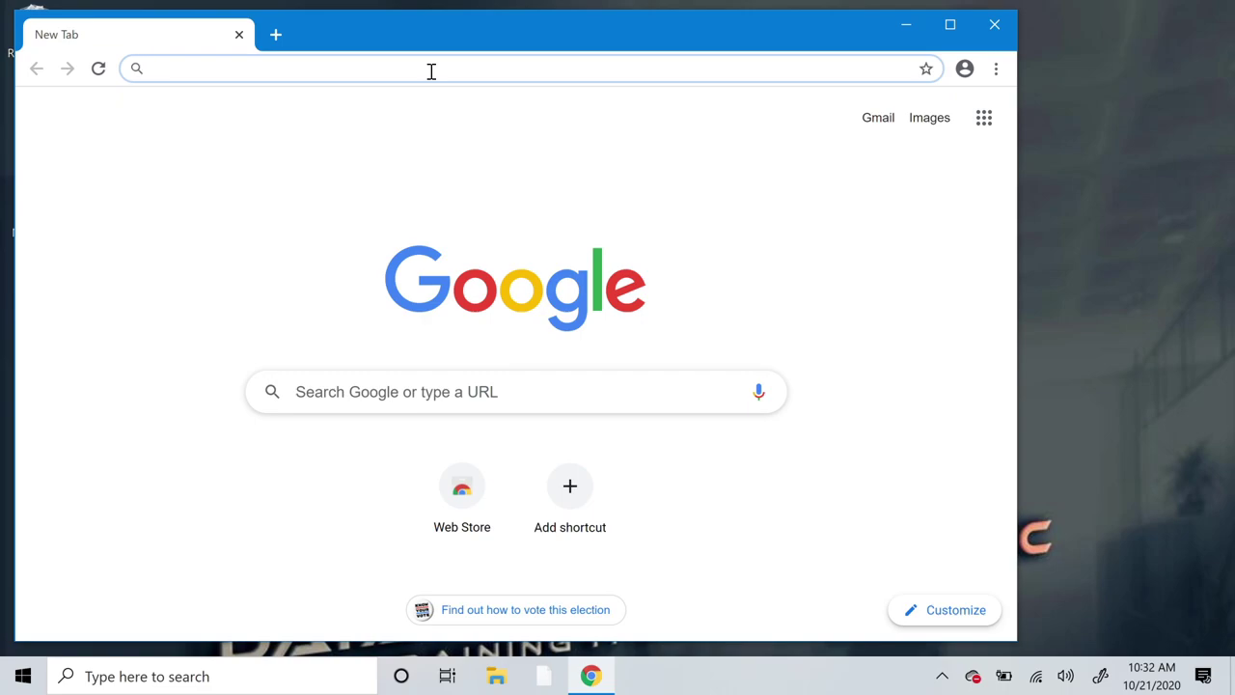
pyautogui.write('teamv')
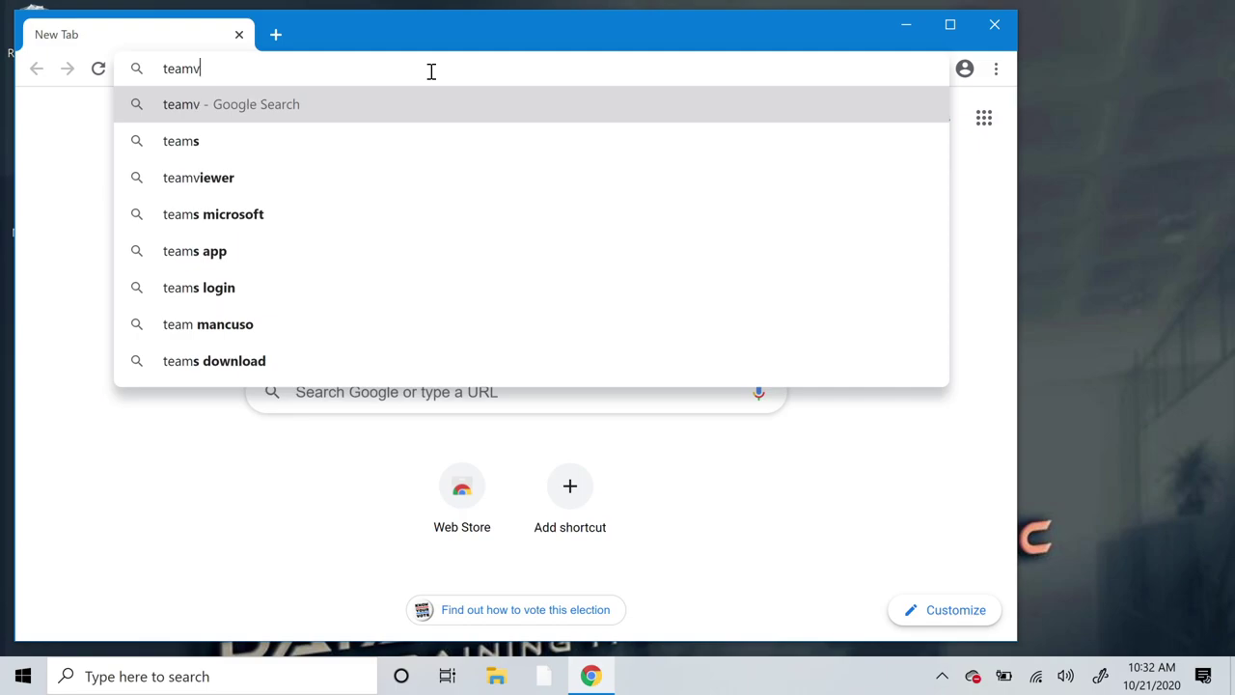
pyautogui.write('iewer')
pyautogui.press('Return')
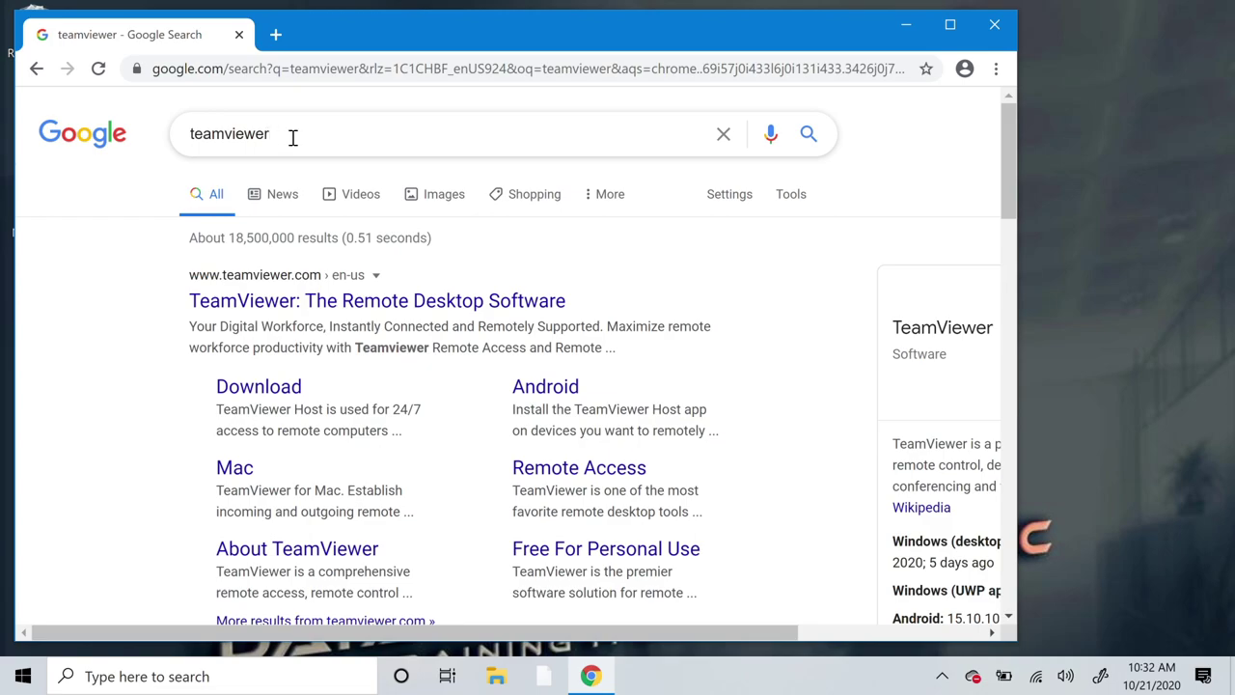
pyautogui.click(259, 394)
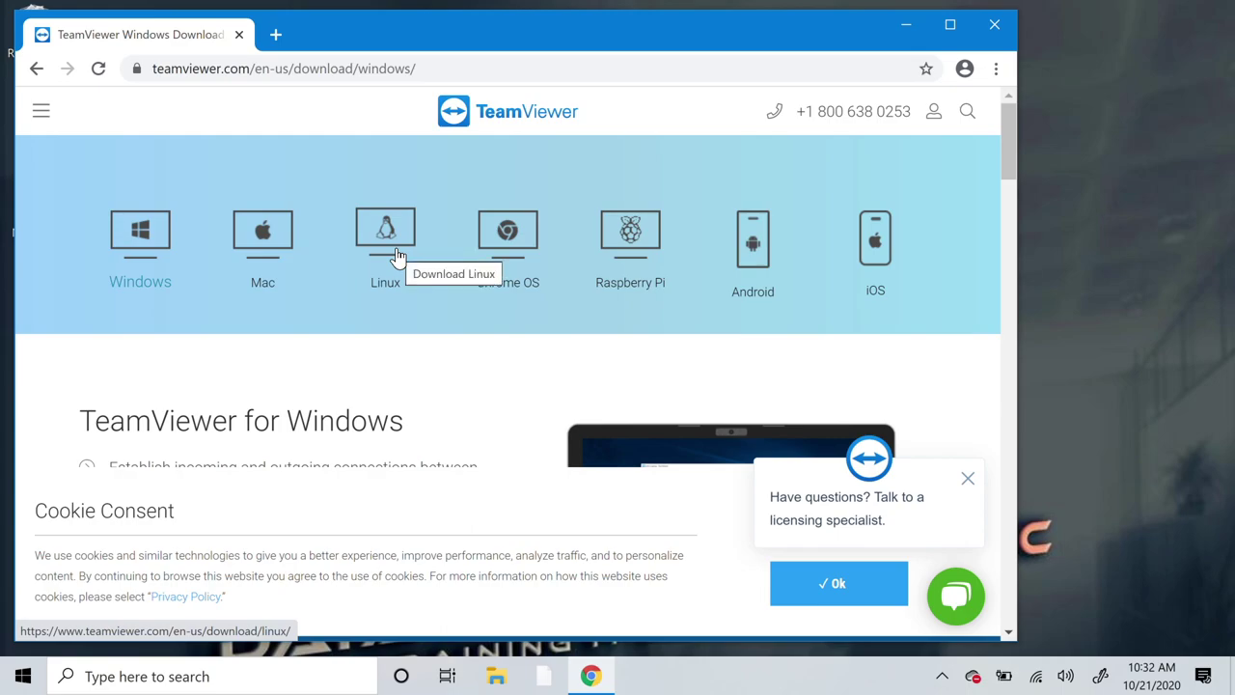
# Download the TeamViewer for Windows installer, TeamViewer_Setup.exe, and run it from the download bar
pyautogui.click(141, 241)
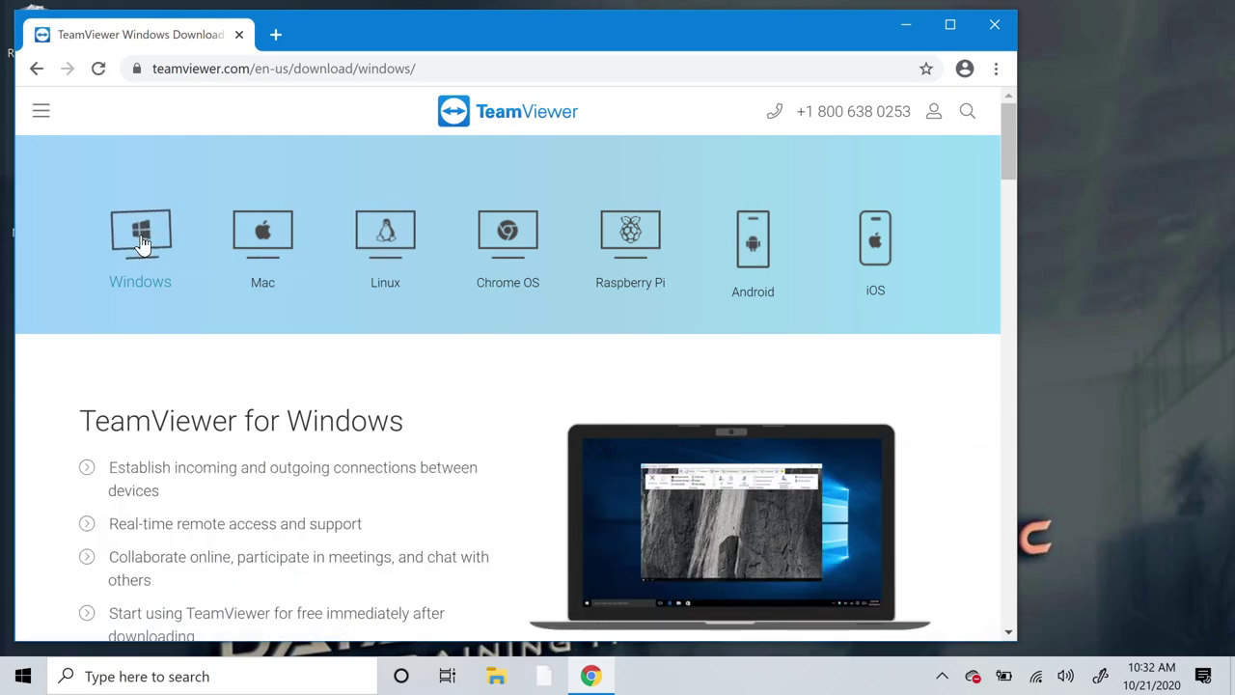
pyautogui.scroll(-3, 141, 241)
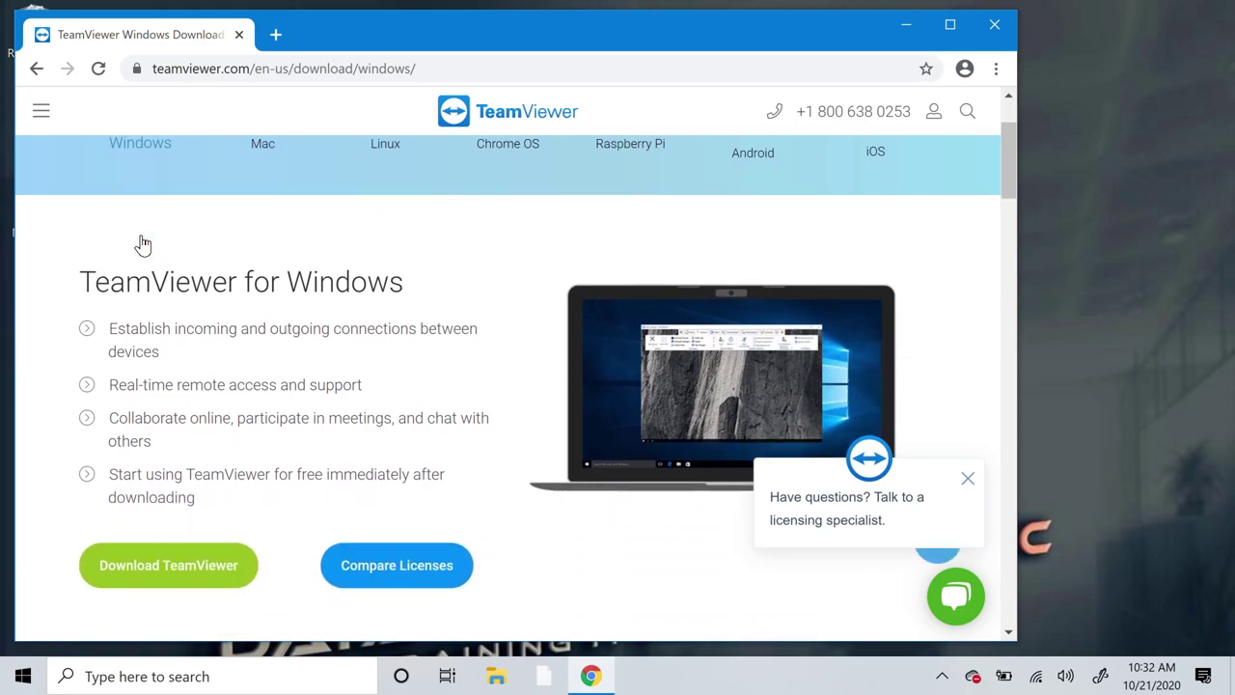
pyautogui.scroll(-3, 142, 245)
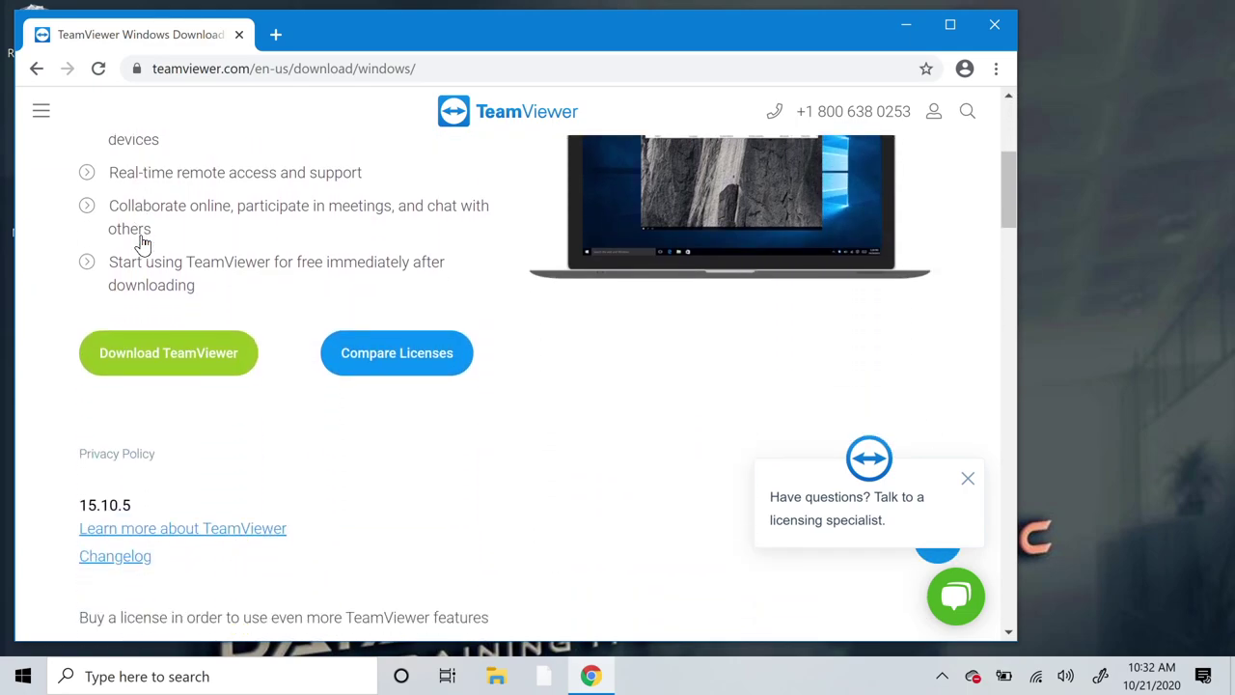
pyautogui.click(161, 364)
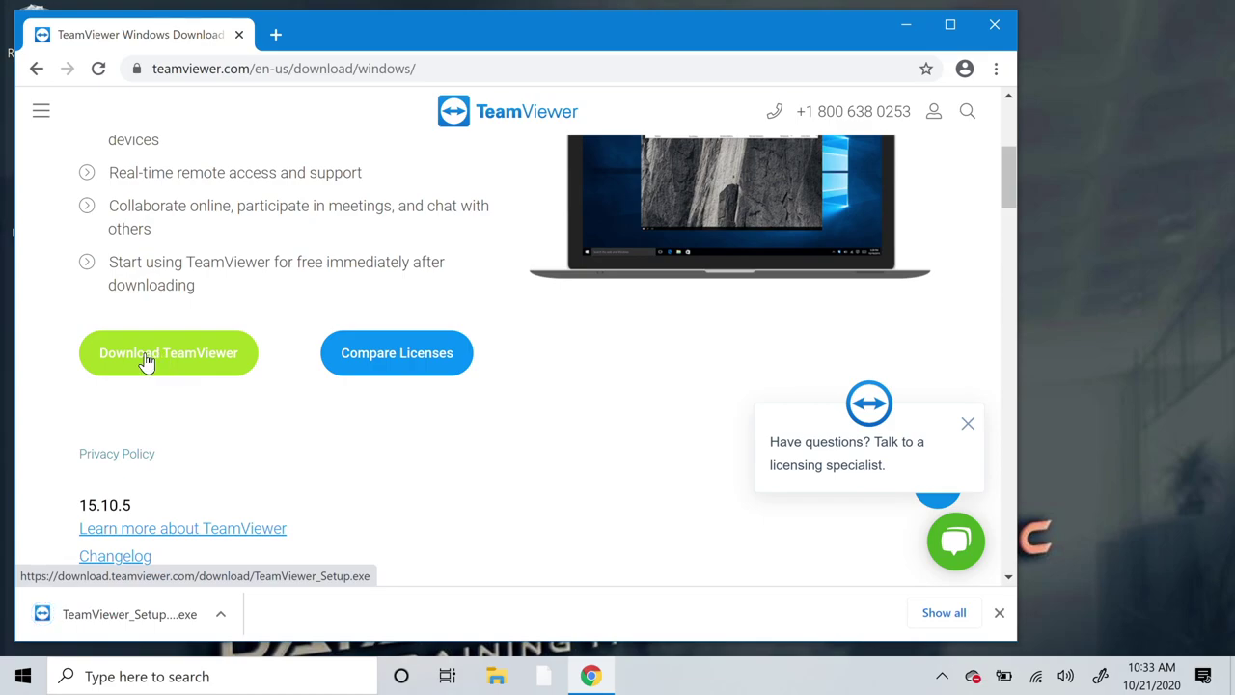
pyautogui.click(126, 618)
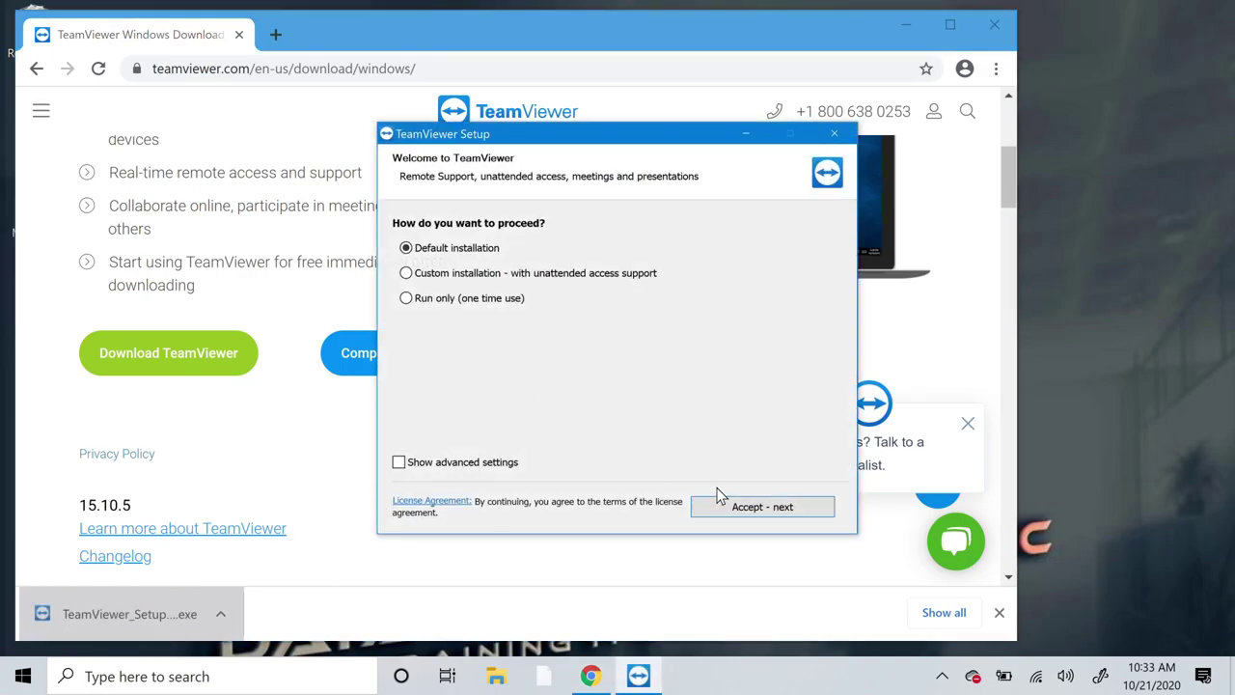
# Install TeamViewer with the default installation, allowing UAC and choosing personal use only
pyautogui.click(781, 512)
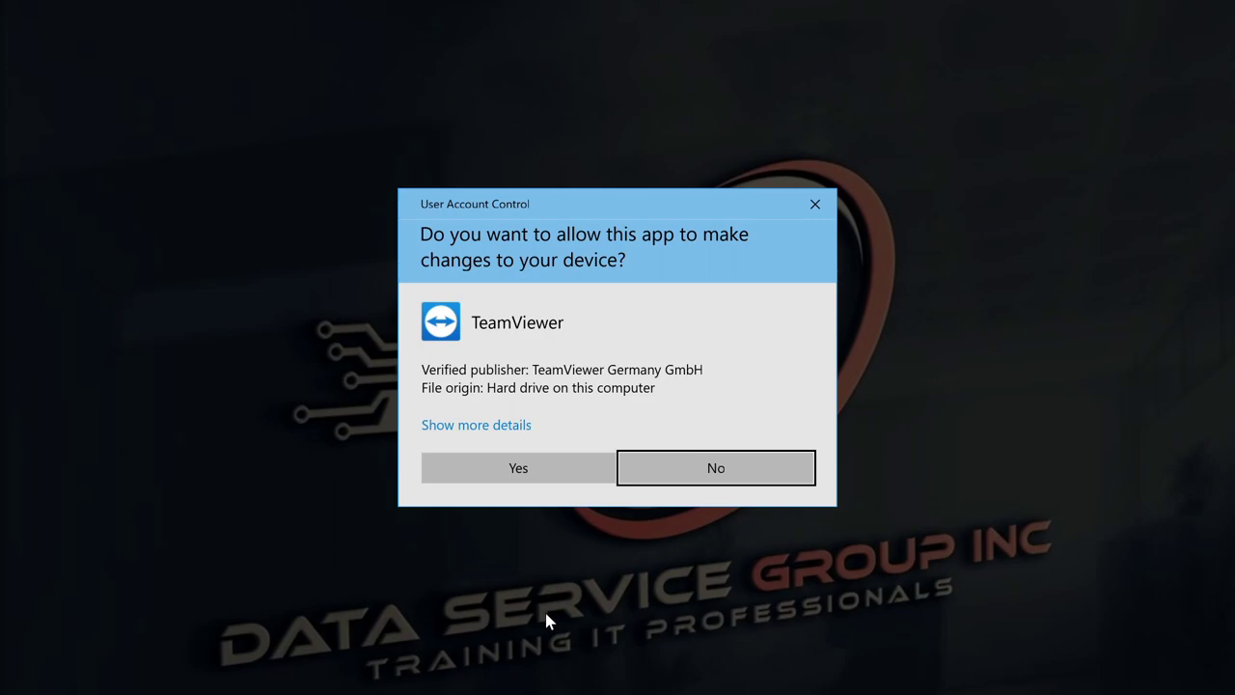
pyautogui.click(496, 469)
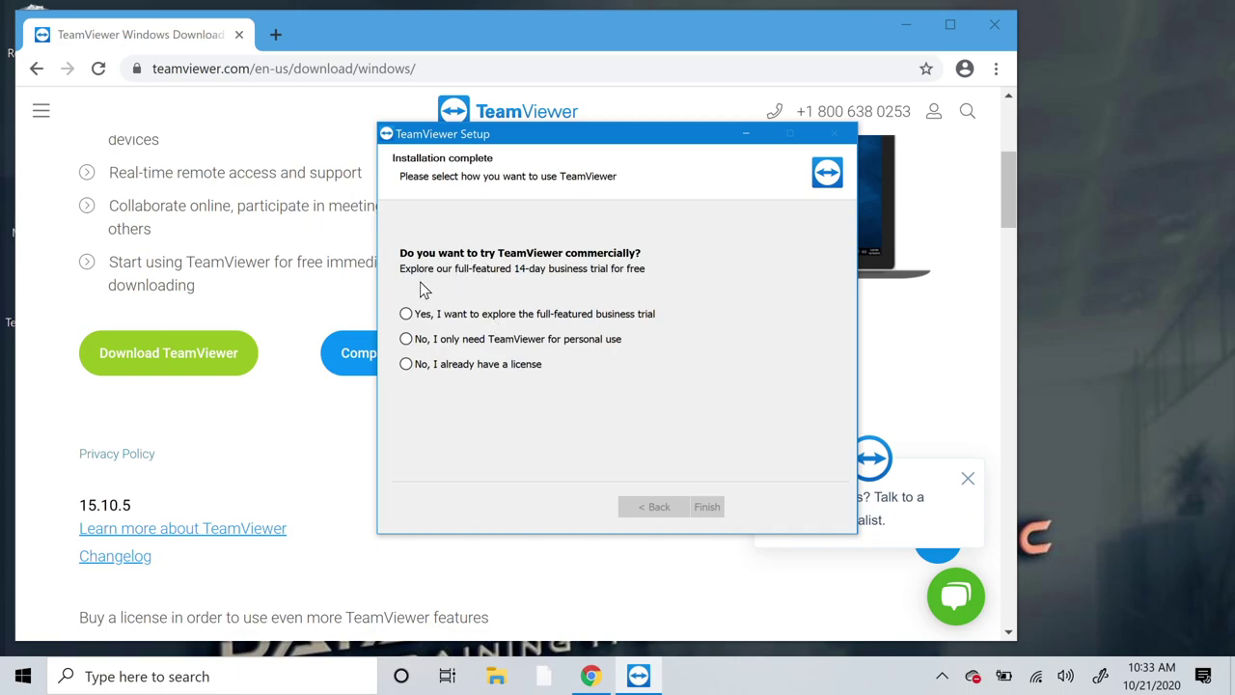
pyautogui.click(407, 340)
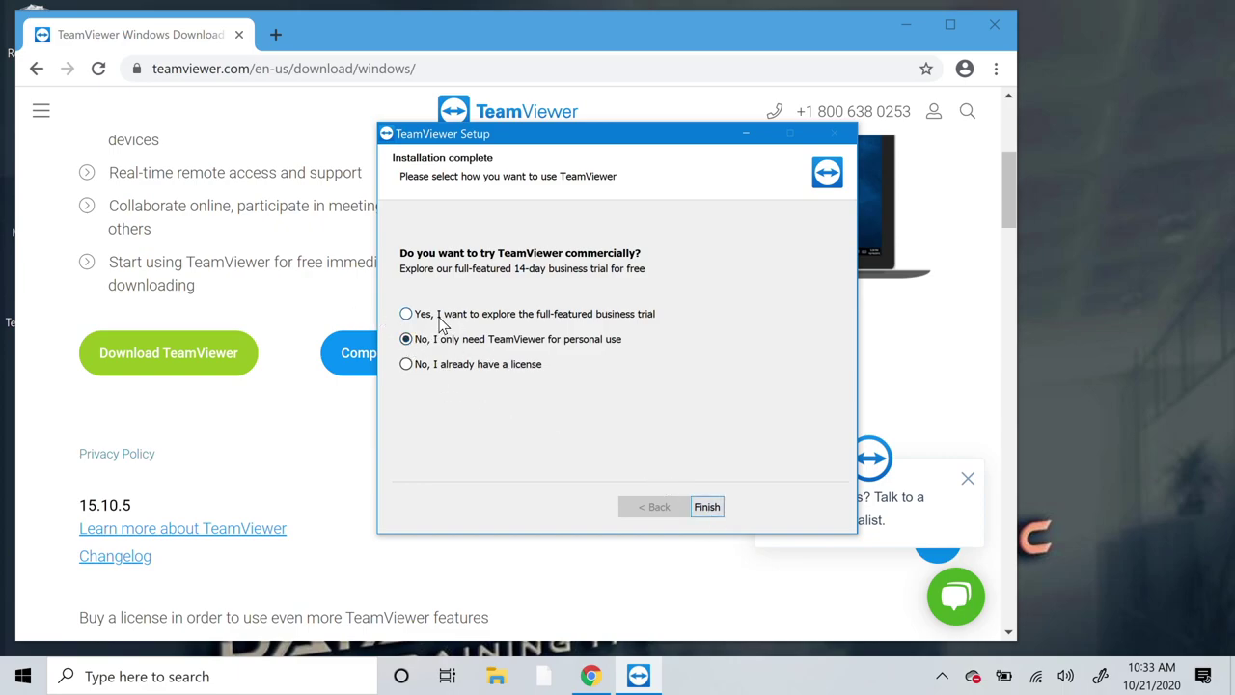
pyautogui.click(708, 507)
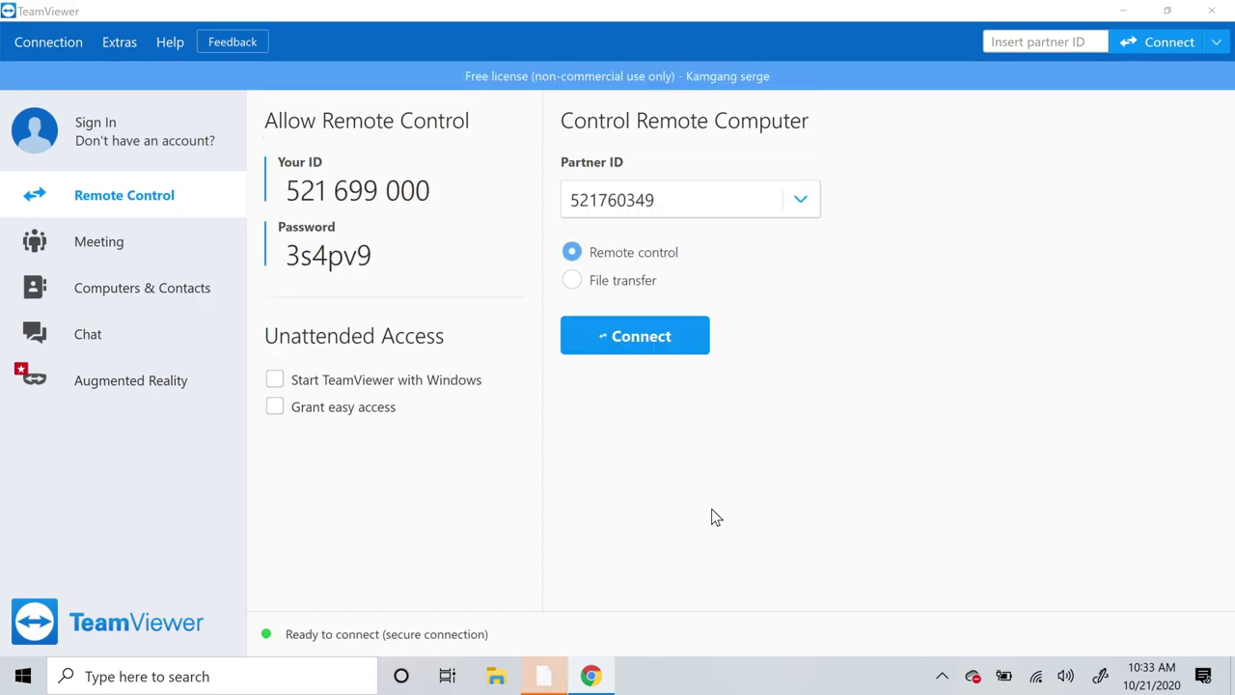
# Close TeamViewer and Chrome, relaunch TeamViewer from the desktop, select the partner ID, then exit it
pyautogui.click(1214, 14)
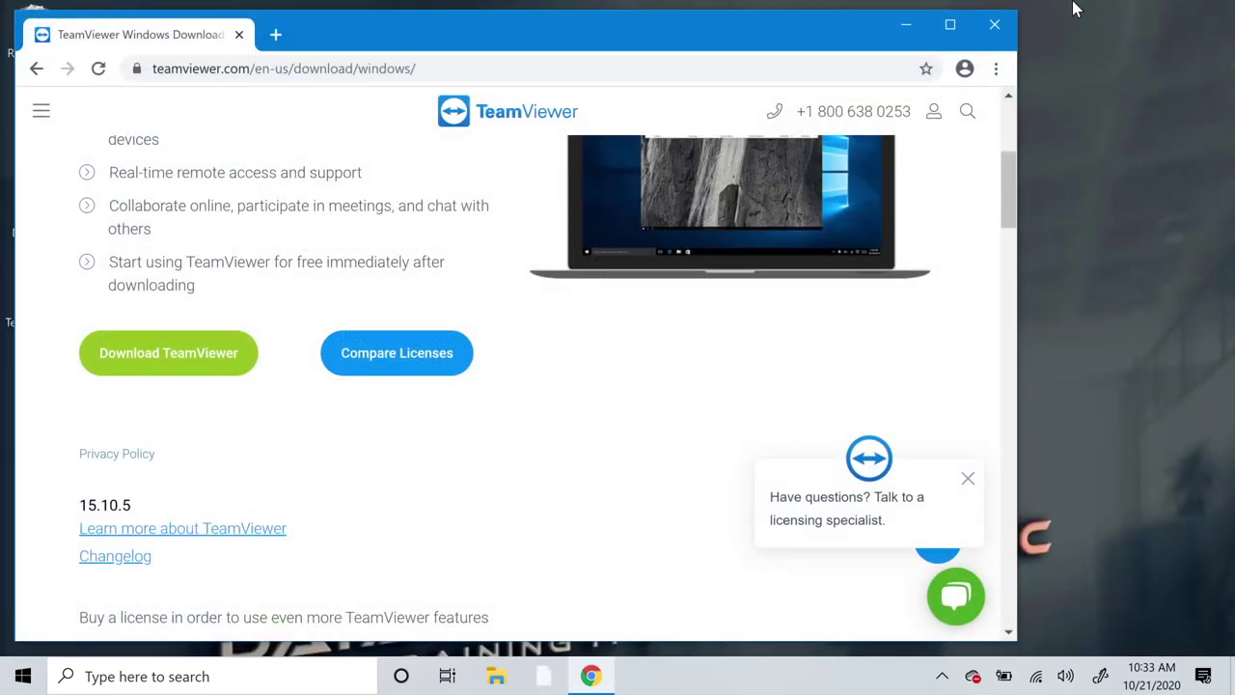
pyautogui.click(1000, 29)
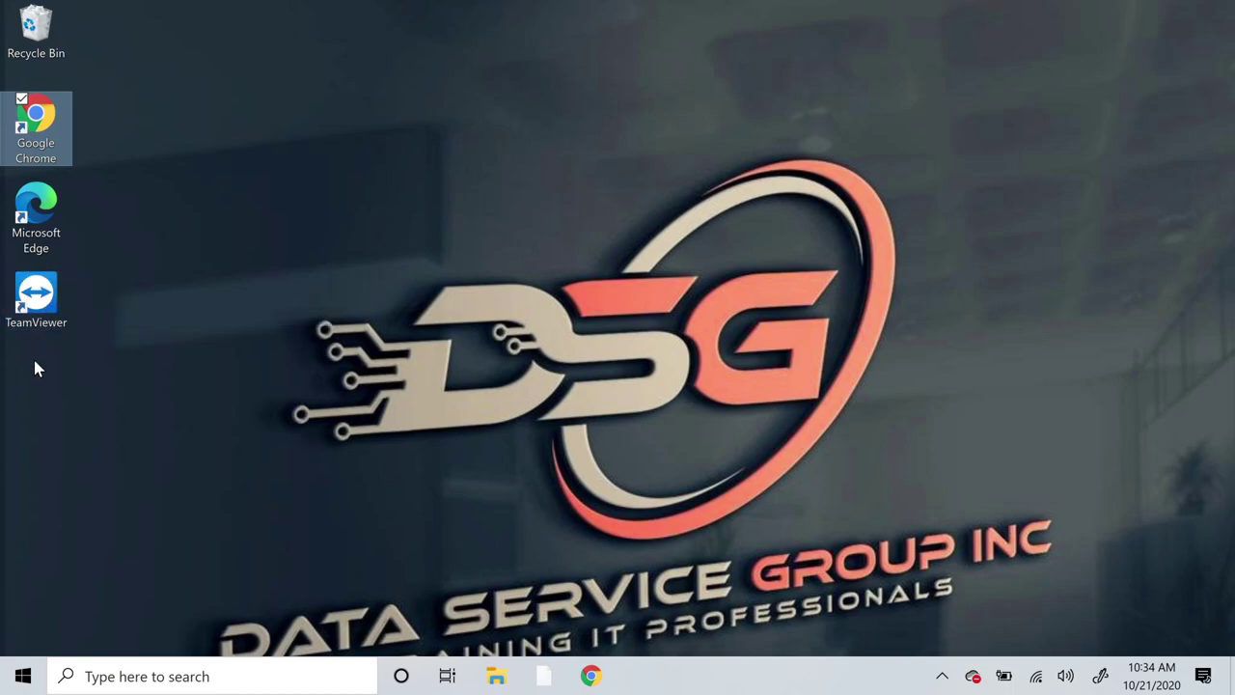
pyautogui.click(43, 302)
pyautogui.doubleClick(42, 302)
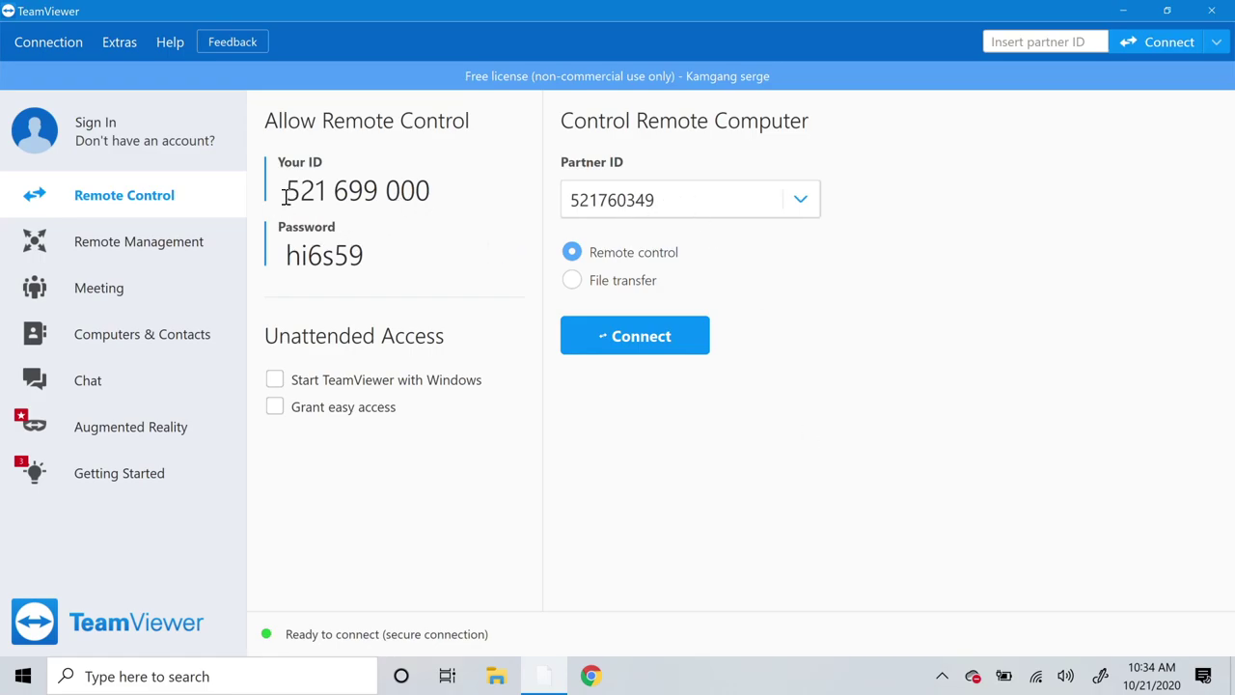
pyautogui.doubleClick(573, 200)
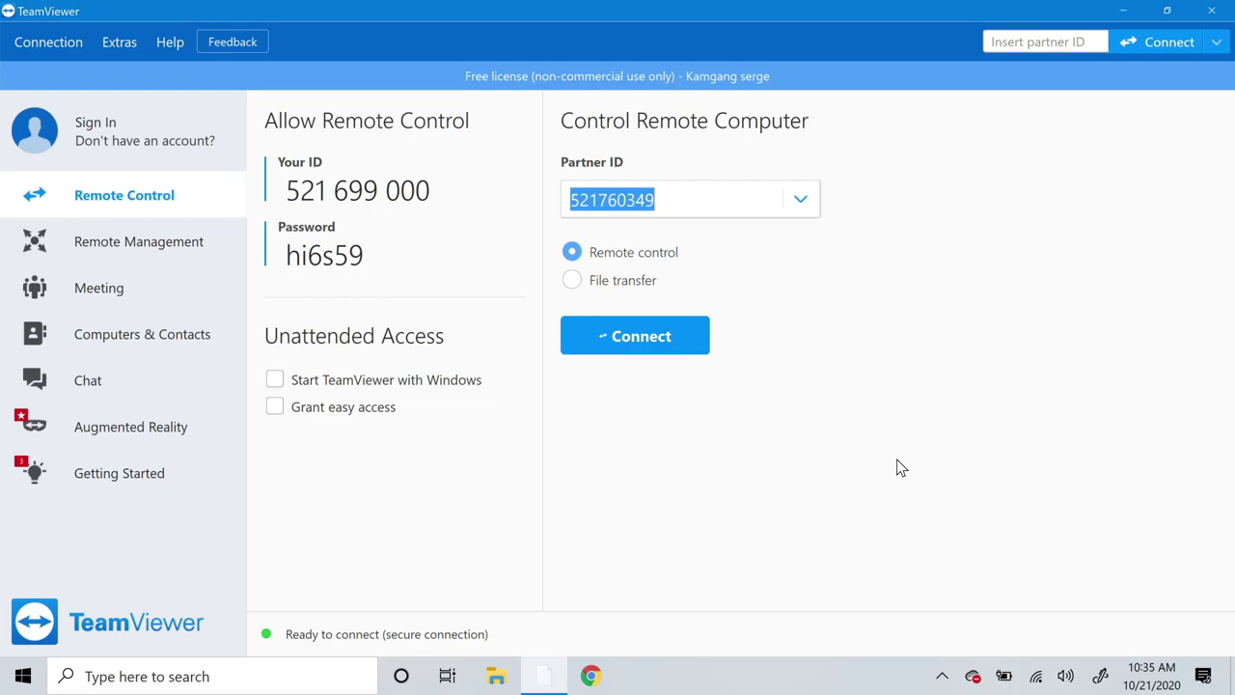
pyautogui.click(1216, 11)
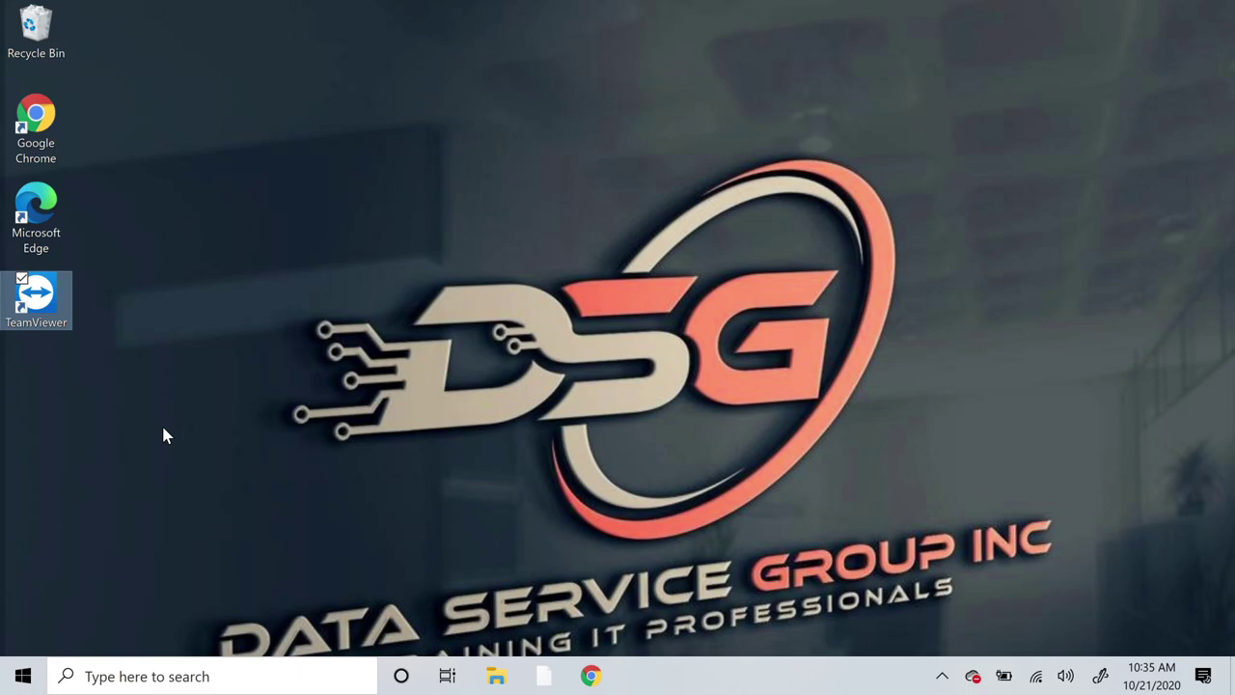
pyautogui.click(281, 668)
pyautogui.write('vi')
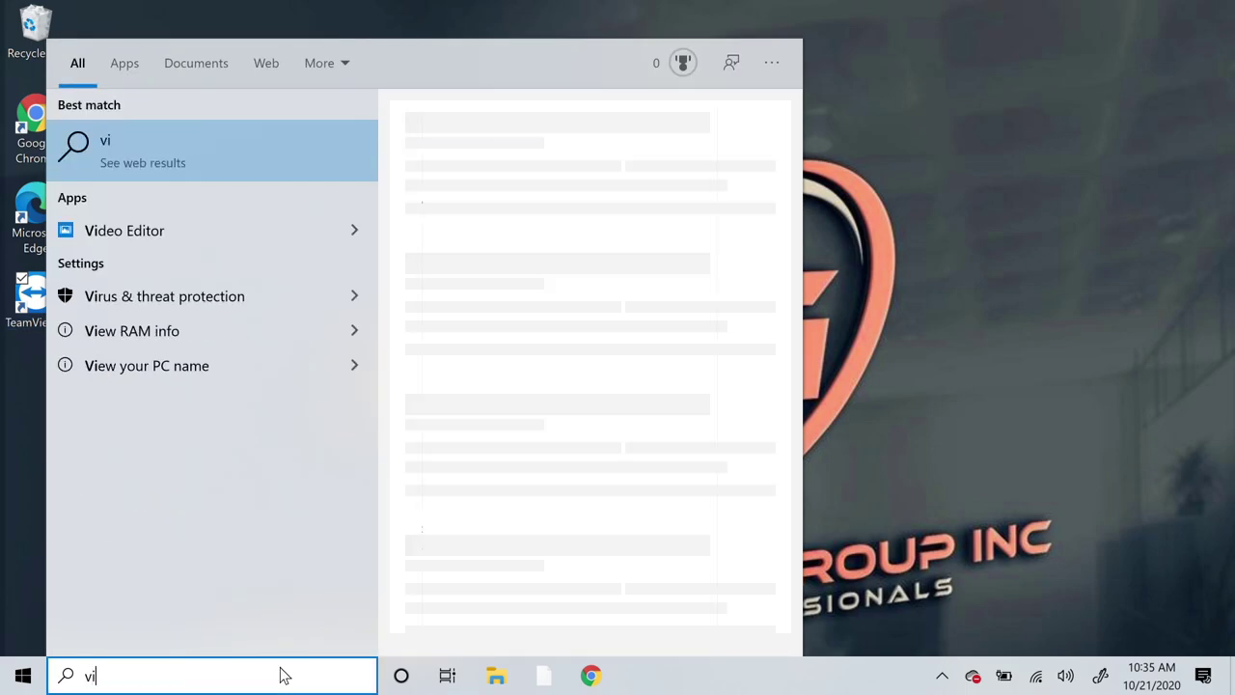
pyautogui.write('rtualbox')
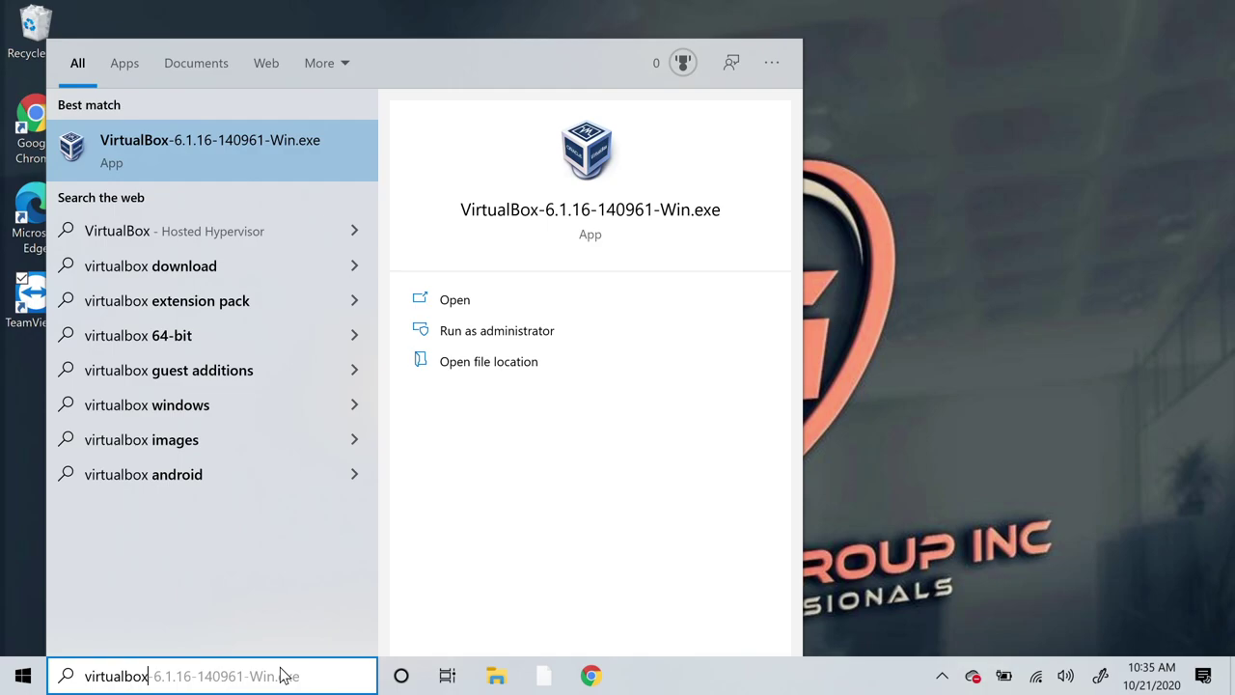
pyautogui.click(575, 330)
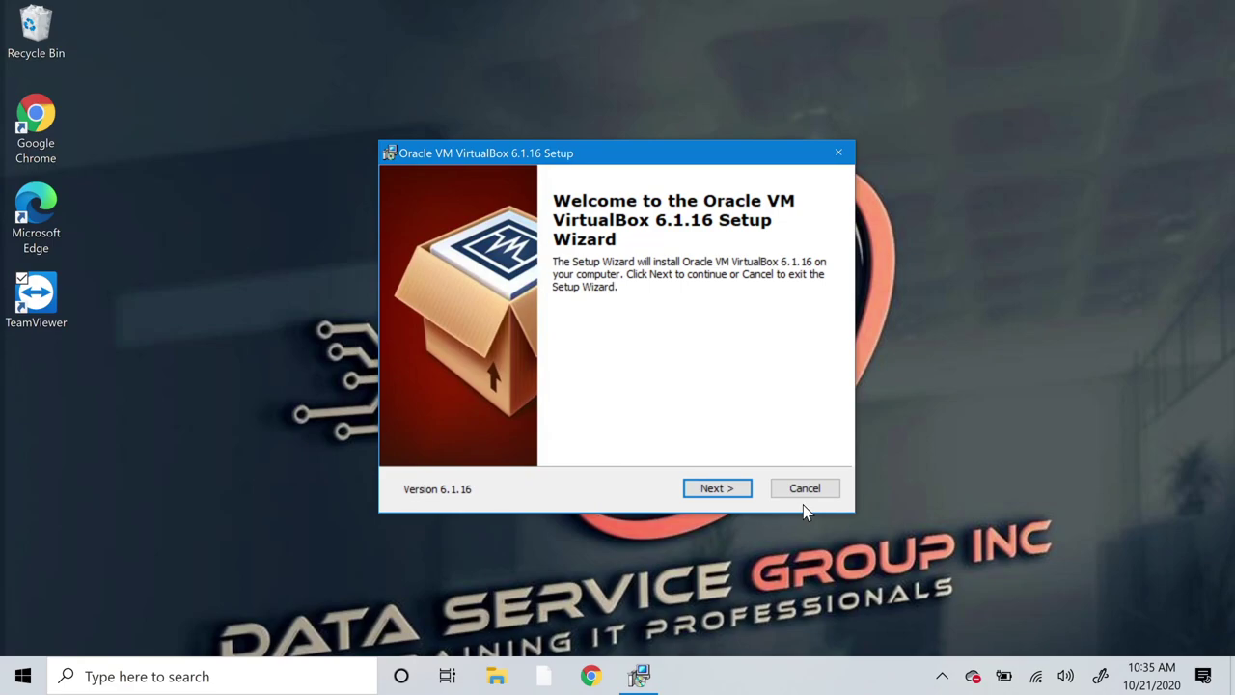
pyautogui.click(811, 488)
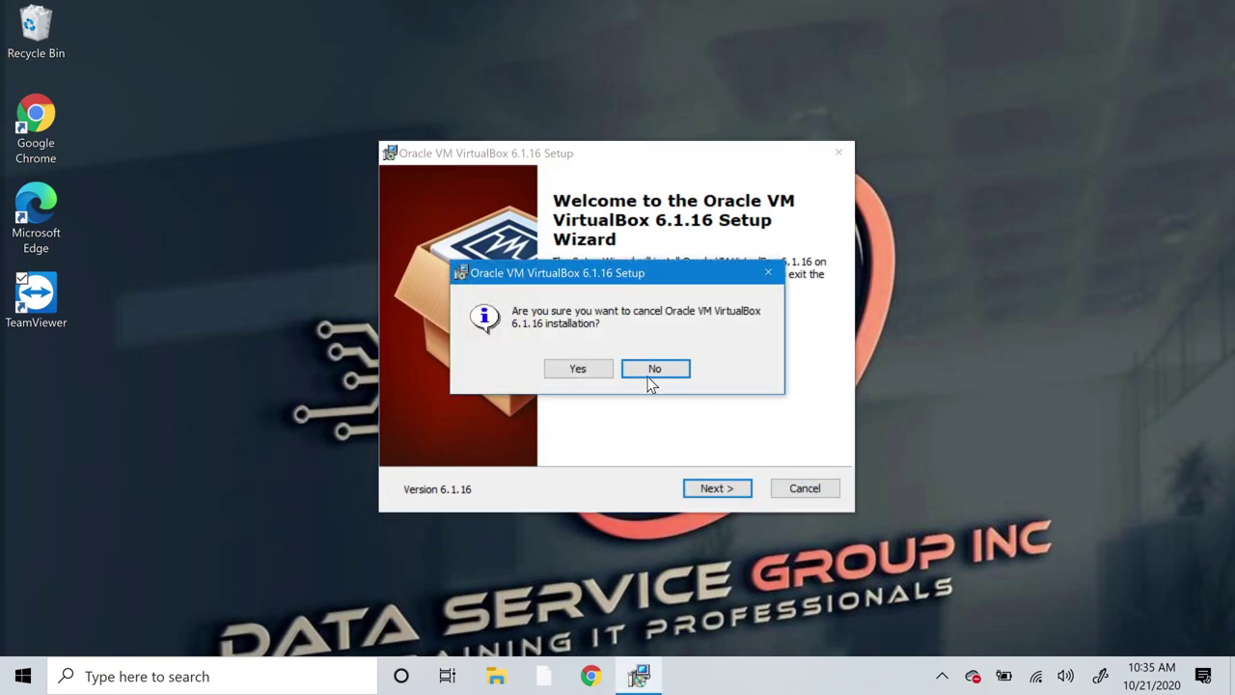
pyautogui.click(579, 367)
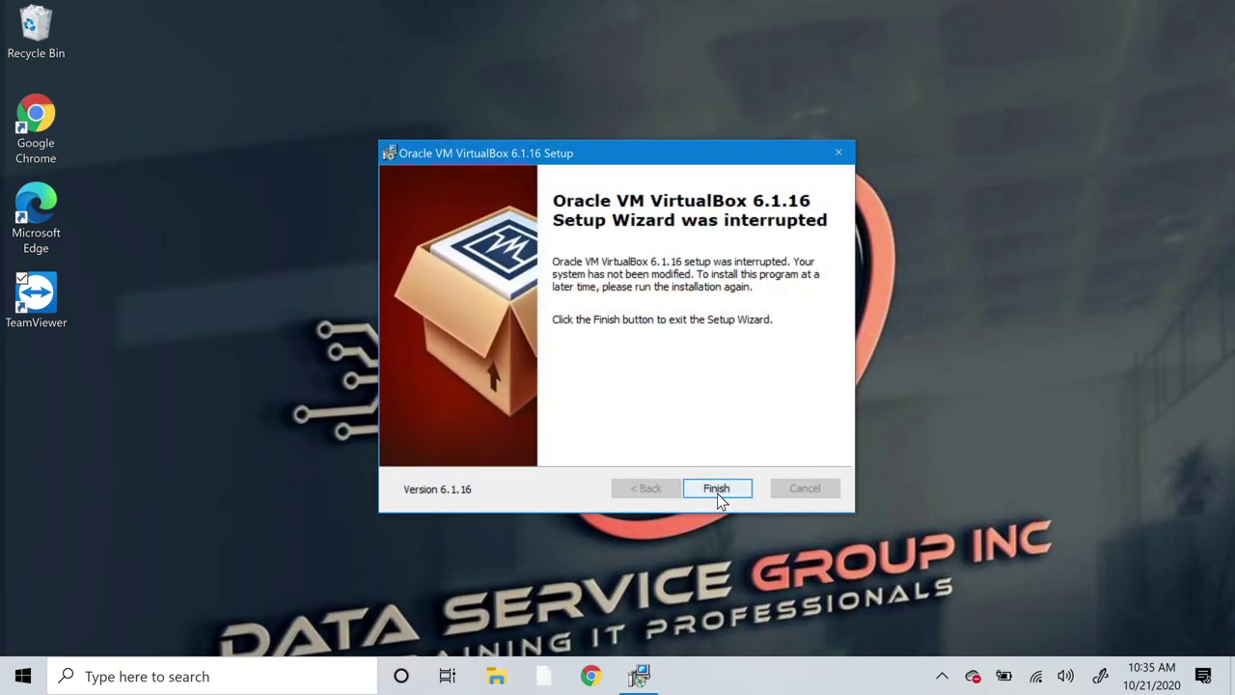
pyautogui.click(838, 154)
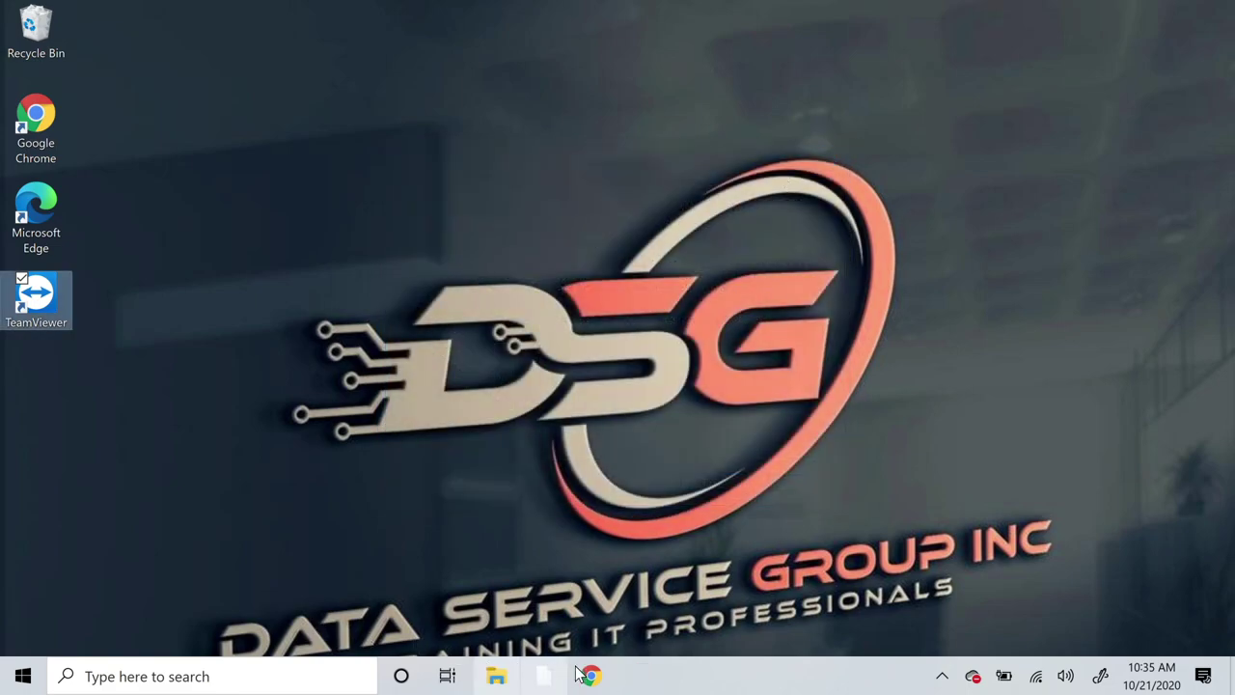
# Maximize Chrome, search Google for 'virtualbox', and go to the VirtualBox Downloads page
pyautogui.click(602, 679)
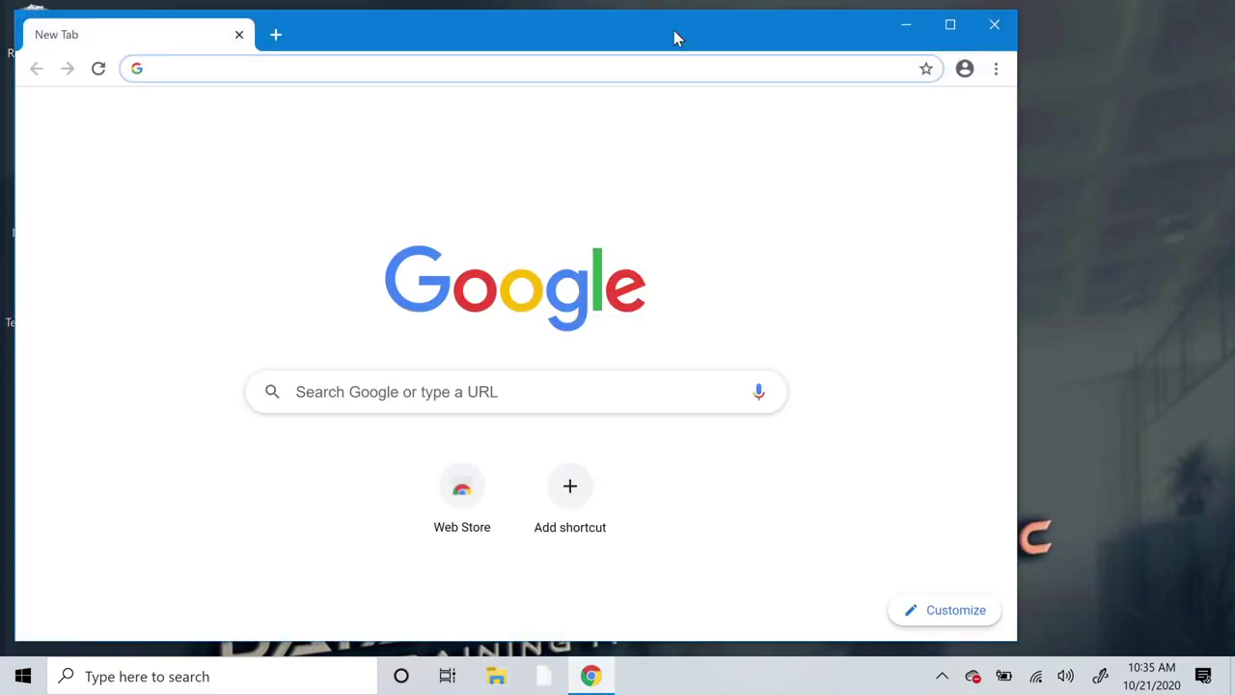
pyautogui.click(950, 26)
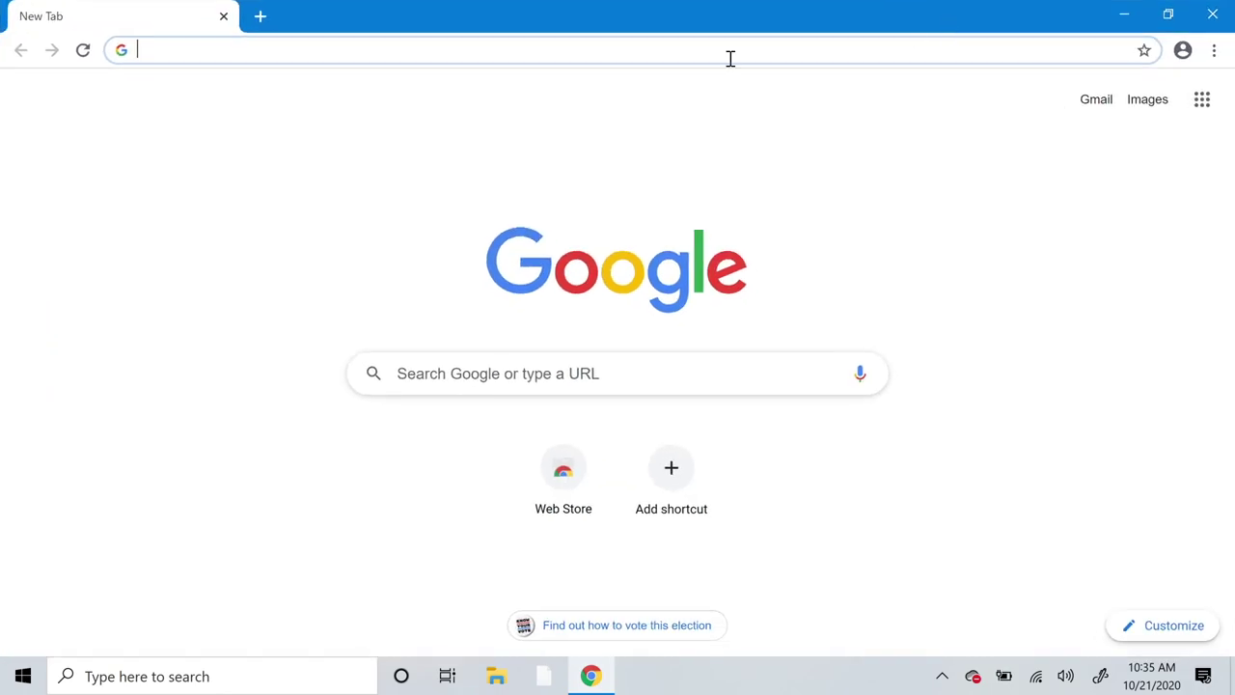
pyautogui.click(650, 376)
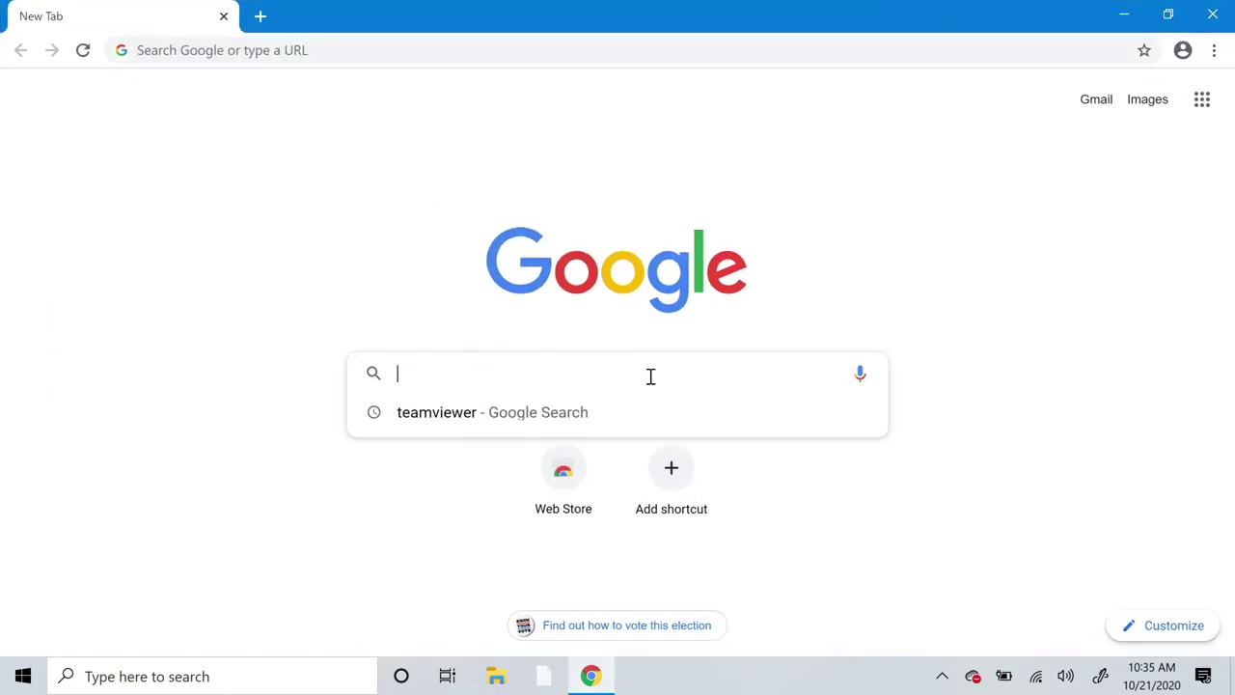
pyautogui.write('virtu')
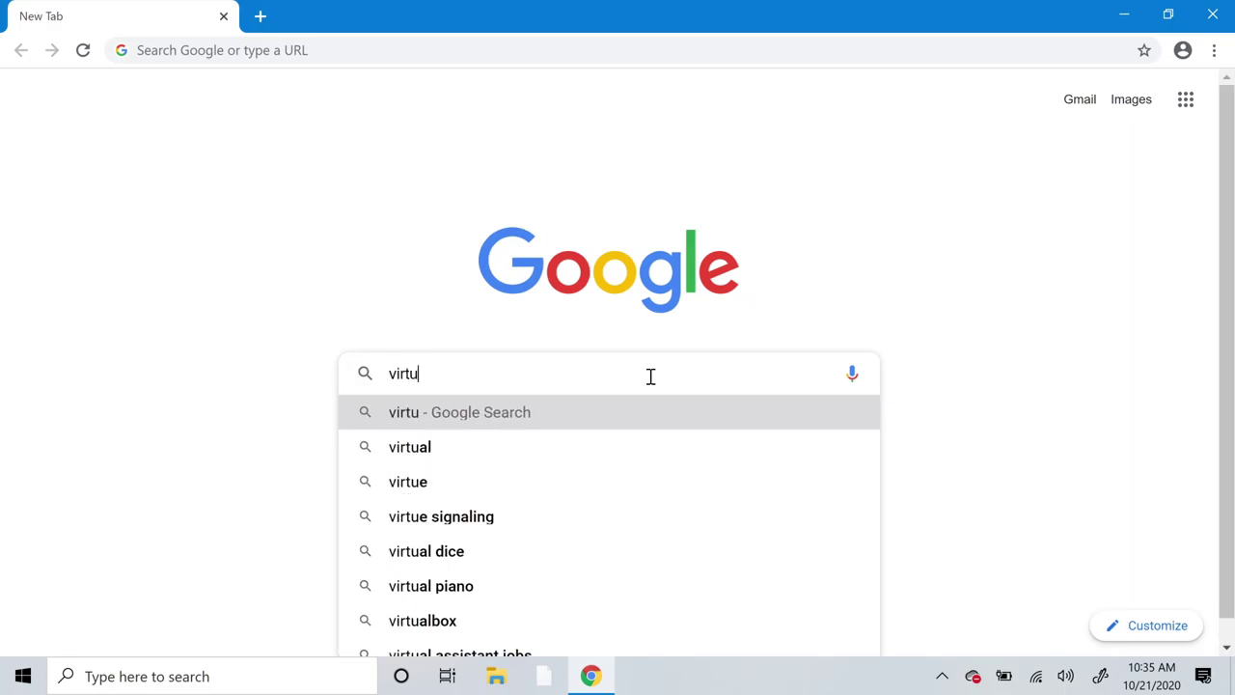
pyautogui.write('albox')
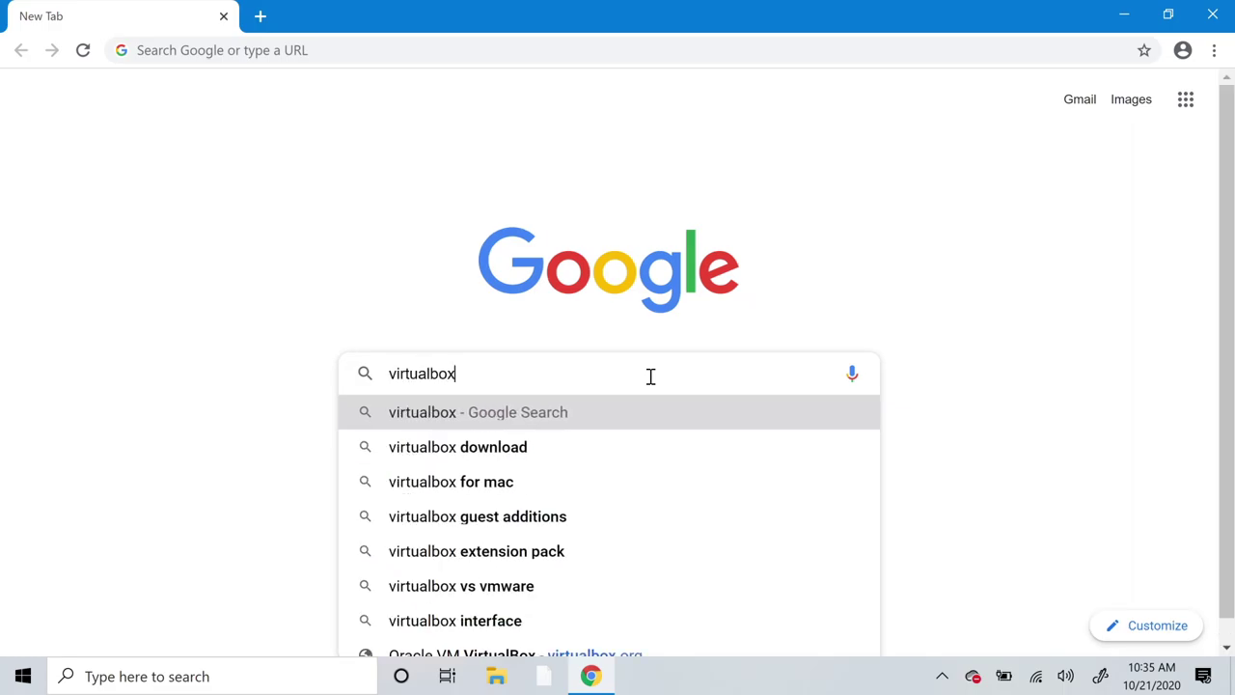
pyautogui.press('Return')
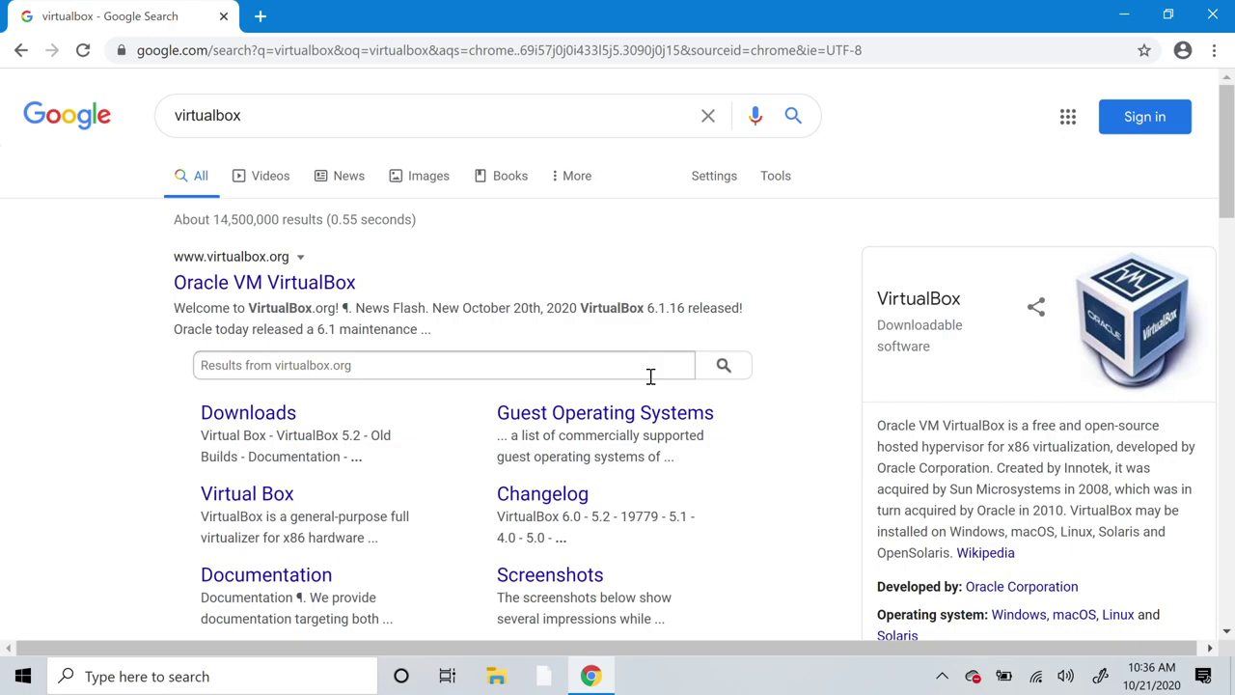
pyautogui.click(238, 415)
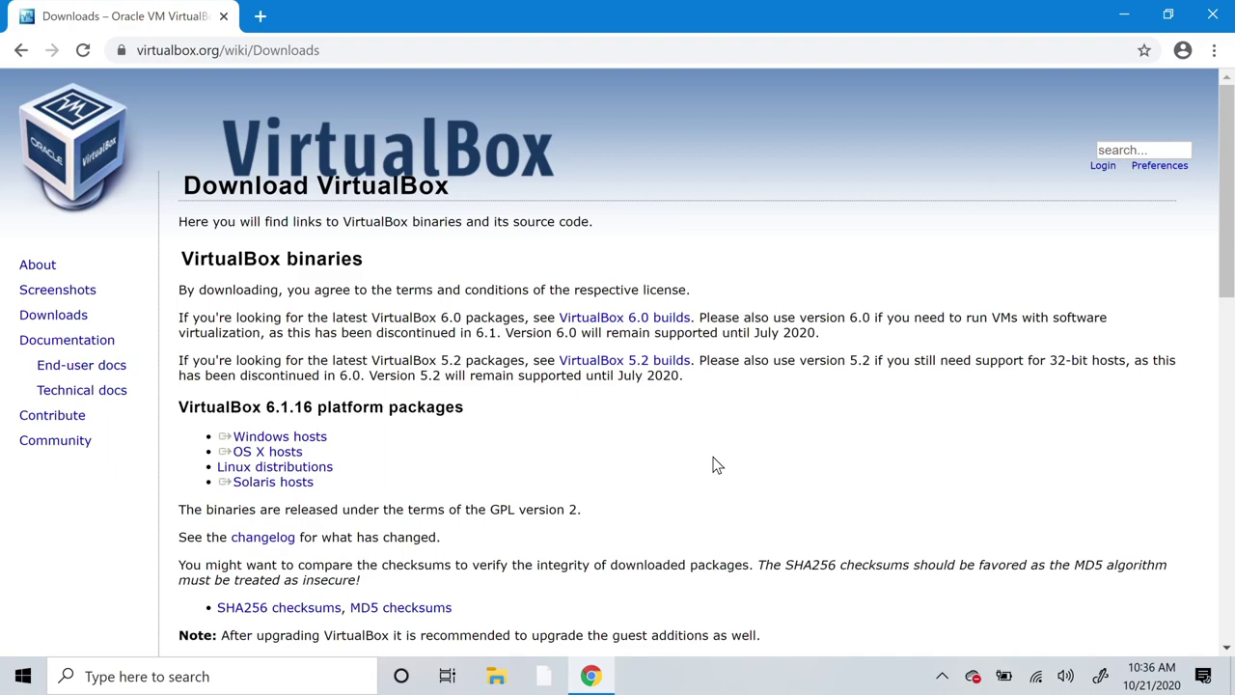
# Zoom the VirtualBox Downloads page to 125% and scroll to the 6.1.16 platform packages
pyautogui.hotkey('ctrl', '+')
pyautogui.hotkey('ctrl', '+')
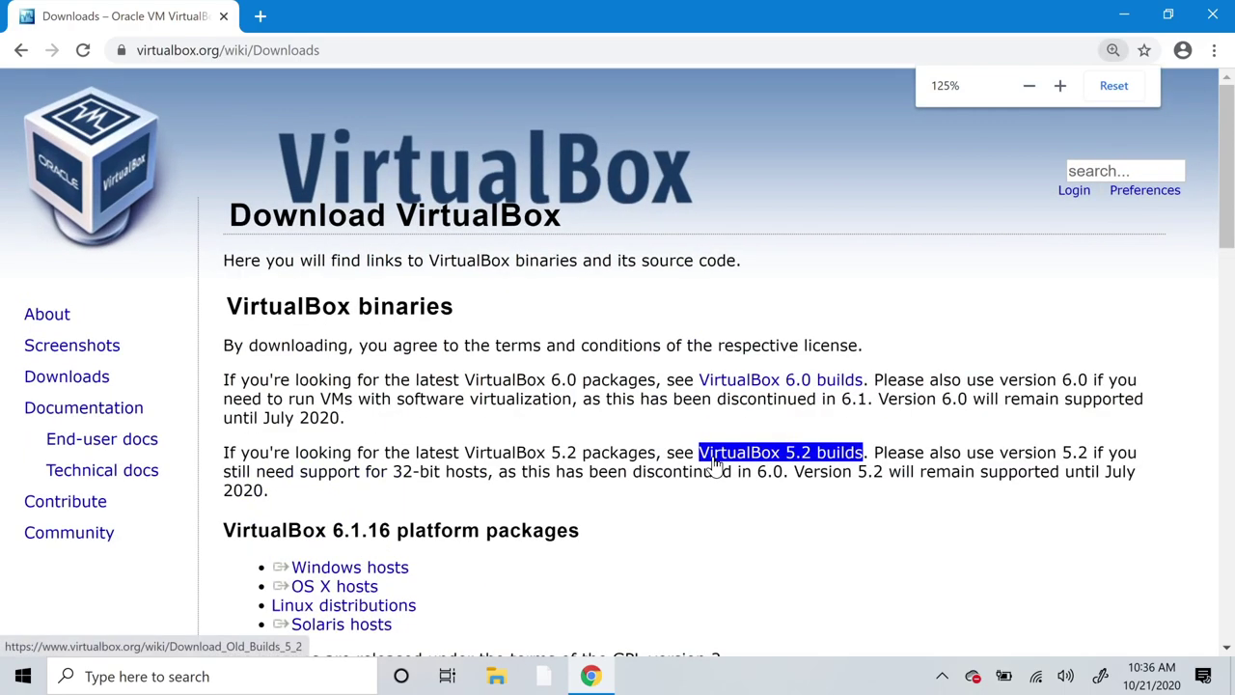
pyautogui.scroll(-2, 871, 242)
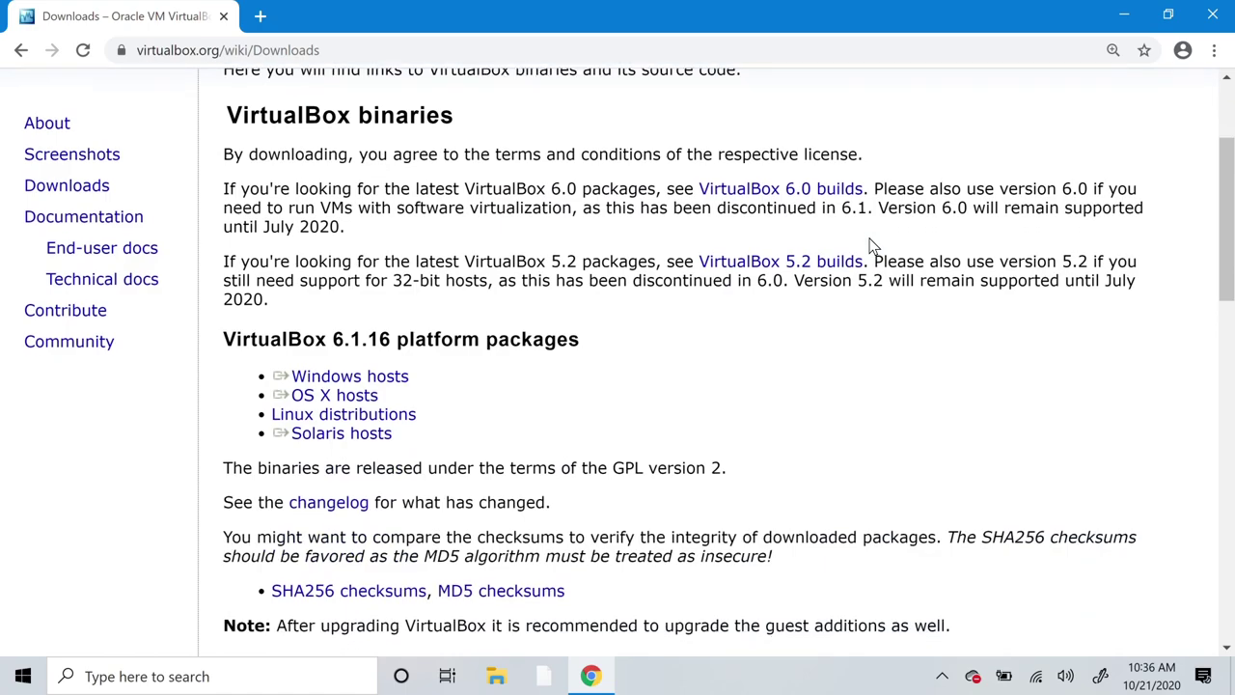
pyautogui.scroll(1, 871, 246)
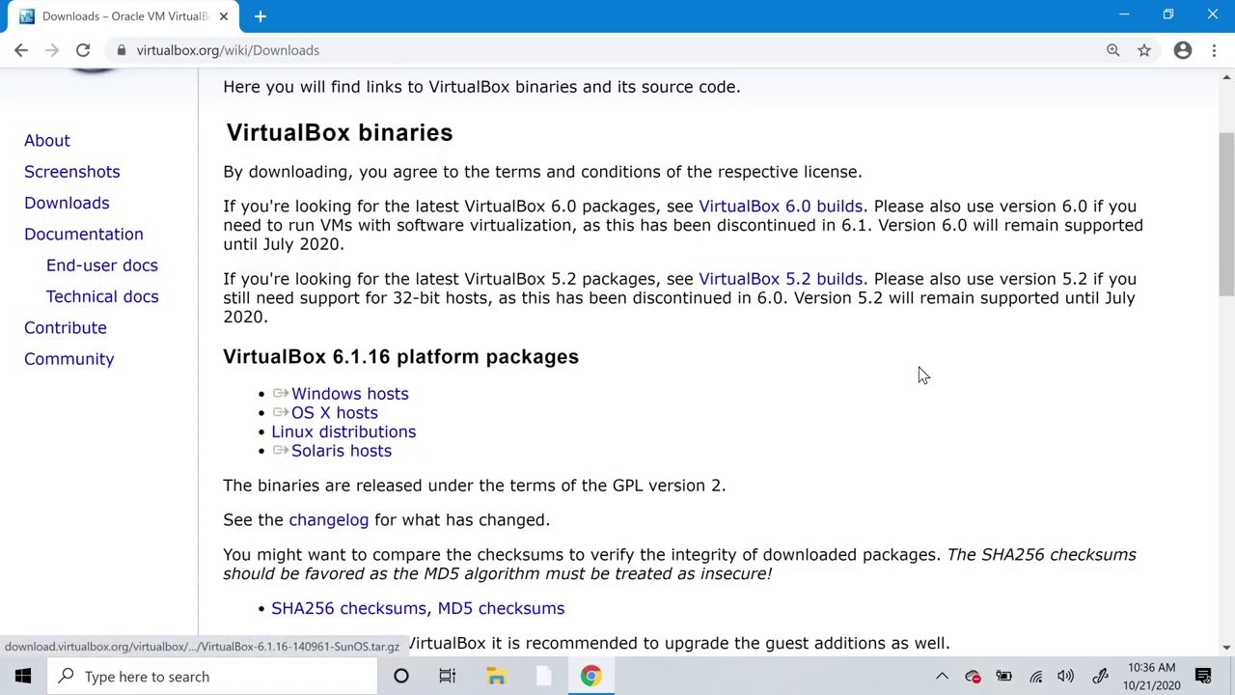
pyautogui.scroll(3, 920, 375)
pyautogui.scroll(-1, 920, 375)
pyautogui.scroll(1, 921, 375)
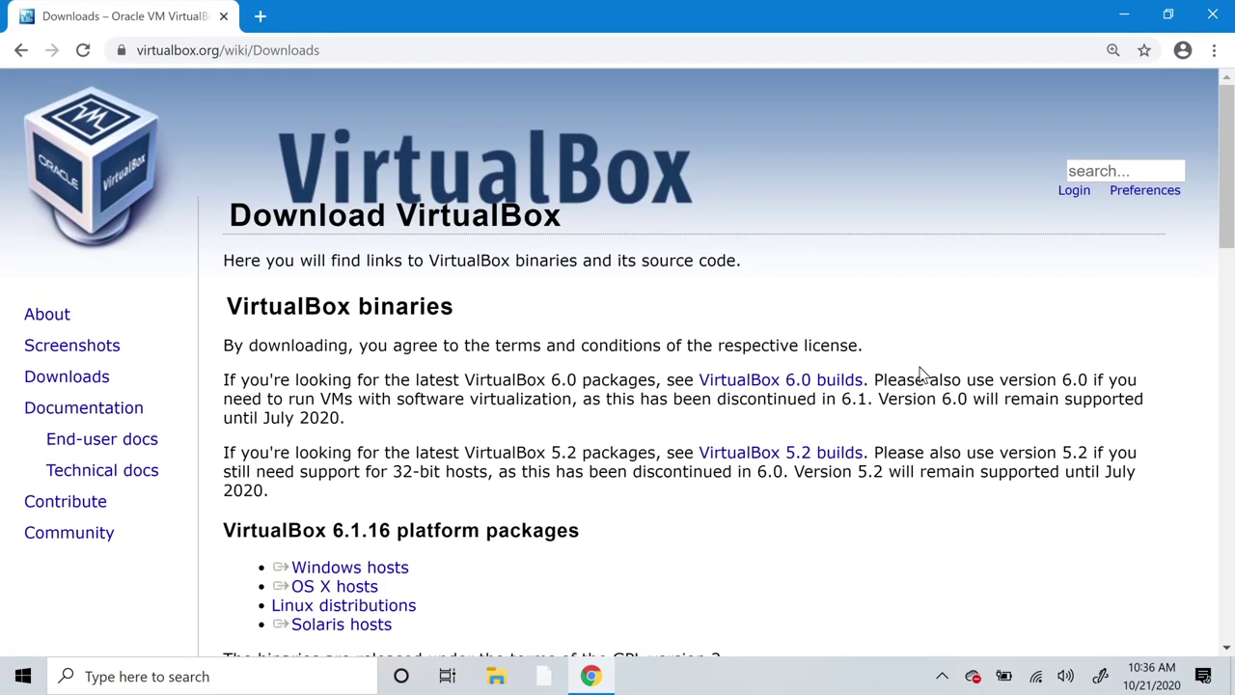
pyautogui.scroll(-2, 921, 376)
pyautogui.scroll(1, 920, 375)
pyautogui.scroll(-2, 921, 375)
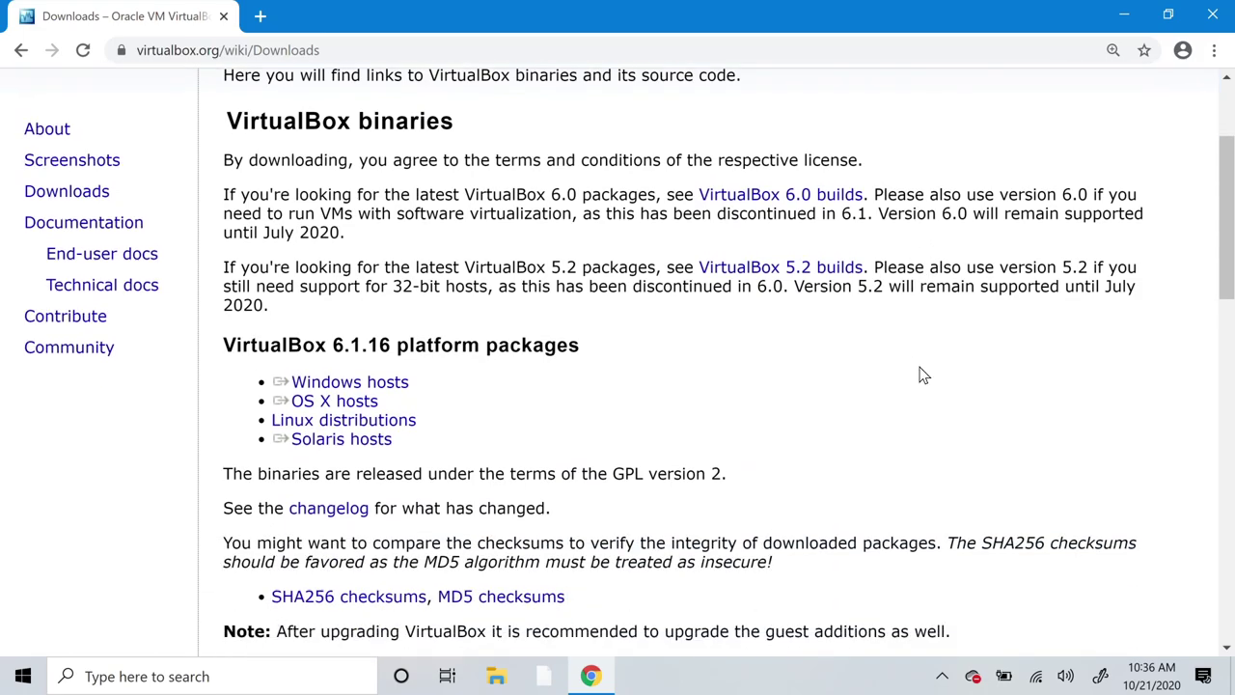
# Highlight the Windows, OS X, Linux and Solaris package links, ending on Windows hosts to download it
pyautogui.tripleClick(262, 382)
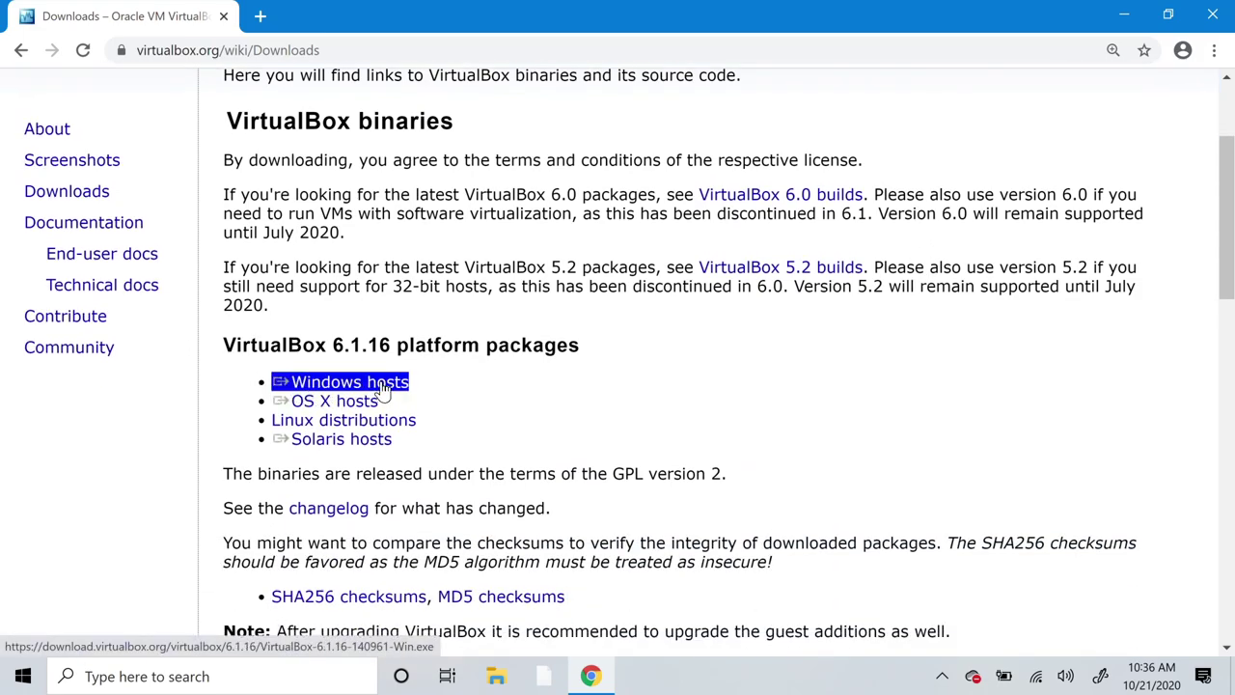
pyautogui.tripleClick(327, 404)
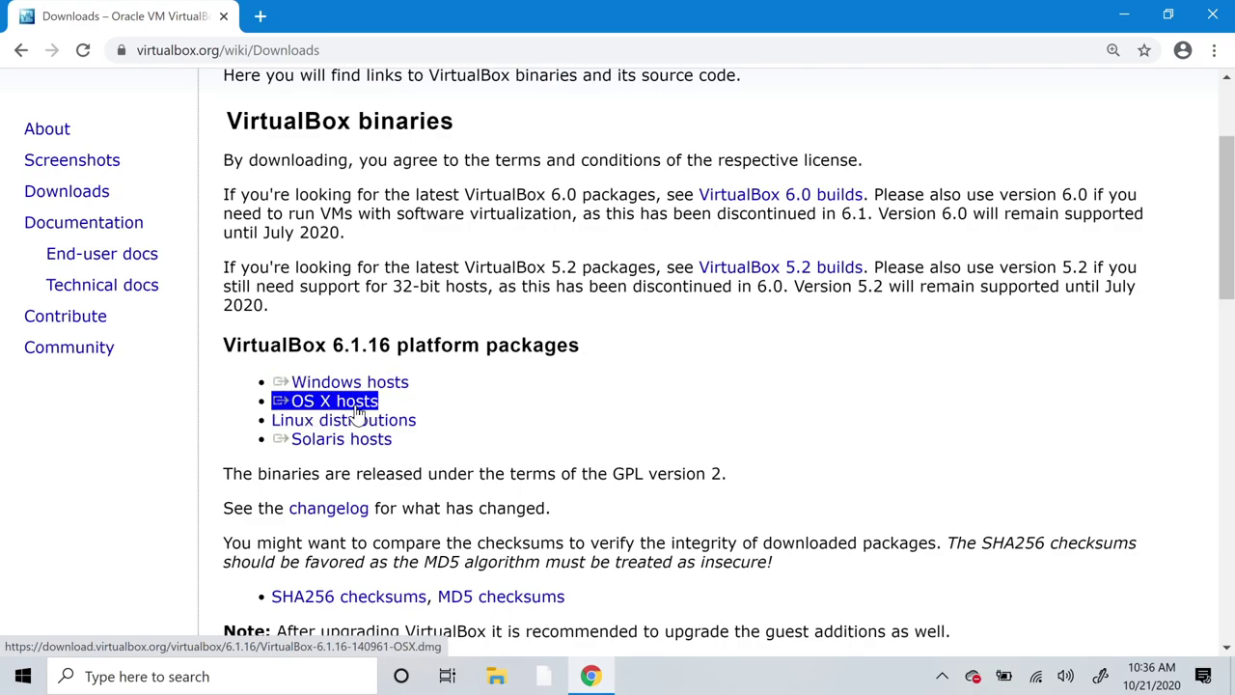
pyautogui.tripleClick(311, 424)
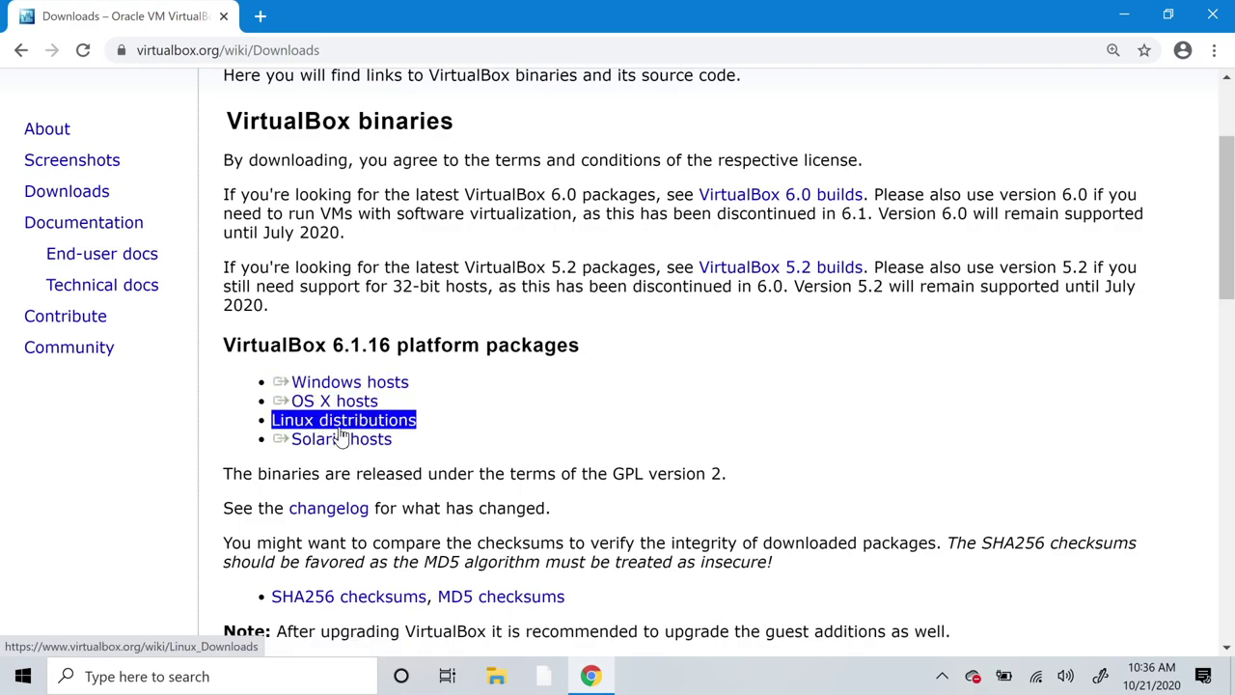
pyautogui.tripleClick(307, 442)
pyautogui.tripleClick(326, 403)
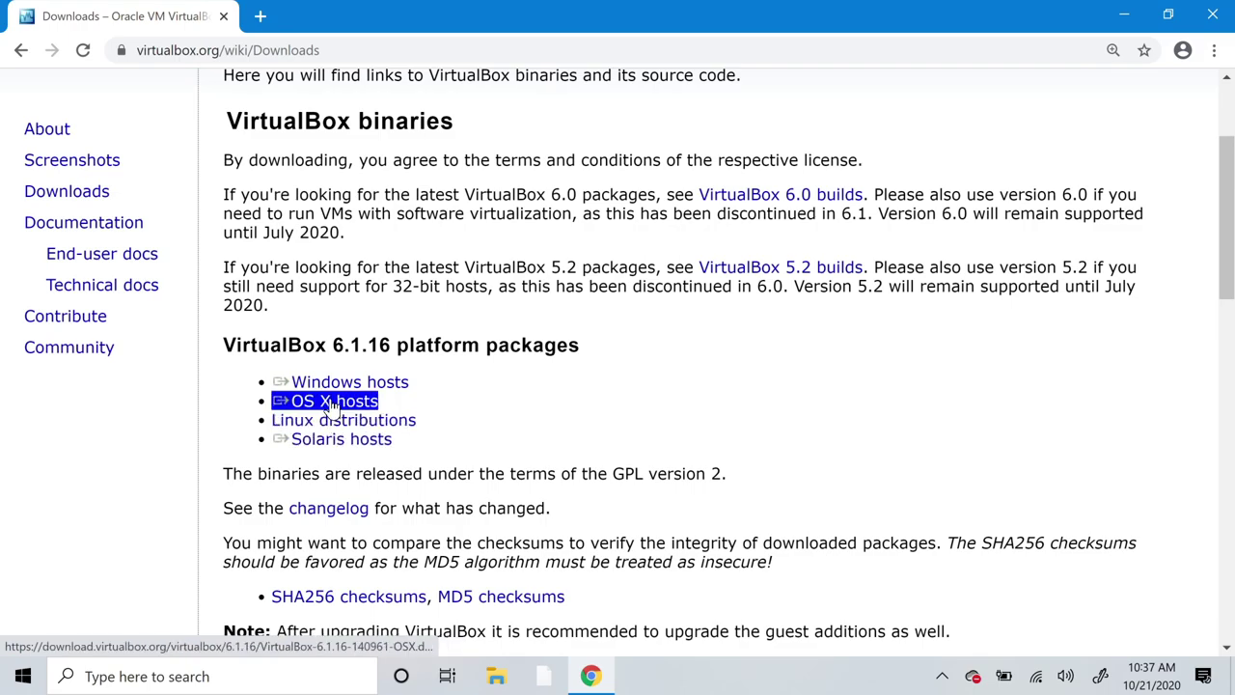
pyautogui.tripleClick(330, 386)
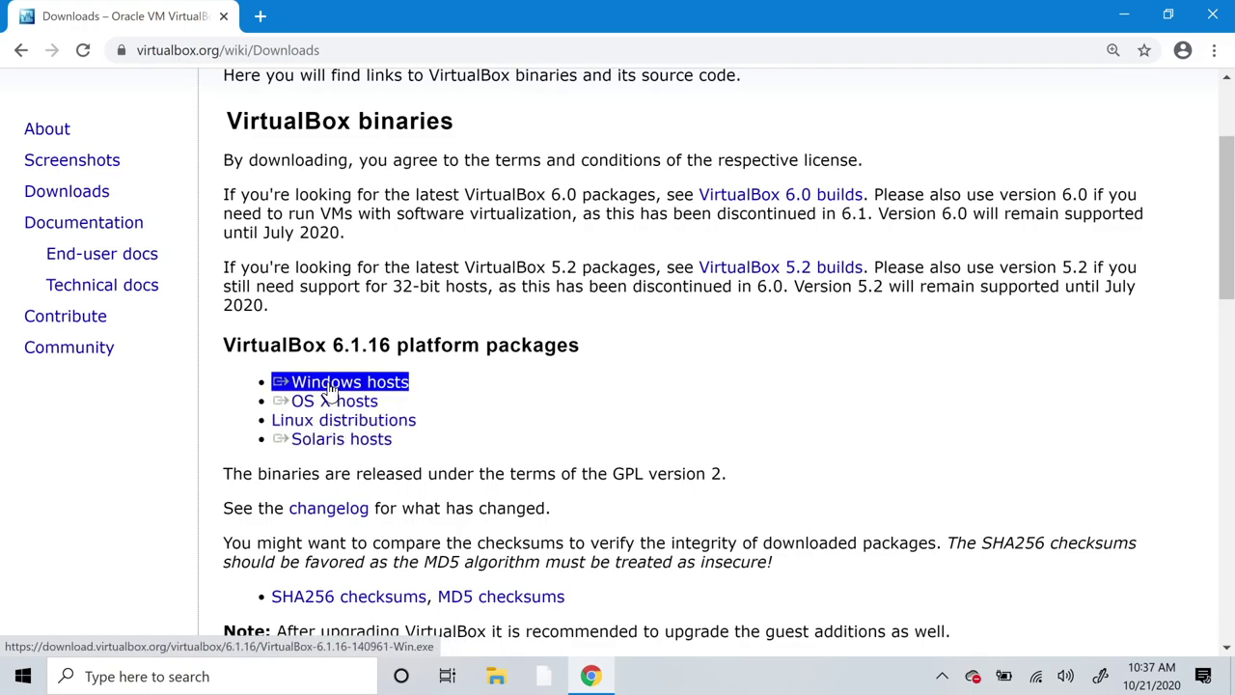
pyautogui.tripleClick(328, 405)
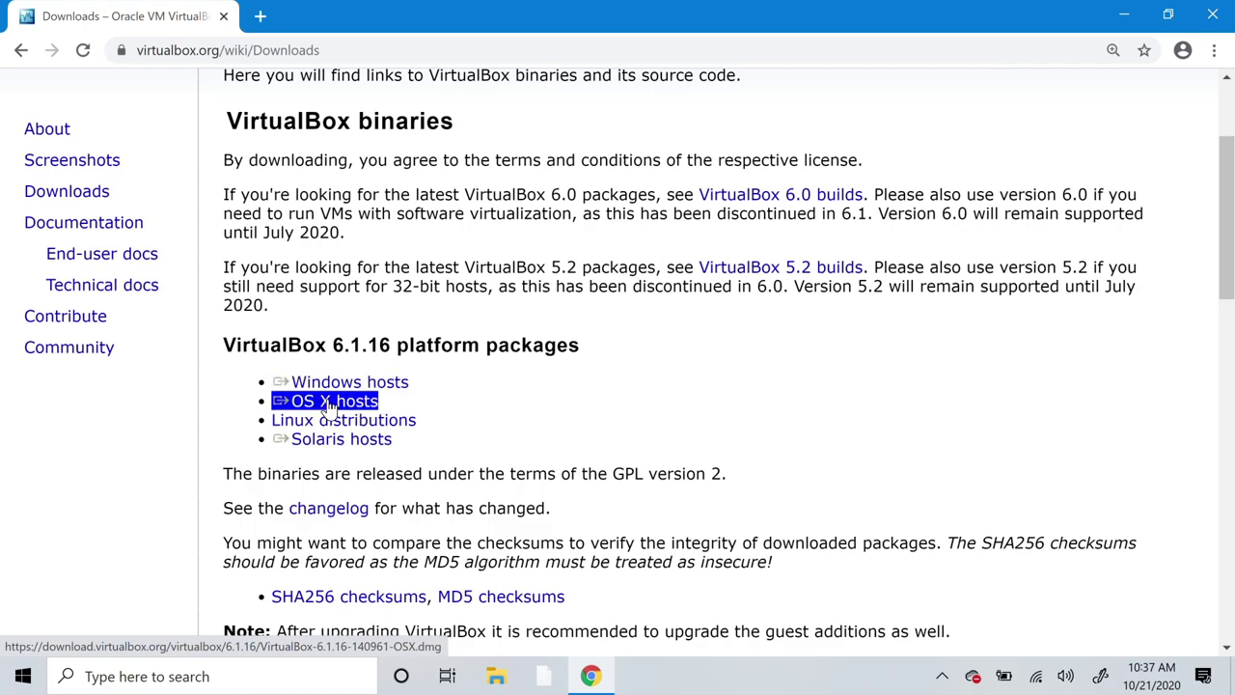
pyautogui.tripleClick(319, 409)
pyautogui.tripleClick(343, 383)
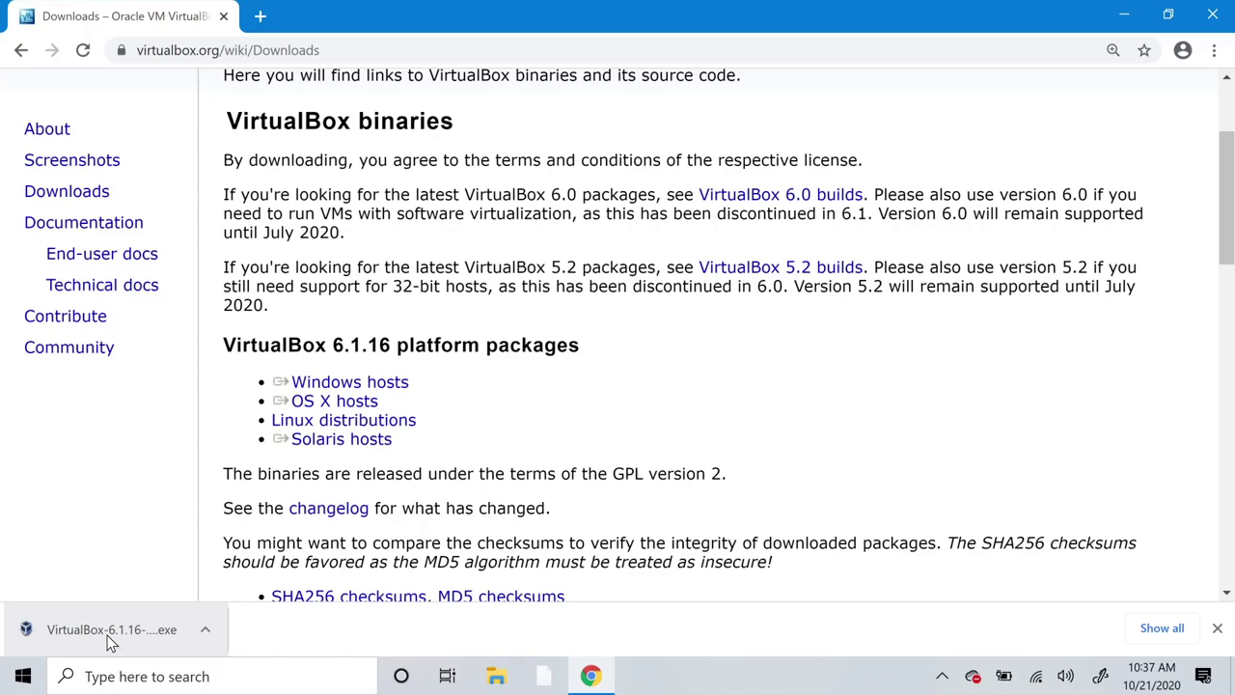
# Run the VirtualBox 6.1.16 installer with default features and shortcuts, accept the network warning, and finish
pyautogui.click(77, 633)
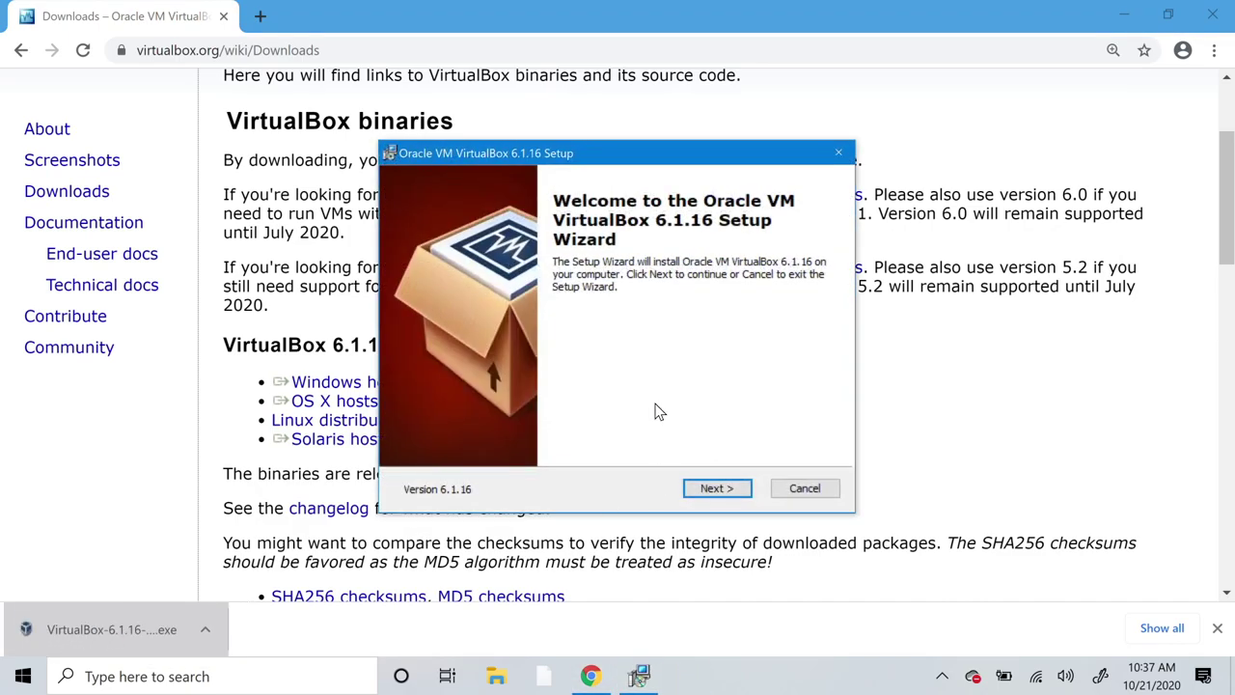
pyautogui.click(717, 488)
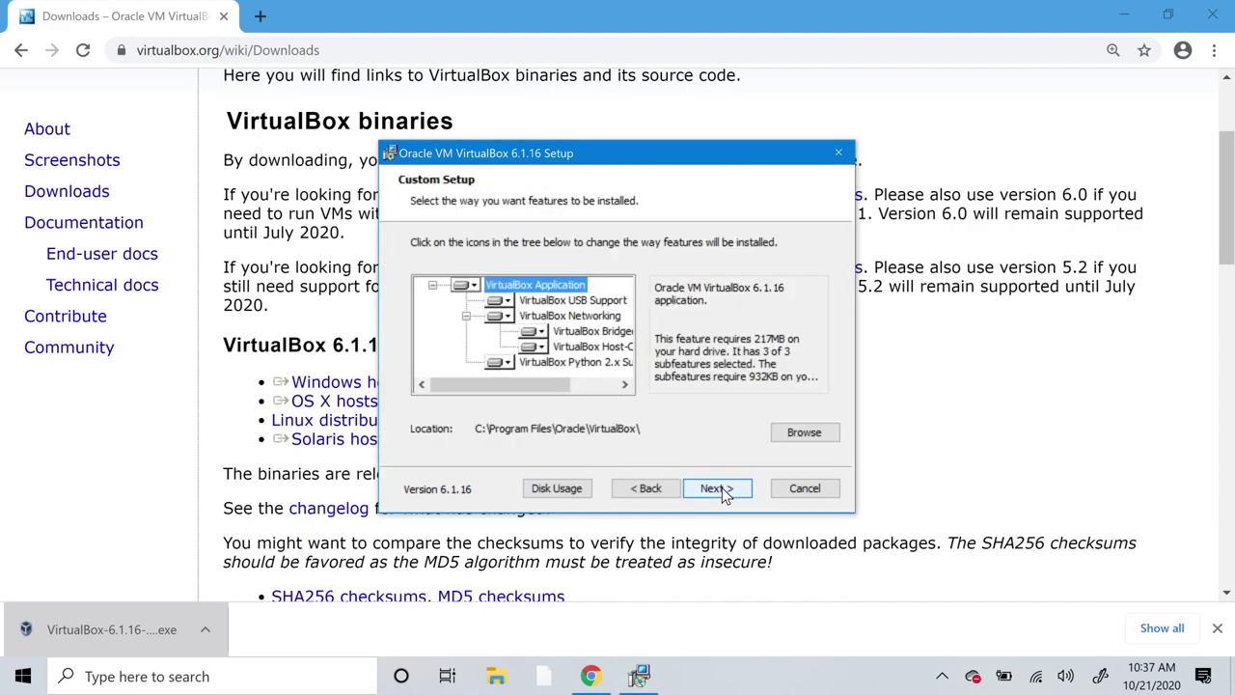
pyautogui.click(717, 488)
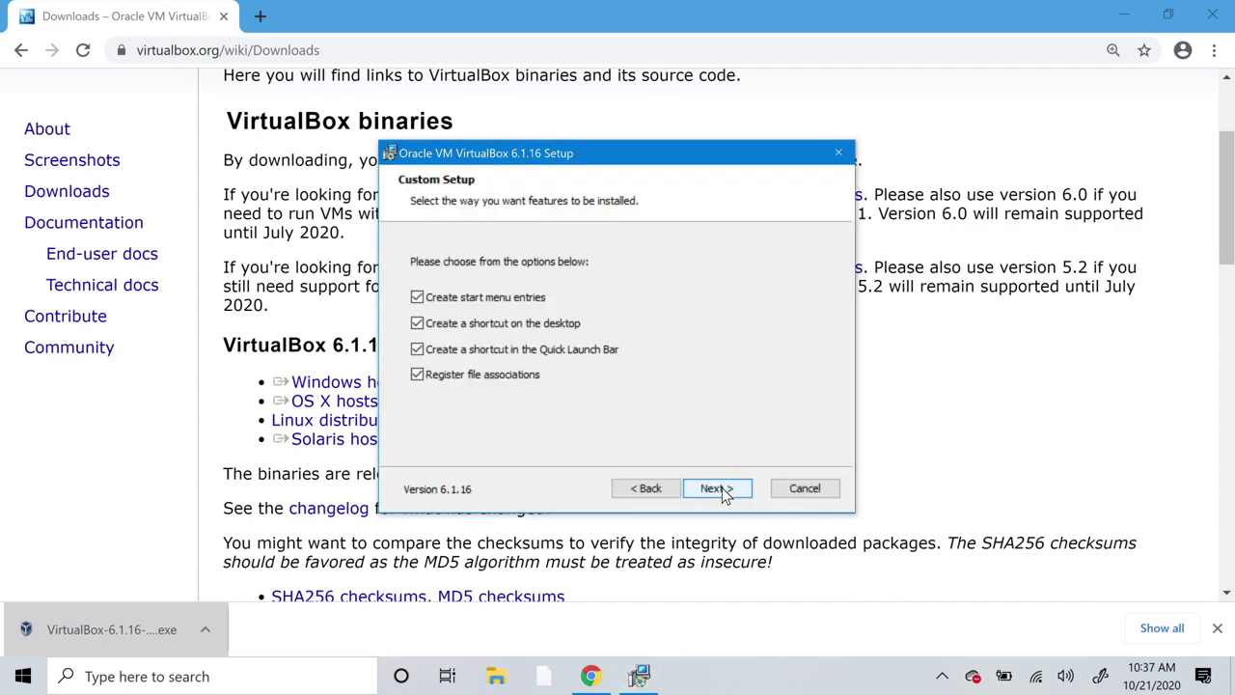
pyautogui.click(717, 488)
pyautogui.click(719, 490)
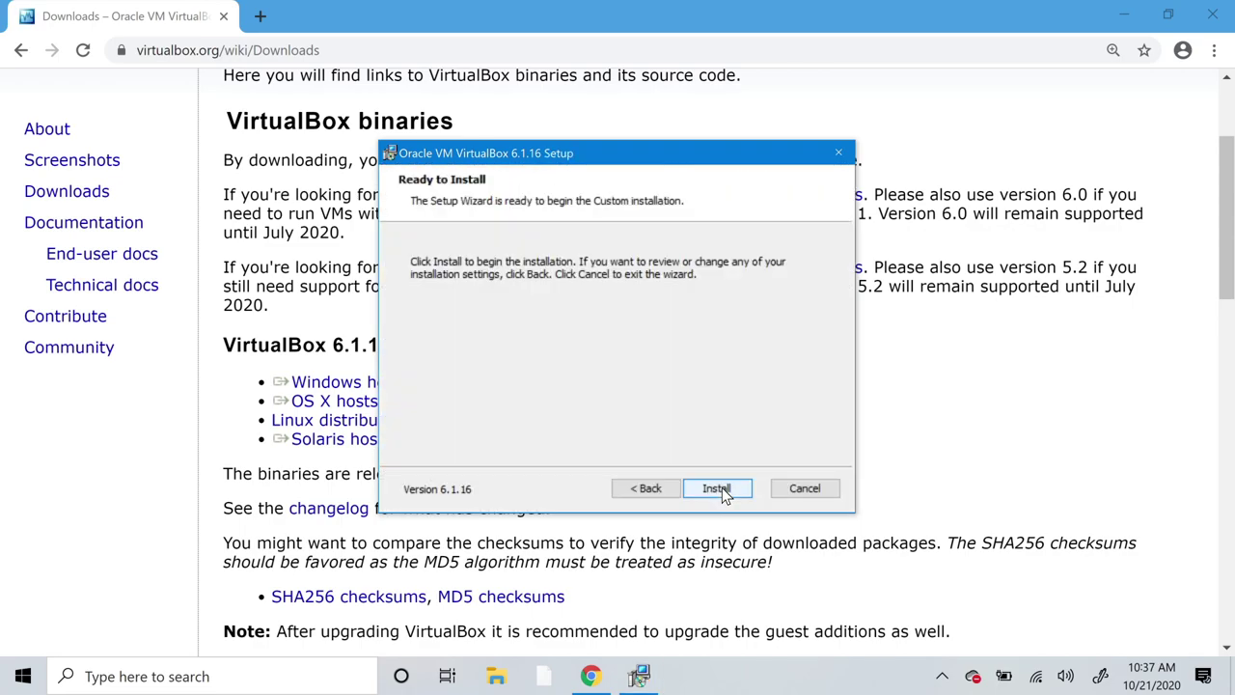
pyautogui.click(717, 488)
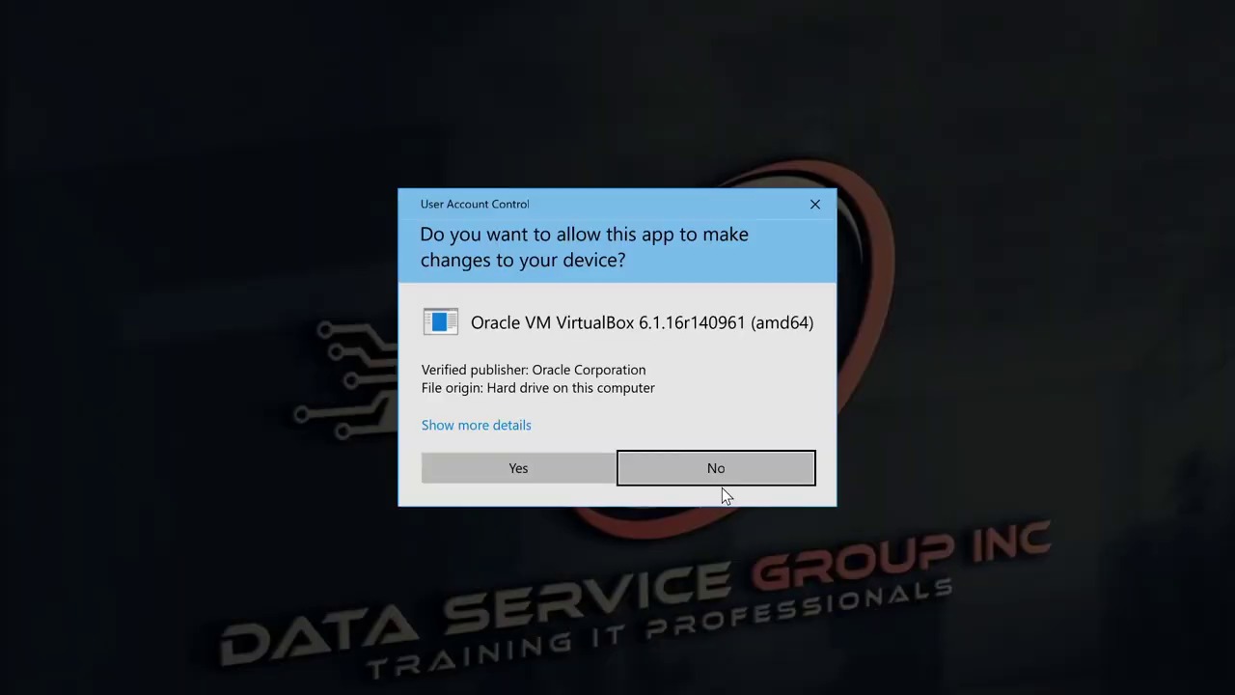
pyautogui.click(526, 468)
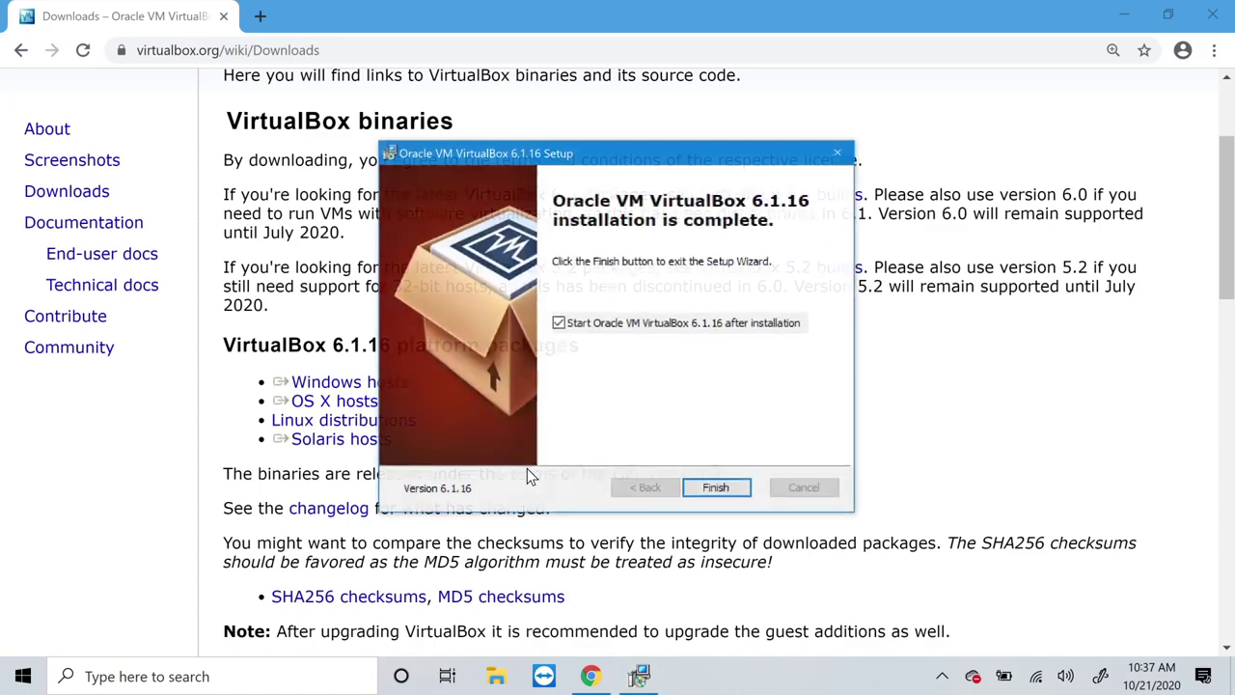
pyautogui.click(720, 490)
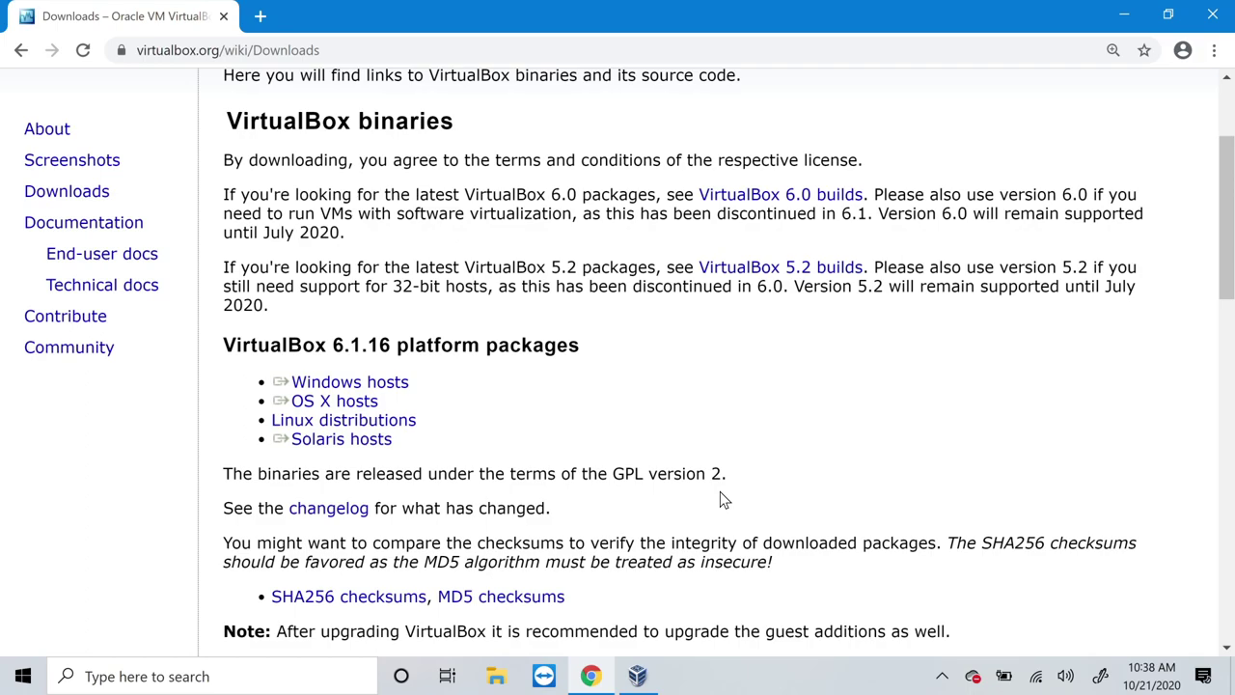
# Close Chrome and VirtualBox Manager, reopen VirtualBox from its desktop shortcut, then close it again
pyautogui.click(1213, 17)
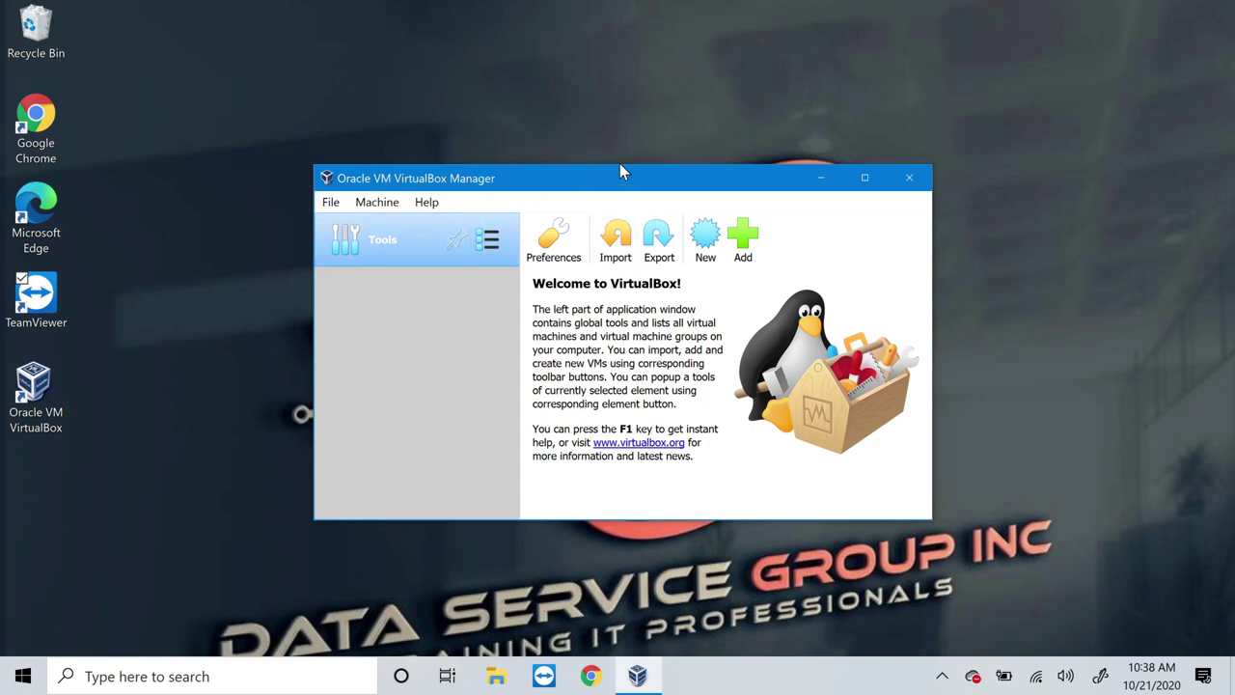
pyautogui.click(909, 179)
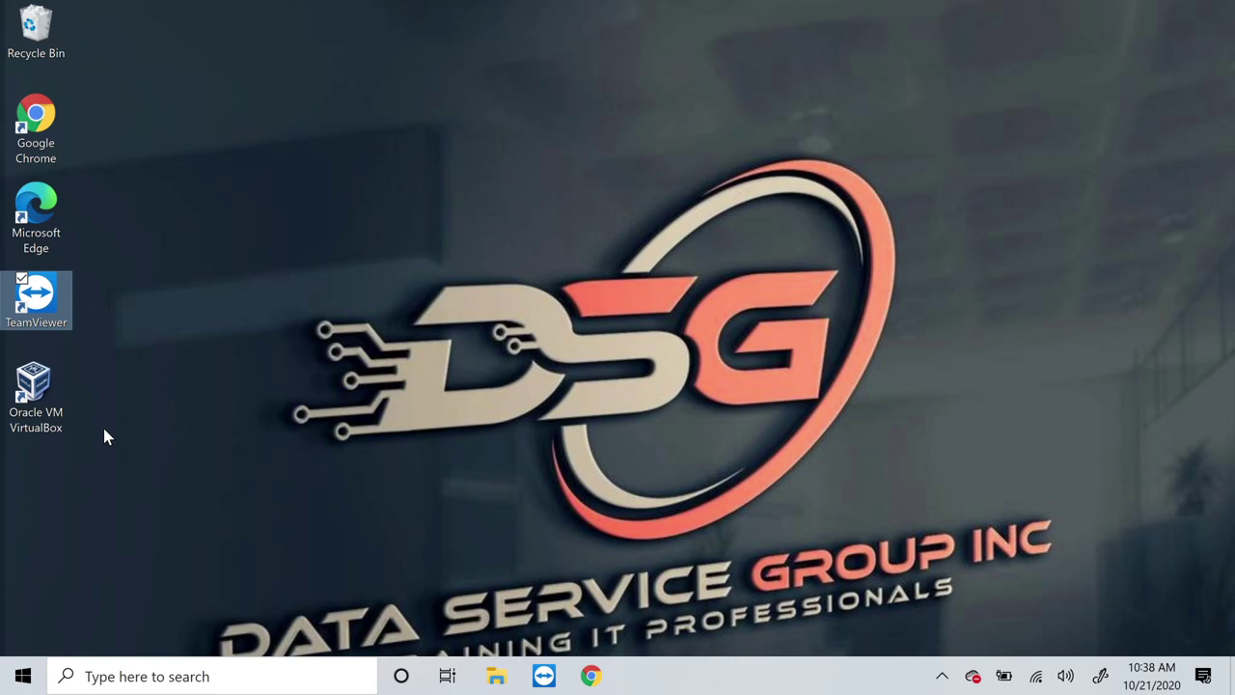
pyautogui.click(39, 388)
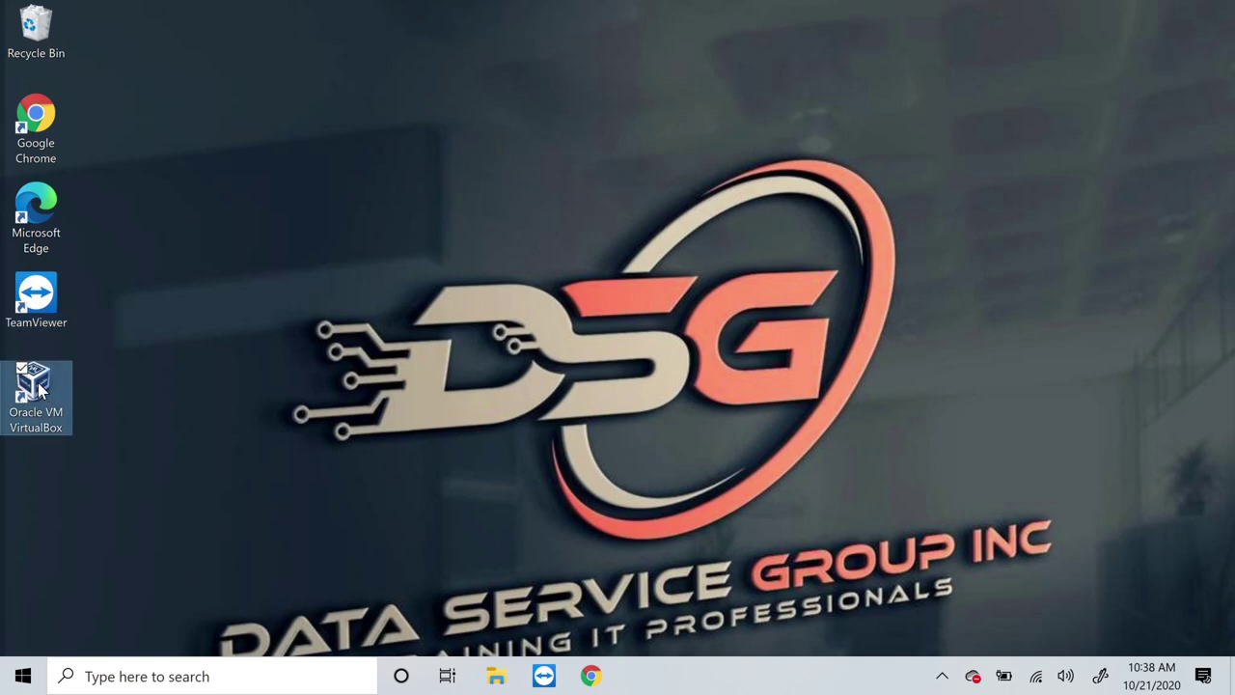
pyautogui.doubleClick(38, 388)
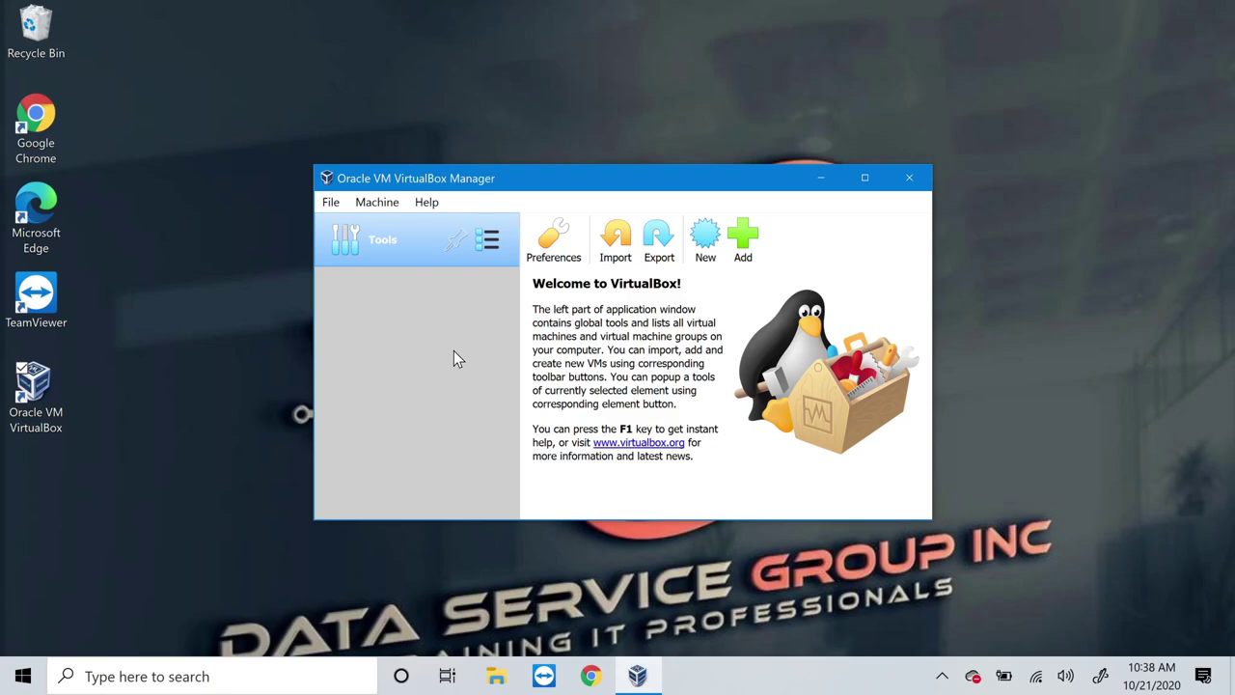
pyautogui.click(909, 180)
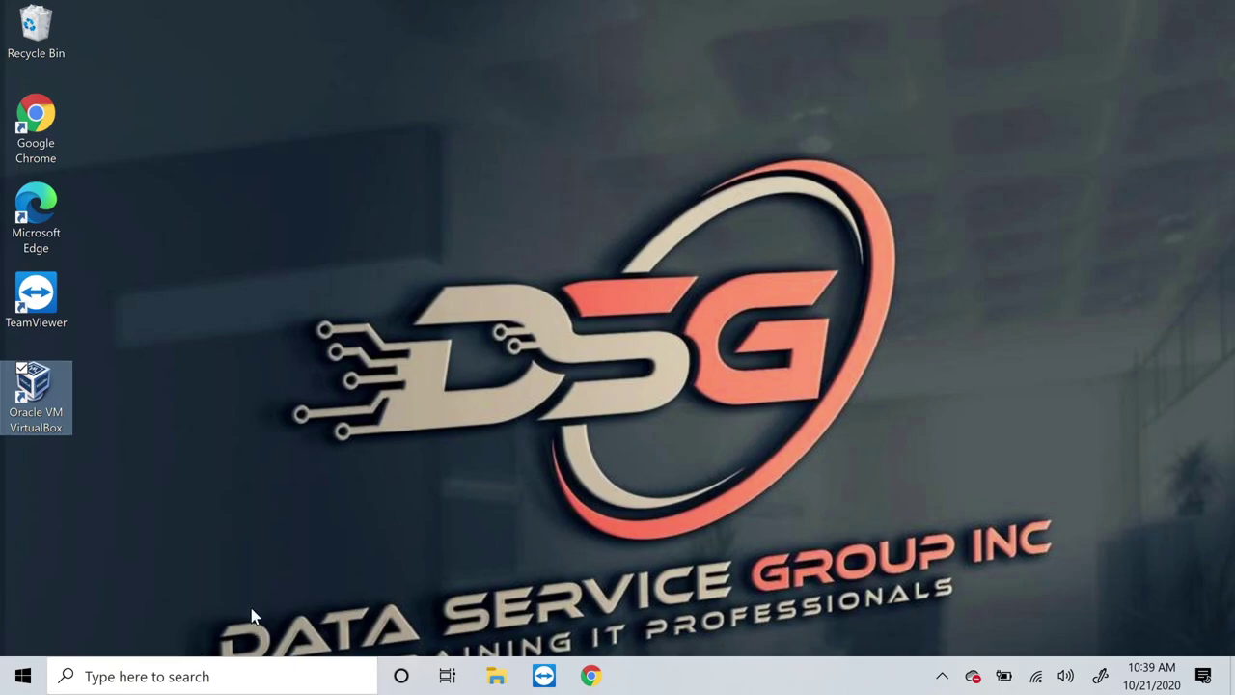
# Launch Windows PowerShell from a Windows search for 'power' and move its window up
pyautogui.click(245, 684)
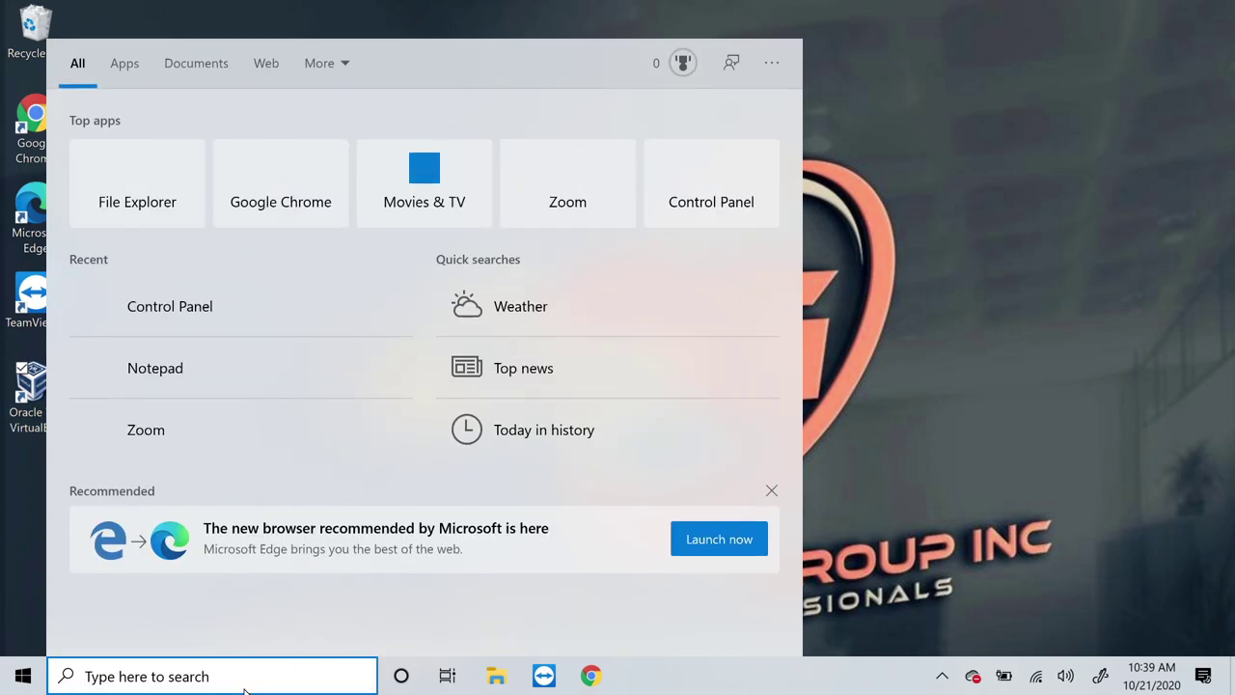
pyautogui.write('power')
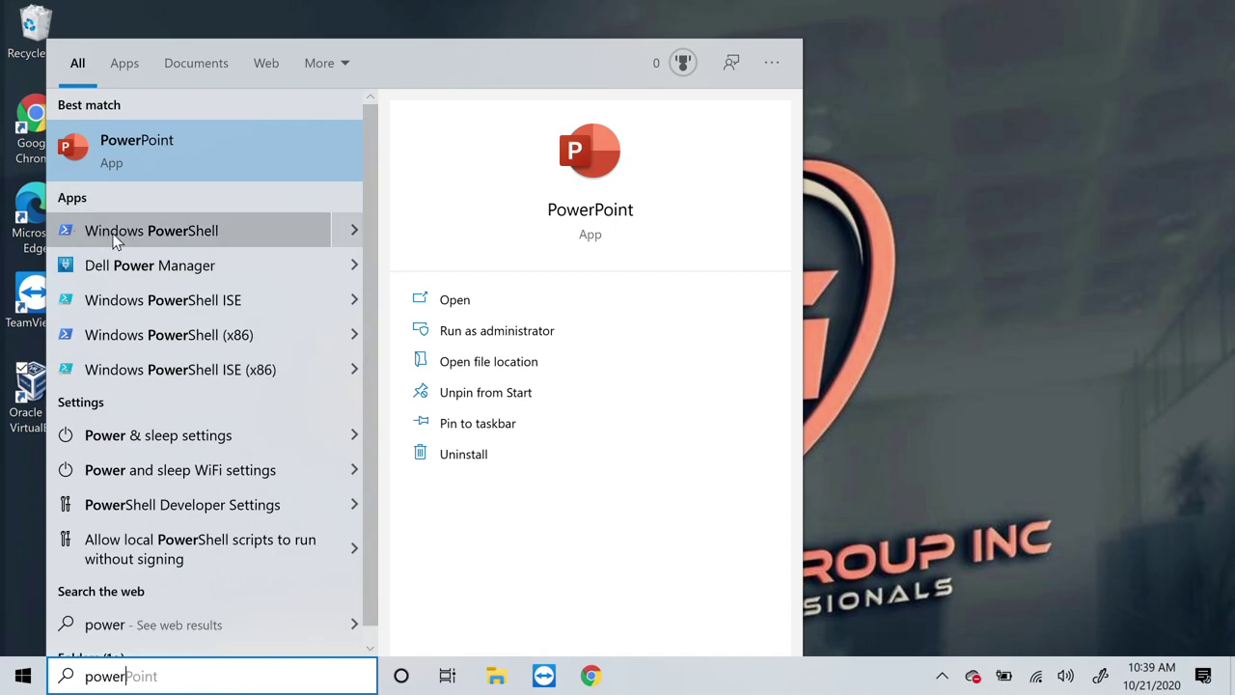
pyautogui.click(203, 230)
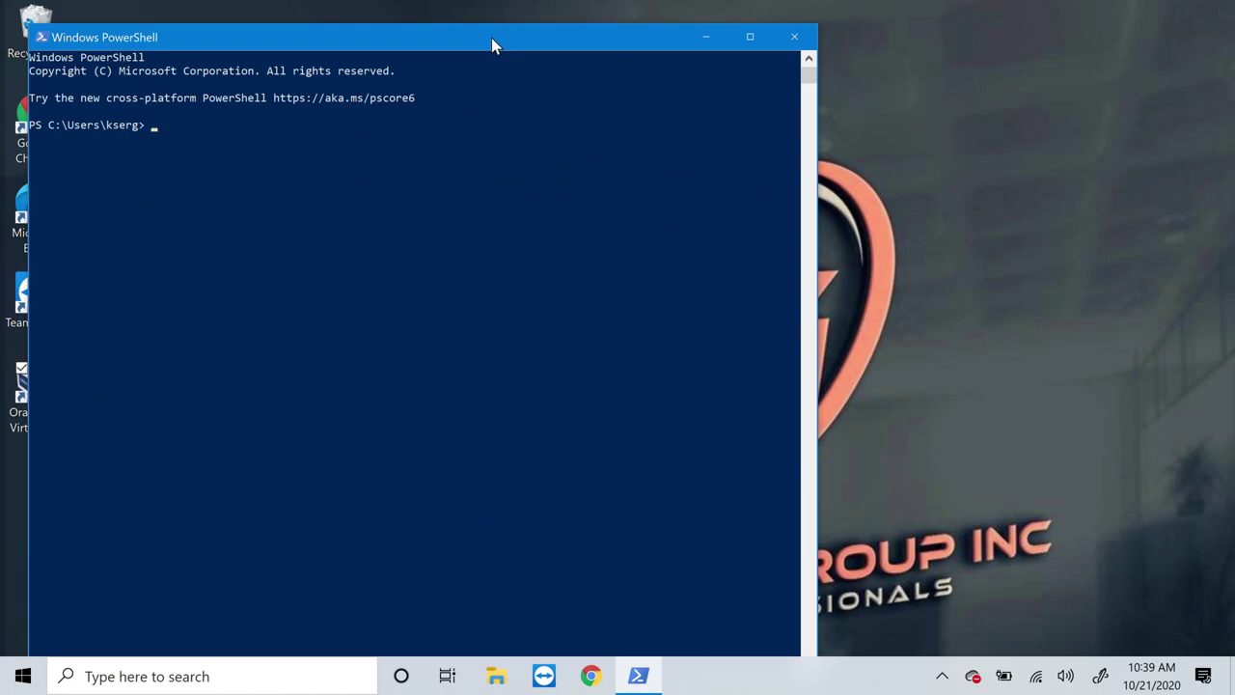
pyautogui.moveTo(492, 44); pyautogui.dragTo(536, 21)
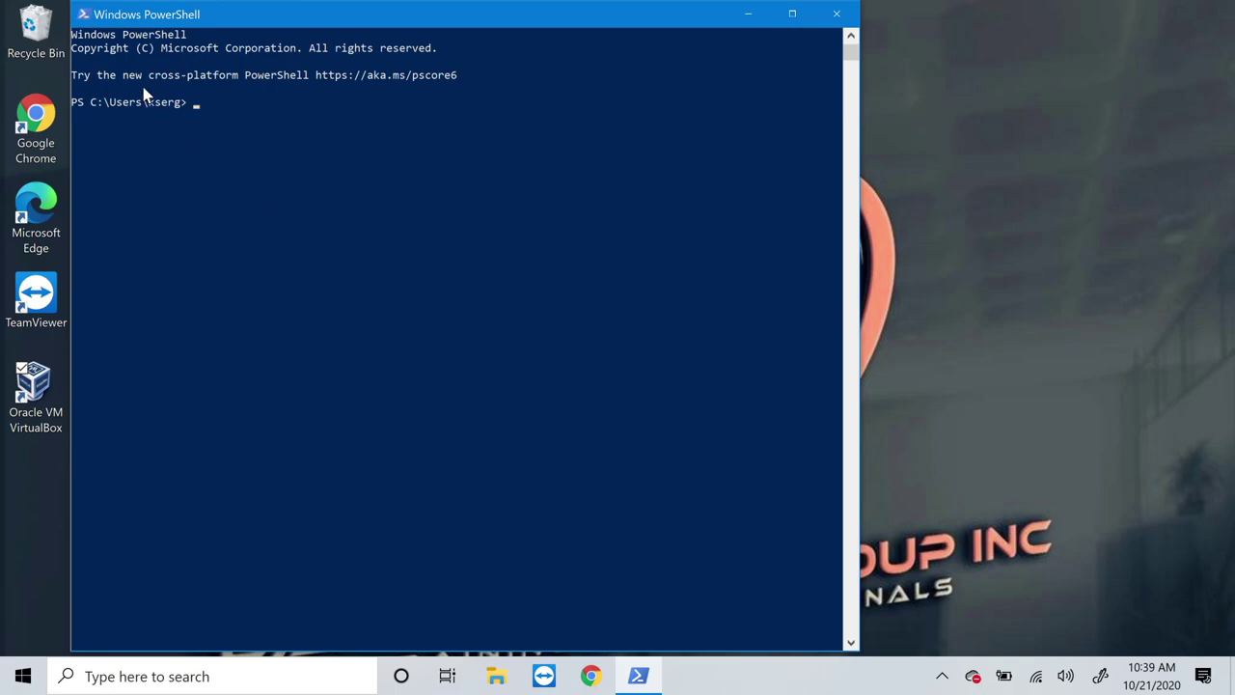
# Set the console font to Consolas 24 pt in PowerShell Properties, then add a blank prompt line
pyautogui.rightClick(126, 21)
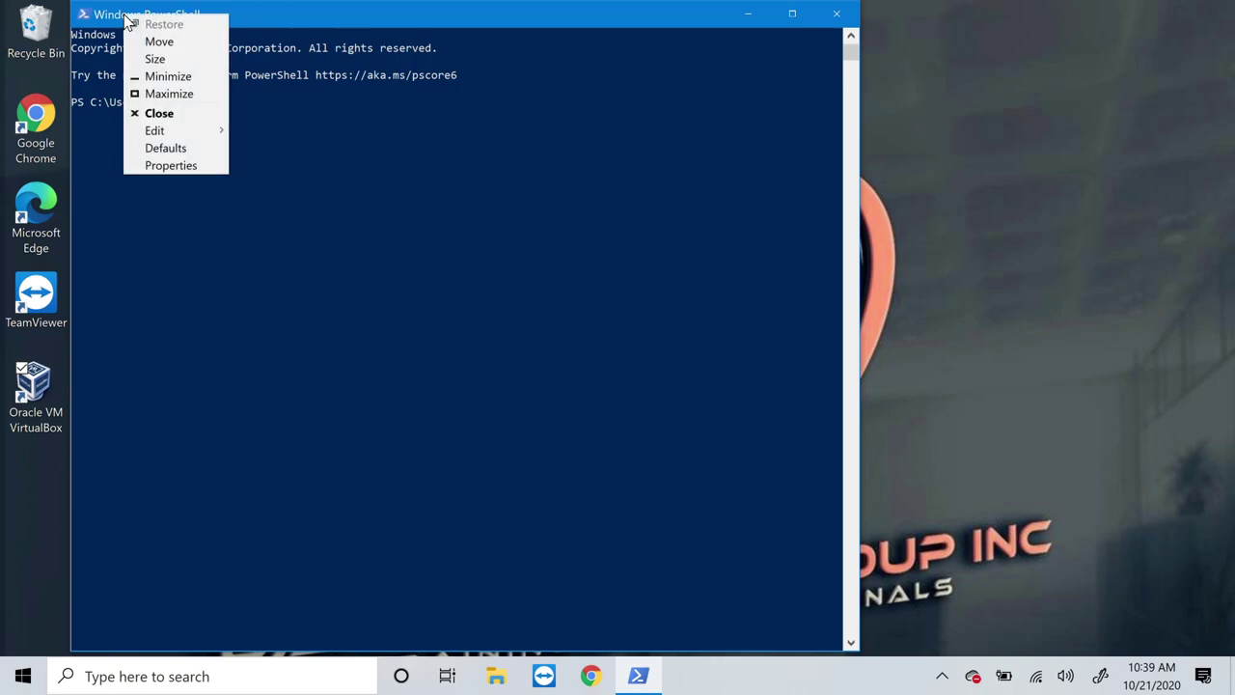
pyautogui.click(174, 168)
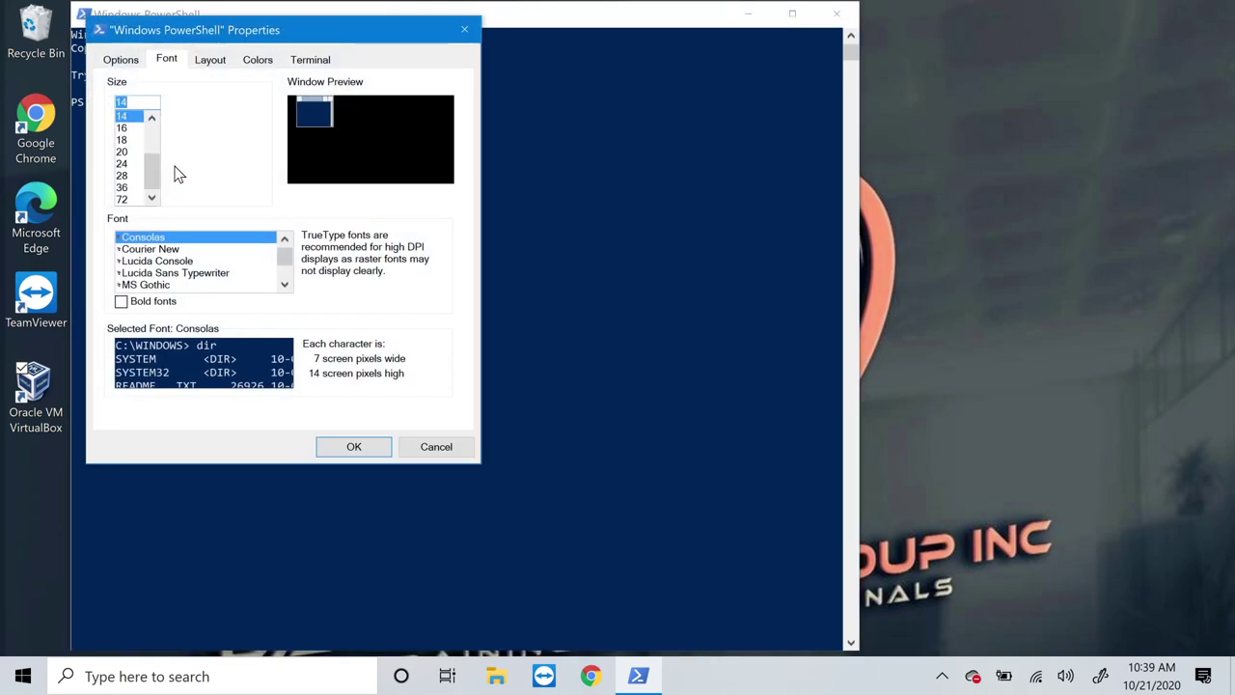
pyautogui.click(124, 165)
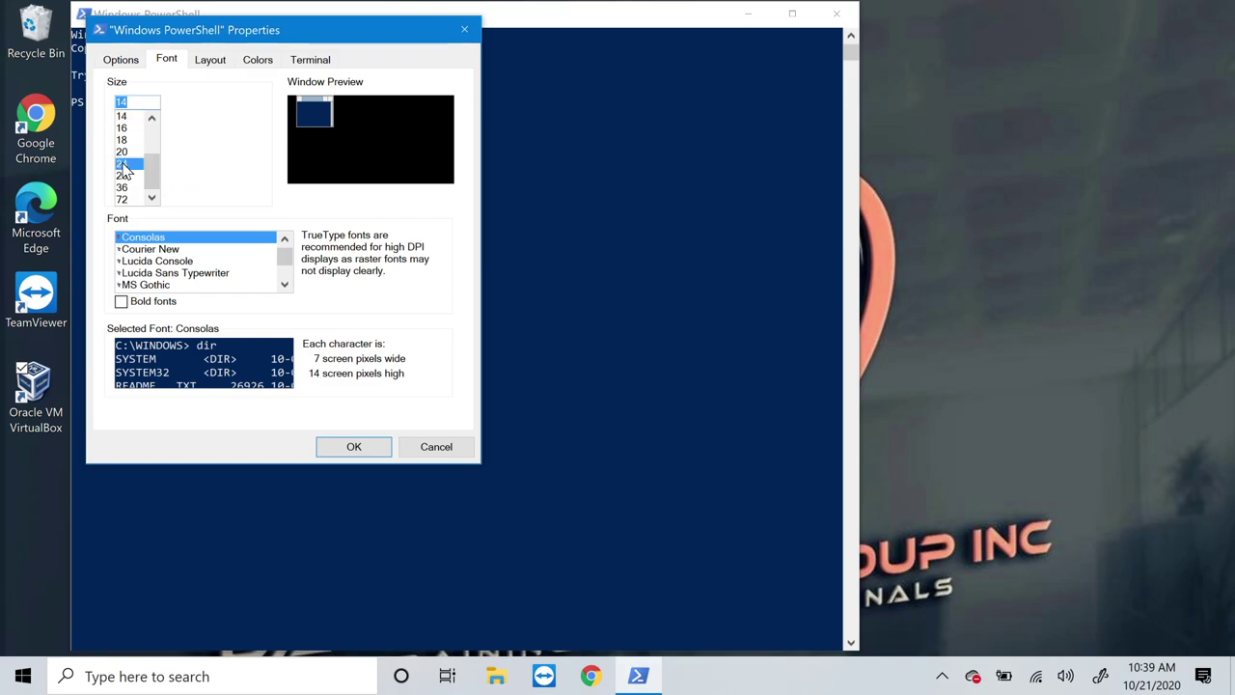
pyautogui.click(360, 447)
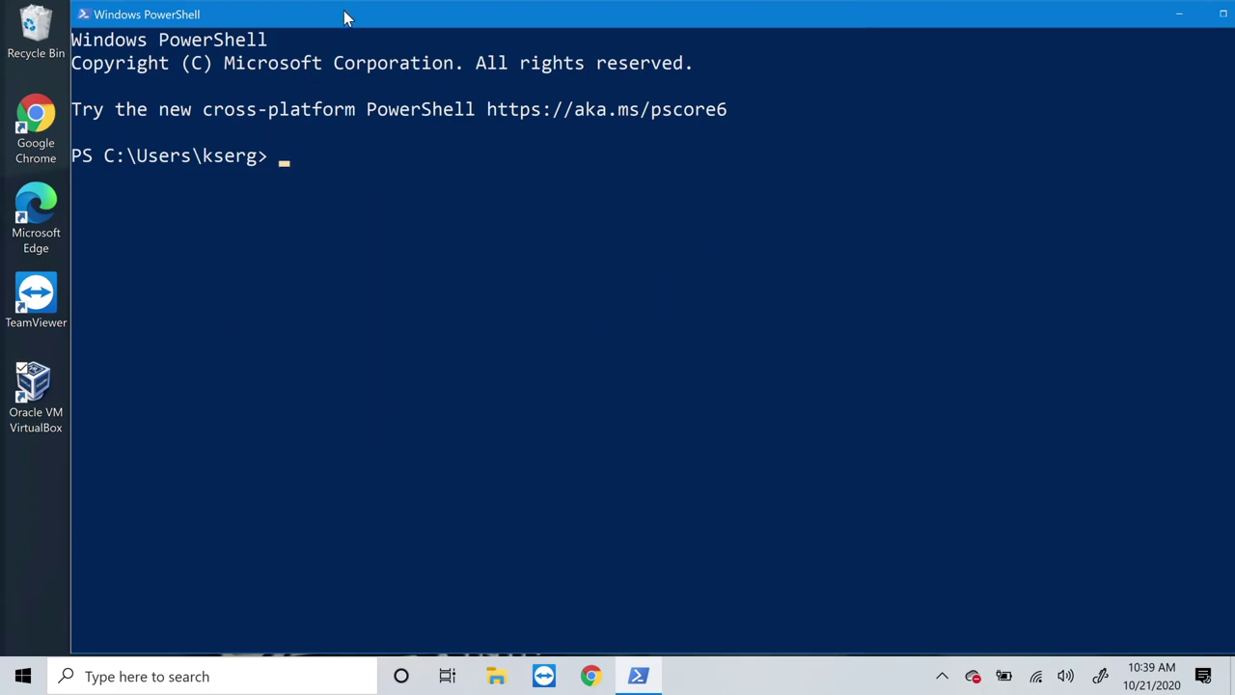
pyautogui.rightClick(345, 13)
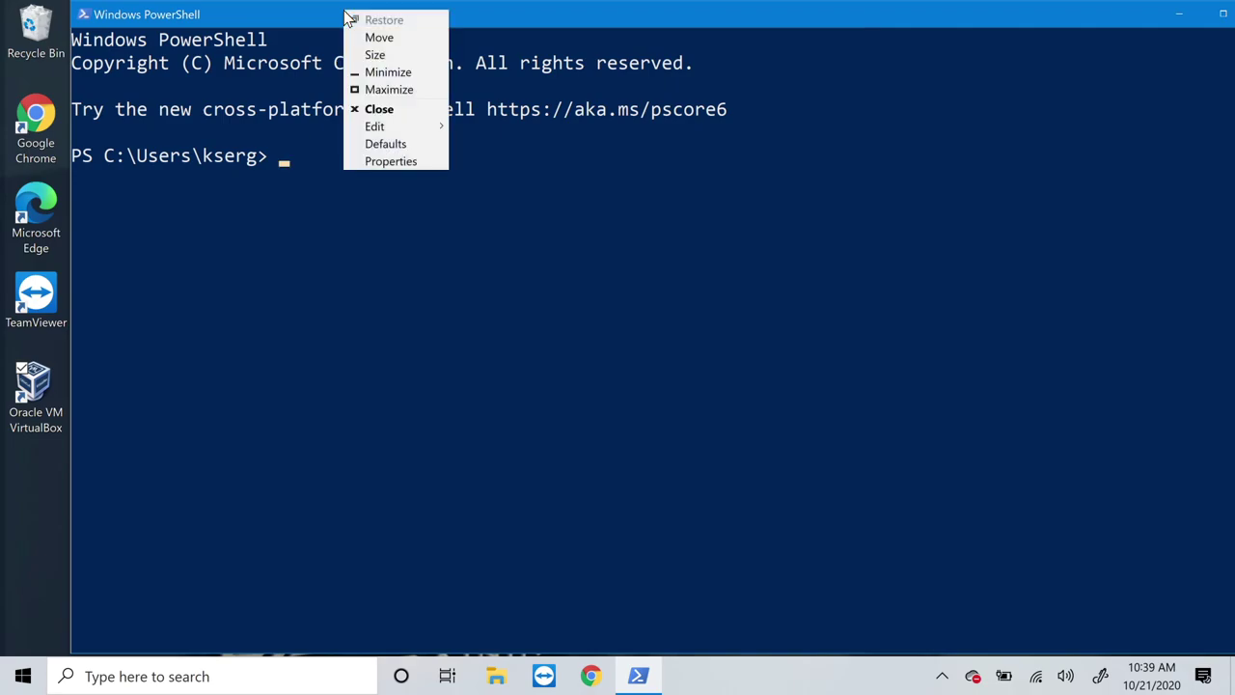
pyautogui.click(393, 164)
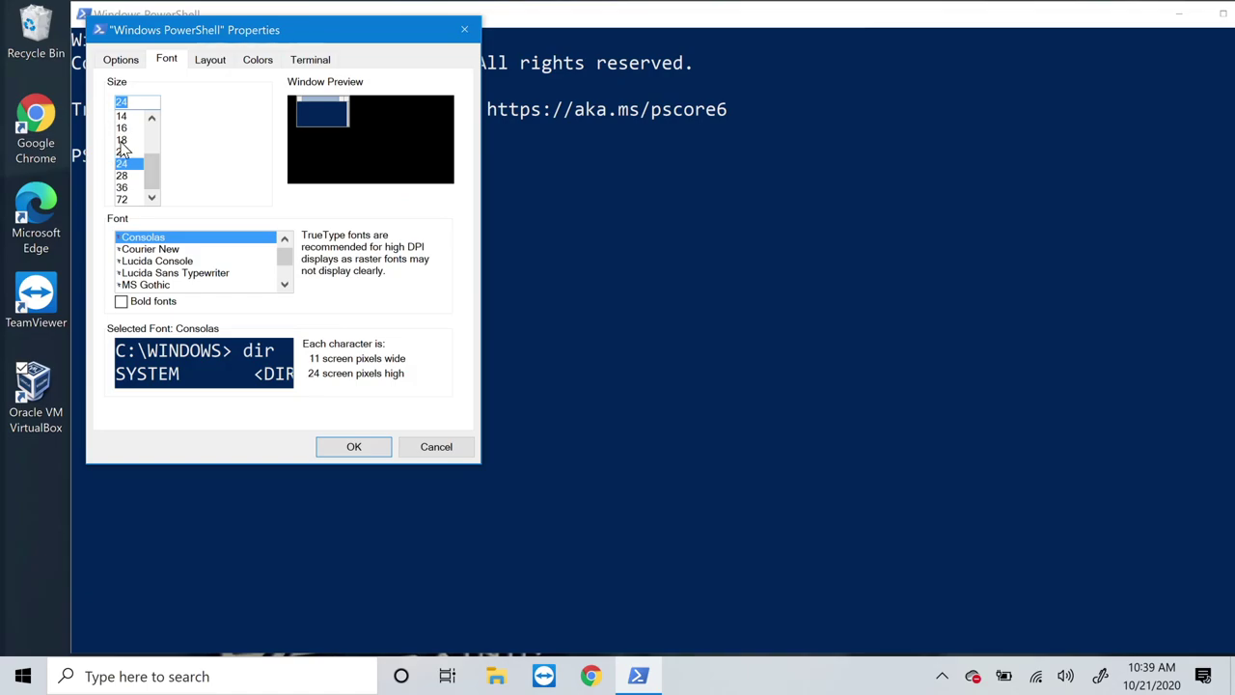
pyautogui.moveTo(151, 166)
pyautogui.mouseDown()
pyautogui.moveTo(151, 135)
pyautogui.moveTo(145, 166)
pyautogui.mouseUp()
pyautogui.click(349, 450)
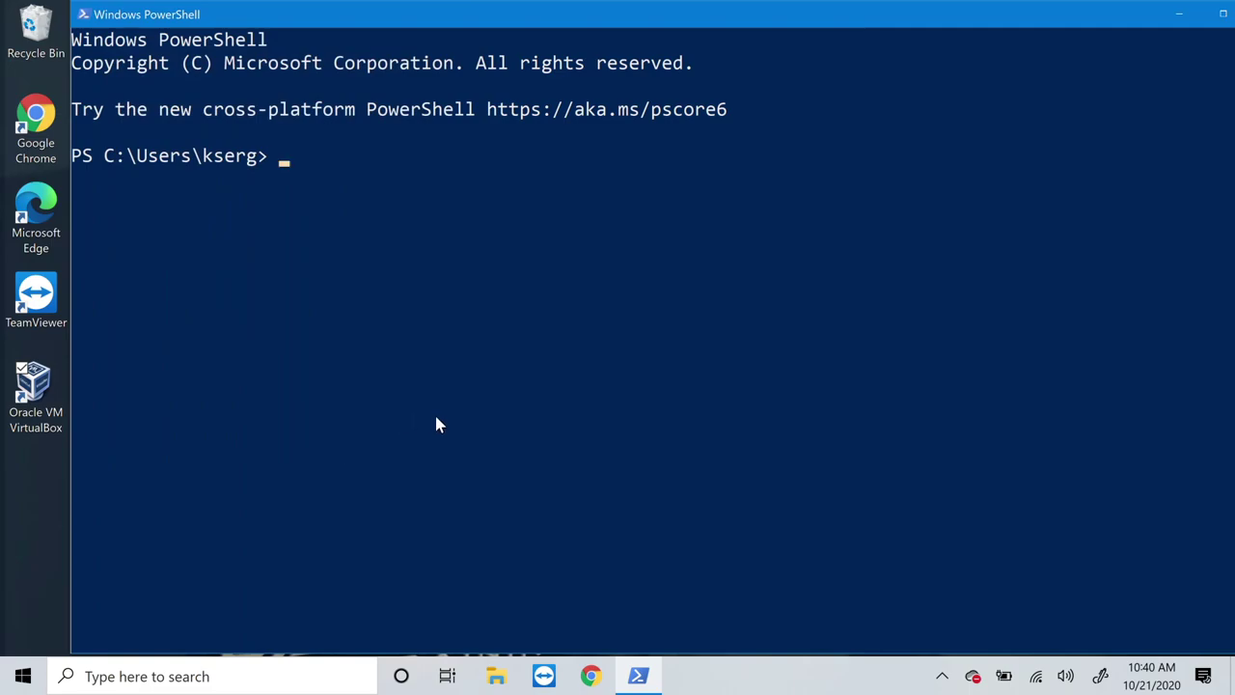
pyautogui.press('Return')
pyautogui.press('Return')
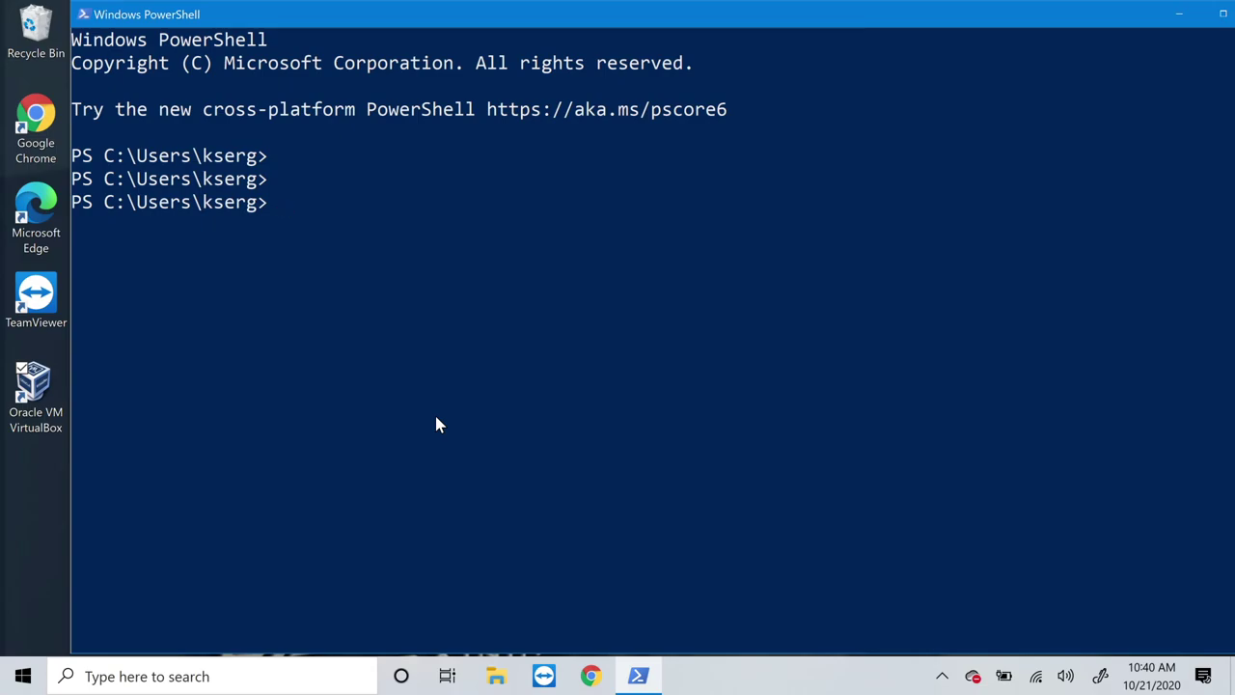
pyautogui.write('ssh student@')
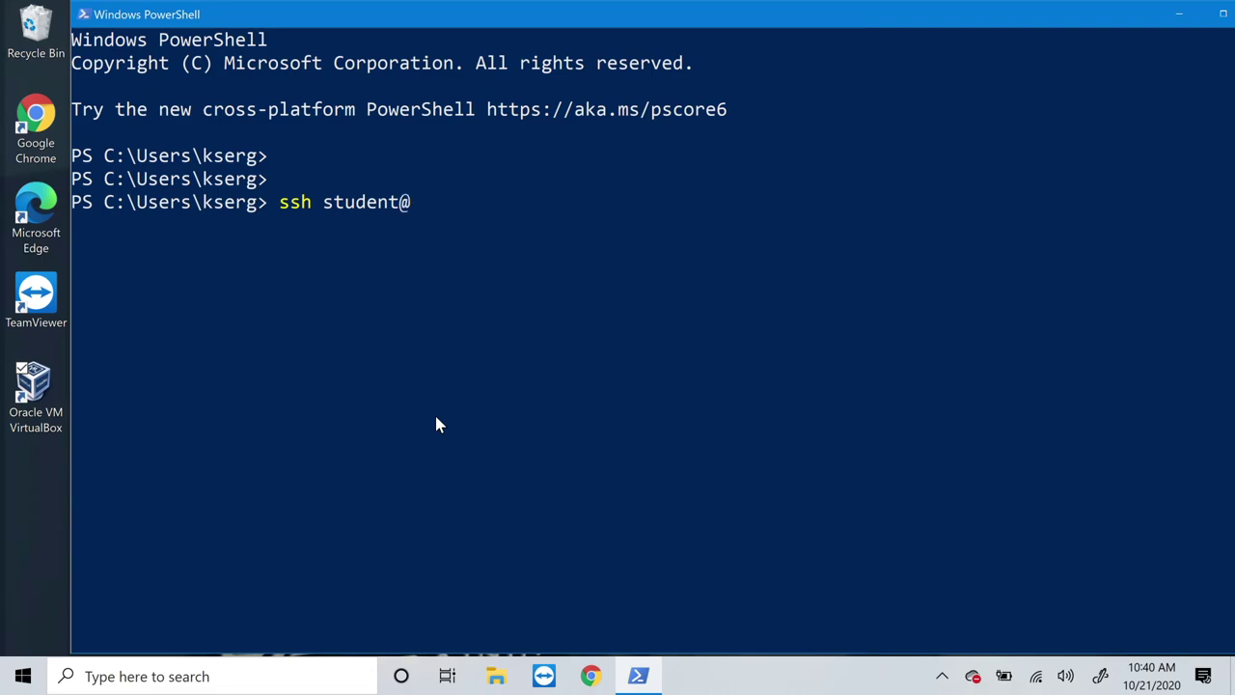
pyautogui.write('unixtraining.tk')
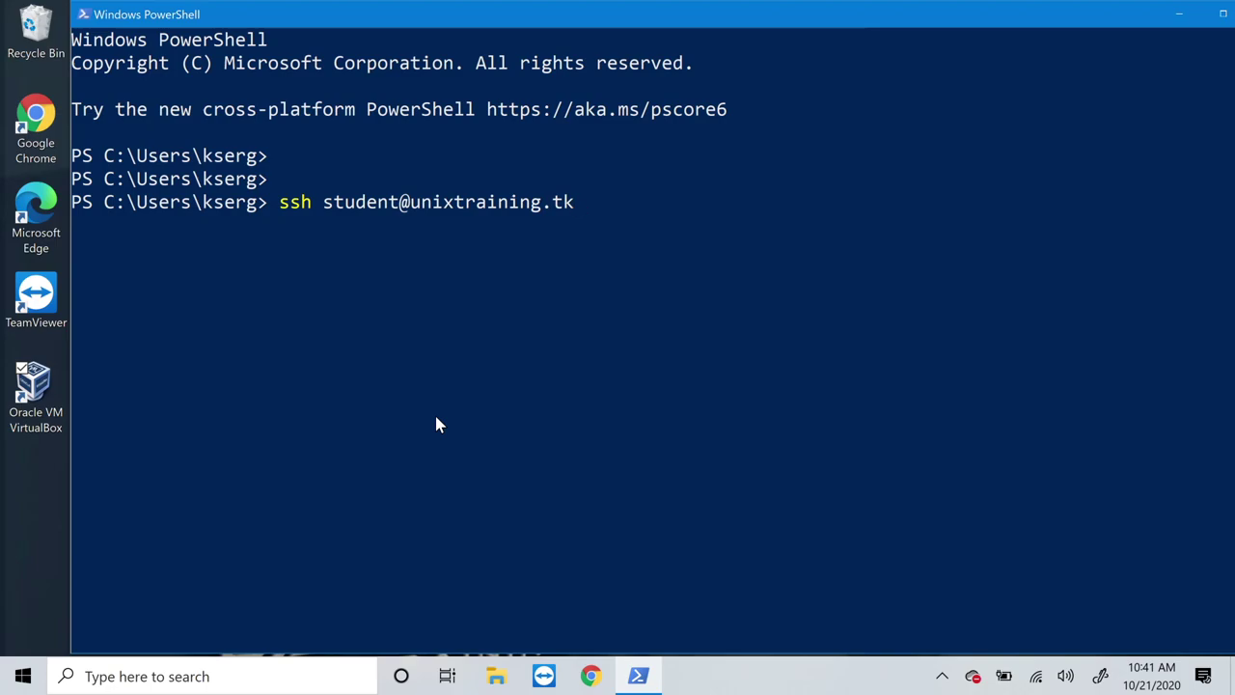
pyautogui.write('s')
pyautogui.press('Return')
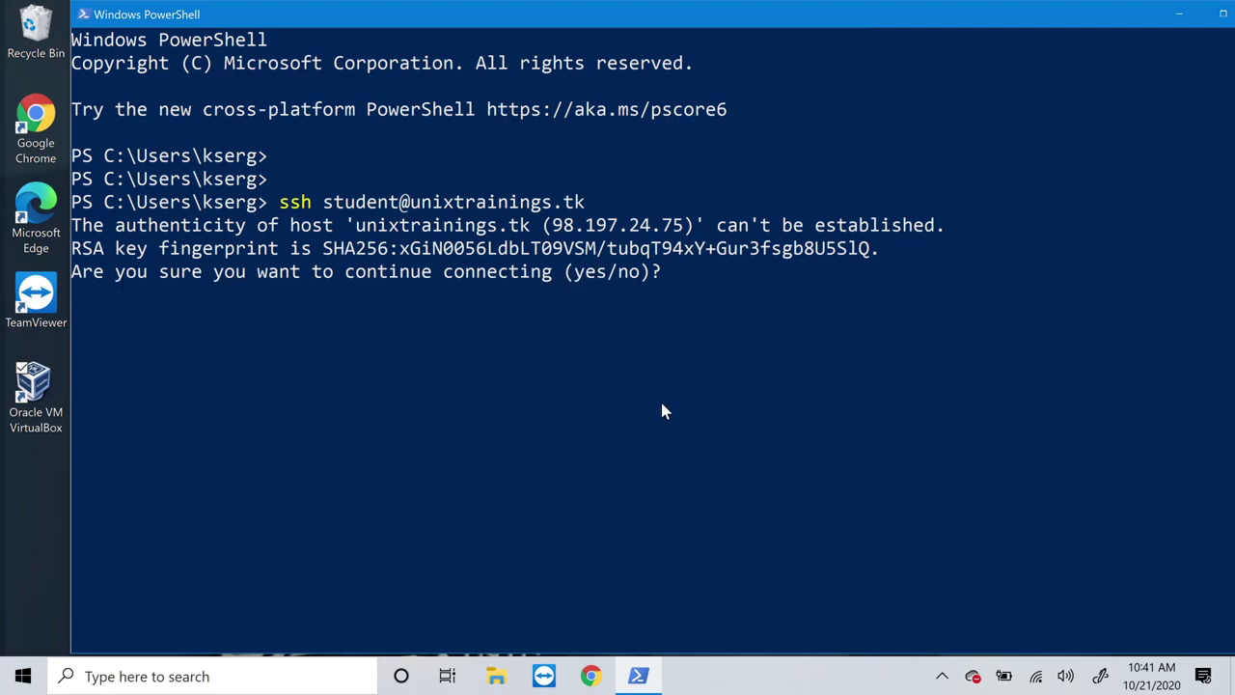
# Answer yes to trust the host key, submit the account password, and add a blank prompt line
pyautogui.write('yes')
pyautogui.press('Return')
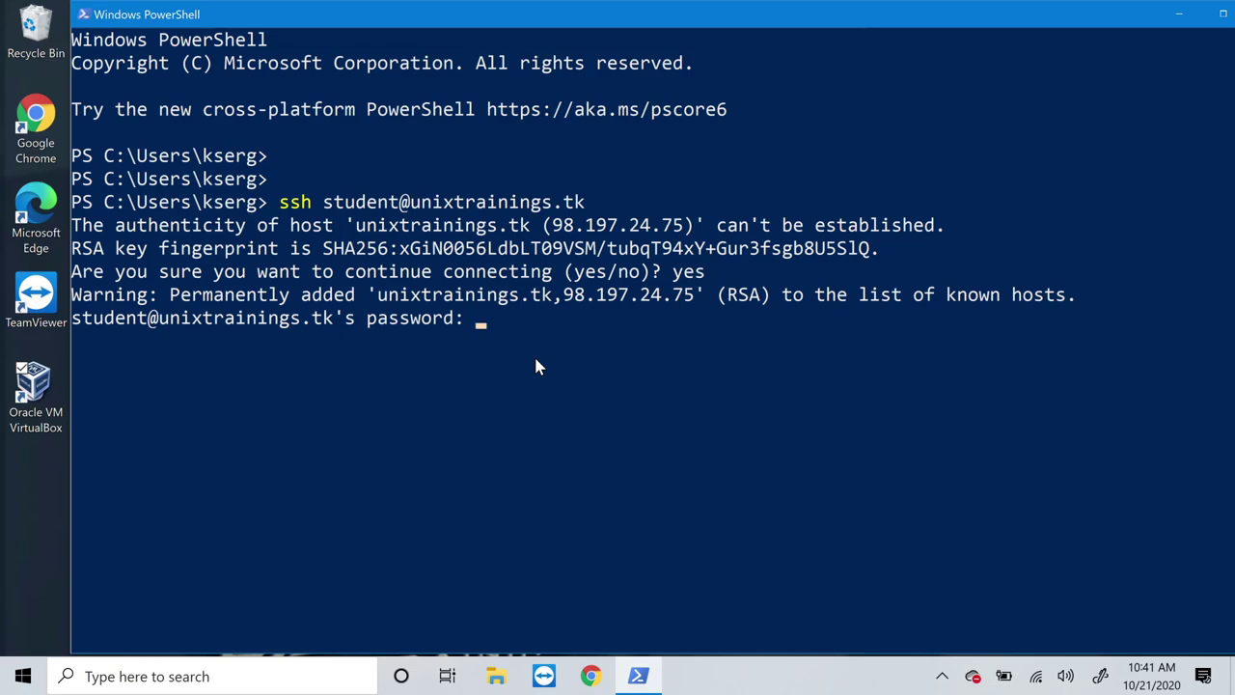
pyautogui.press('Return')
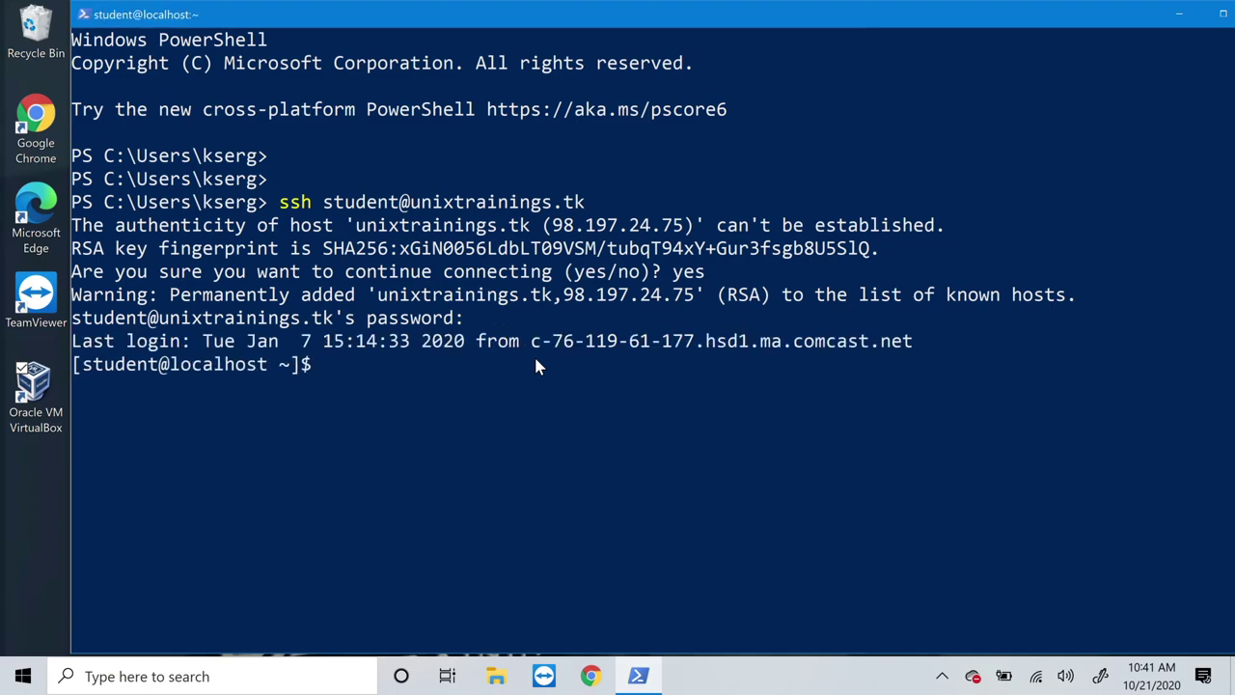
pyautogui.press('Return')
pyautogui.press('Return')
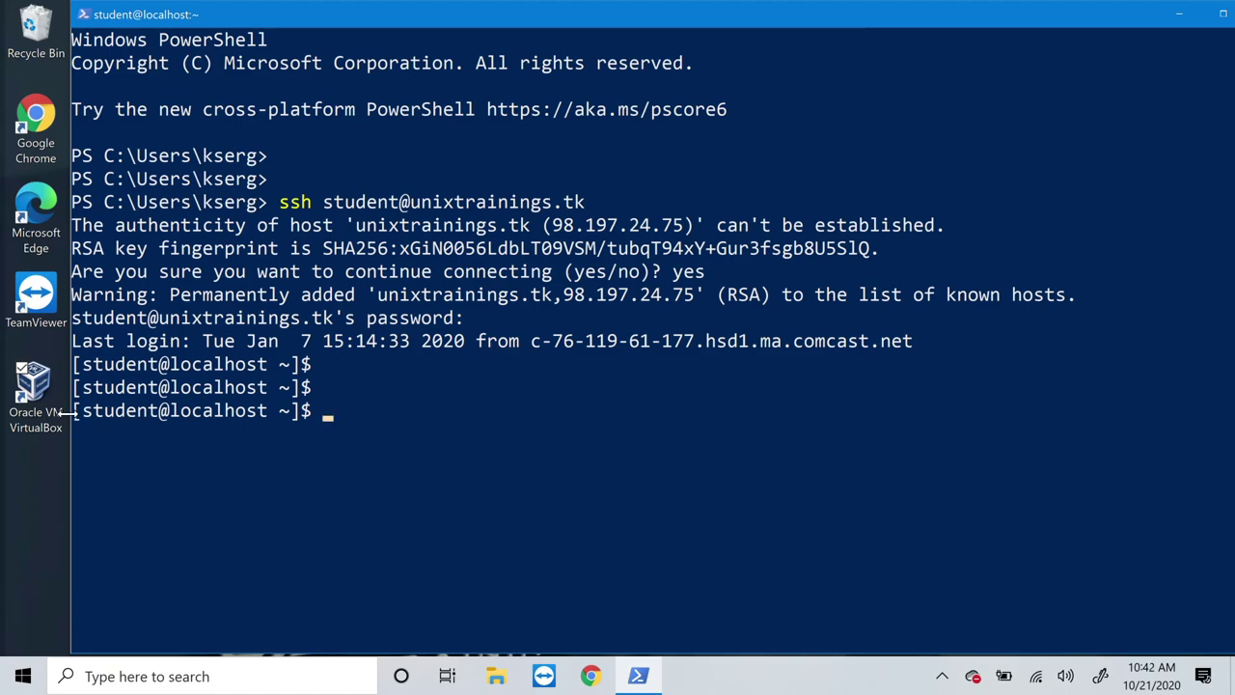
# Run date on the remote server, which reports Thu Jan 9 03:25:38 EST 2020
pyautogui.moveTo(81, 417); pyautogui.dragTo(296, 428)
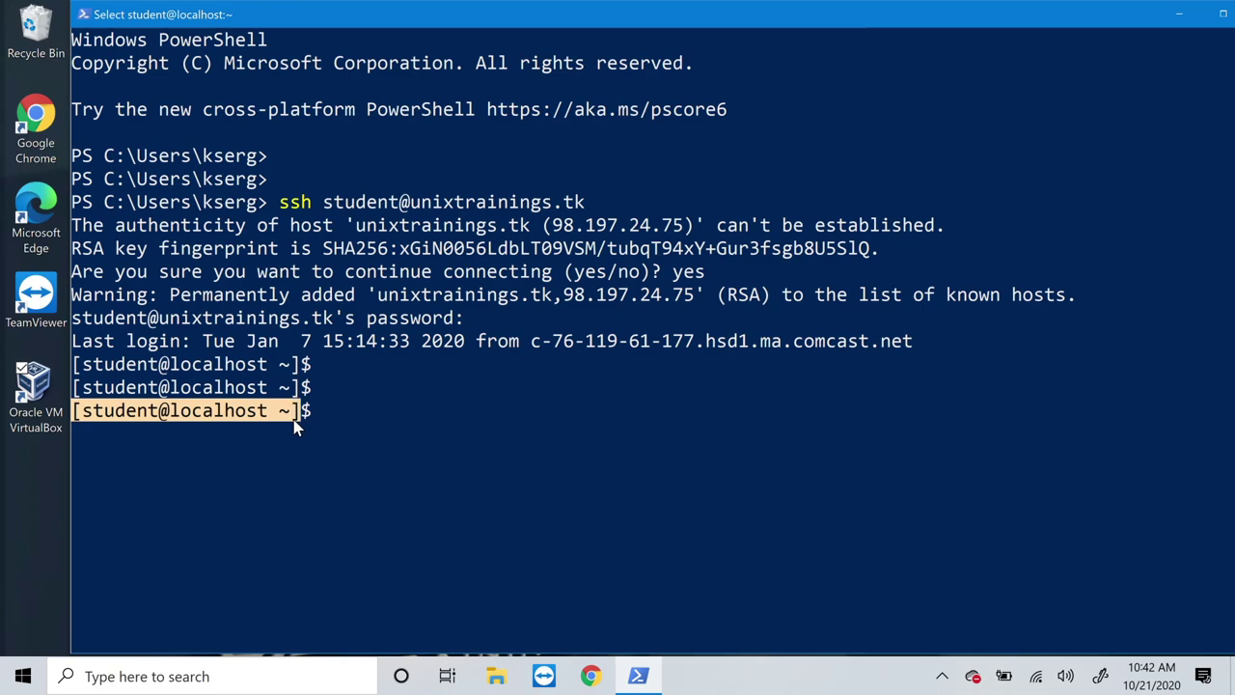
pyautogui.click(505, 402)
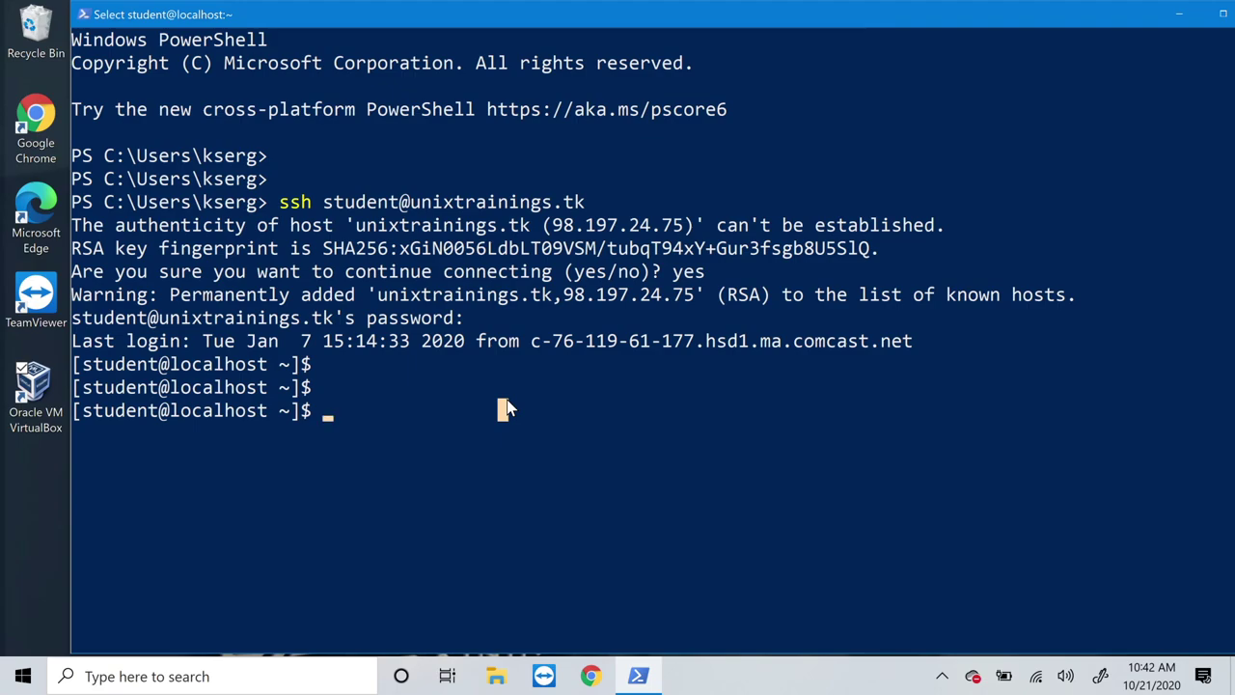
pyautogui.write('date')
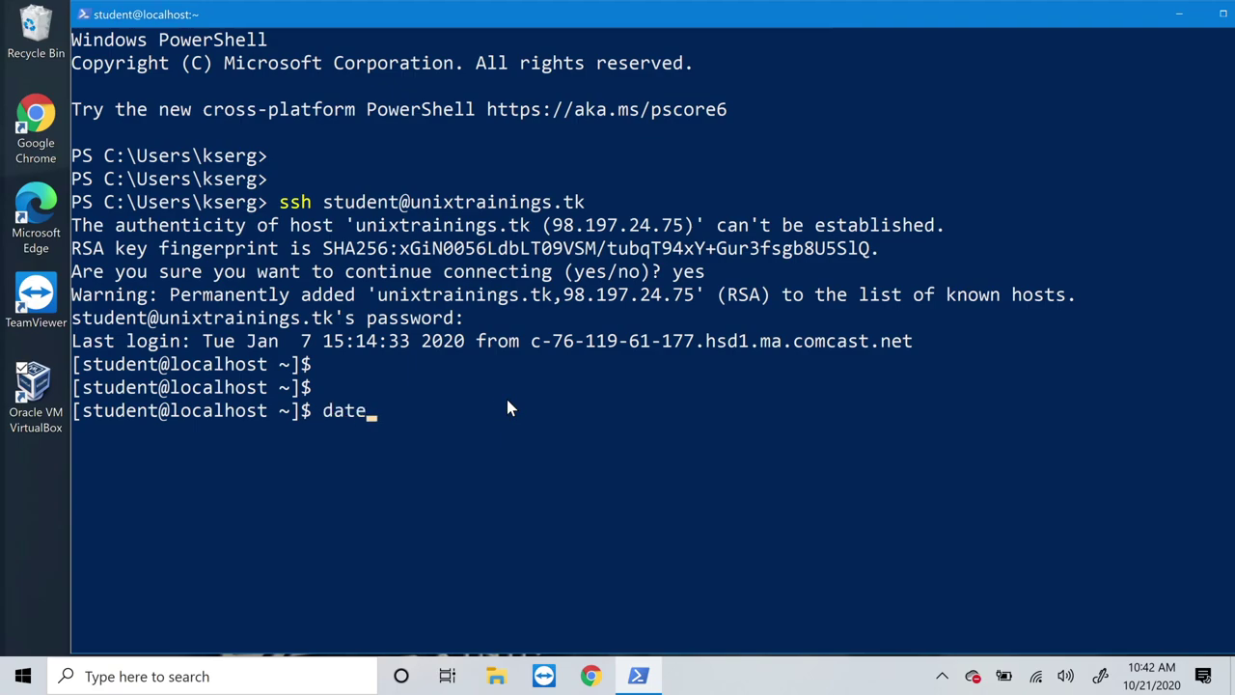
pyautogui.press('Return')
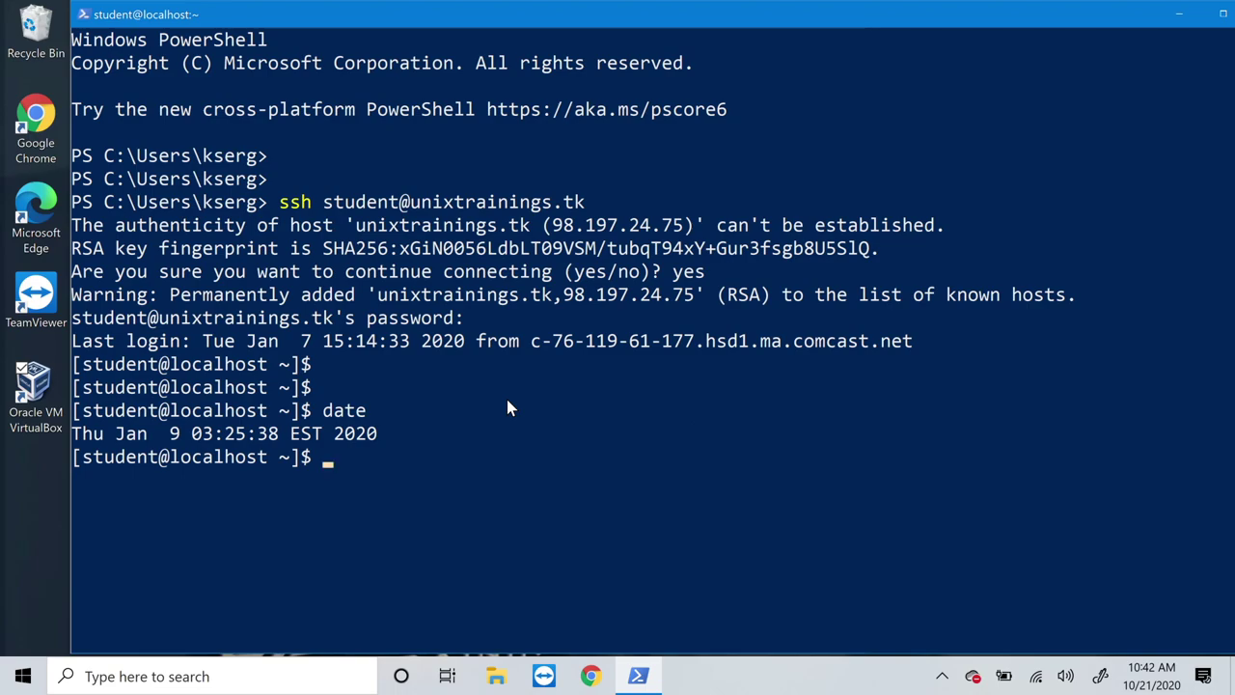
pyautogui.moveTo(1148, 686)
pyautogui.click(414, 205)
pyautogui.moveTo(414, 204); pyautogui.dragTo(582, 203)
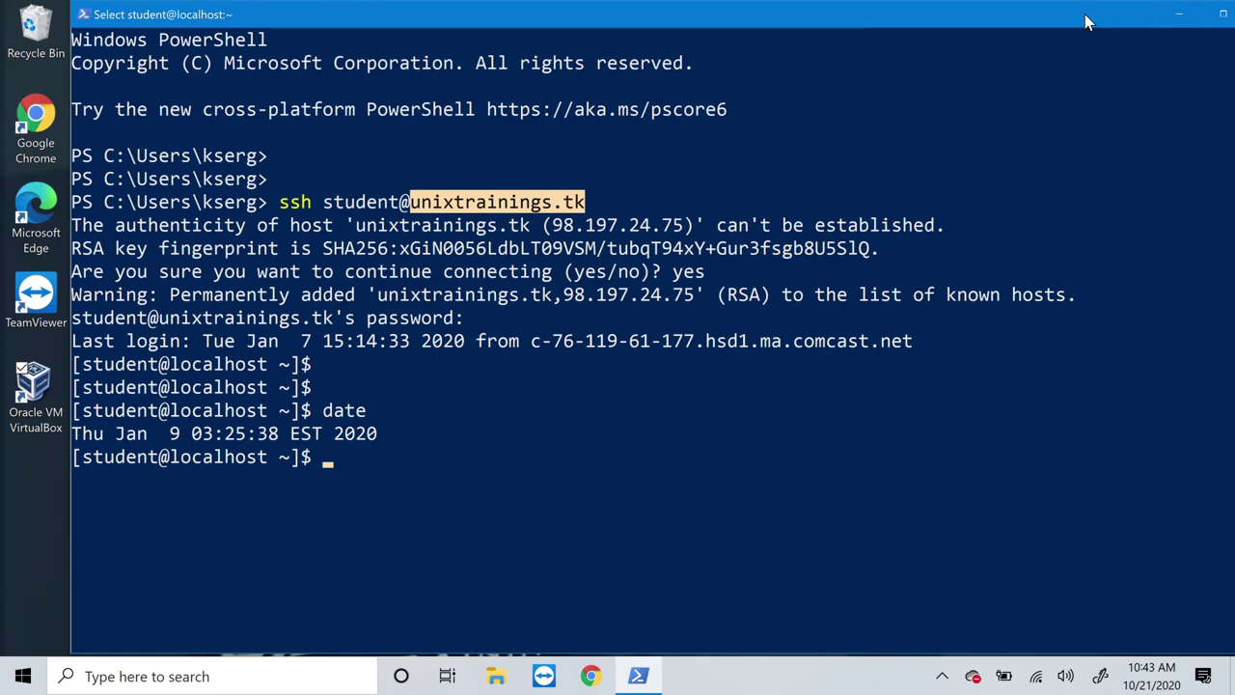
pyautogui.moveTo(1084, 15); pyautogui.dragTo(1051, 18)
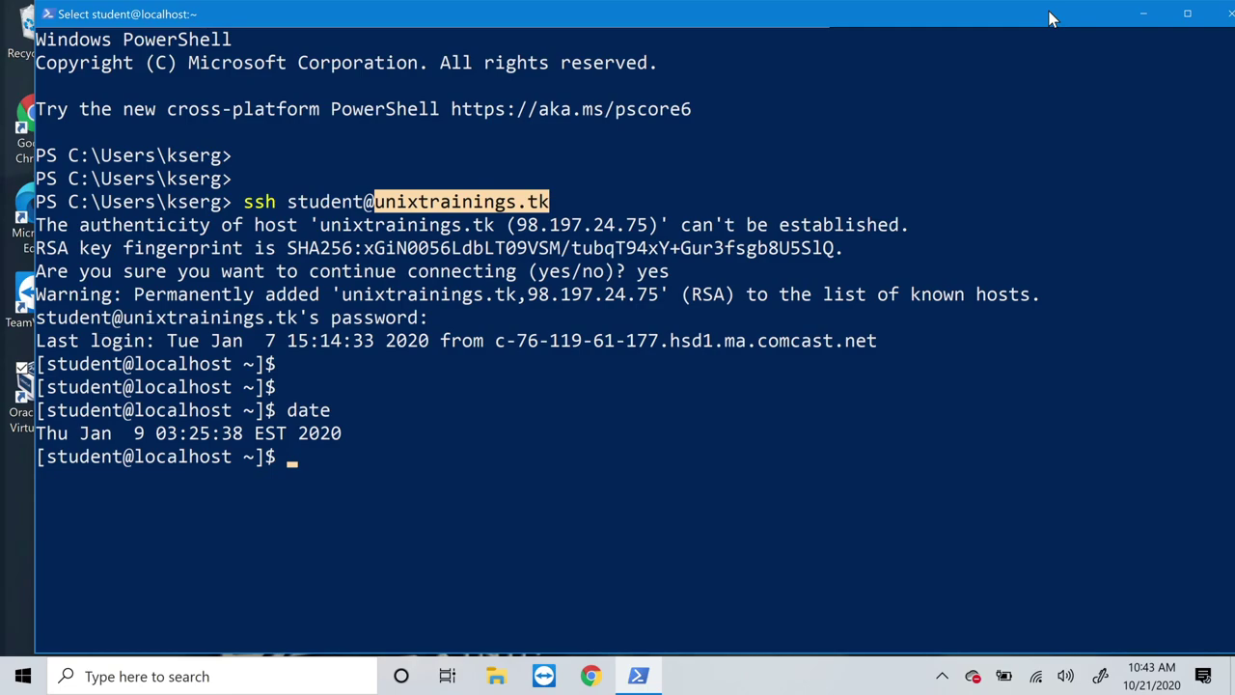
pyautogui.click(1148, 14)
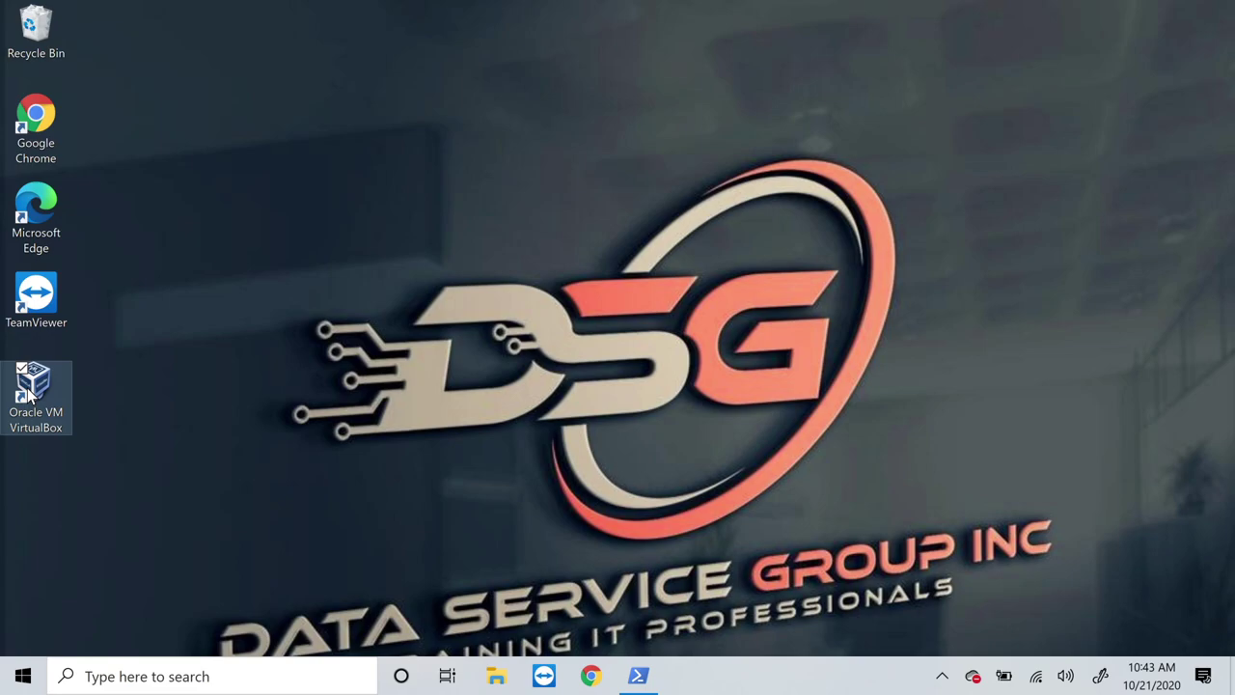
pyautogui.click(639, 679)
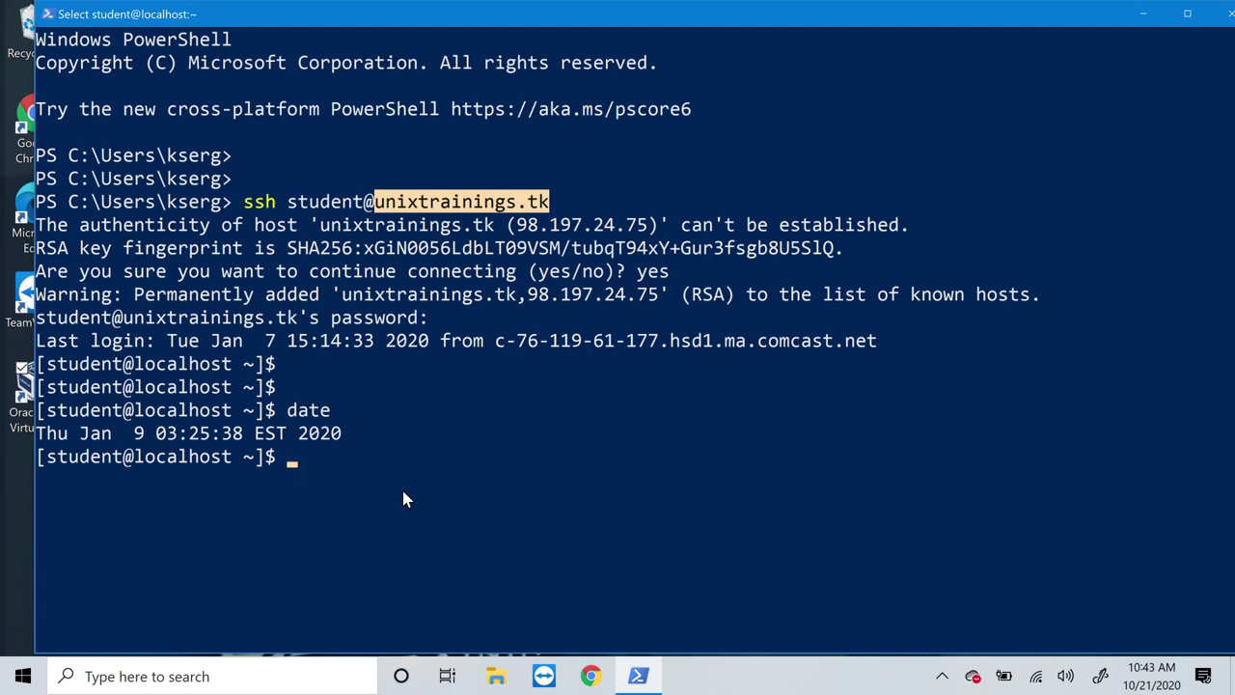
# Clear the remote terminal and print the January 2020 calendar with cal
pyautogui.write('clear')
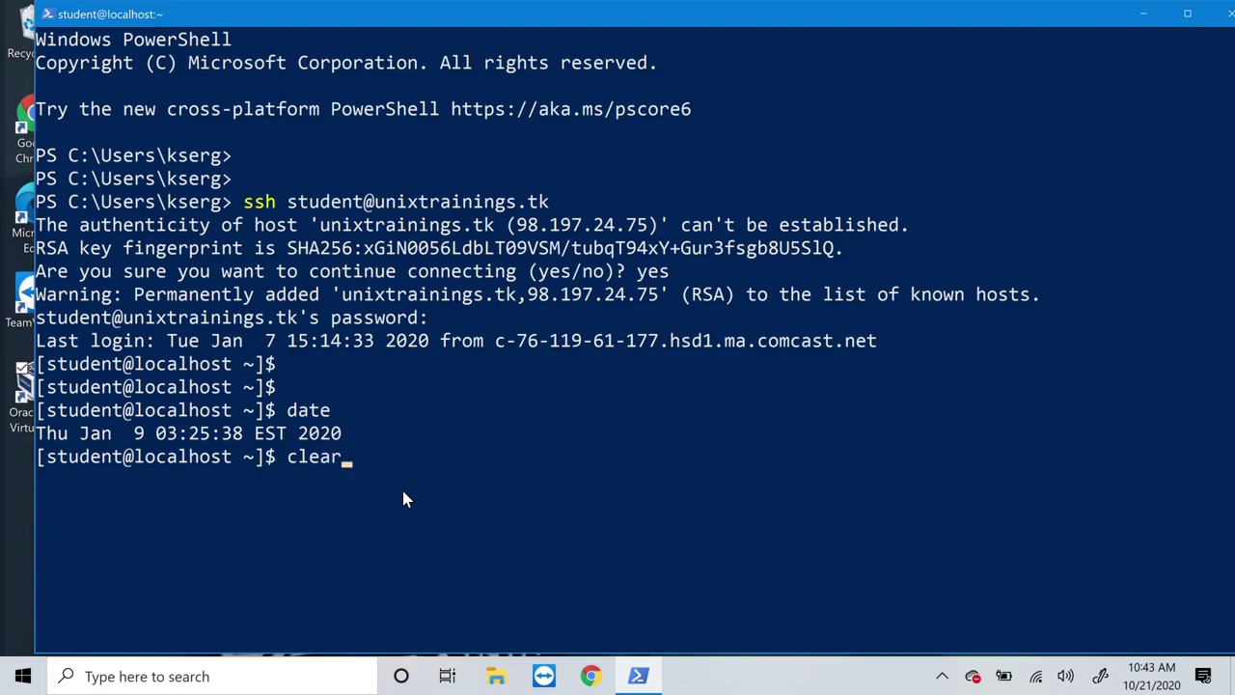
pyautogui.press('Return')
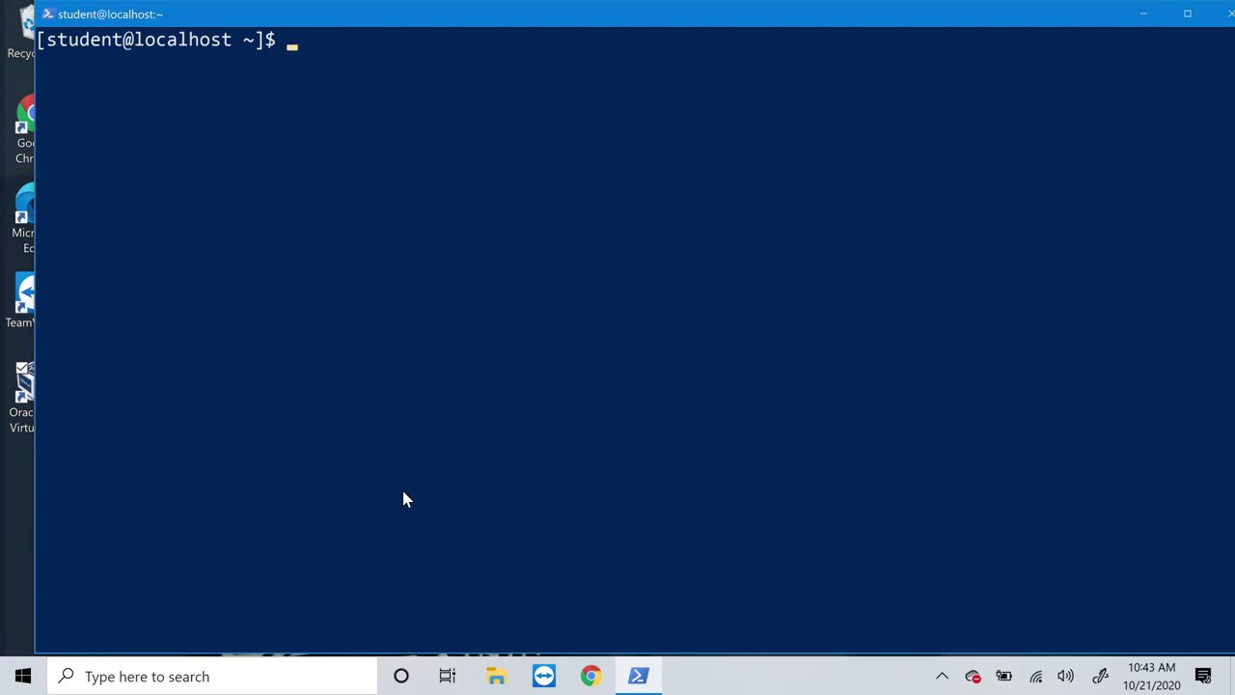
pyautogui.write('cal')
pyautogui.press('Return')
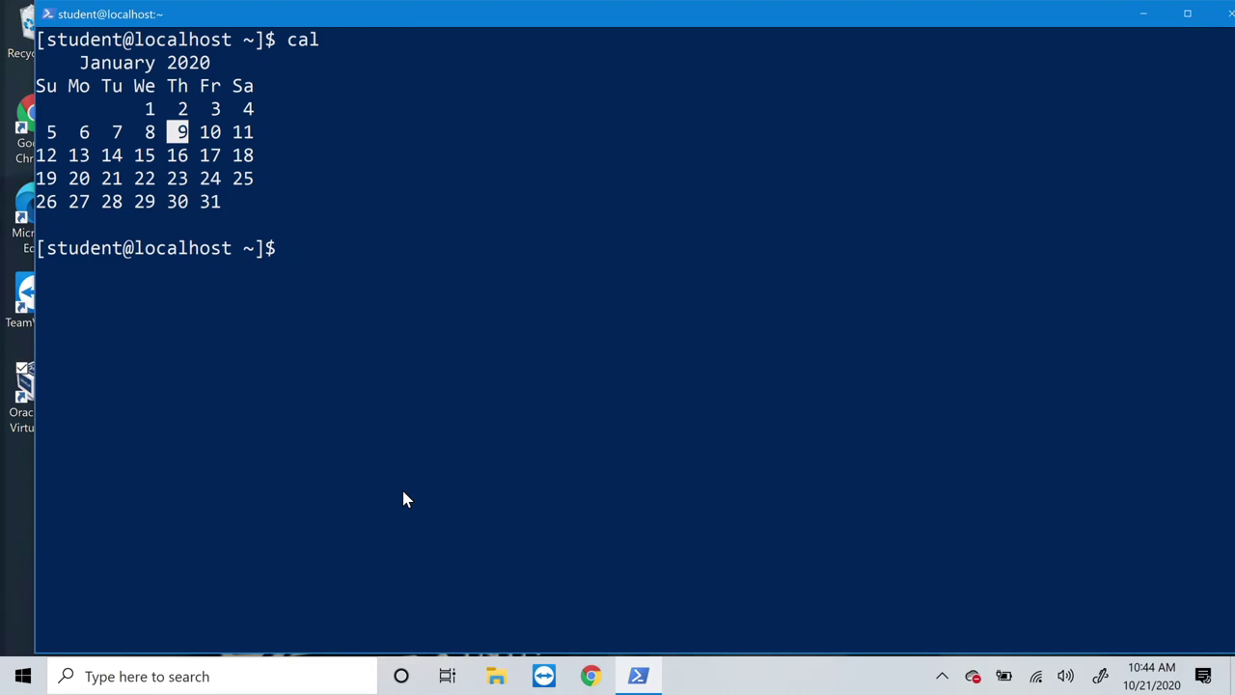
# Show the server uptime (up 31 days, 19:04, 2 users) and highlight the figure
pyautogui.write('uptime')
pyautogui.press('Return')
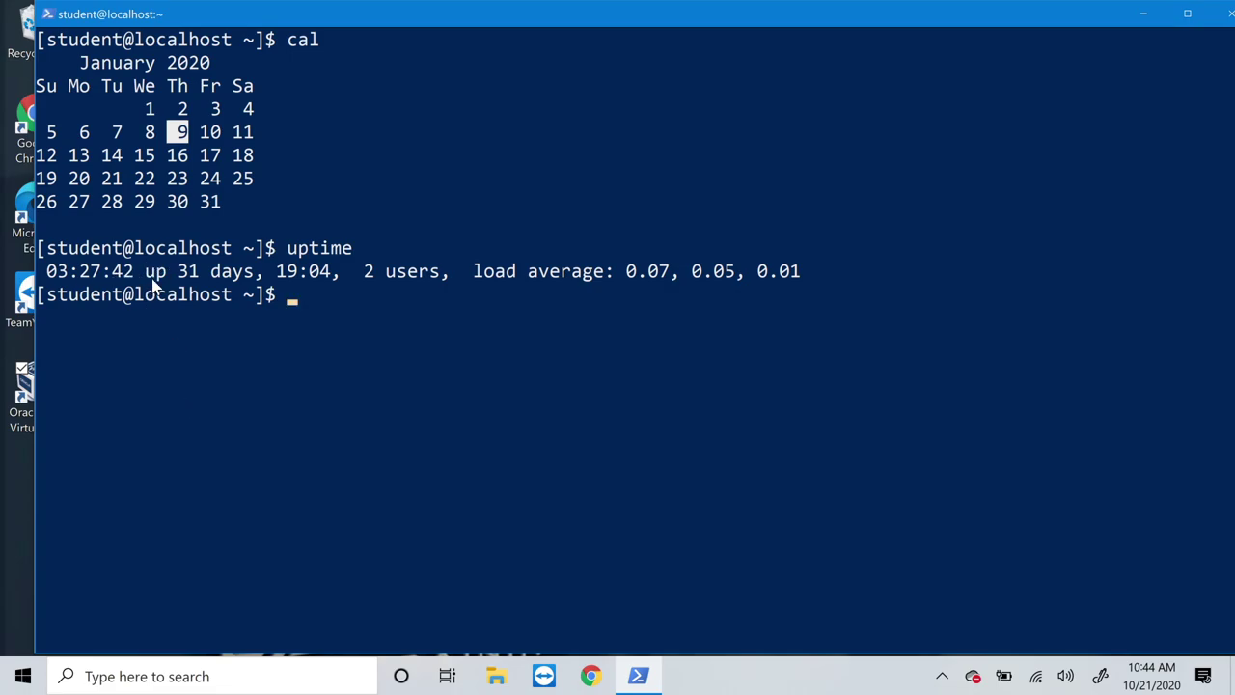
pyautogui.moveTo(168, 273); pyautogui.dragTo(329, 285)
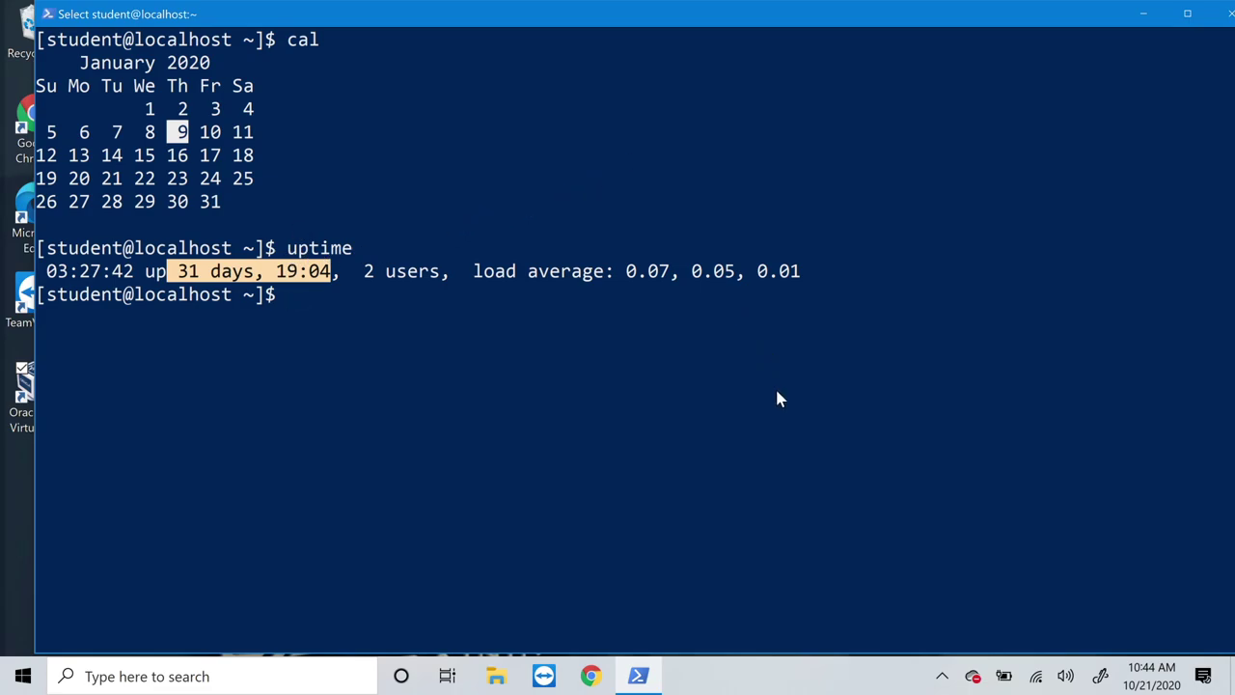
# Exit the SSH session to unixtrainings.tk, then exit again to close PowerShell
pyautogui.write('exit')
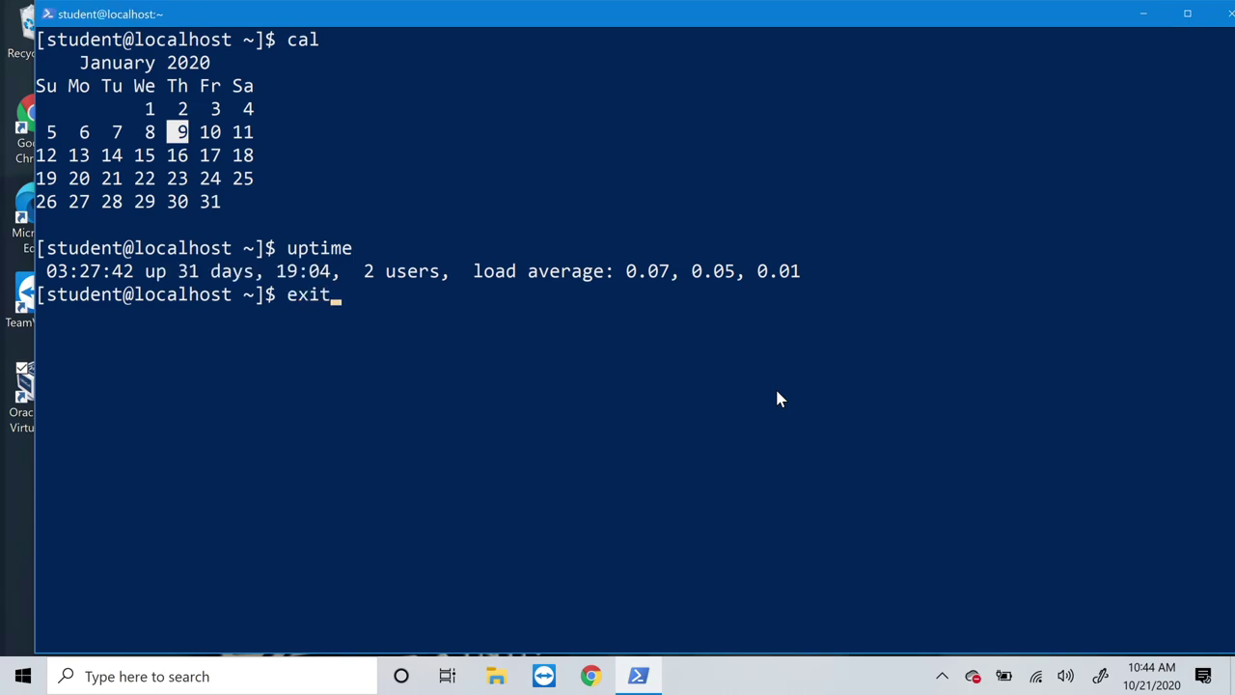
pyautogui.press('Return')
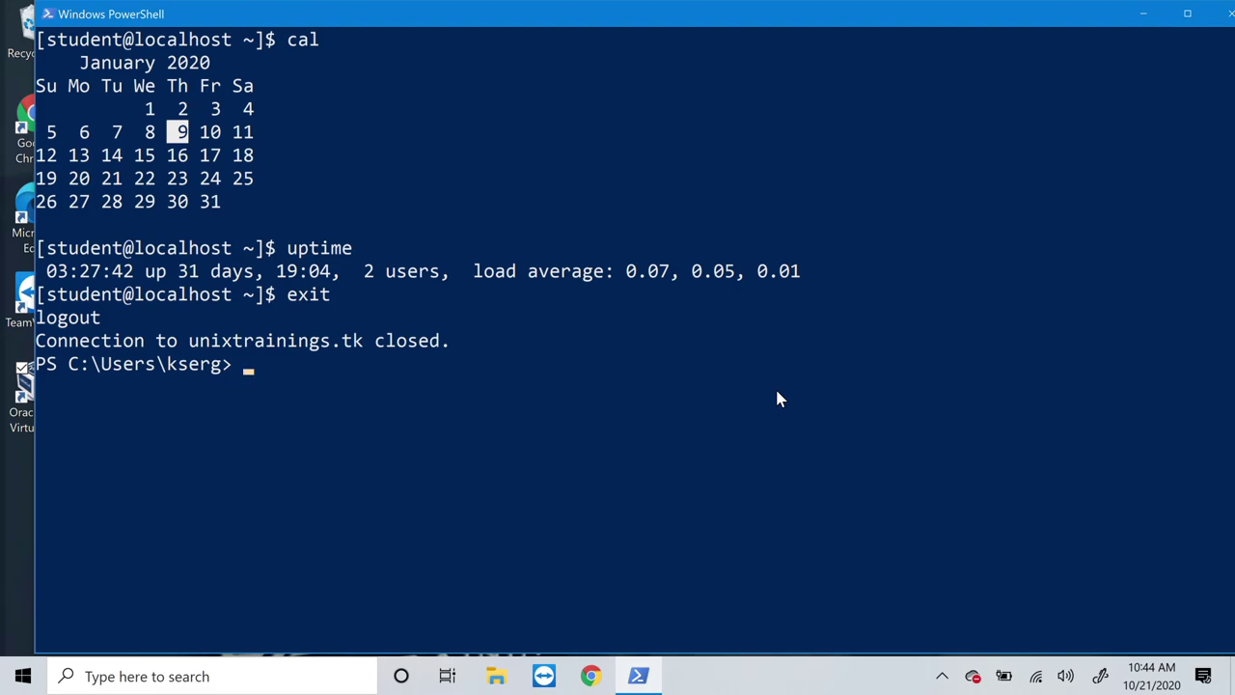
pyautogui.write('exit')
pyautogui.press('Return')
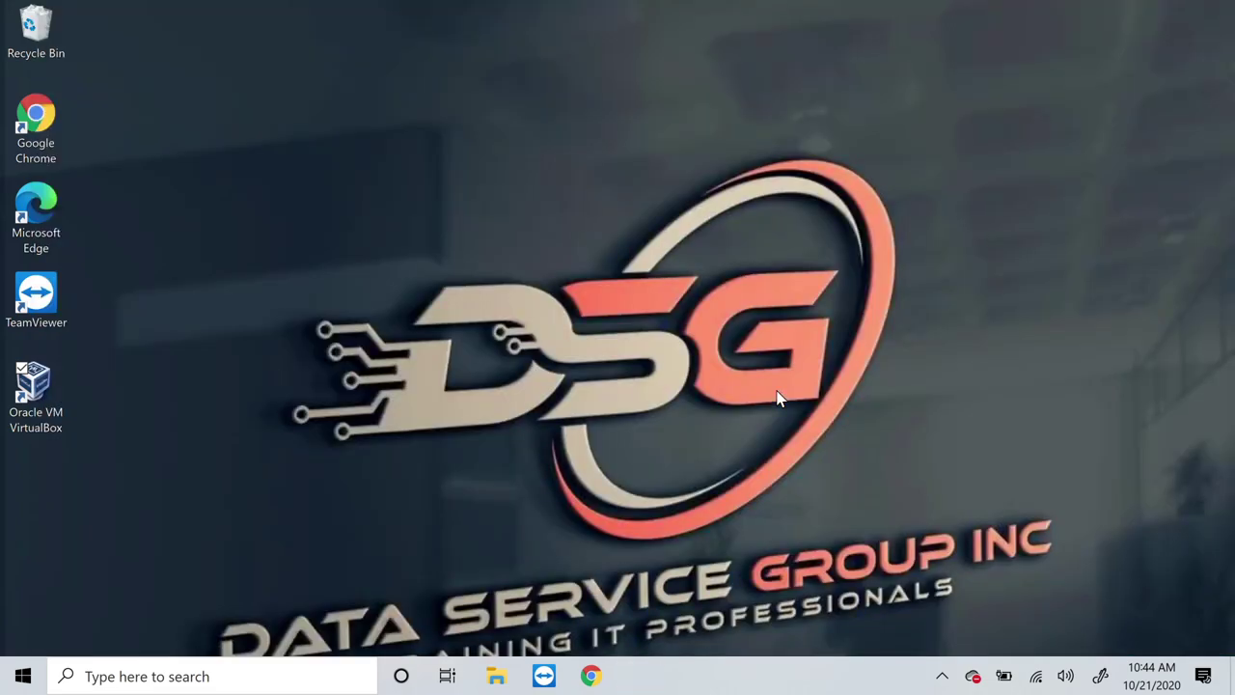
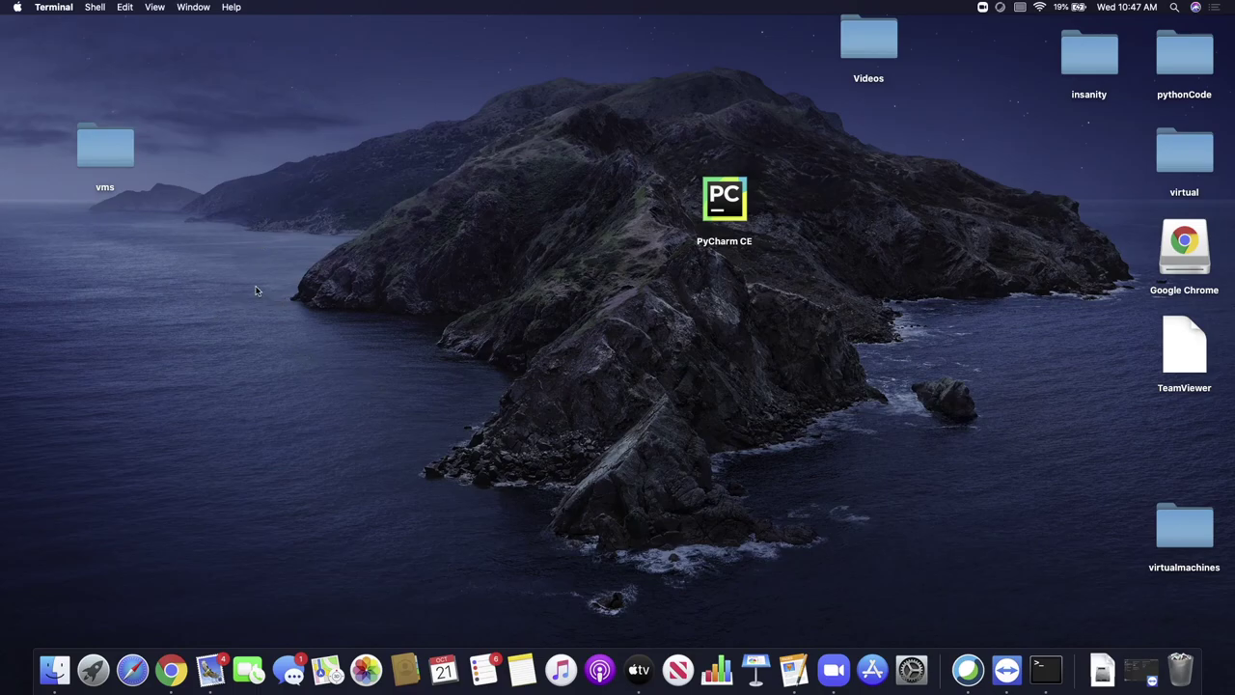
# Open Safari and search Google for 'google chrome', correcting a mistyped entry first
pyautogui.click(135, 670)
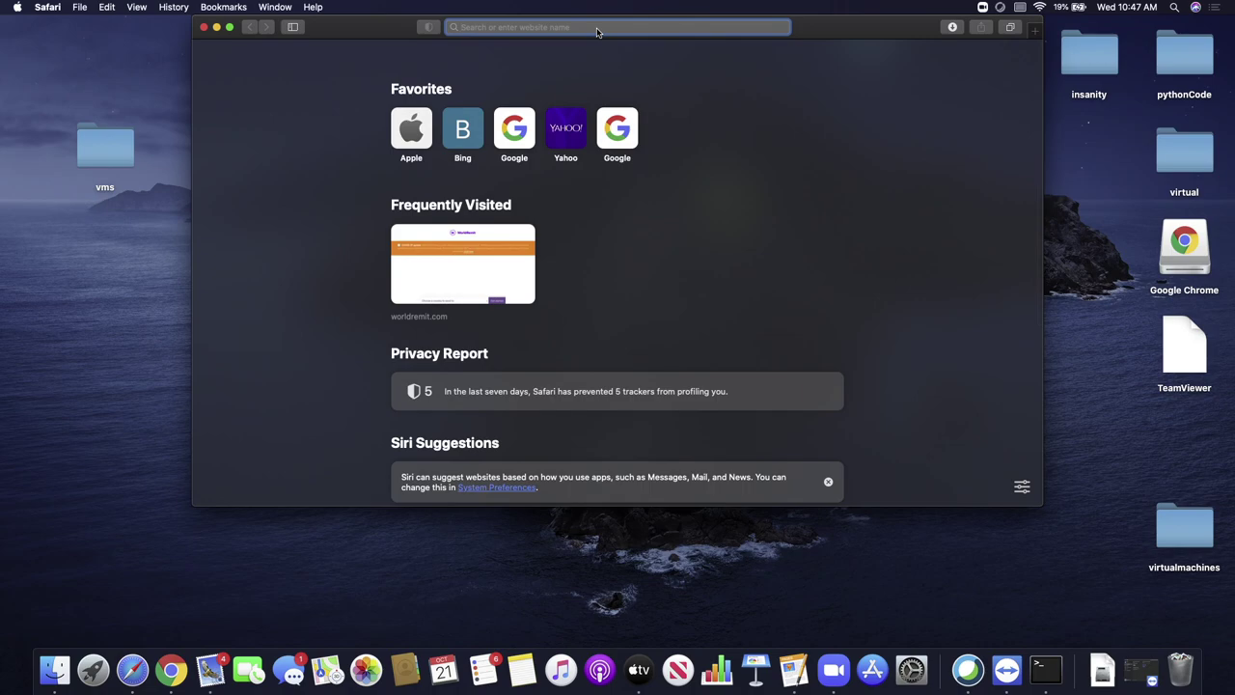
pyautogui.write('GOOGLE')
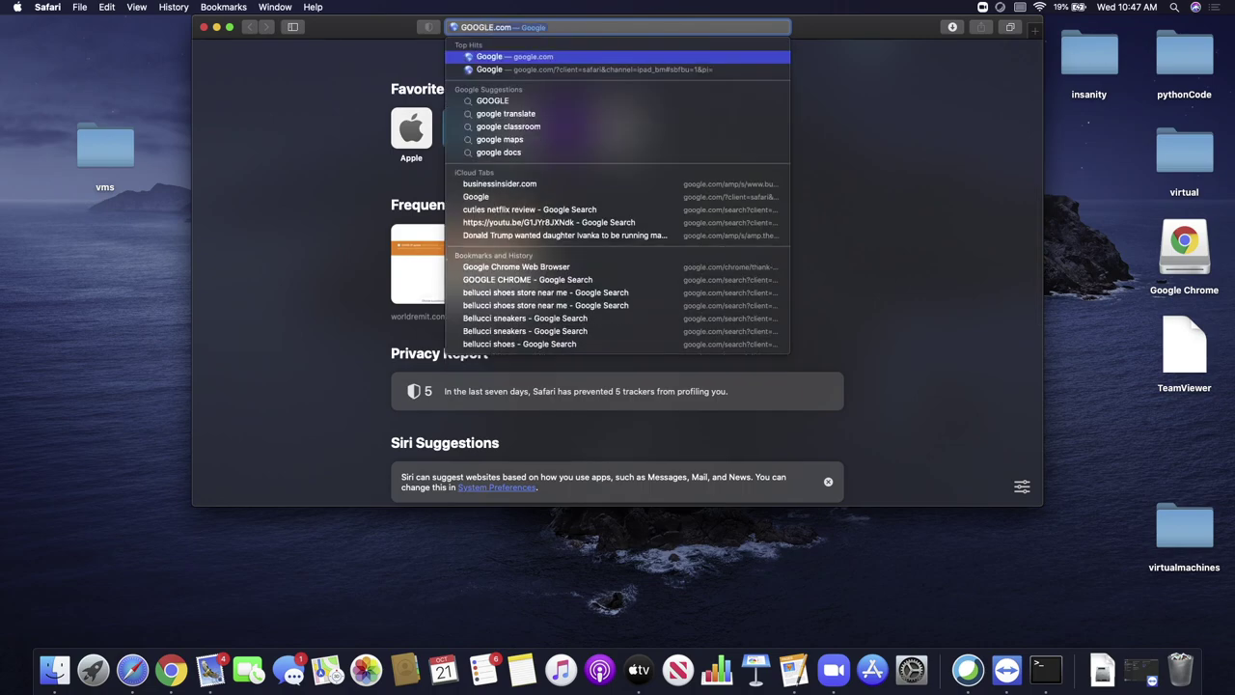
pyautogui.write('GLE')
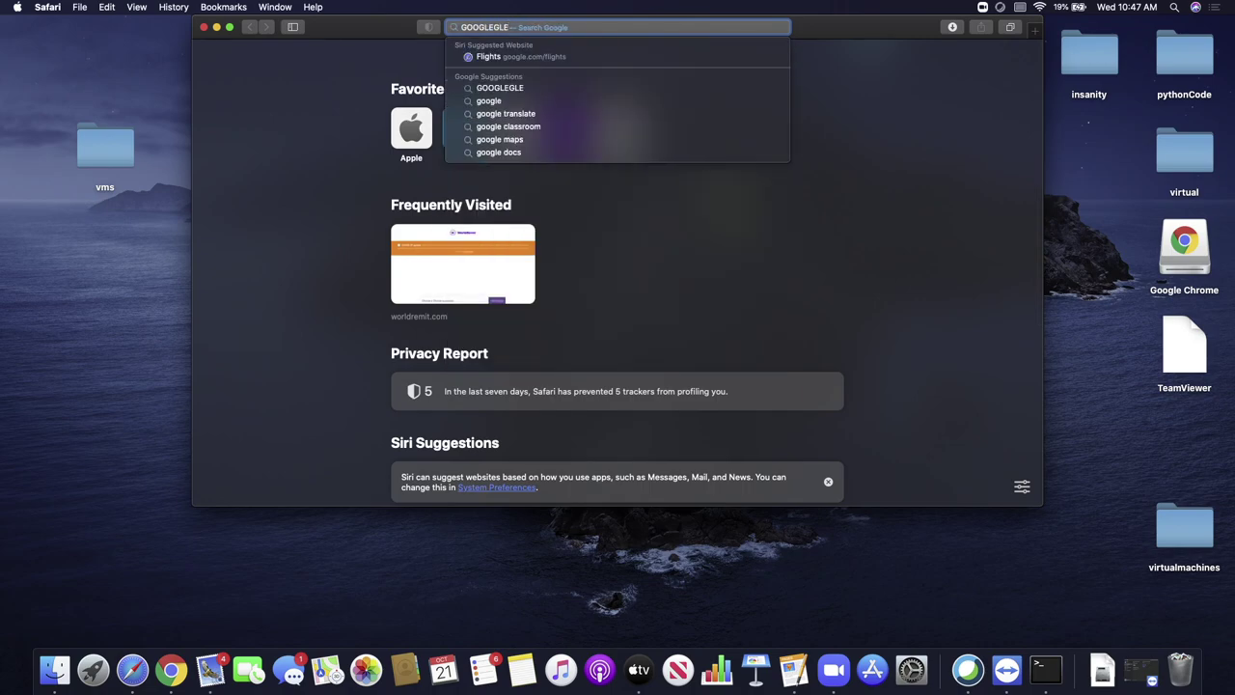
pyautogui.press('BackSpace')
pyautogui.press('BackSpace')
pyautogui.press('BackSpace')
pyautogui.press('BackSpace')
pyautogui.press('BackSpace')
pyautogui.press('BackSpace')
pyautogui.press('BackSpace')
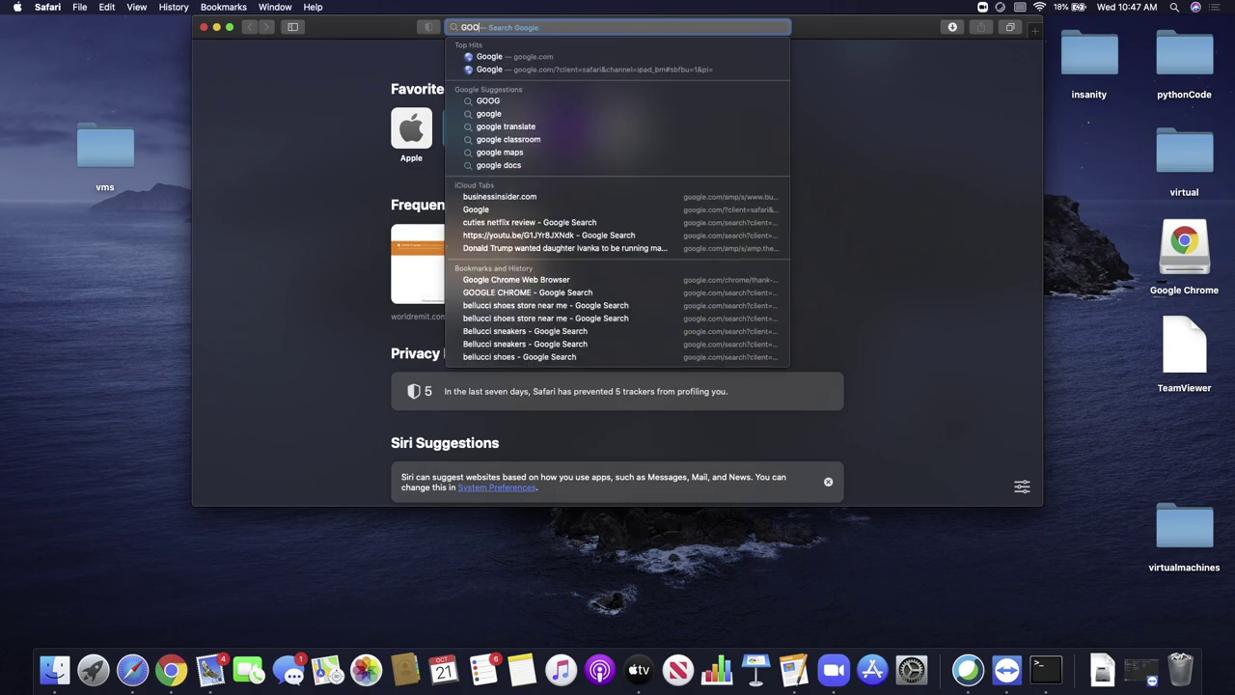
pyautogui.press('BackSpace')
pyautogui.press('BackSpace')
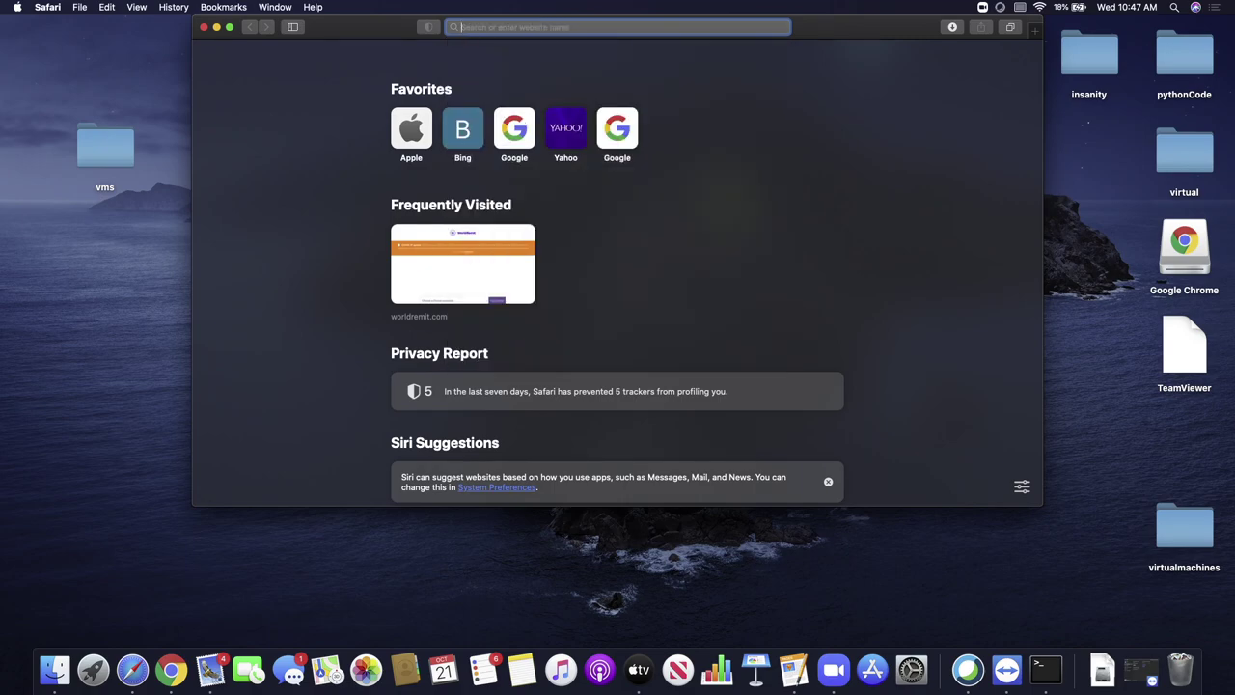
pyautogui.write('go')
pyautogui.write('ogle chrom')
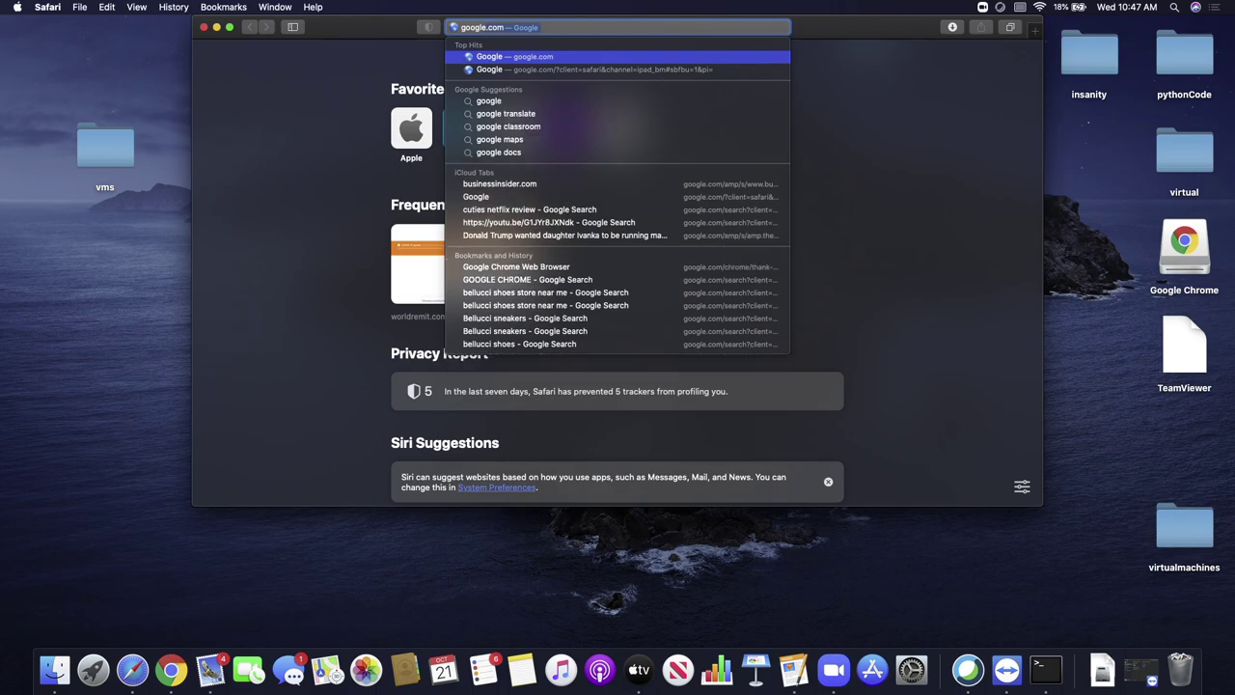
pyautogui.write('e')
pyautogui.press('Return')
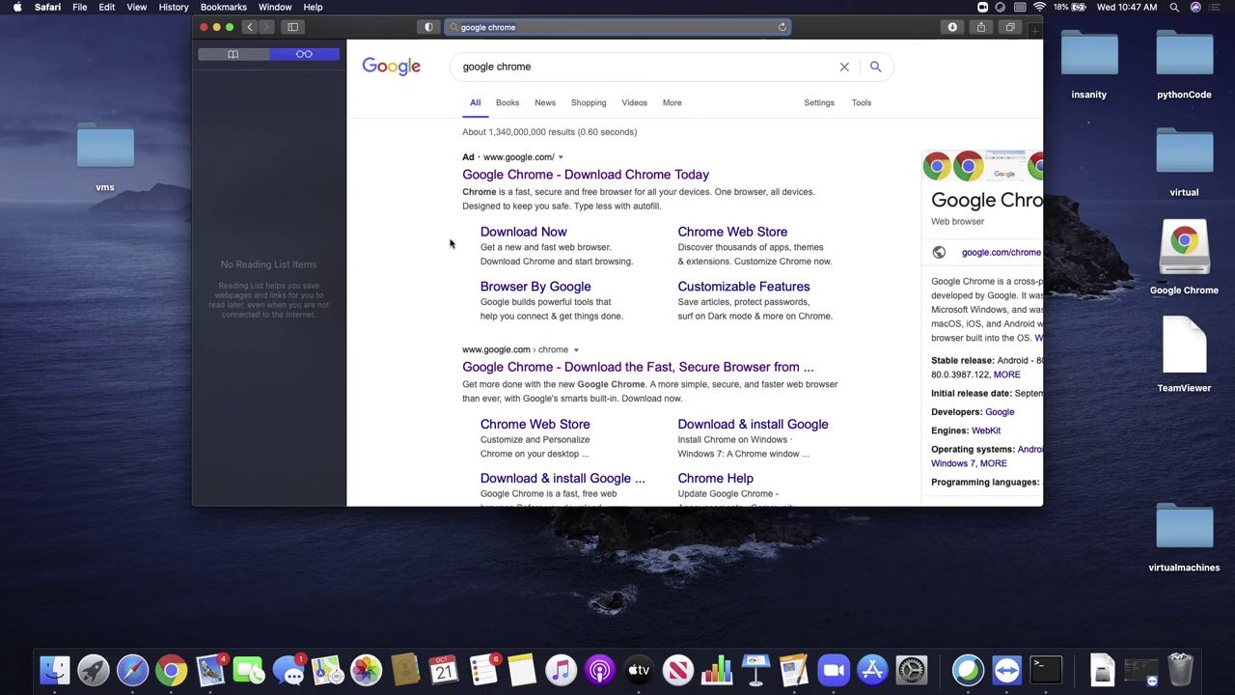
# Download googlechrome.dmg from Google's Chrome page and check it in the Downloads stack
pyautogui.click(518, 235)
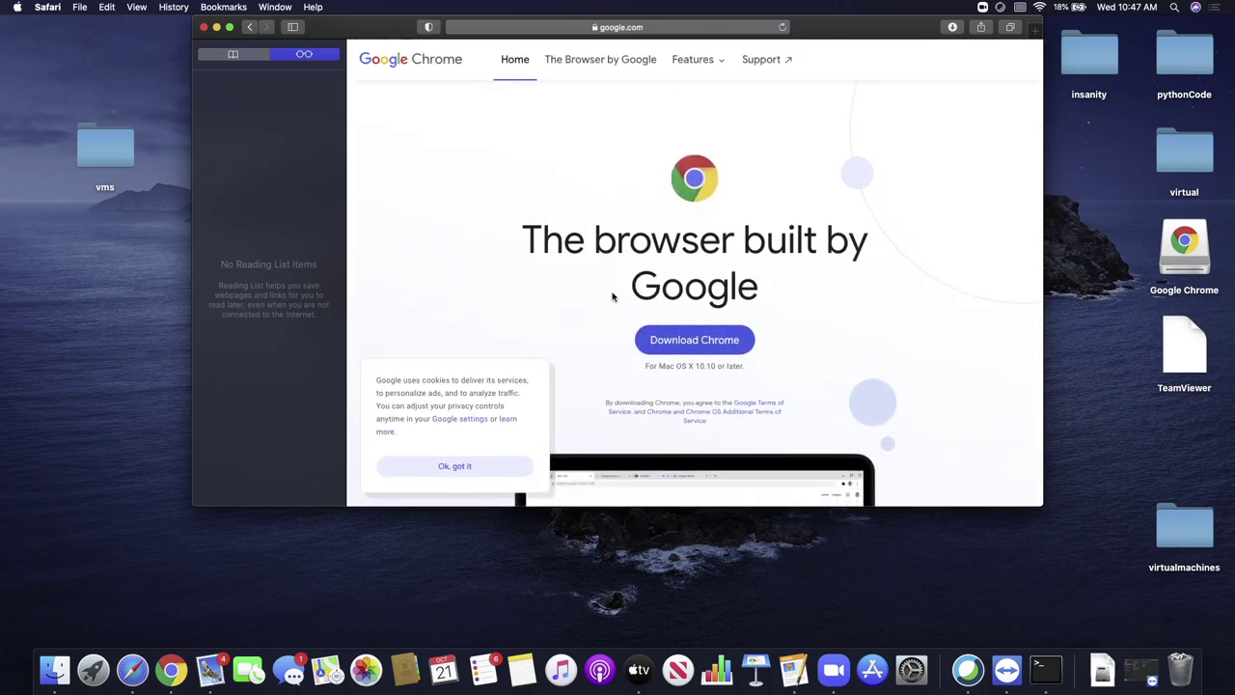
pyautogui.click(710, 344)
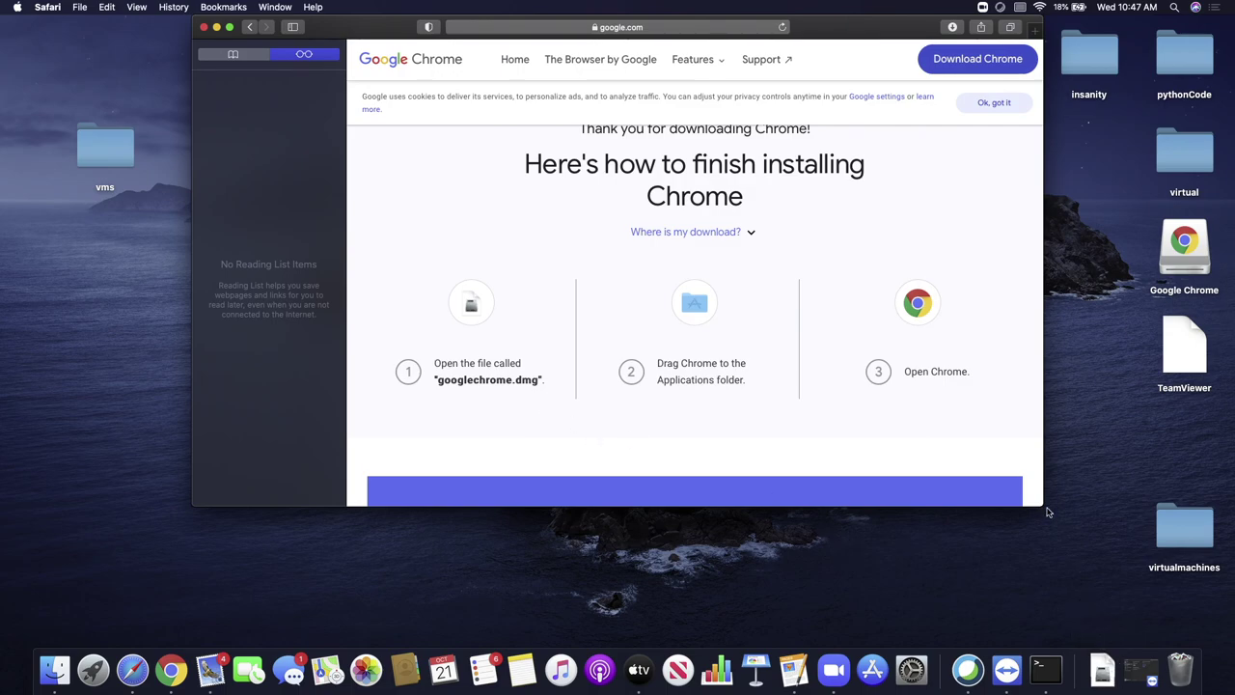
pyautogui.click(1106, 669)
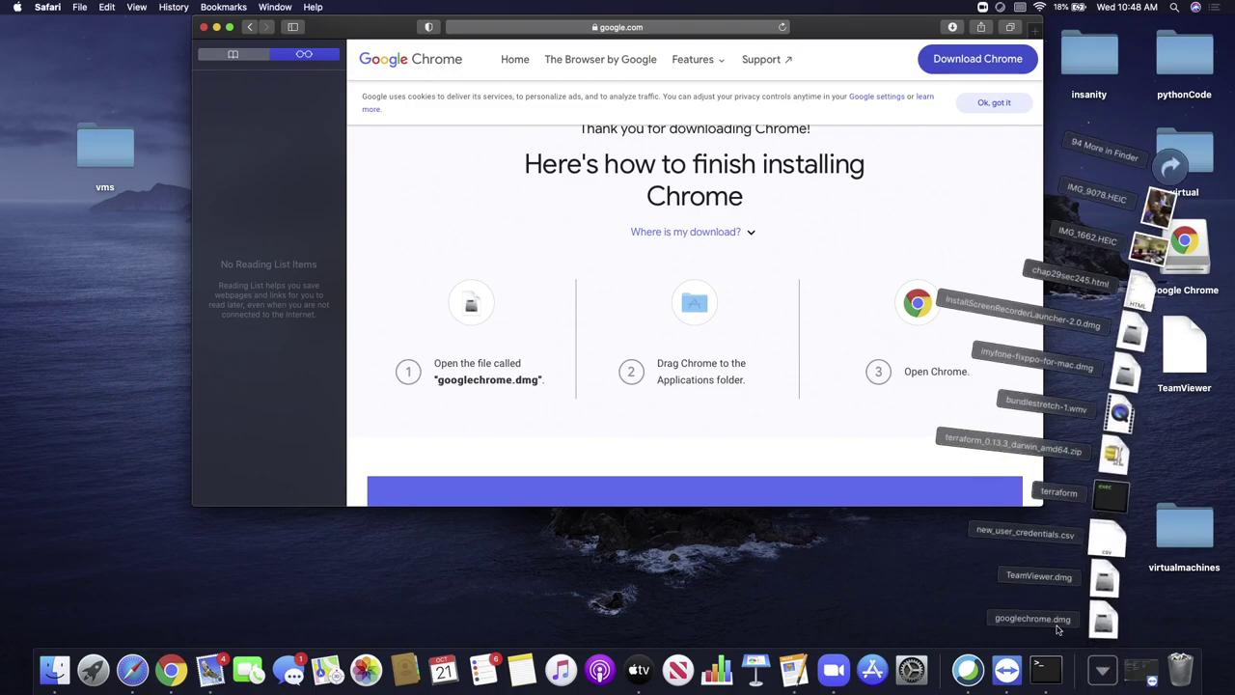
pyautogui.click(1032, 623)
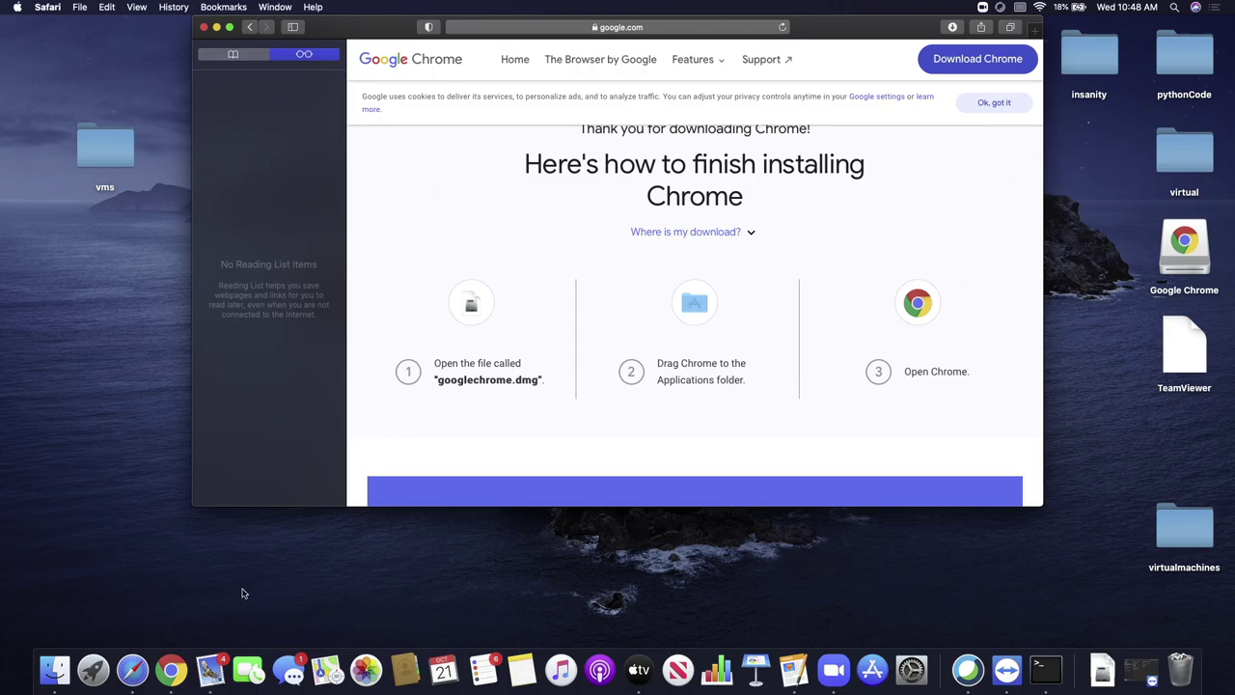
# In Finder's Downloads folder, open googlechrome.dmg to mount the installer disk
pyautogui.click(55, 669)
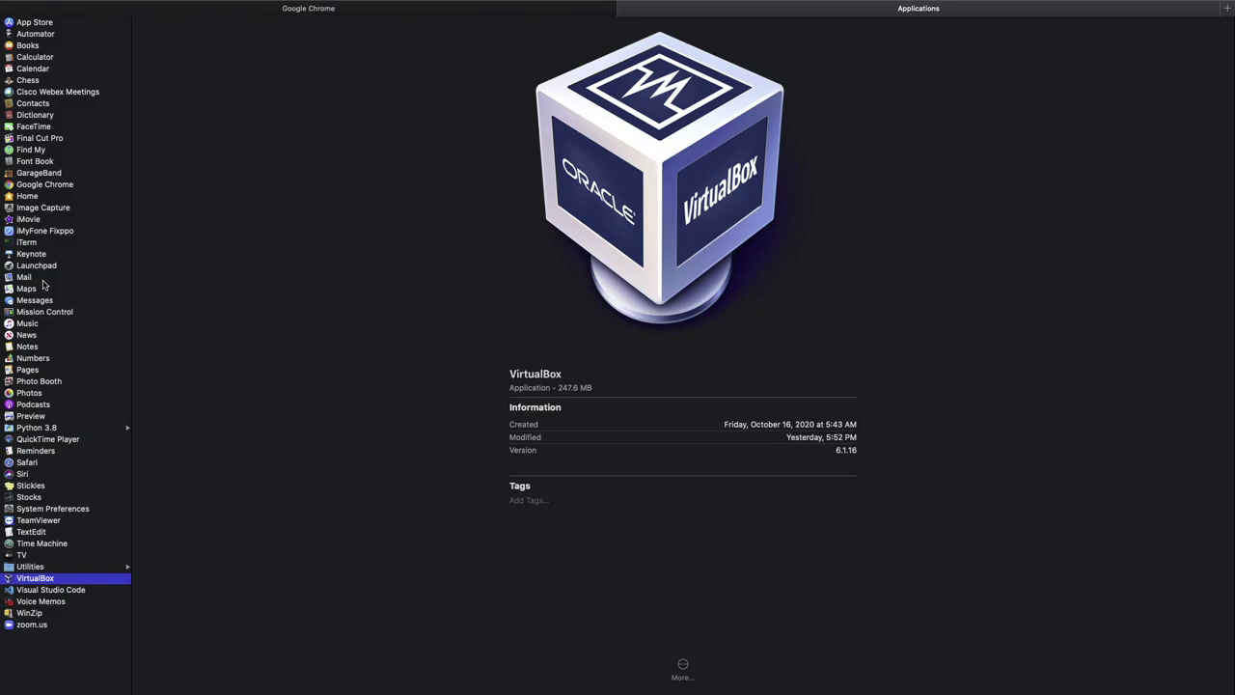
pyautogui.click(1229, 13)
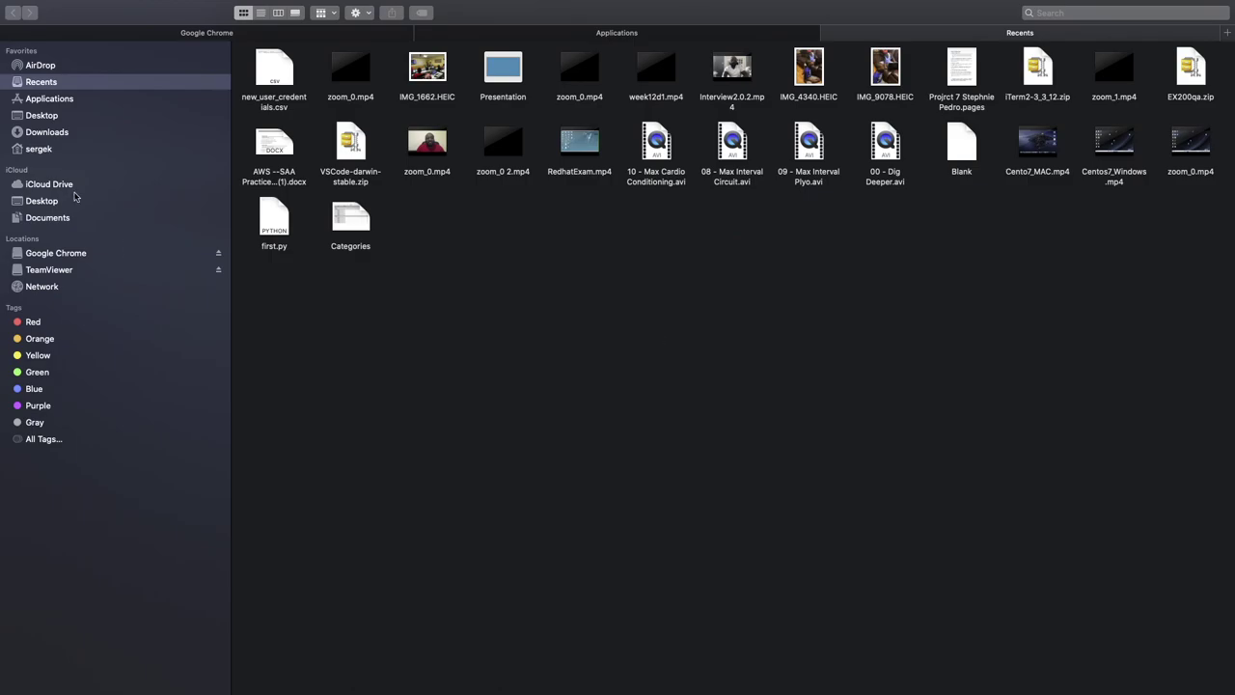
pyautogui.click(43, 135)
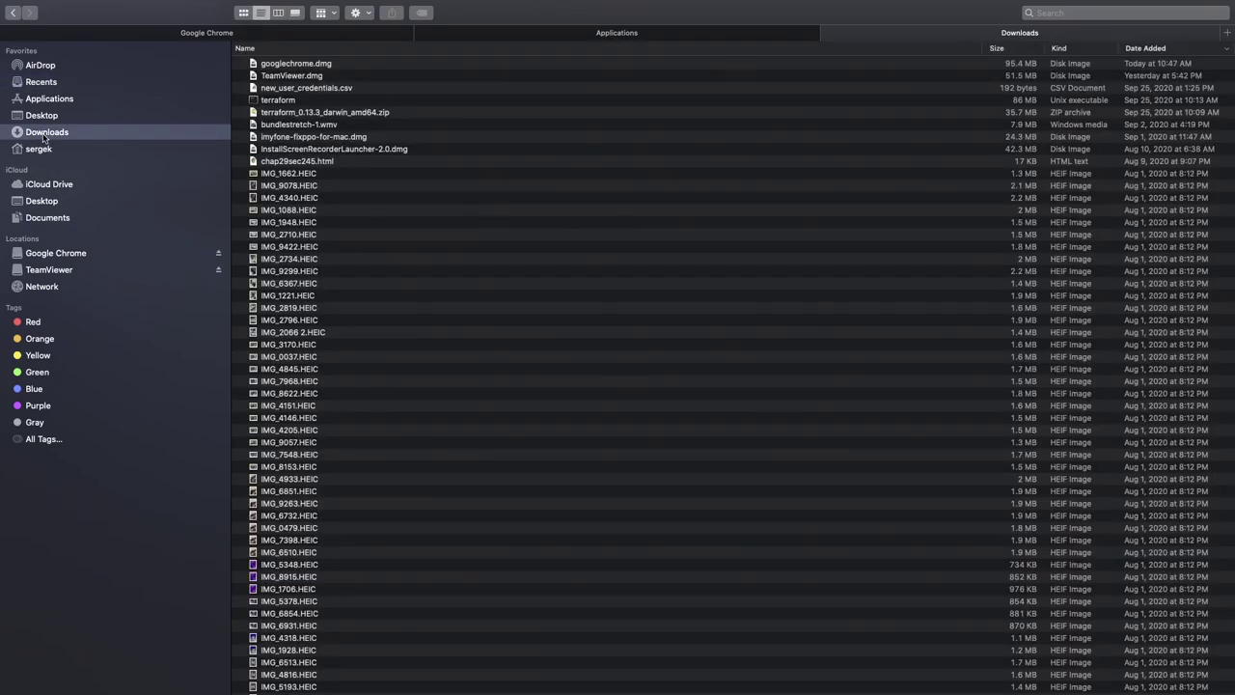
pyautogui.click(298, 65)
pyautogui.doubleClick(298, 66)
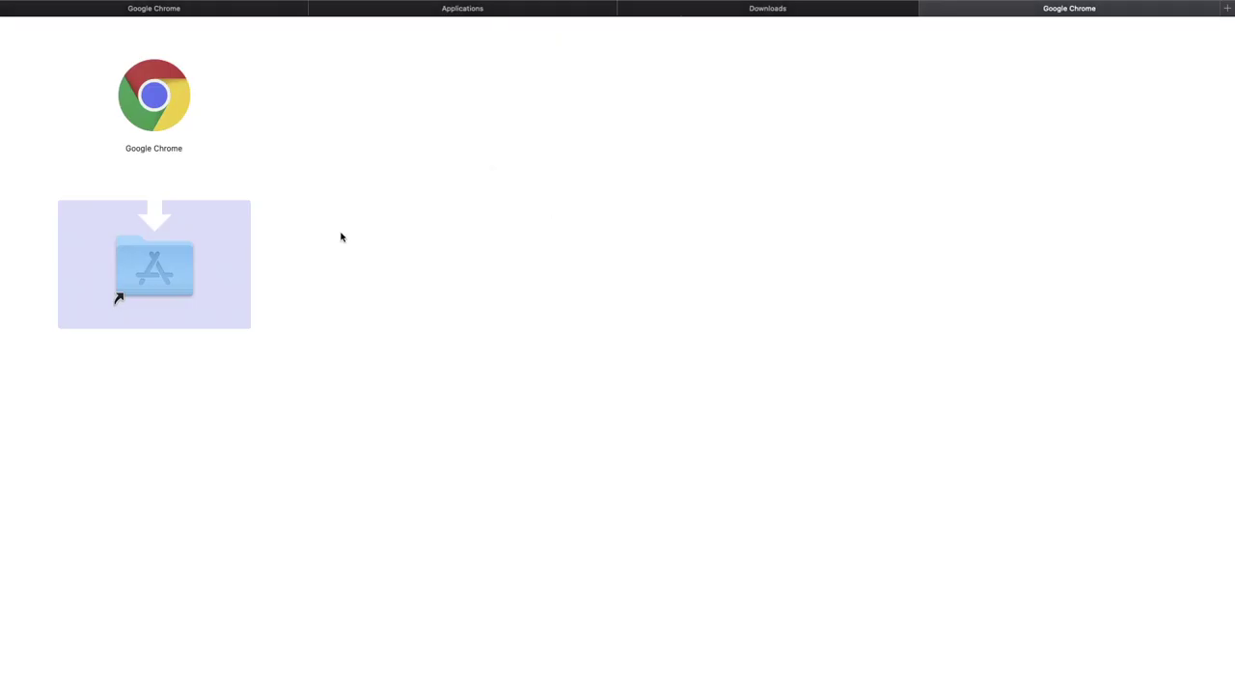
# Open the Applications alias from the installer disk, then close the full-screen Finder window
pyautogui.doubleClick(165, 277)
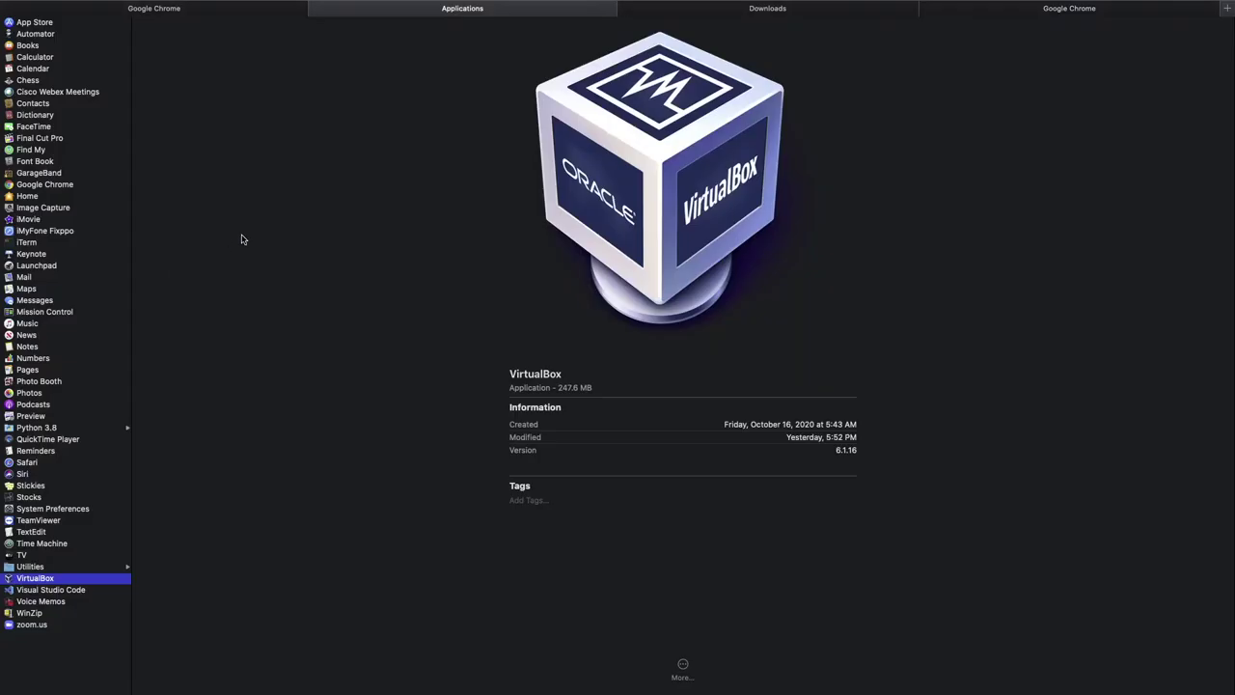
pyautogui.click(1227, 9)
pyautogui.click(1228, 12)
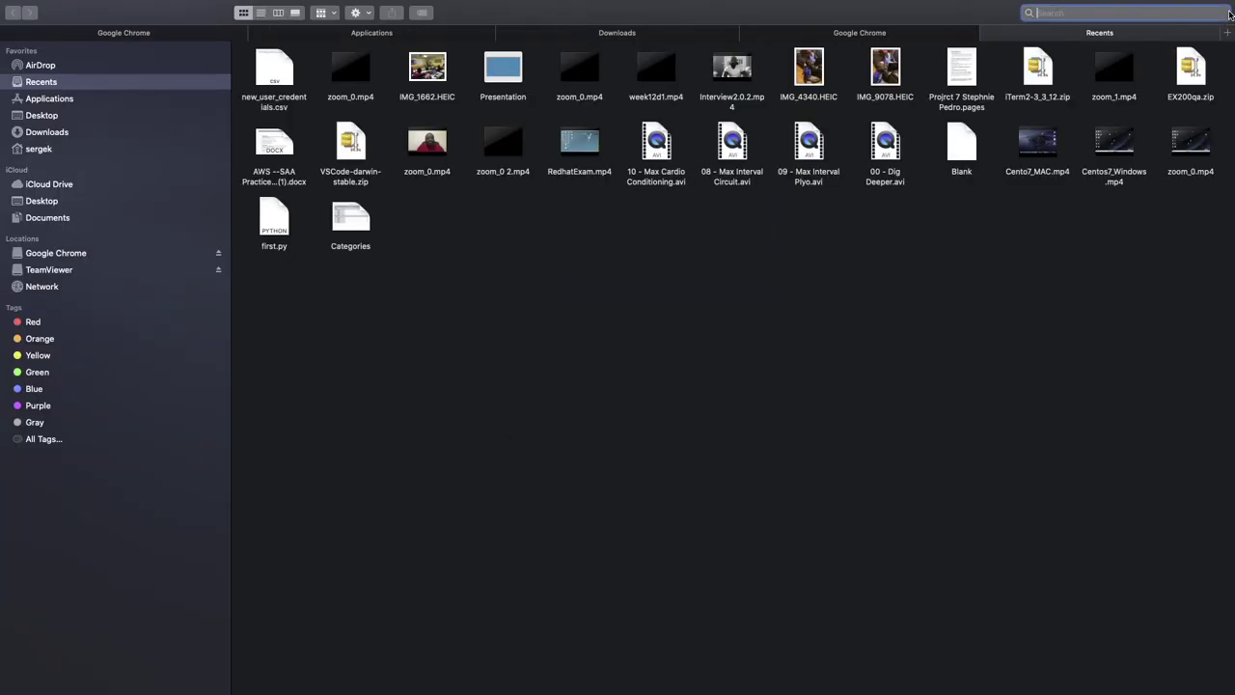
pyautogui.moveTo(187, 3)
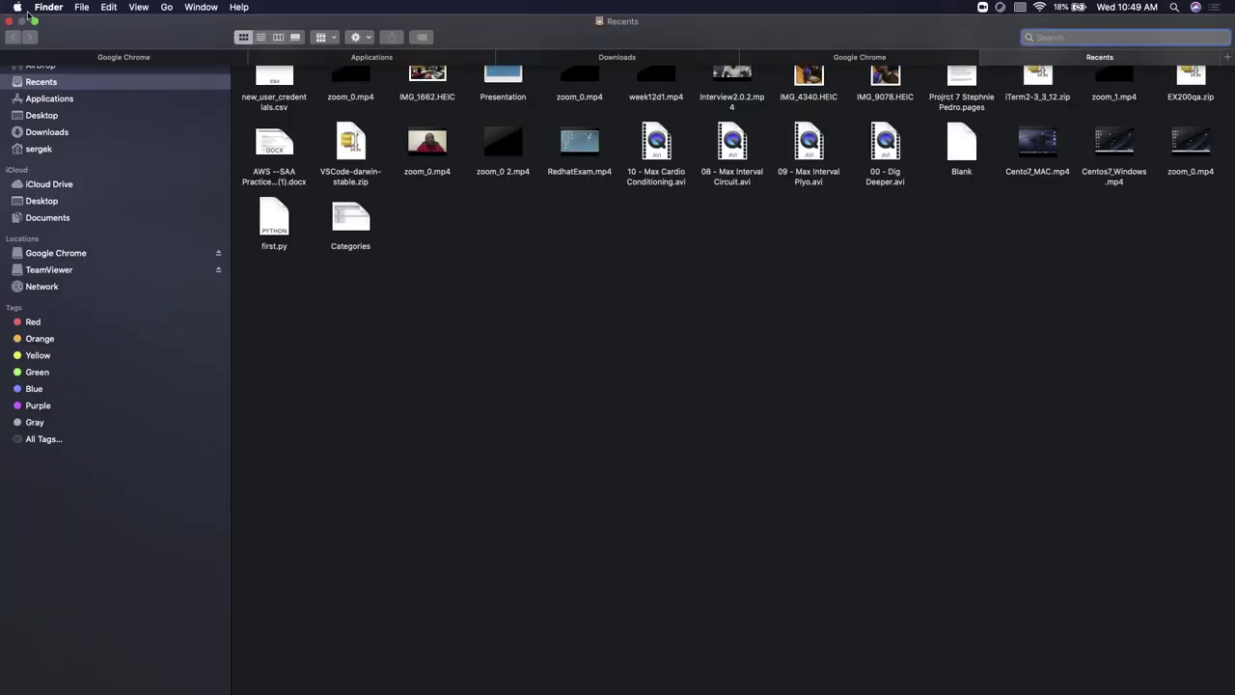
pyautogui.click(9, 21)
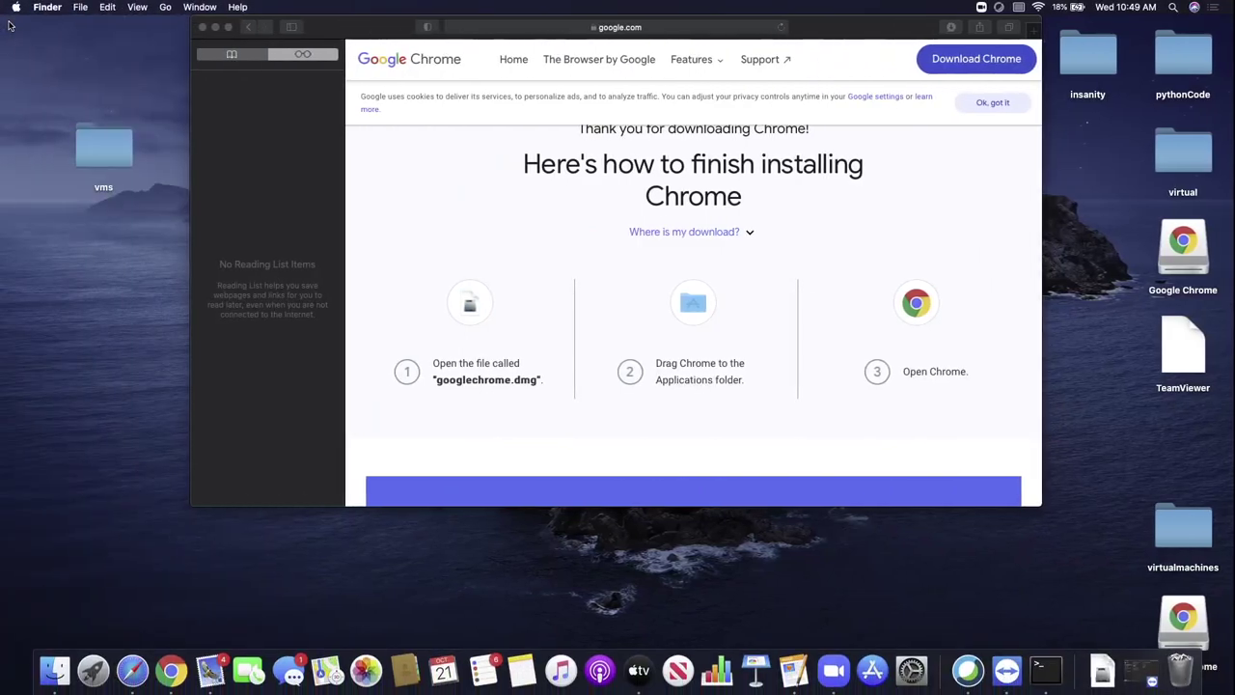
# Close Safari and open the Applications folder via the Google Chrome installer disk in Finder
pyautogui.click(204, 27)
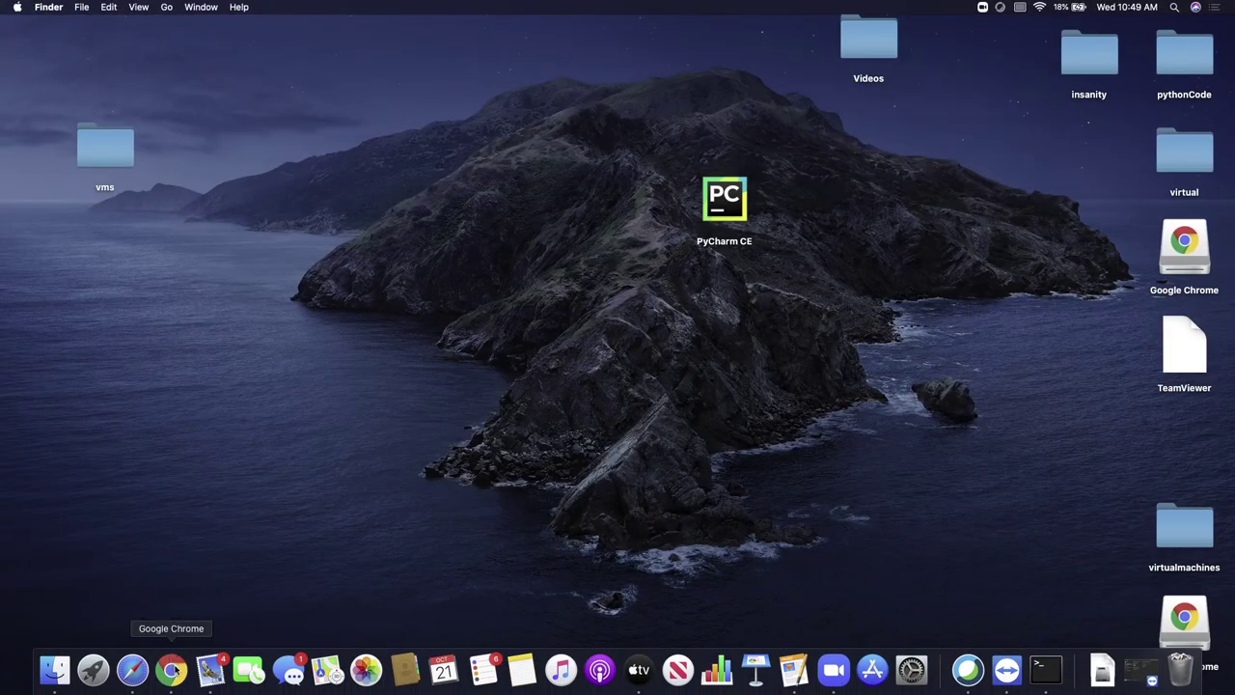
pyautogui.click(57, 676)
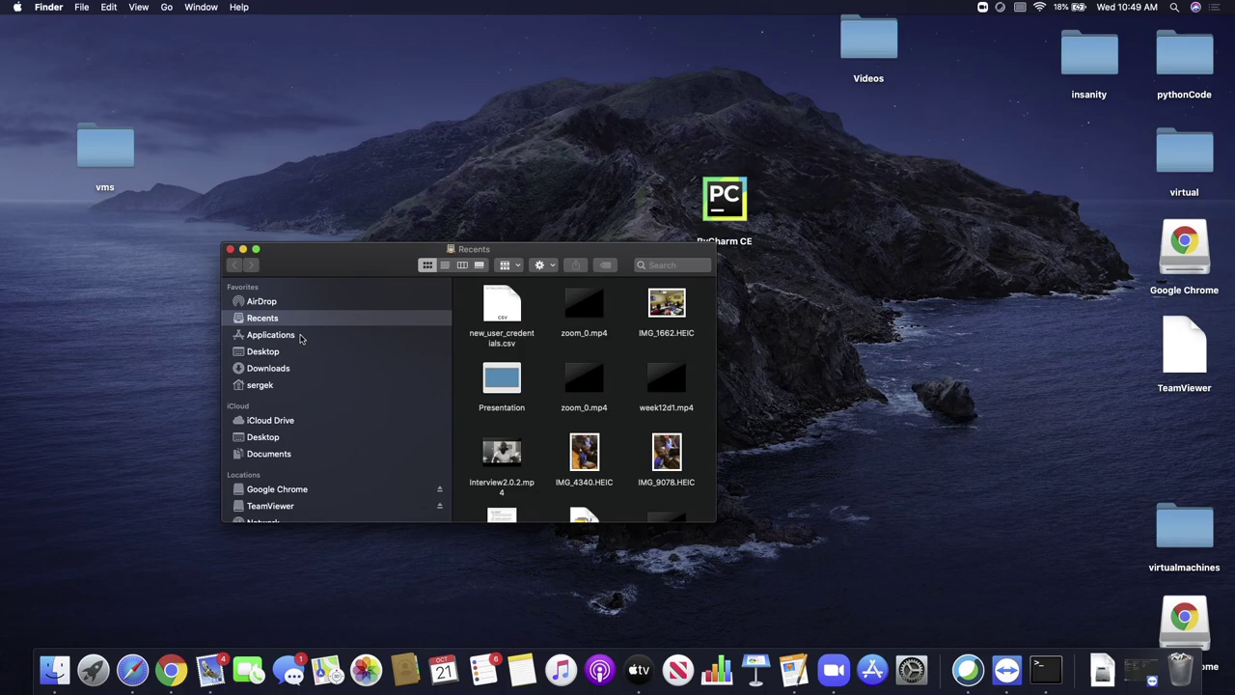
pyautogui.scroll(-5, 365, 434)
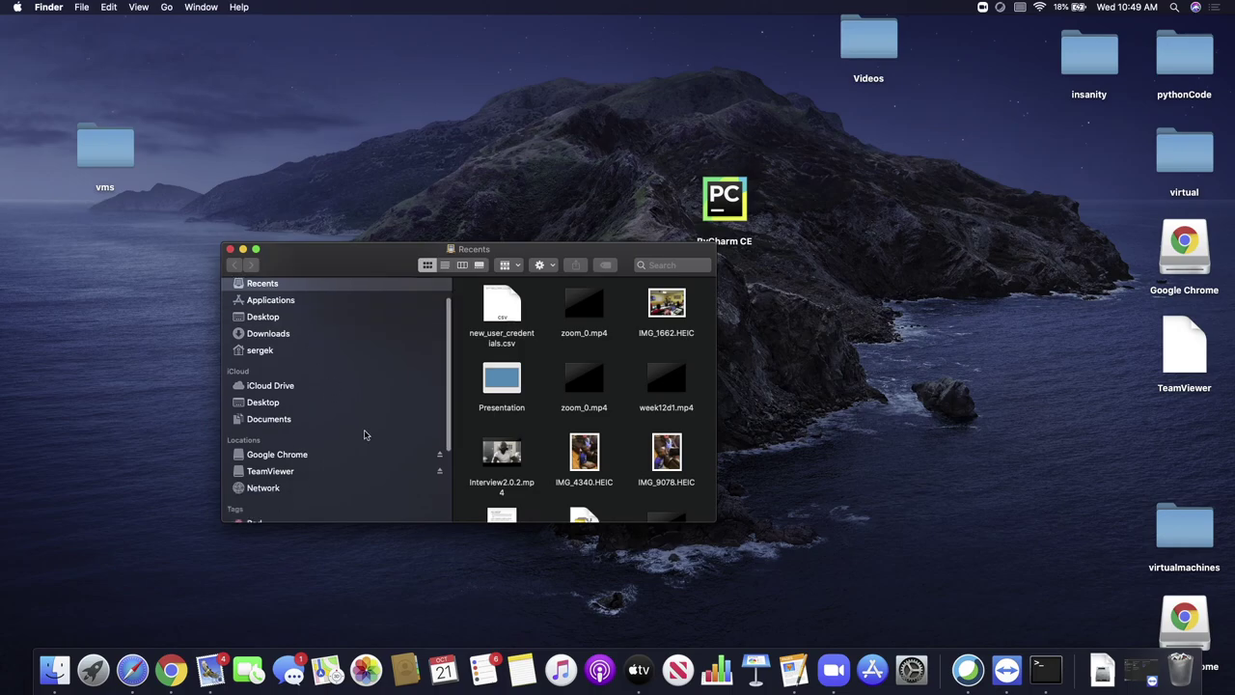
pyautogui.scroll(-2, 365, 434)
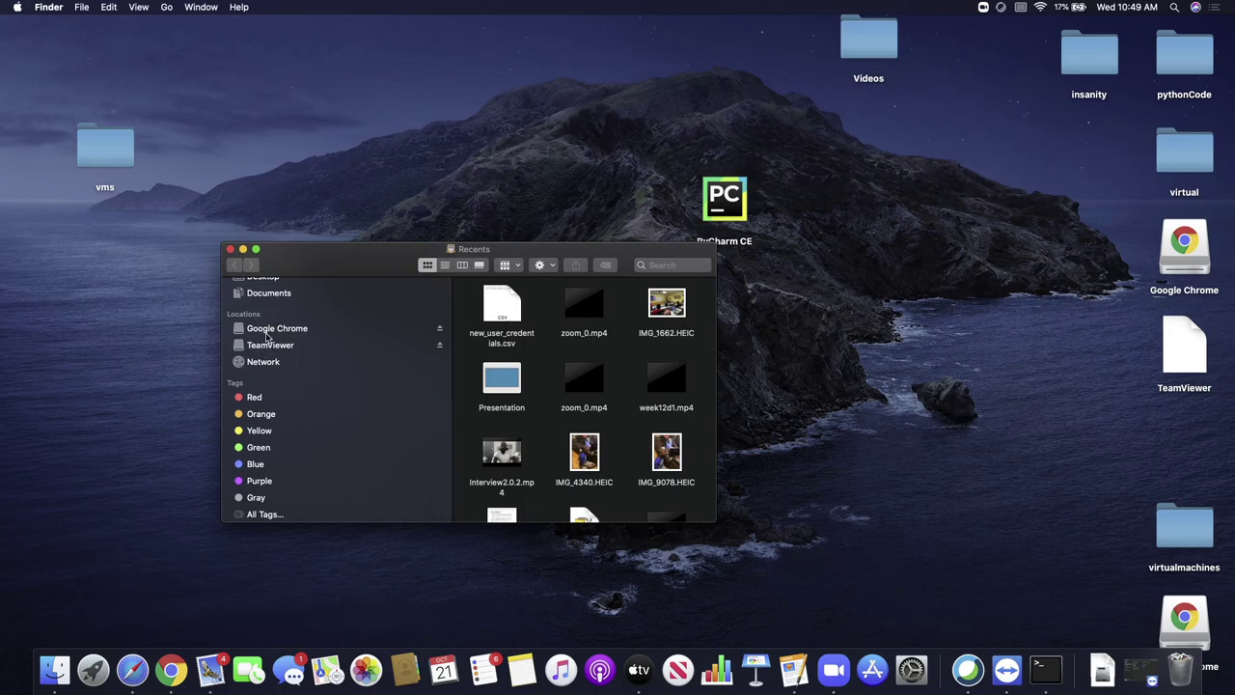
pyautogui.click(268, 329)
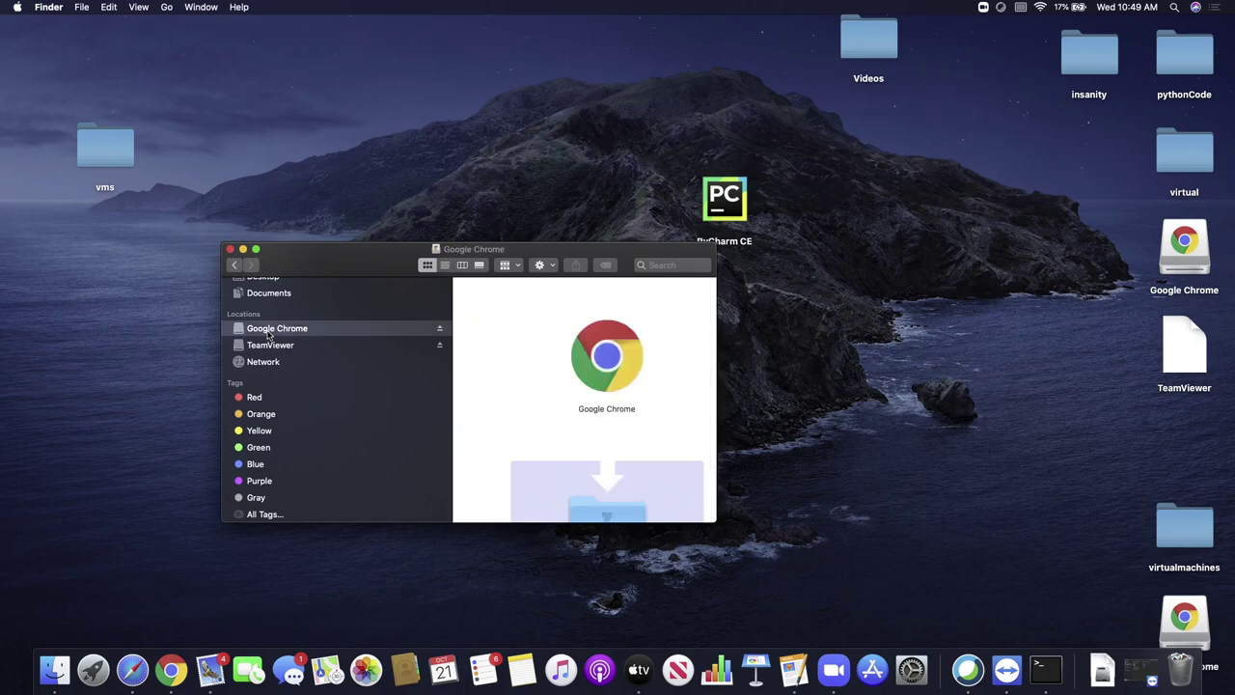
pyautogui.scroll(-3, 583, 434)
pyautogui.doubleClick(604, 449)
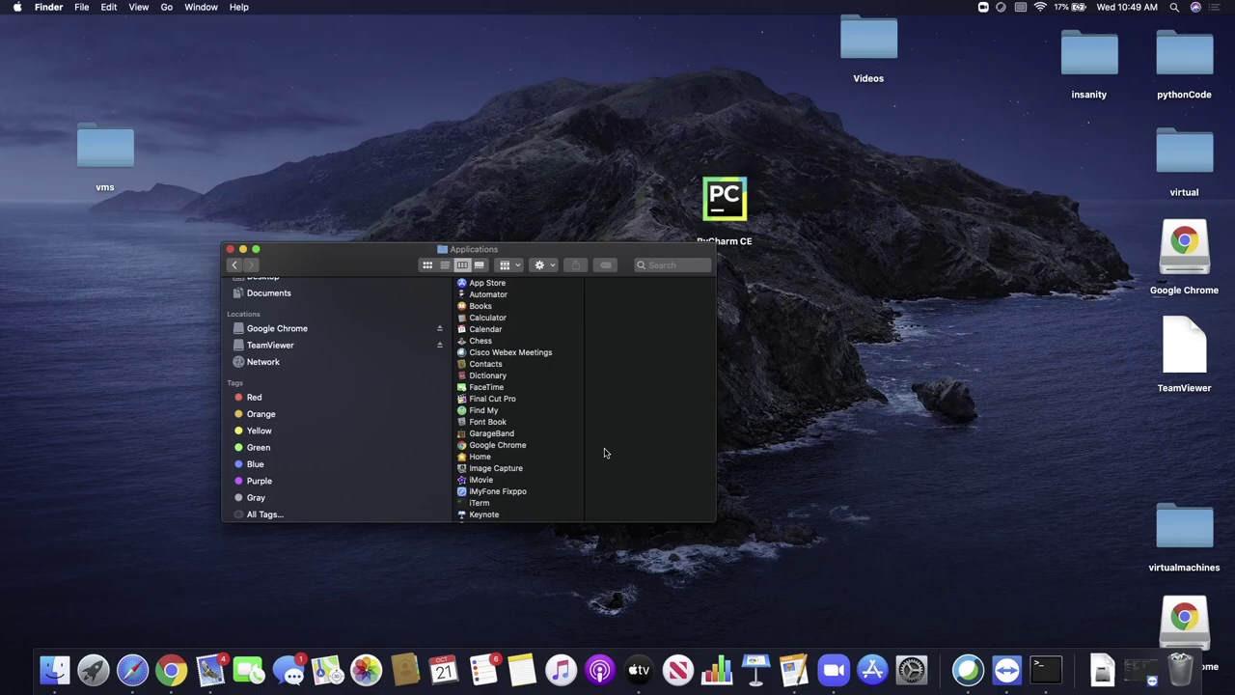
# Launch Google Chrome, close its page, leave full screen, and close the Applications window
pyautogui.doubleClick(489, 446)
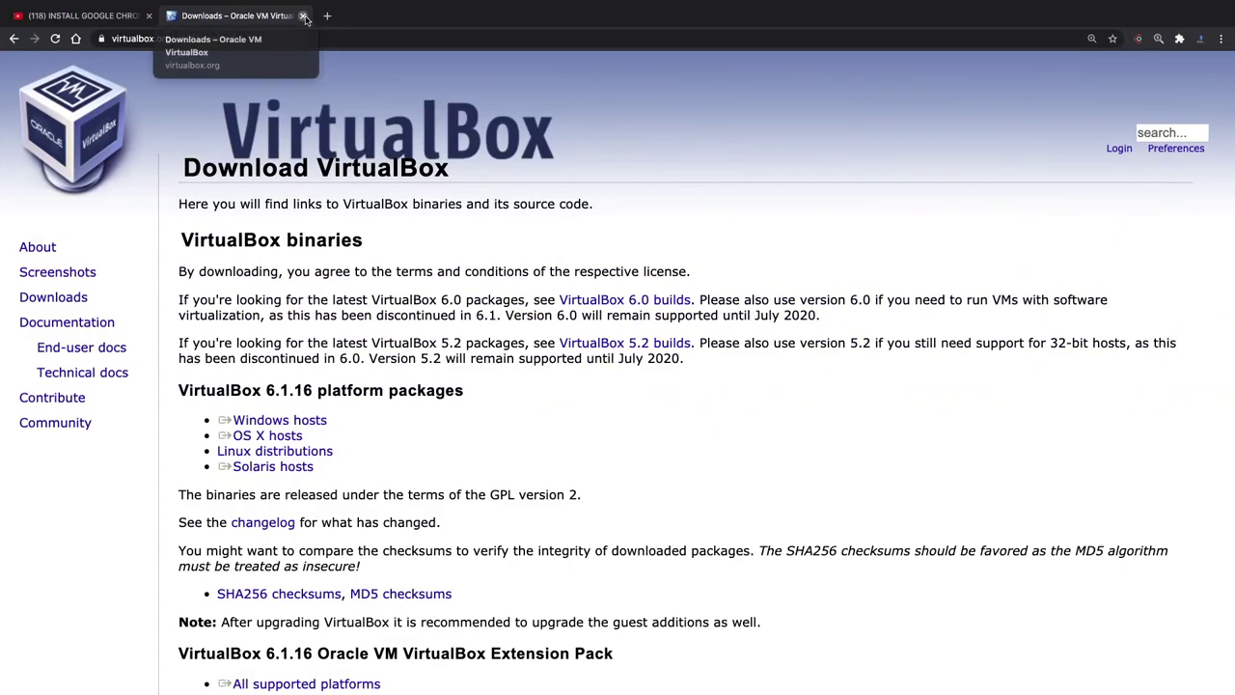
pyautogui.click(303, 16)
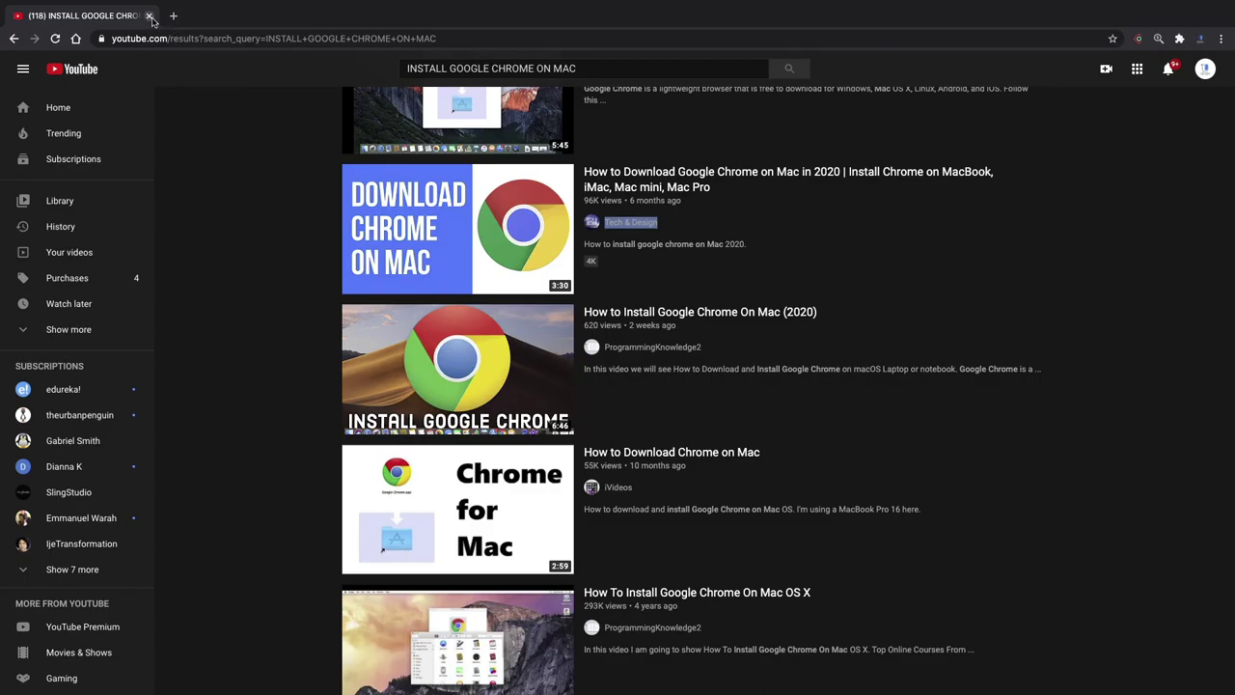
pyautogui.hotkey('ctrl', 'Left')
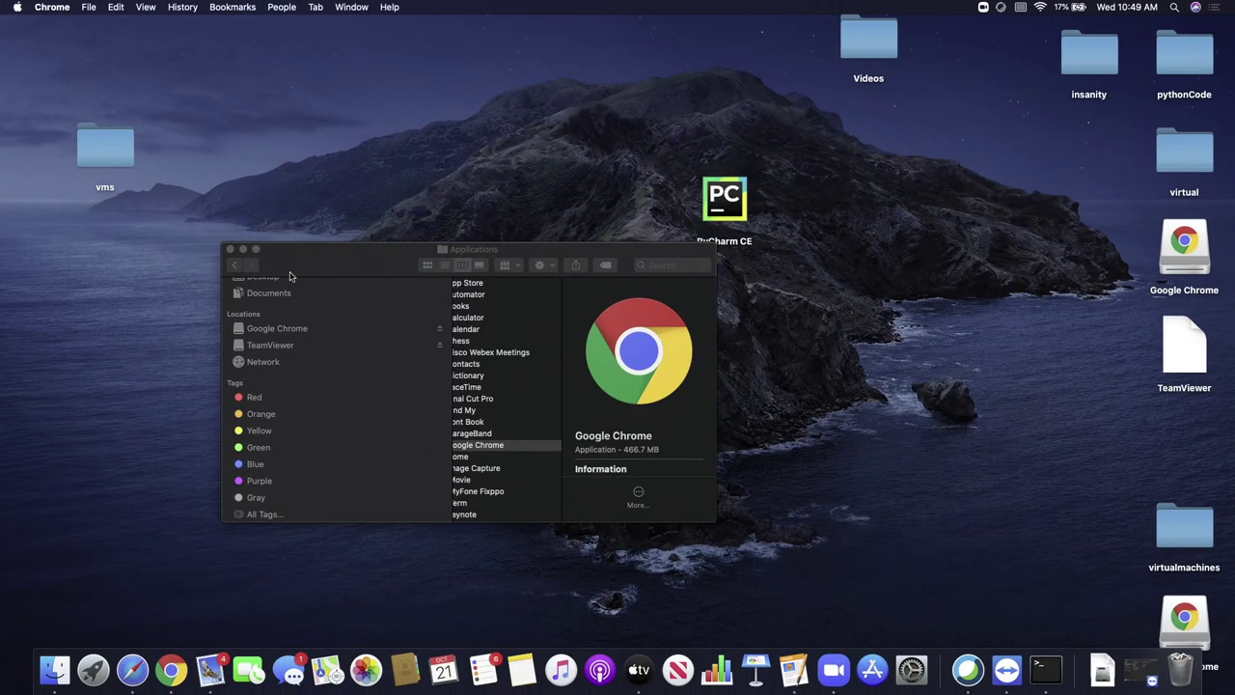
pyautogui.click(229, 250)
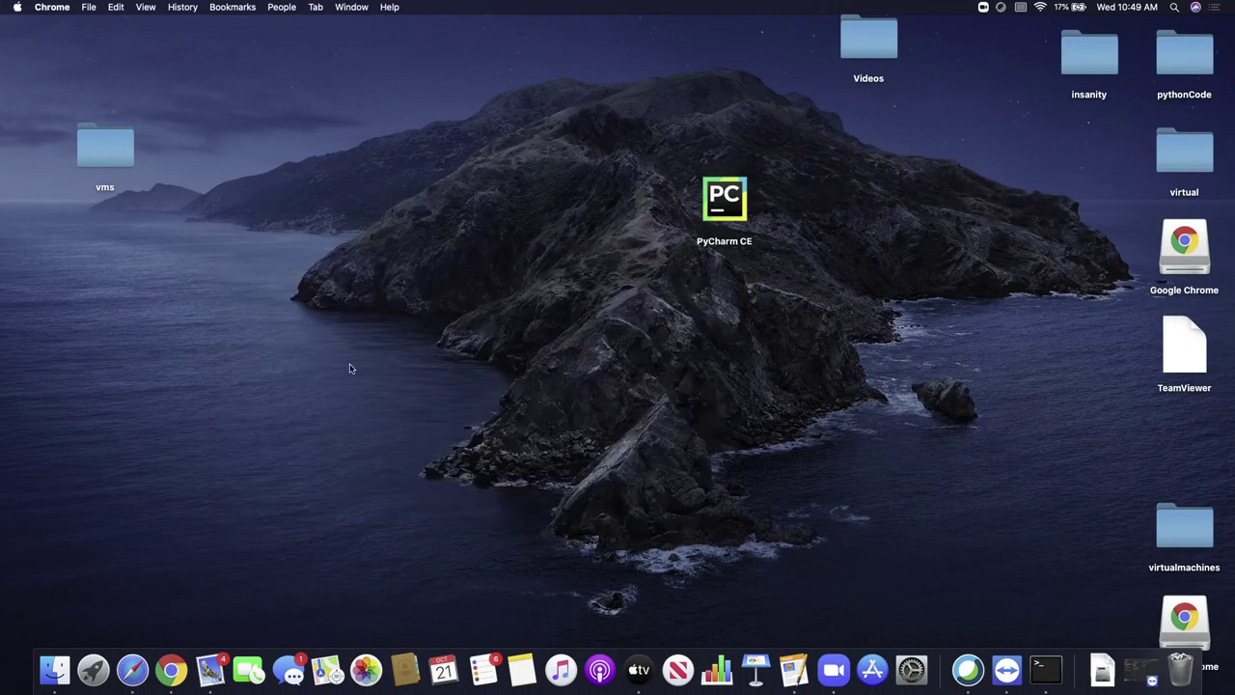
# Open a Google Chrome window, enlarge the new tab page, then close the window
pyautogui.click(172, 669)
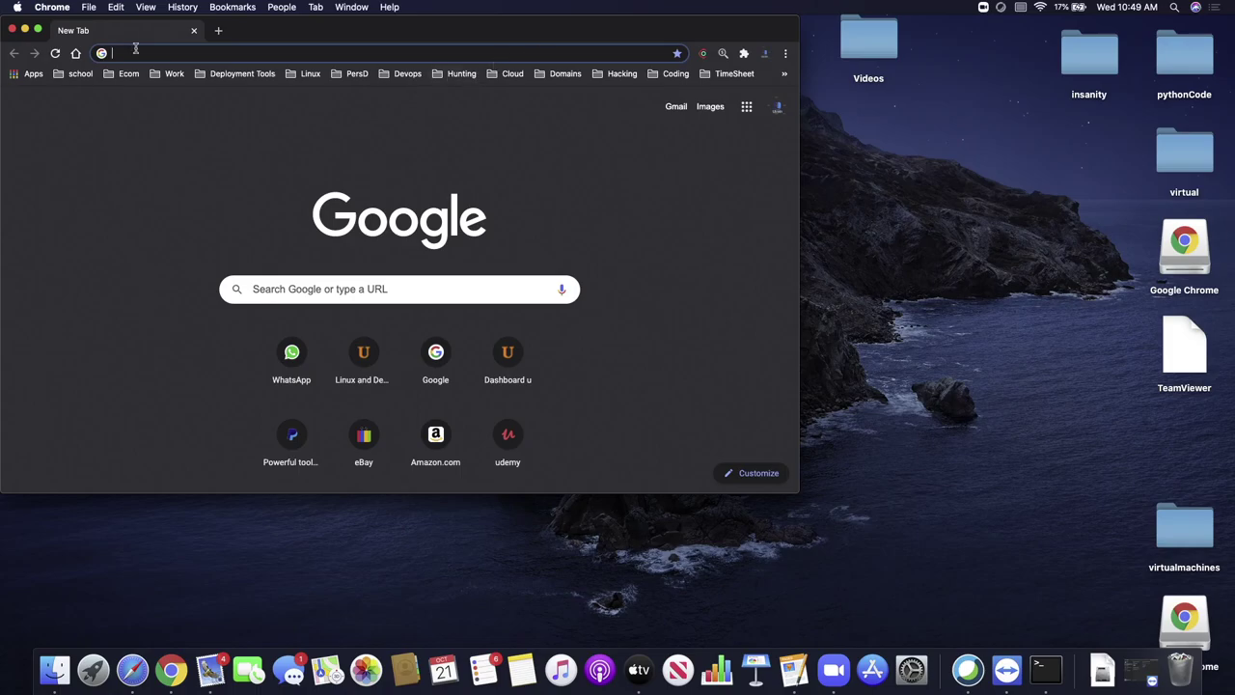
pyautogui.moveTo(36, 29)
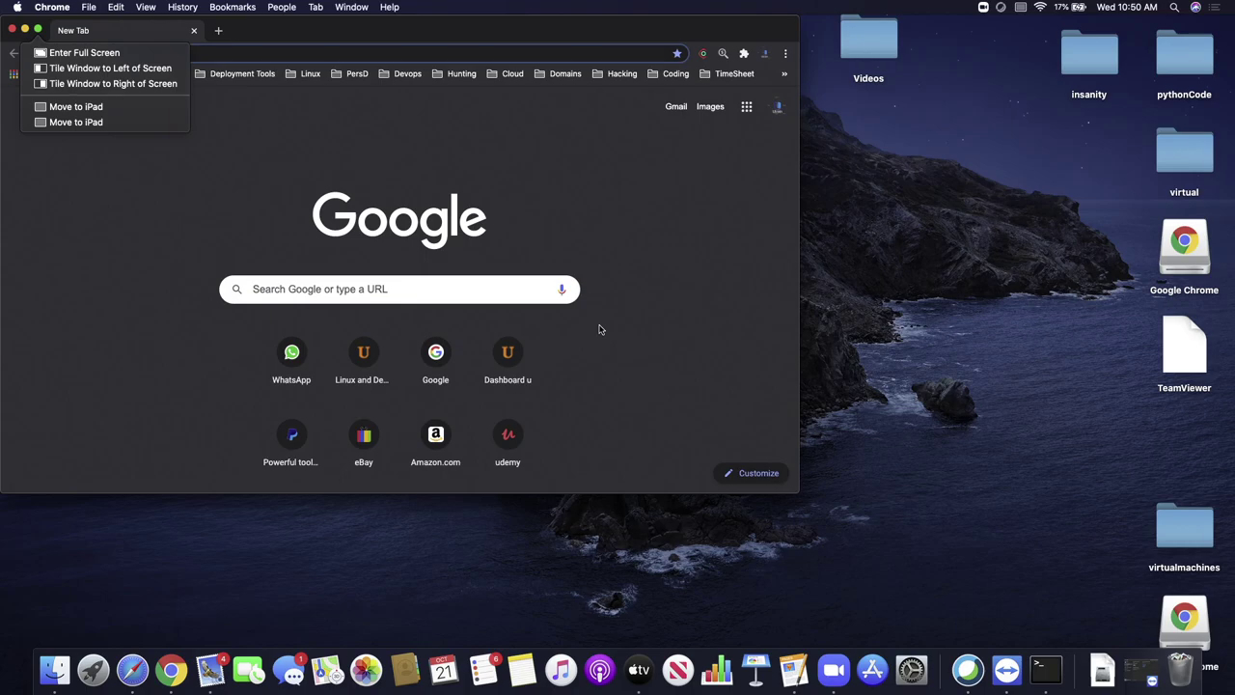
pyautogui.click(443, 53)
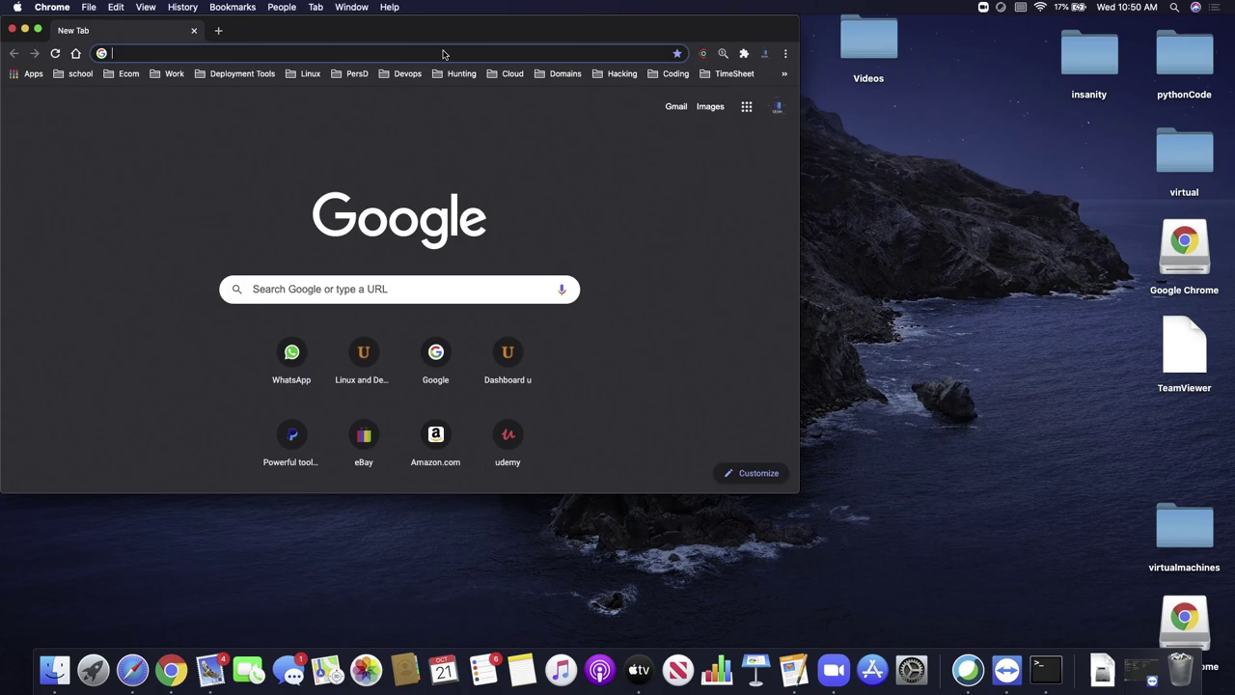
pyautogui.click(353, 55)
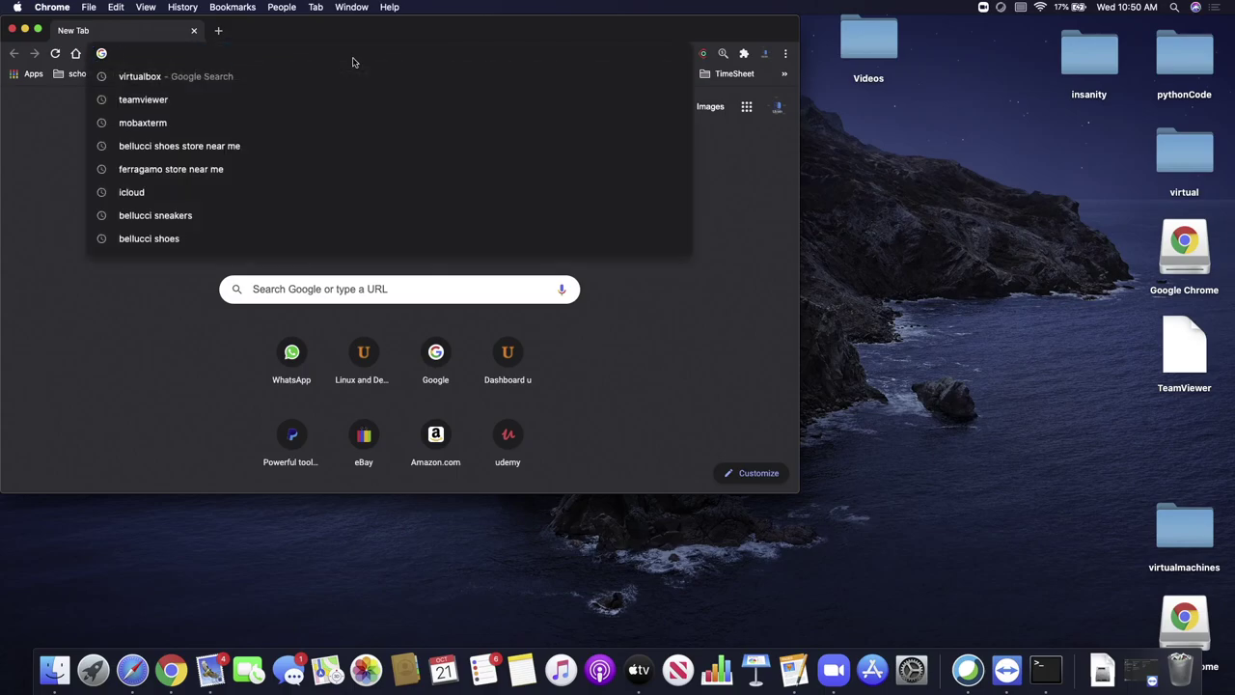
pyautogui.press('super+equal')
pyautogui.press('super+equal')
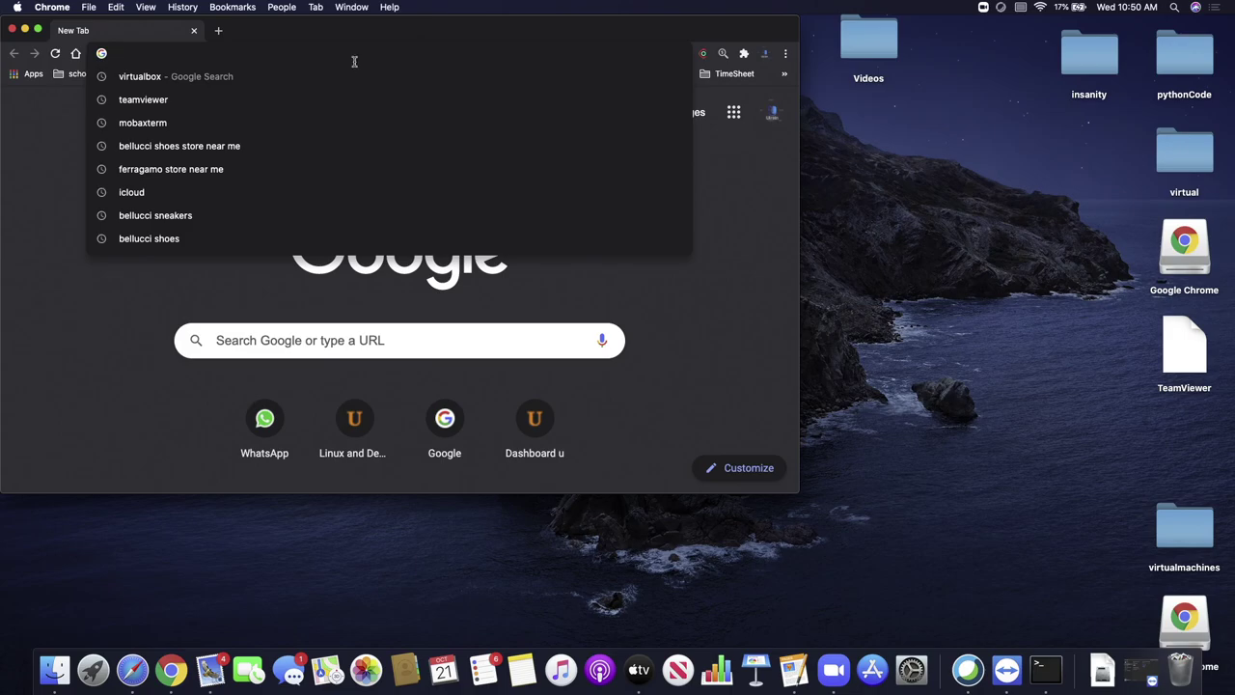
pyautogui.click(194, 31)
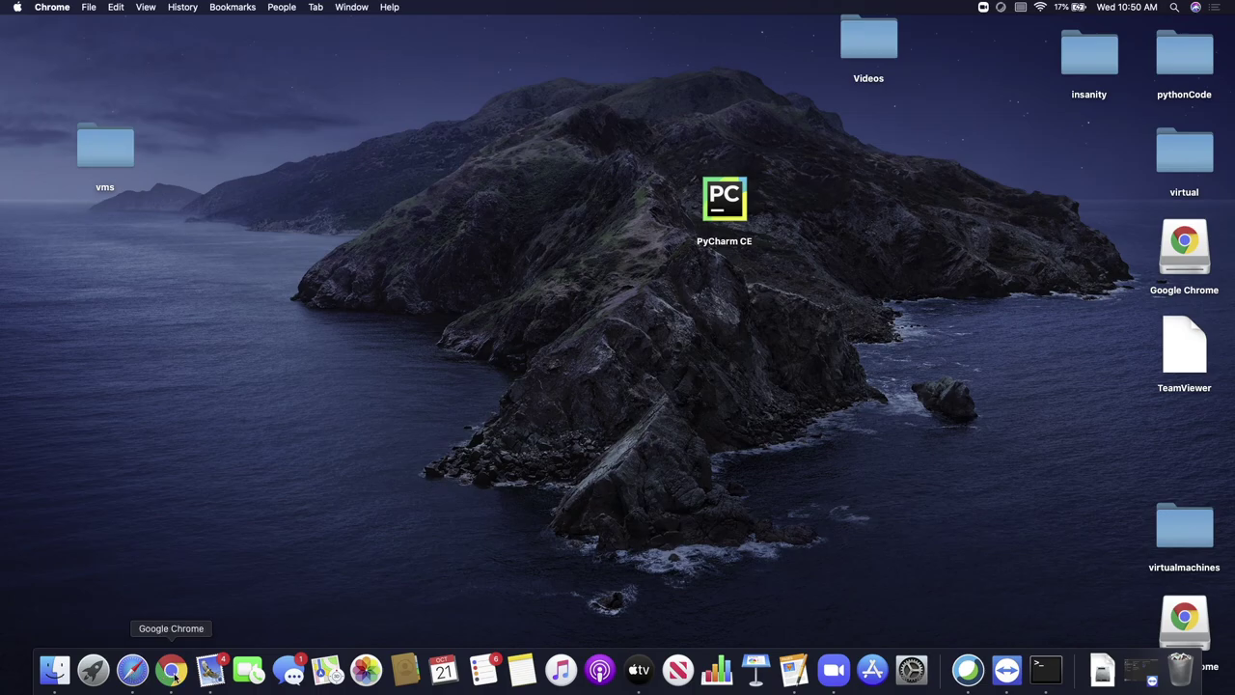
# In a fresh Chrome window, search Google for 'teamviewer'
pyautogui.click(172, 671)
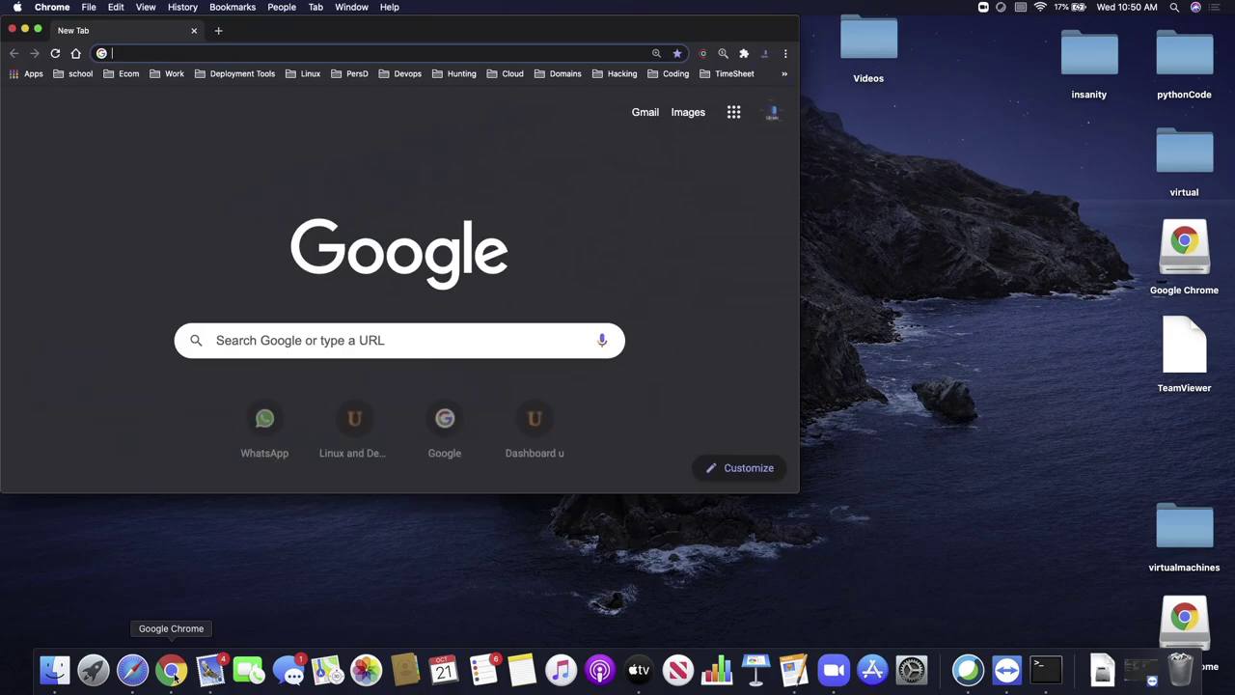
pyautogui.click(421, 347)
pyautogui.write('teamv')
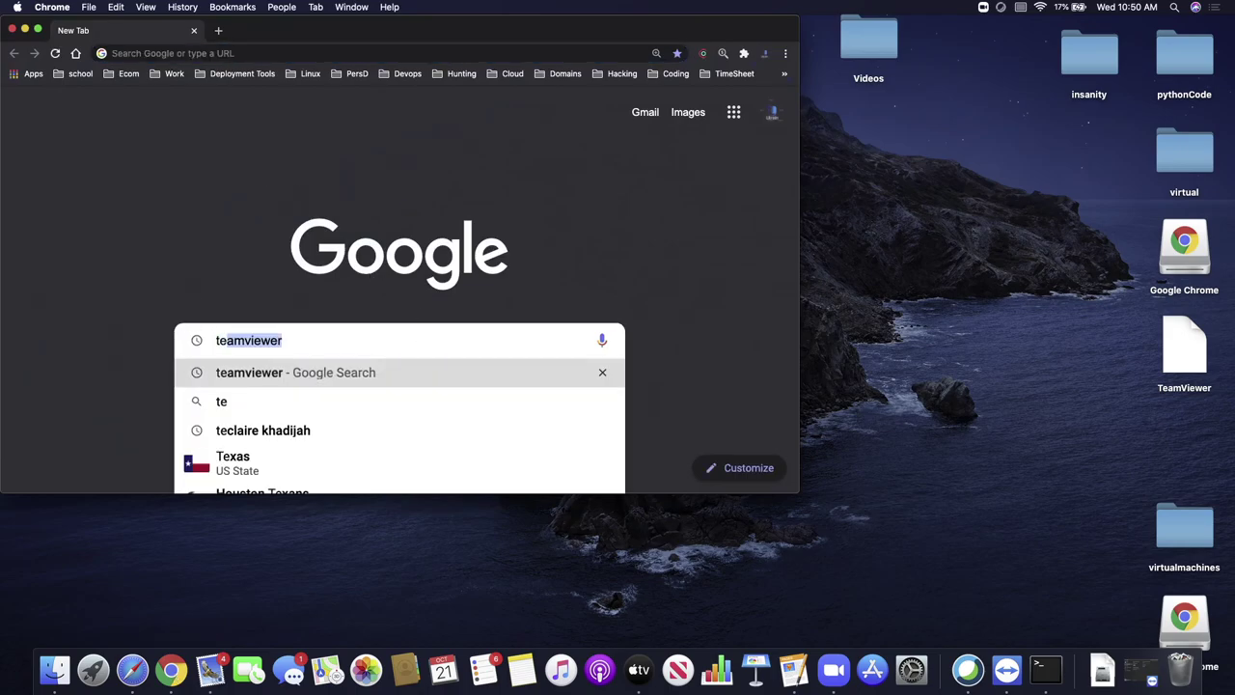
pyautogui.write('iewer')
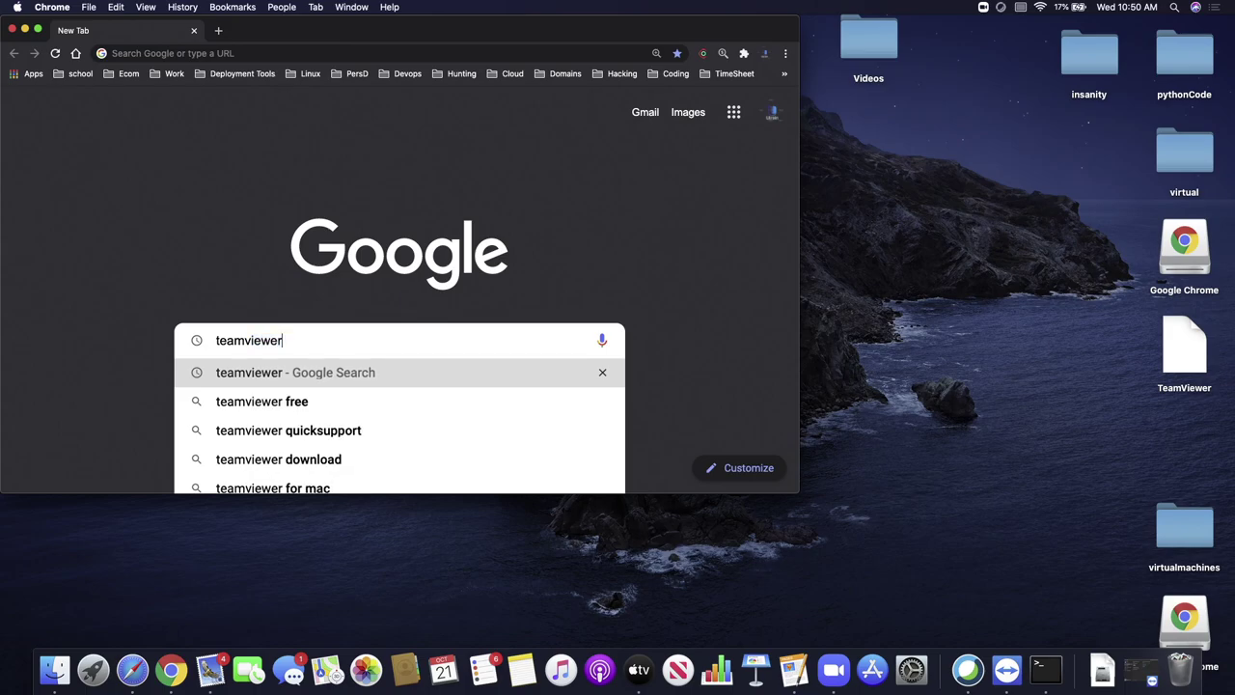
pyautogui.press('Return')
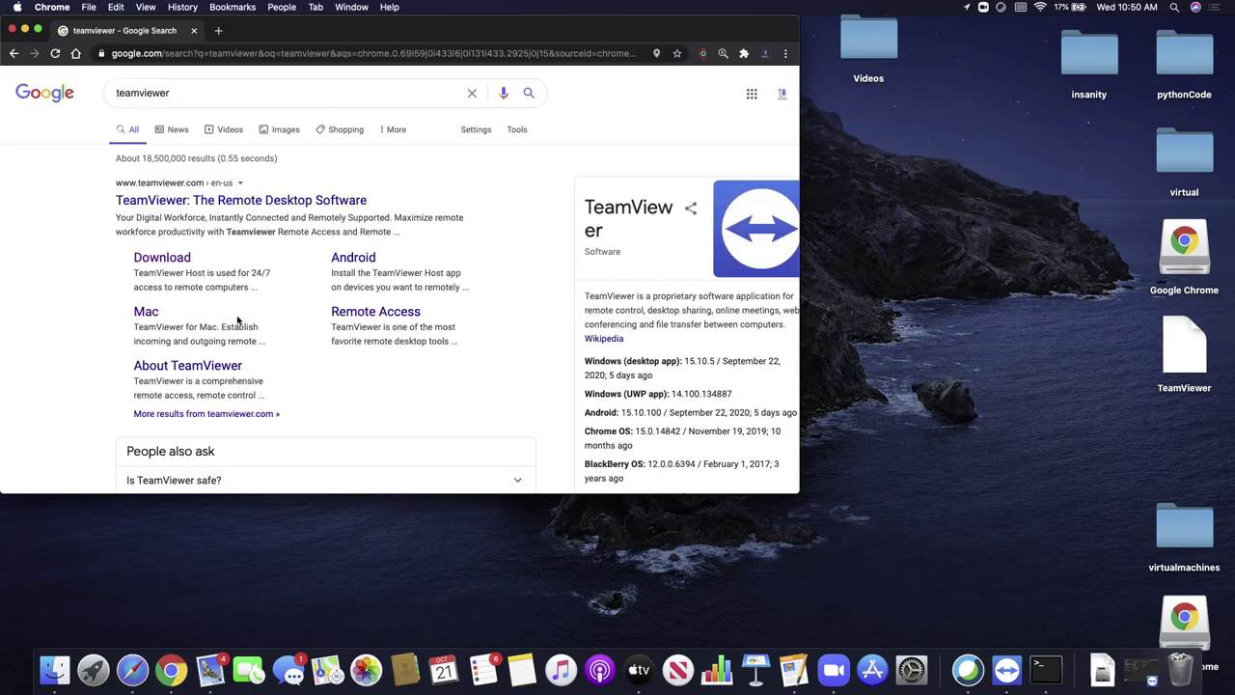
# Download TeamViewer for Mac from teamviewer.com and open TeamViewer (1).dmg
pyautogui.click(162, 258)
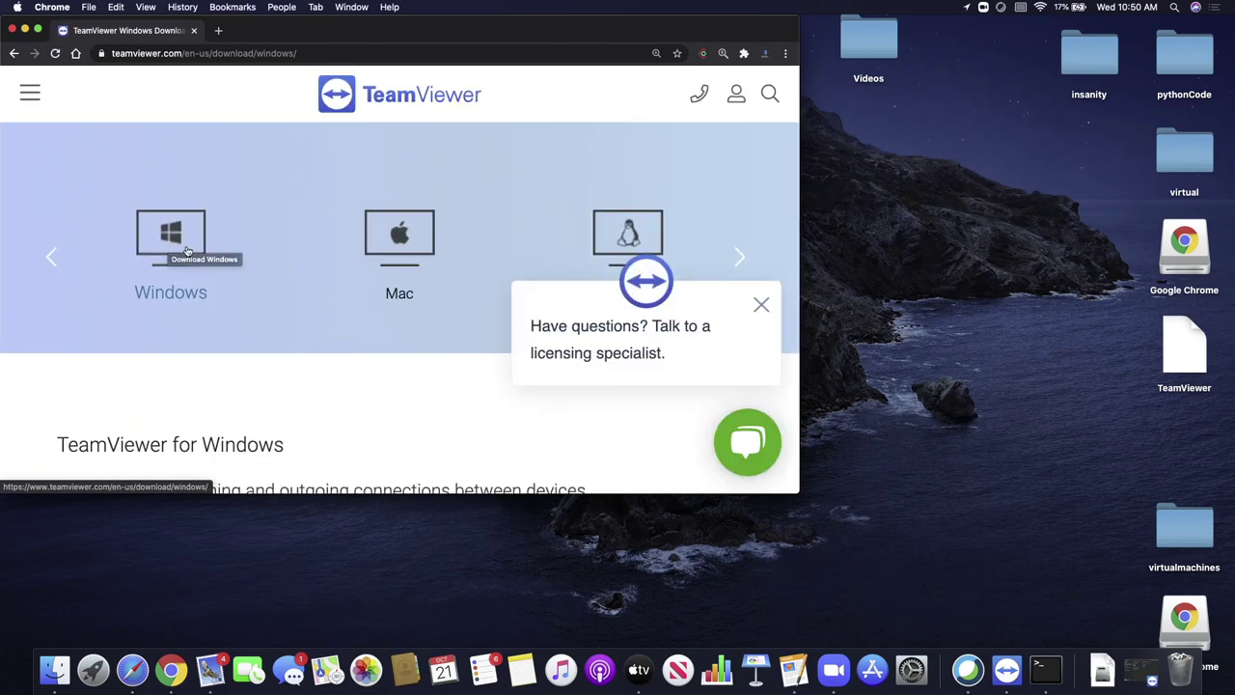
pyautogui.click(404, 237)
pyautogui.scroll(-3, 404, 238)
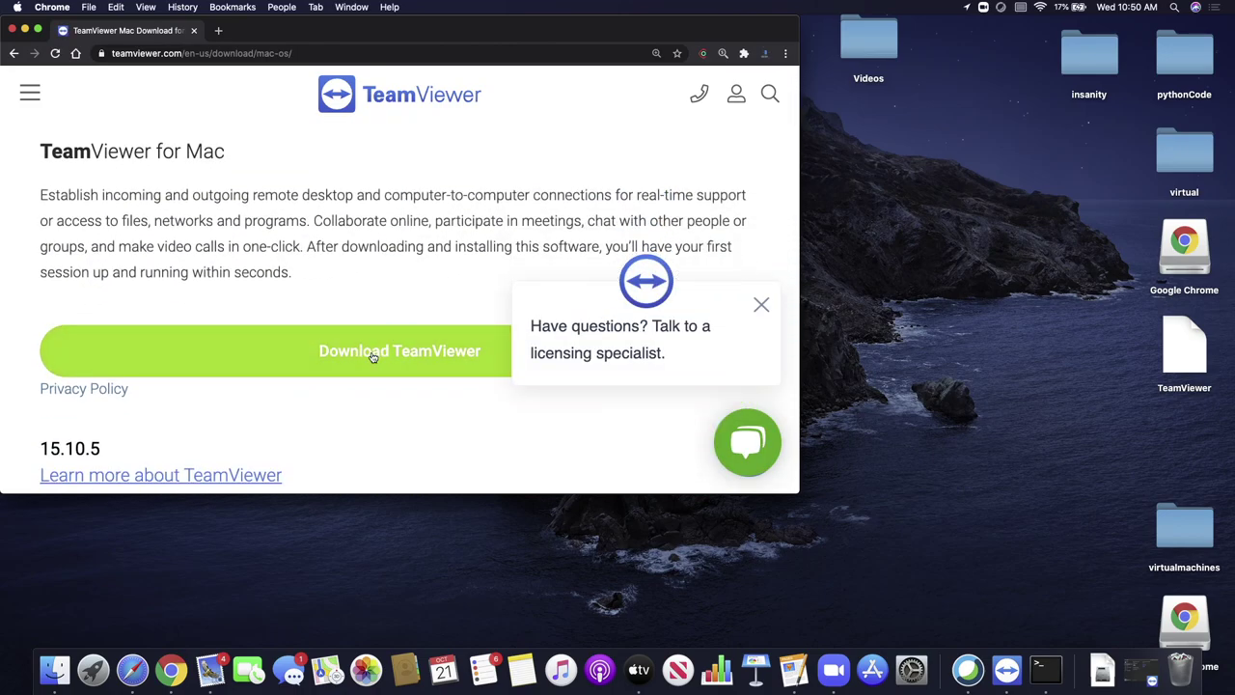
pyautogui.click(372, 356)
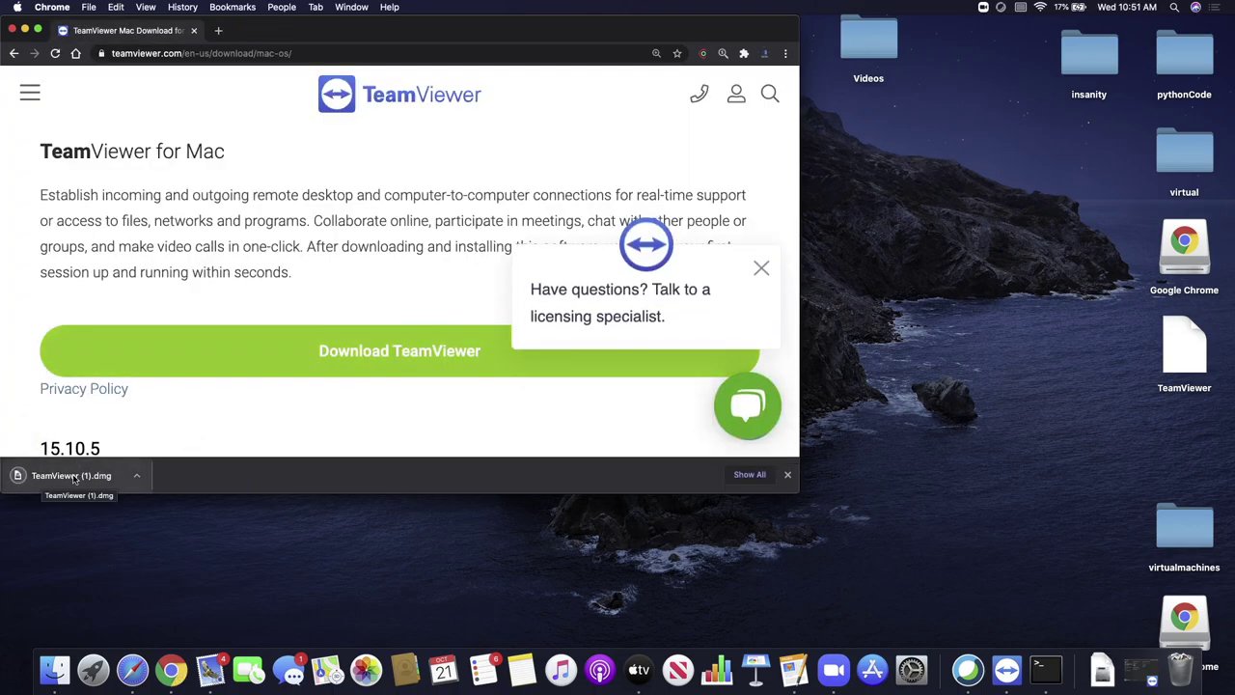
pyautogui.click(38, 30)
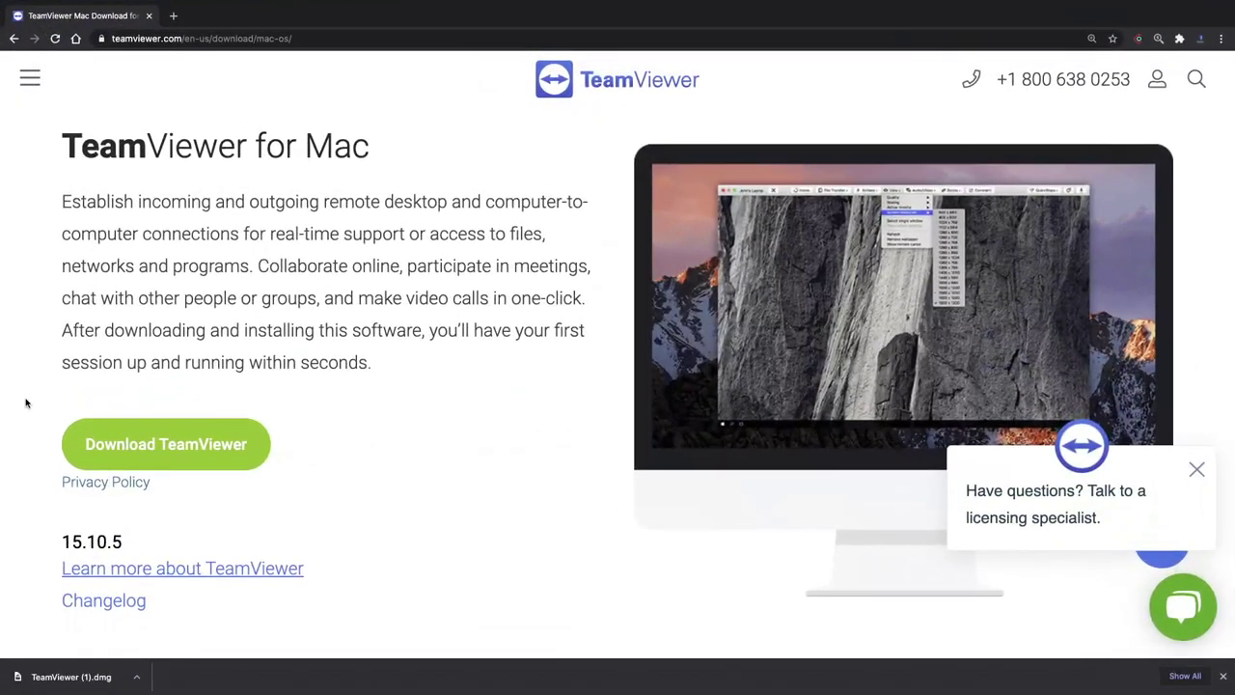
pyautogui.click(82, 681)
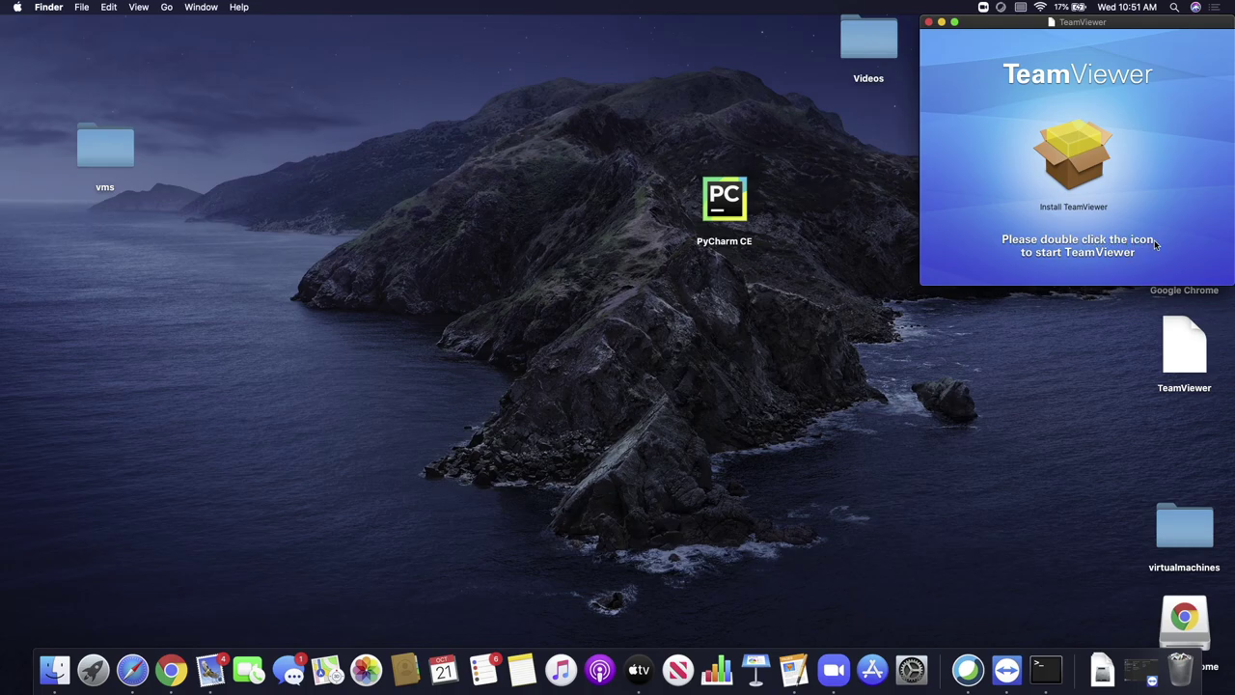
# Run the Install TeamViewer package, accept the license, and start the standard installation
pyautogui.doubleClick(1073, 157)
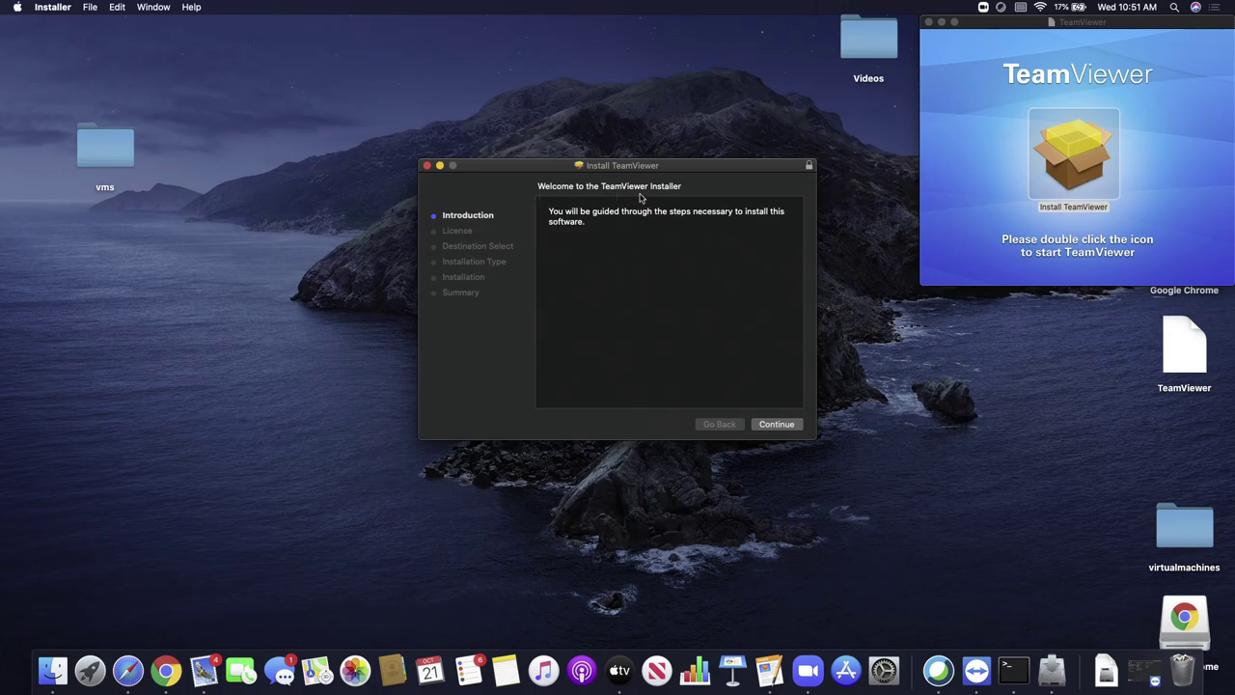
pyautogui.click(779, 425)
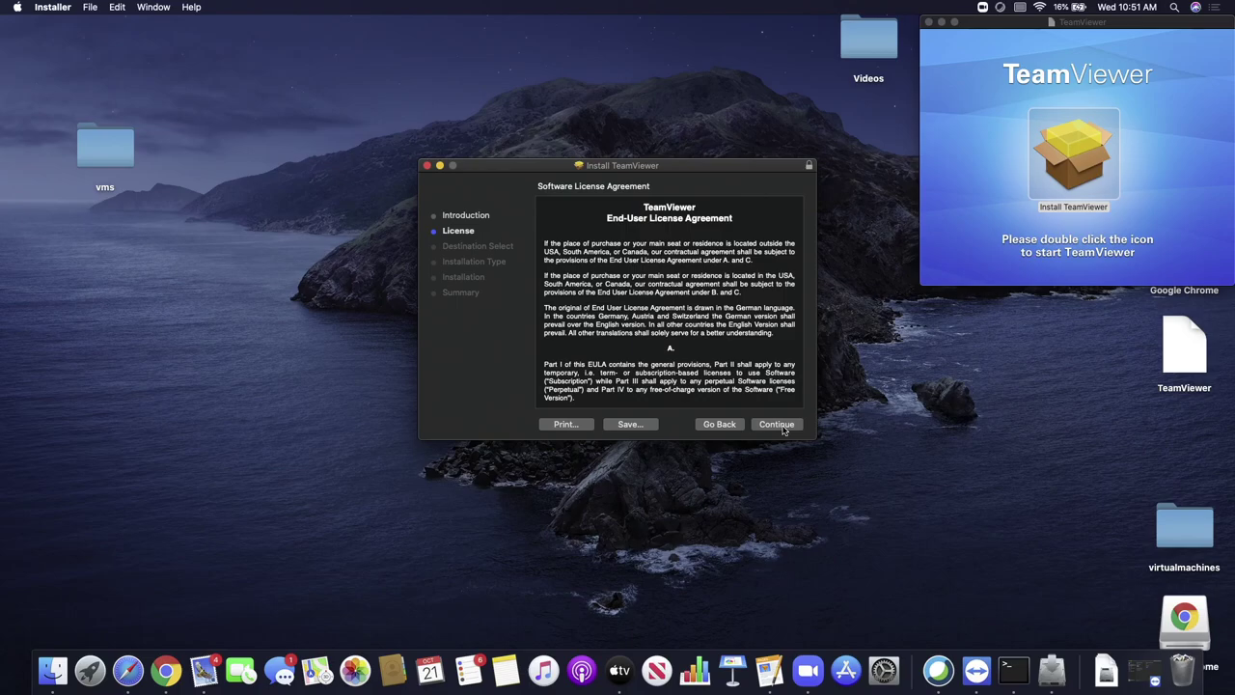
pyautogui.click(780, 427)
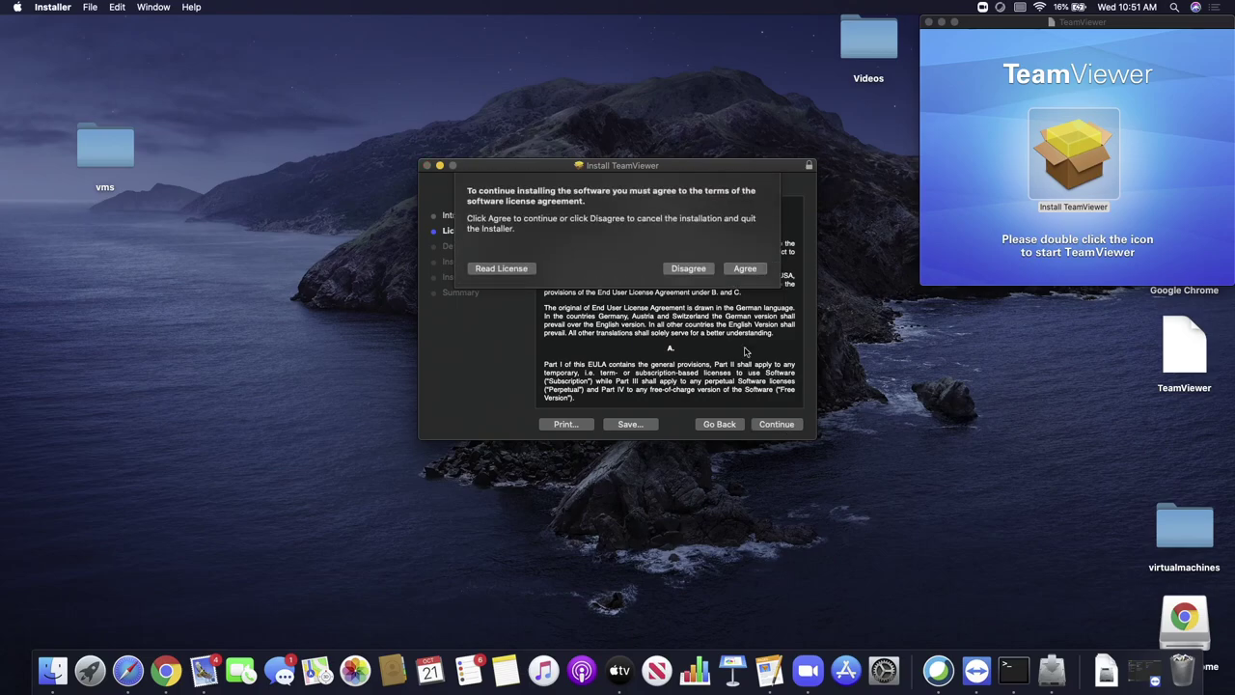
pyautogui.click(746, 269)
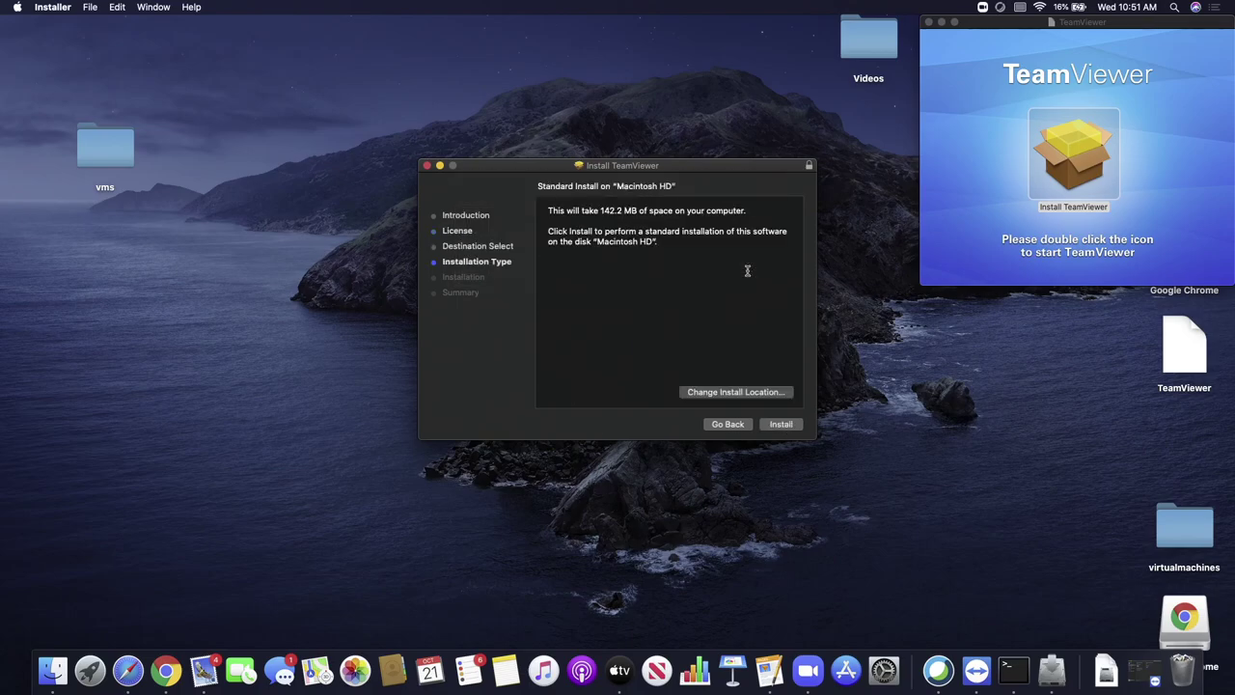
pyautogui.click(784, 427)
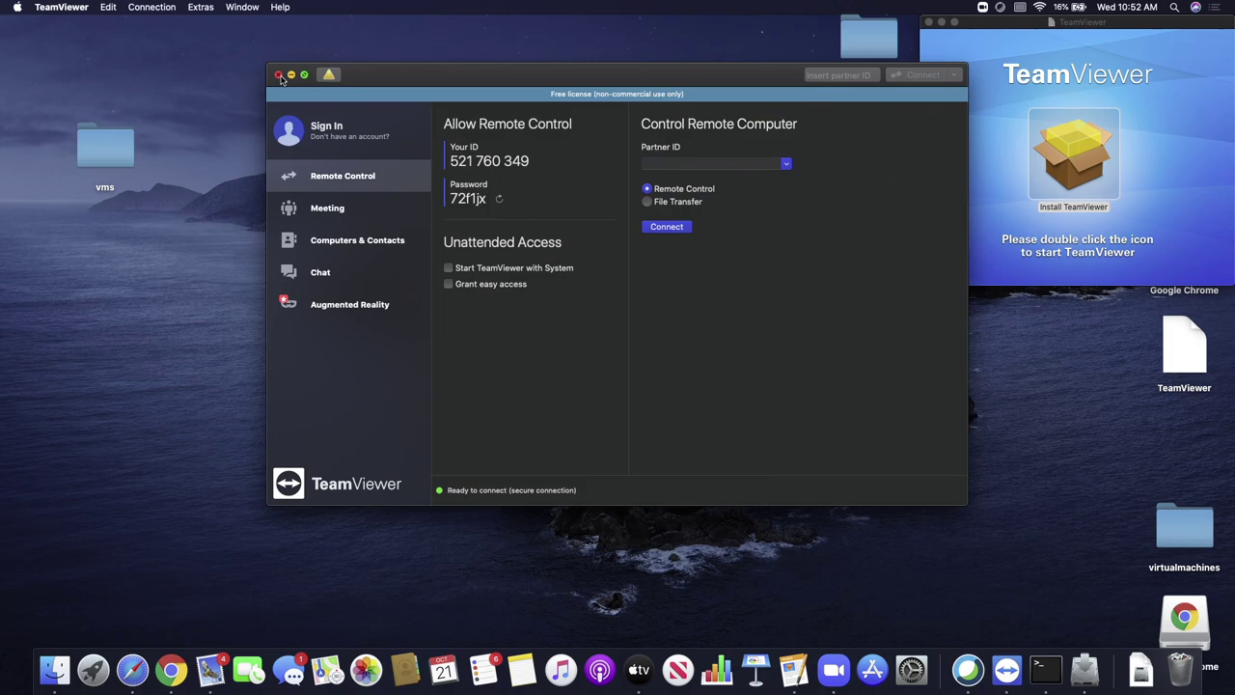
# Close TeamViewer and the finished installer, trash the package, and close the disk image window
pyautogui.click(279, 75)
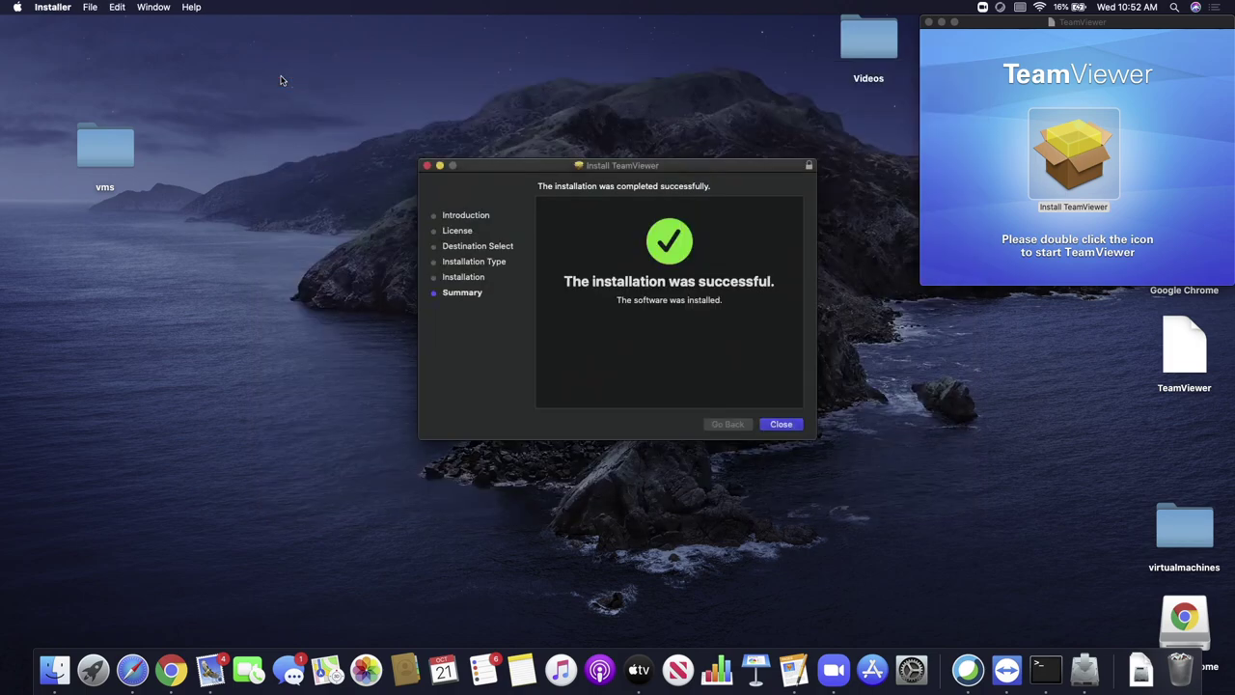
pyautogui.click(781, 426)
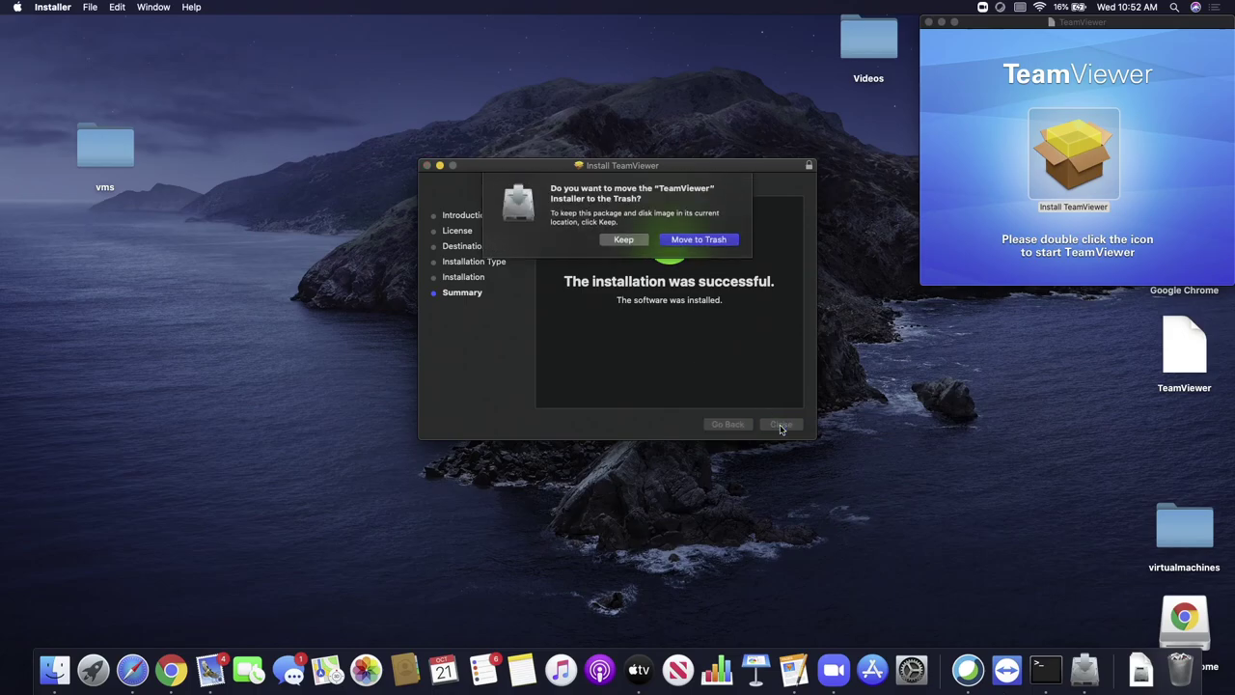
pyautogui.click(696, 238)
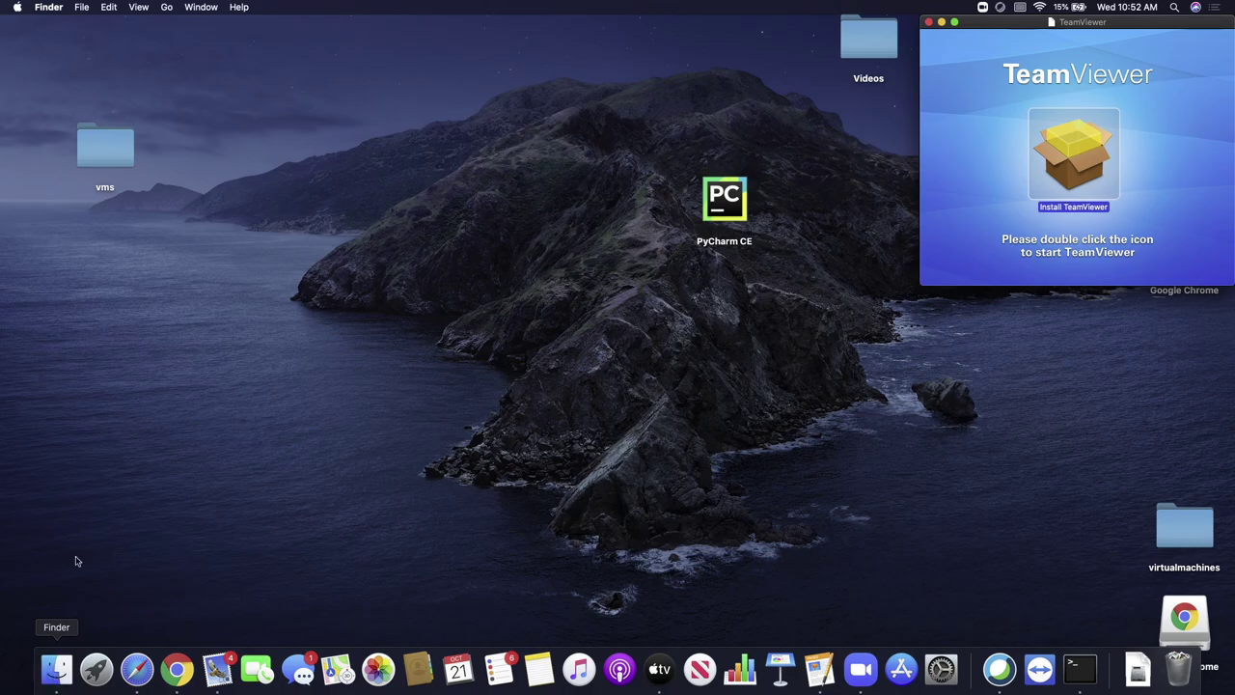
pyautogui.click(928, 23)
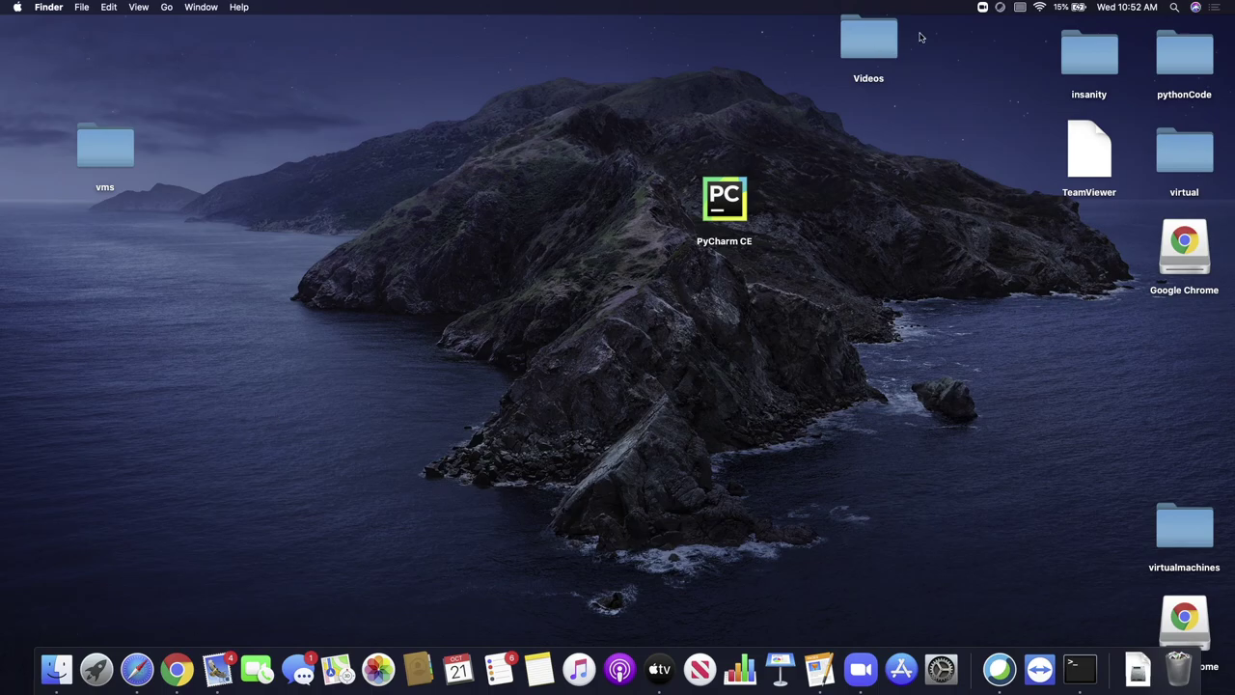
# Launch TeamViewer through Spotlight with 'team', then close its window
pyautogui.click(1174, 8)
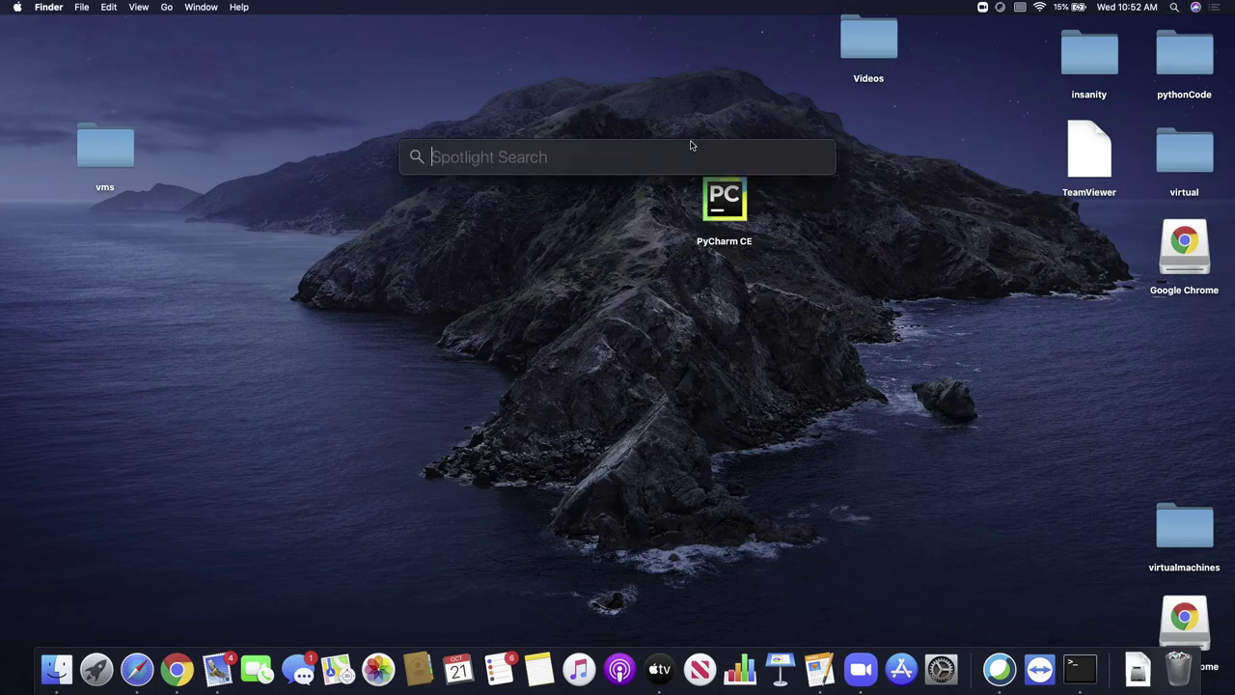
pyautogui.write('team')
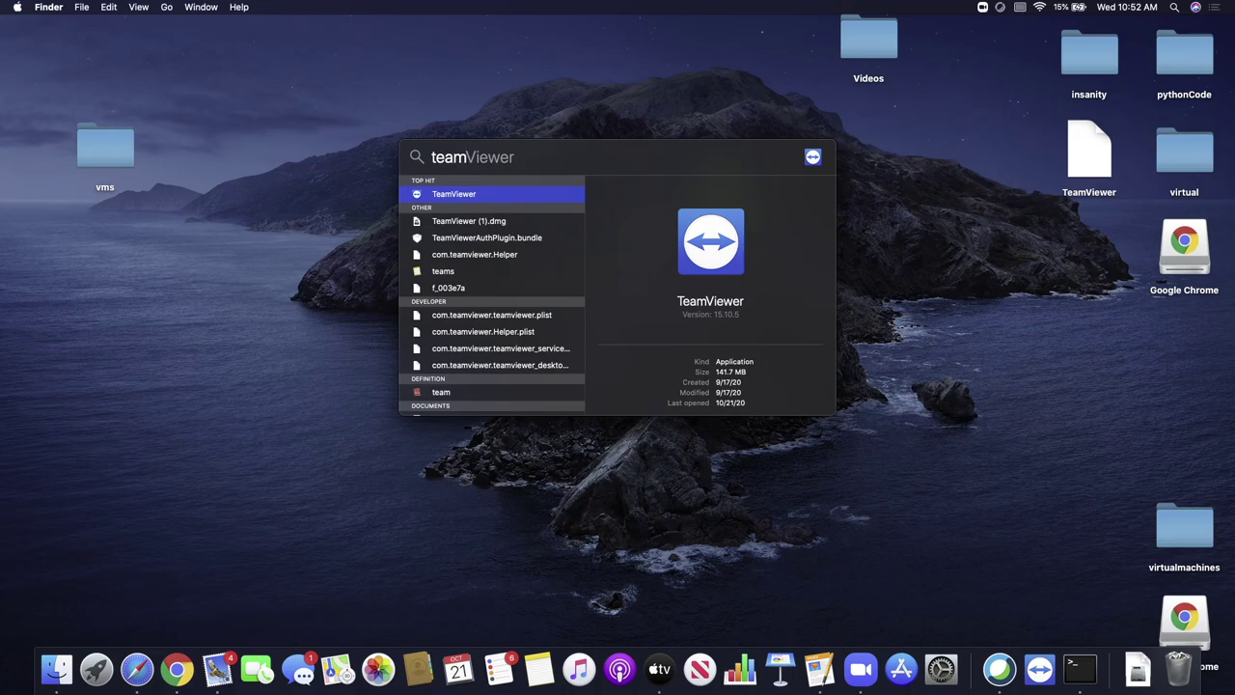
pyautogui.press('Return')
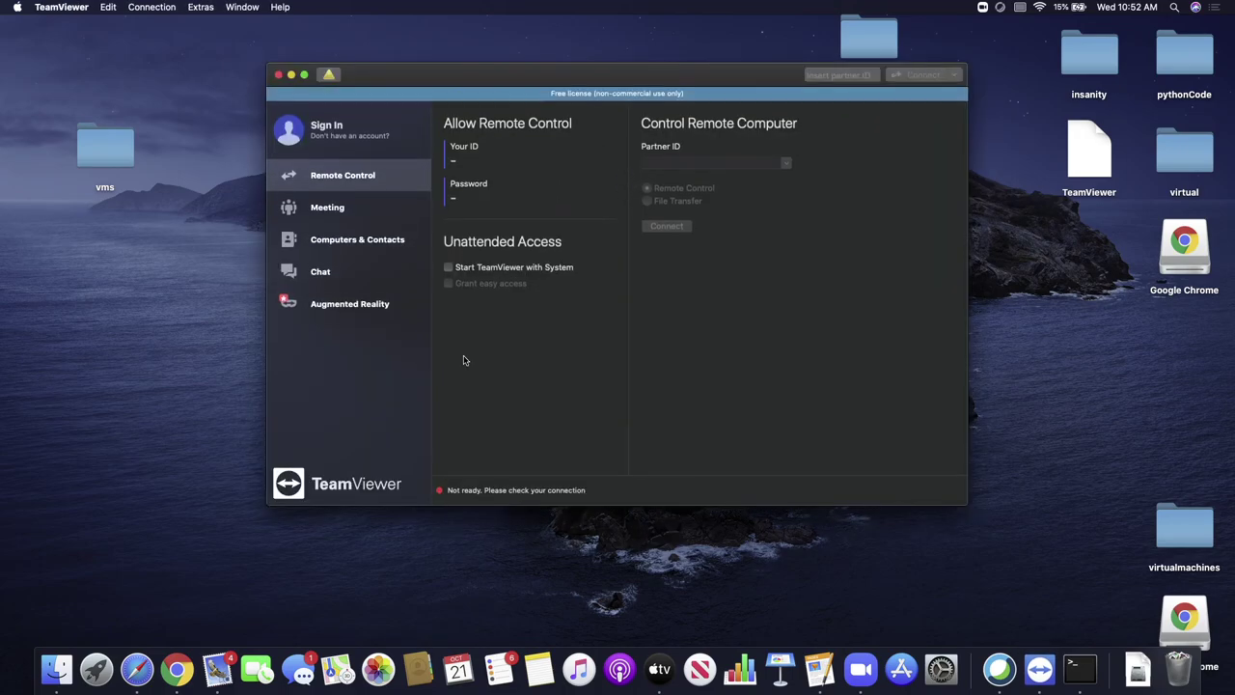
pyautogui.click(279, 75)
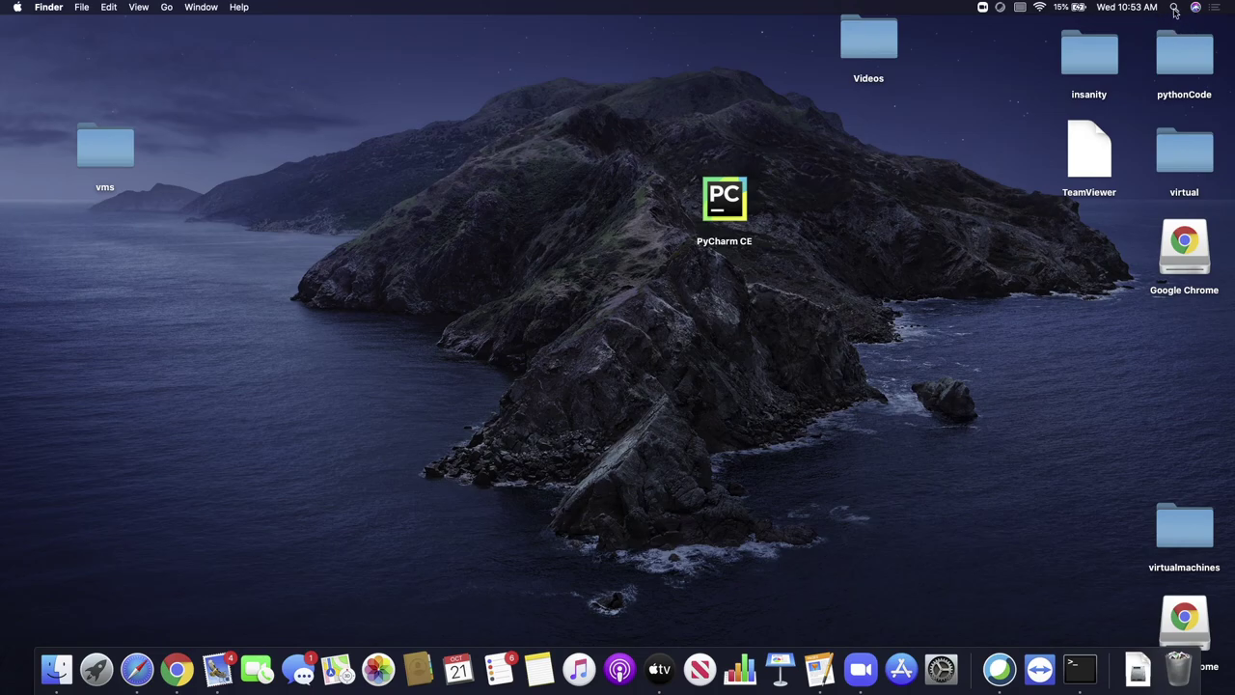
# Launch Google Chrome through Spotlight with 'goo' and close the TeamViewer download page window
pyautogui.click(1174, 8)
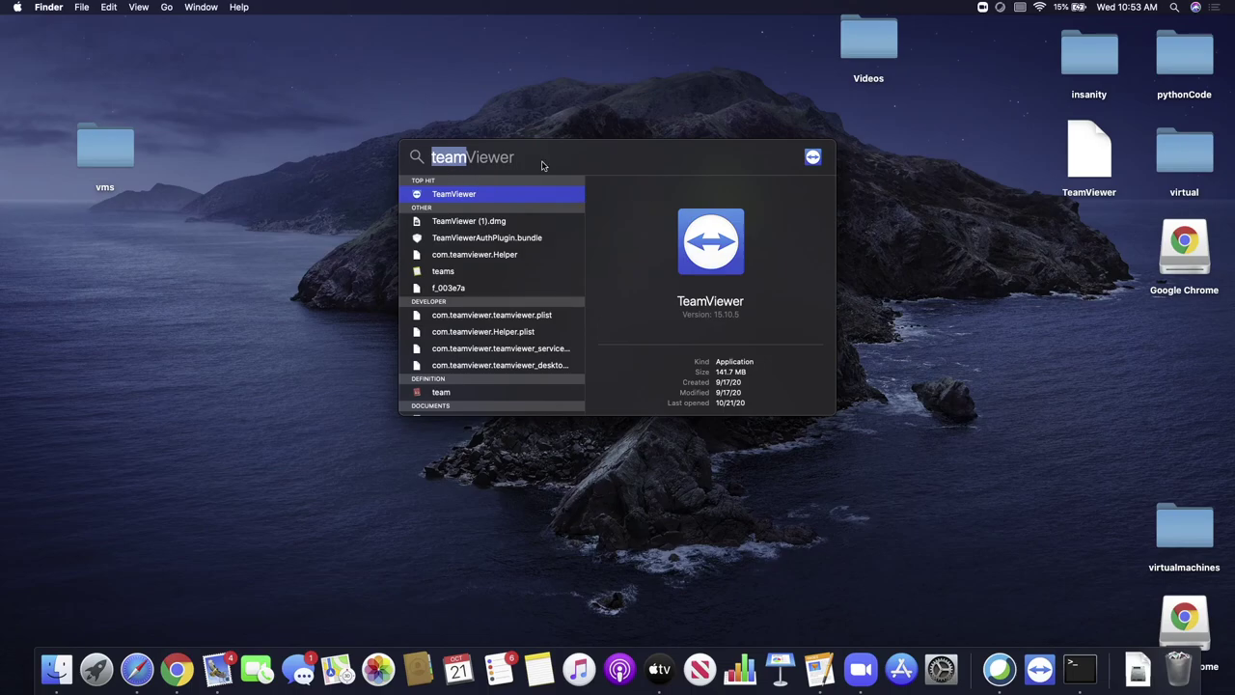
pyautogui.write('goo')
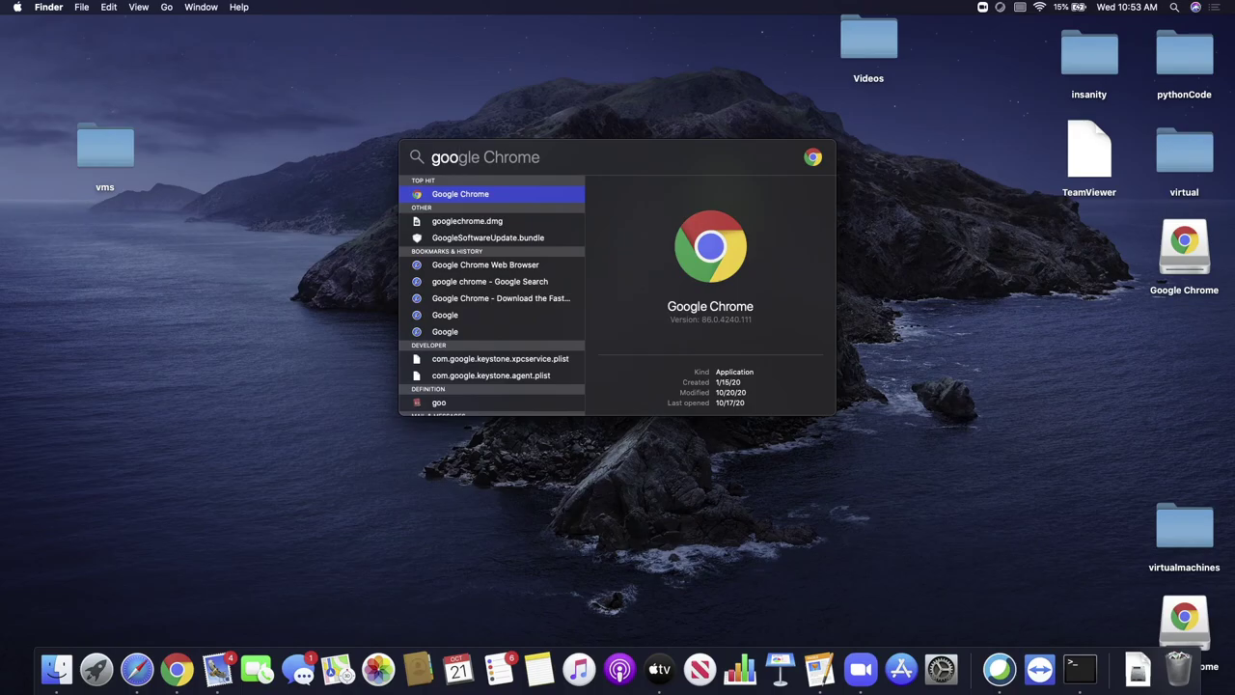
pyautogui.press('Return')
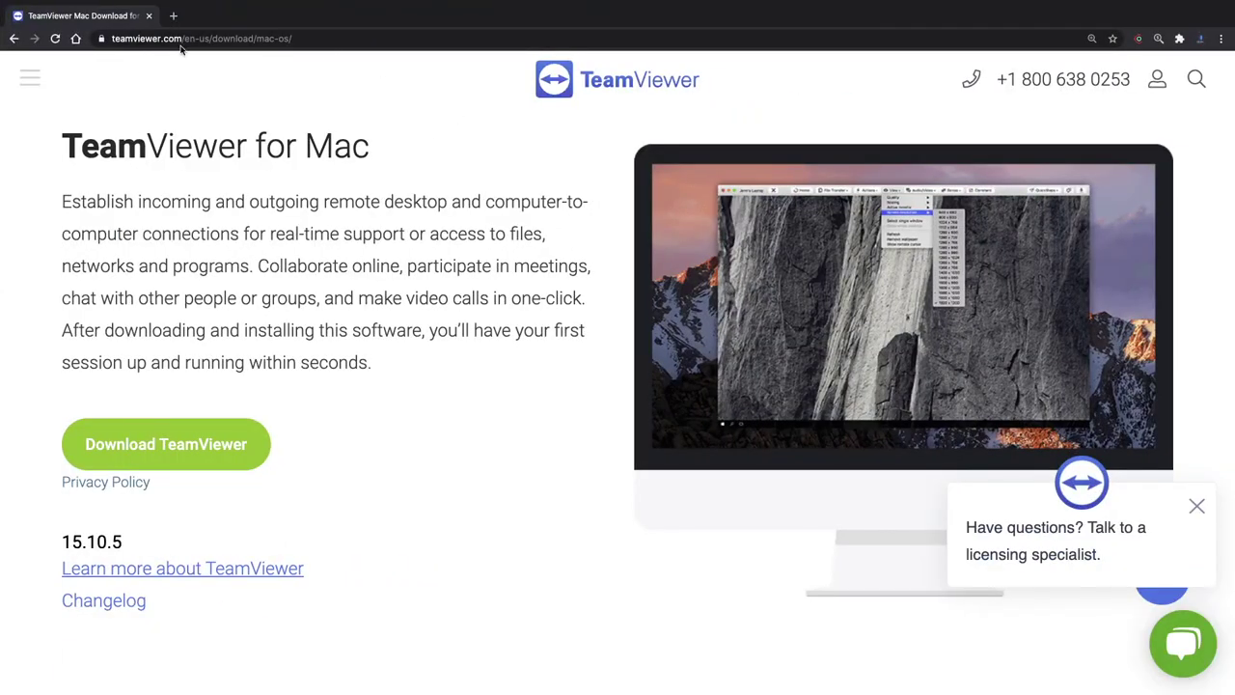
pyautogui.click(149, 16)
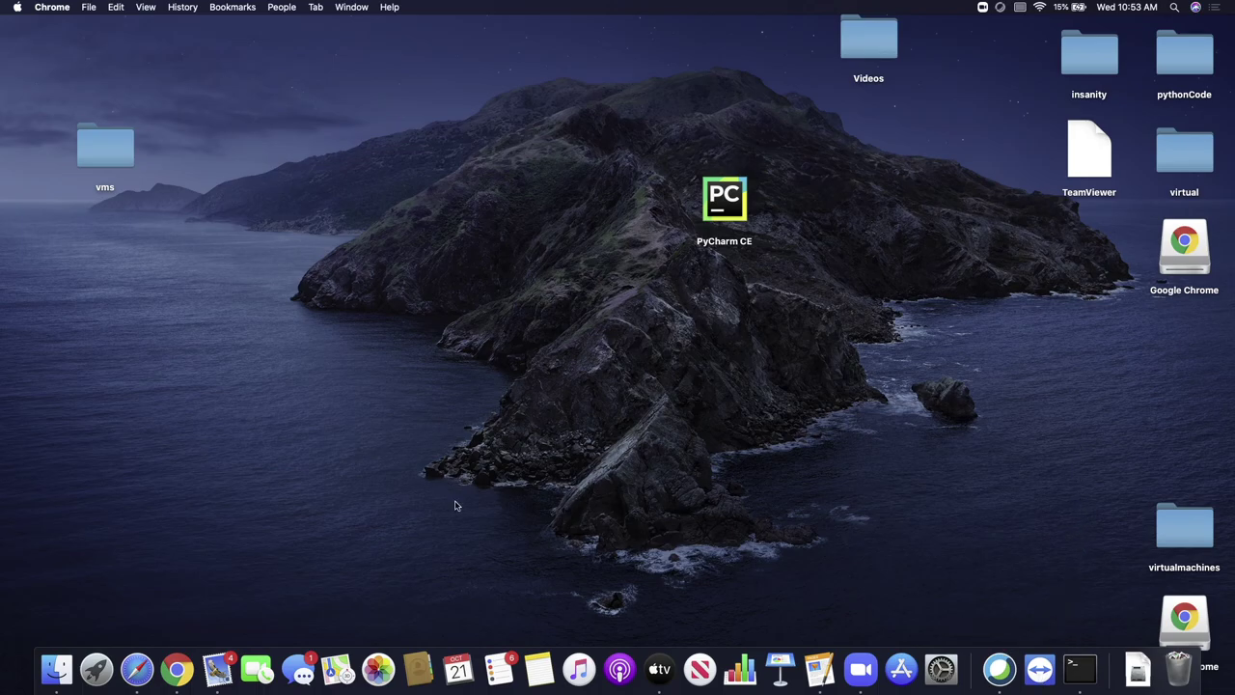
# Search 'virtualbox' in a new Chrome window and open the VirtualBox downloads page full screen
pyautogui.click(183, 668)
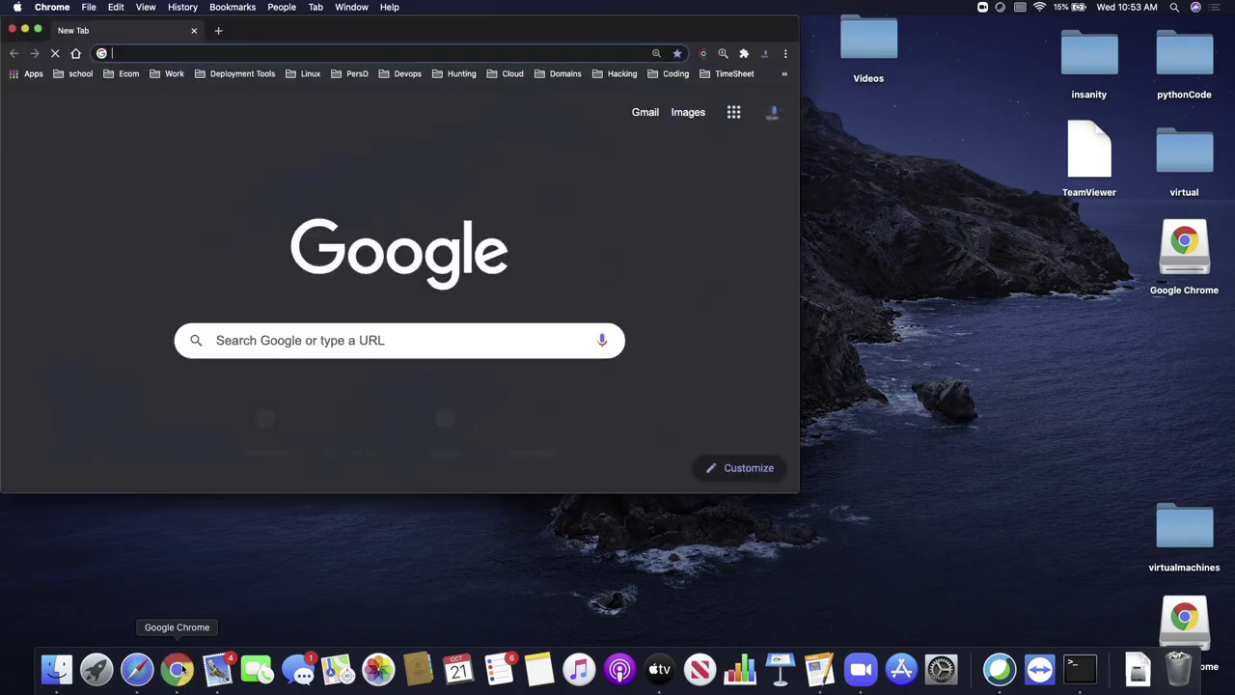
pyautogui.write('vi')
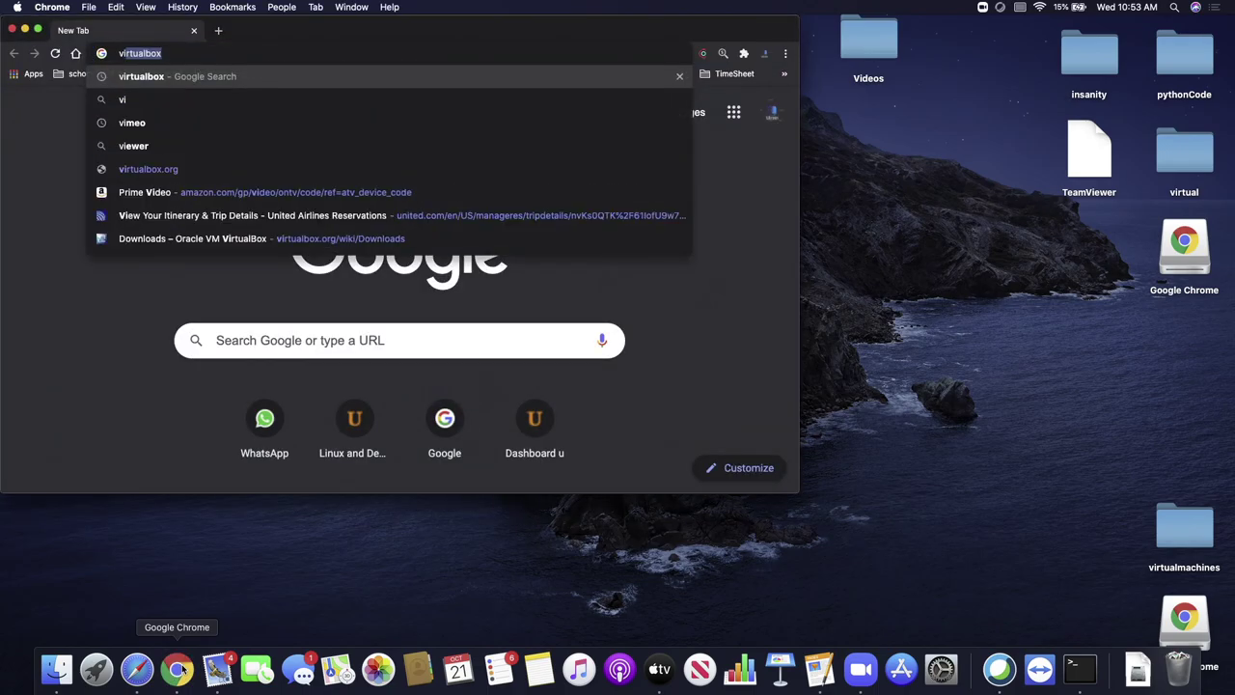
pyautogui.write('rtualbox')
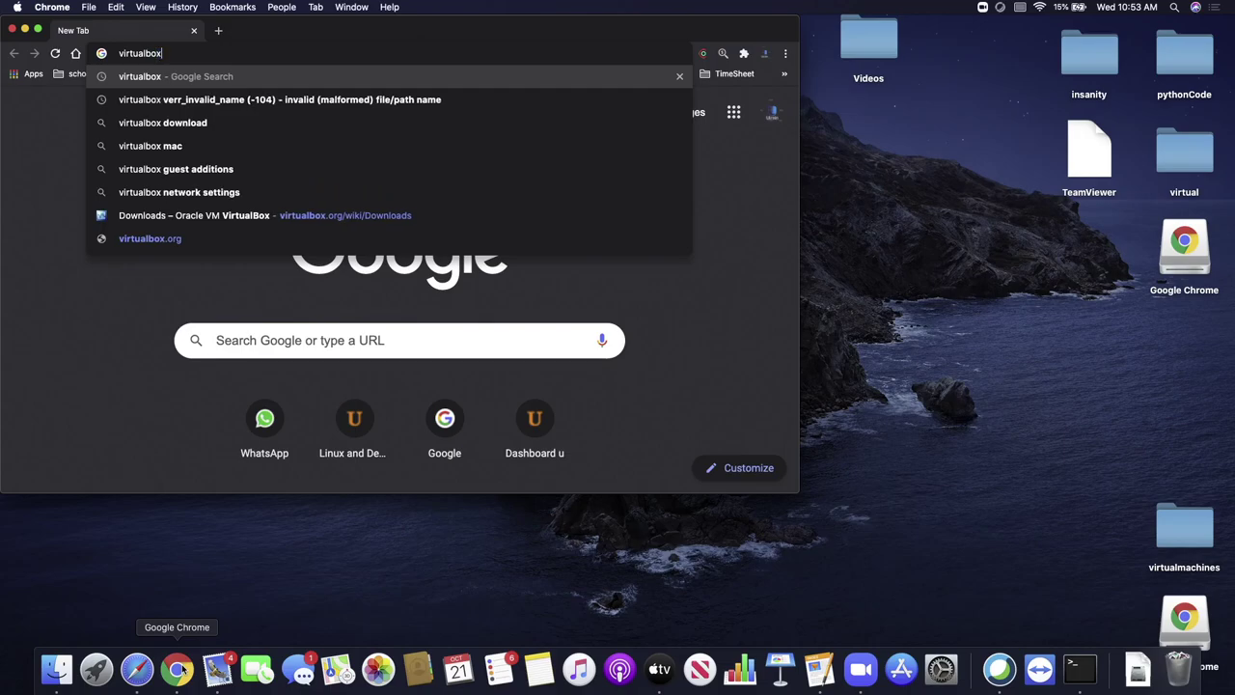
pyautogui.press('Return')
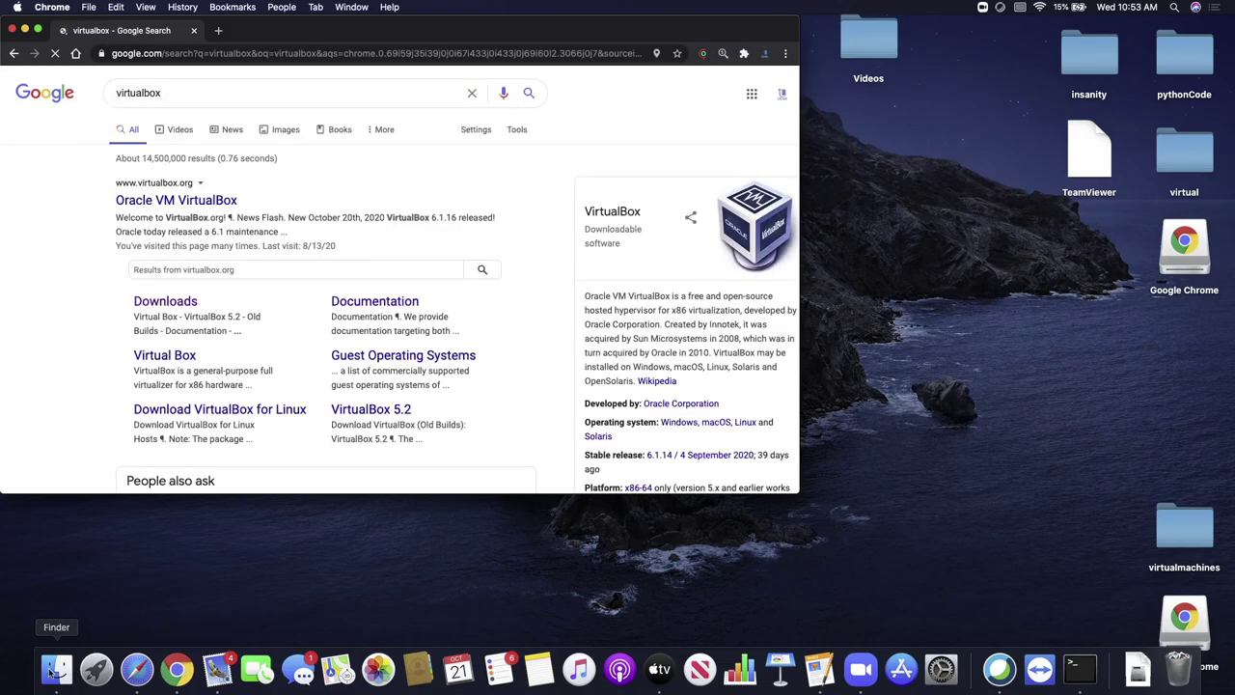
pyautogui.click(160, 304)
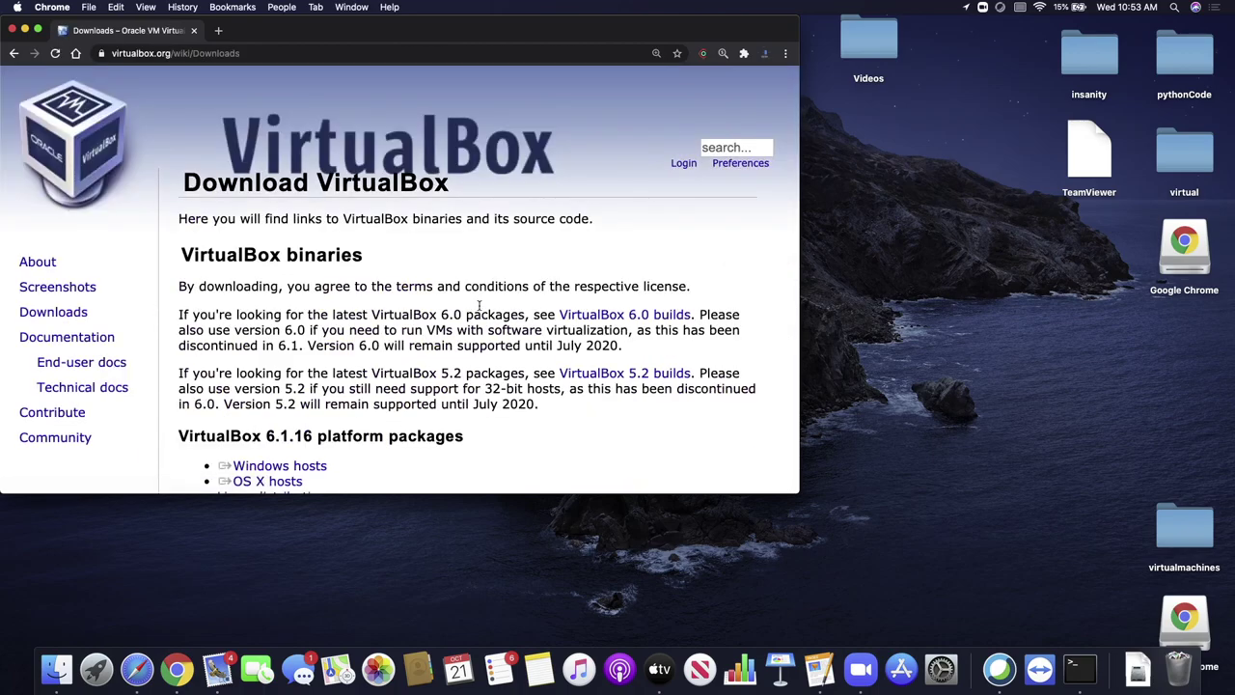
pyautogui.click(39, 30)
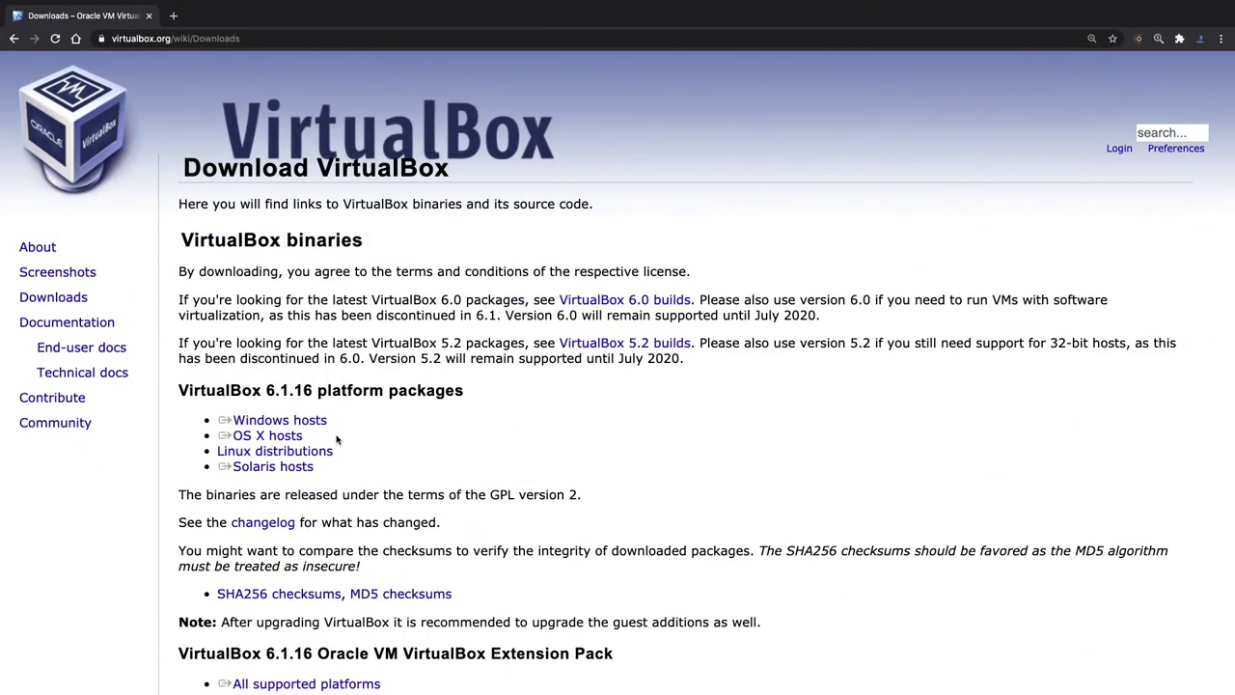
# Download VirtualBox-6.1.16-140961-OSX.dmg for OS X hosts and open it from the download bar
pyautogui.tripleClick(340, 441)
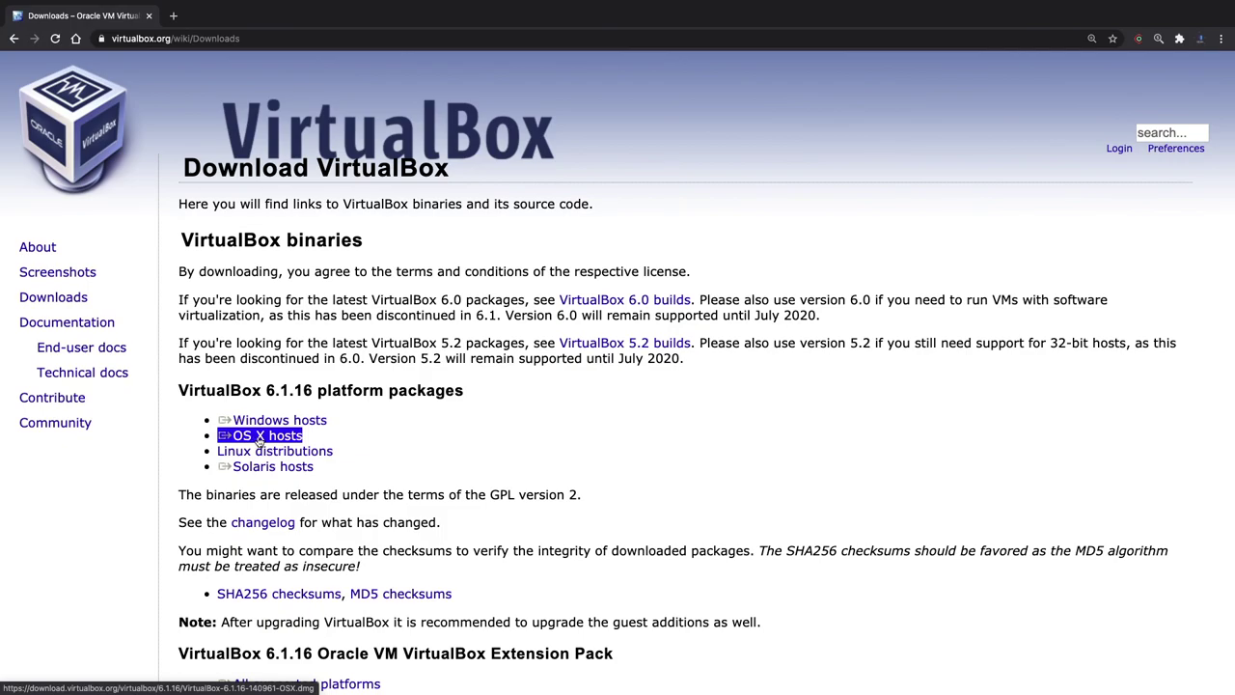
pyautogui.click(259, 441)
pyautogui.click(43, 616)
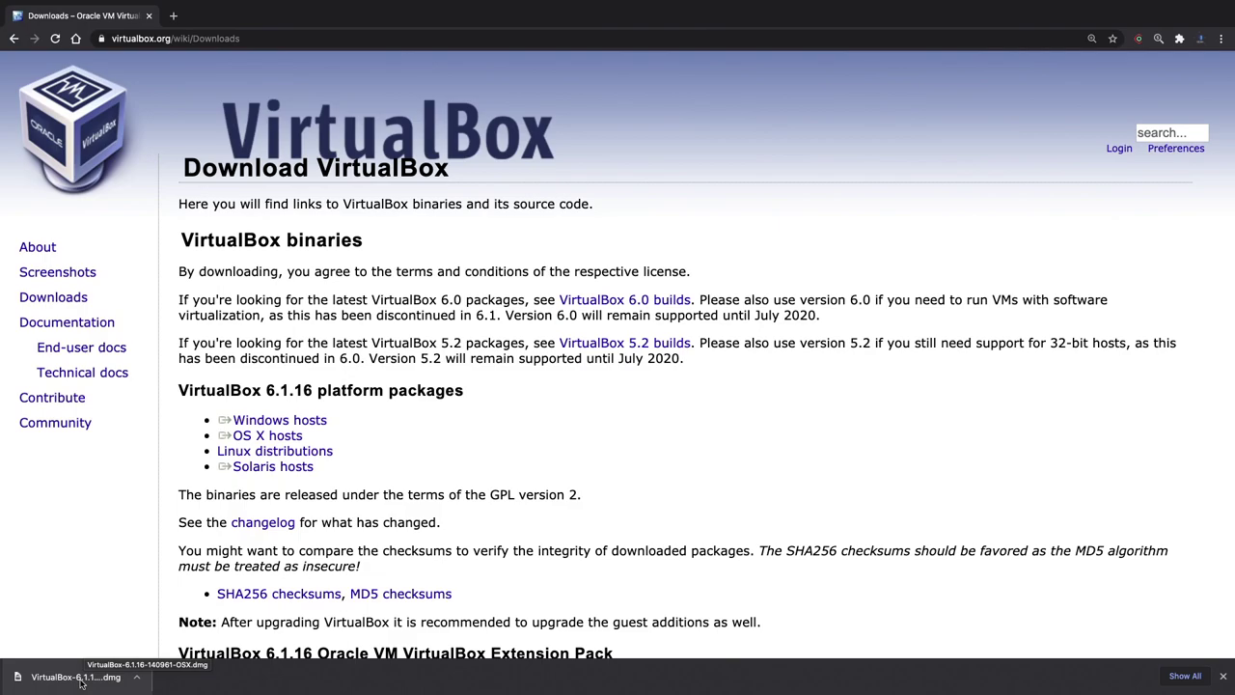
pyautogui.click(82, 680)
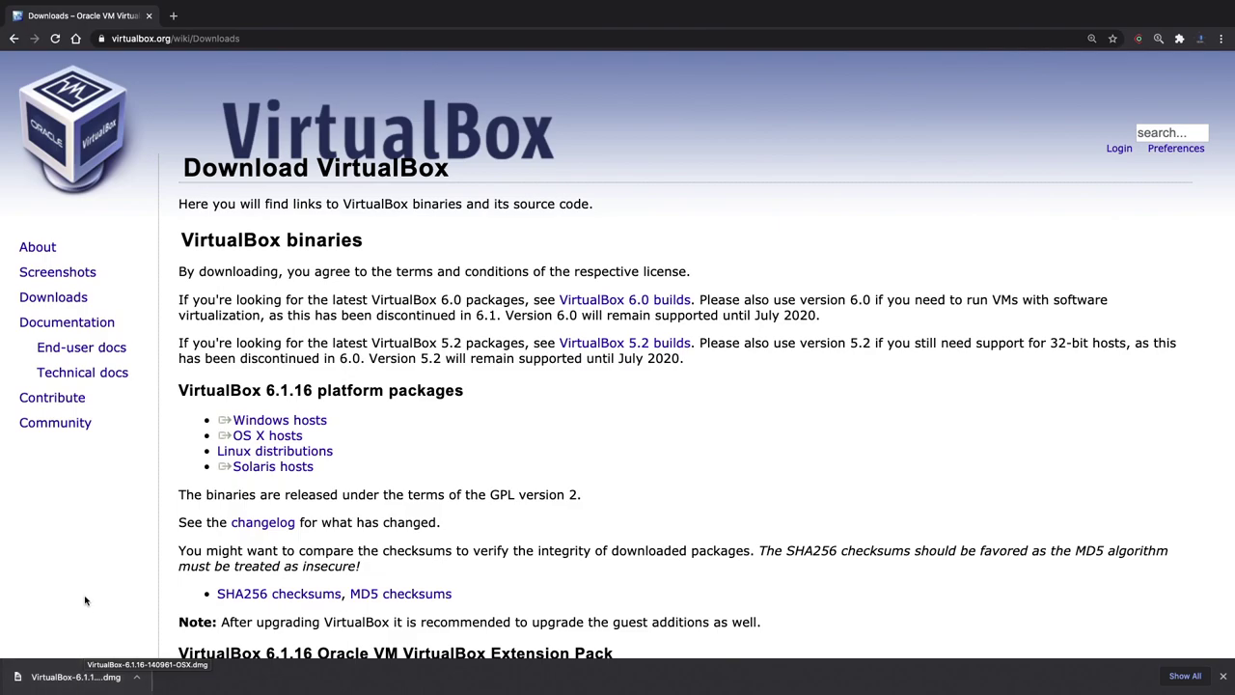
pyautogui.click(86, 680)
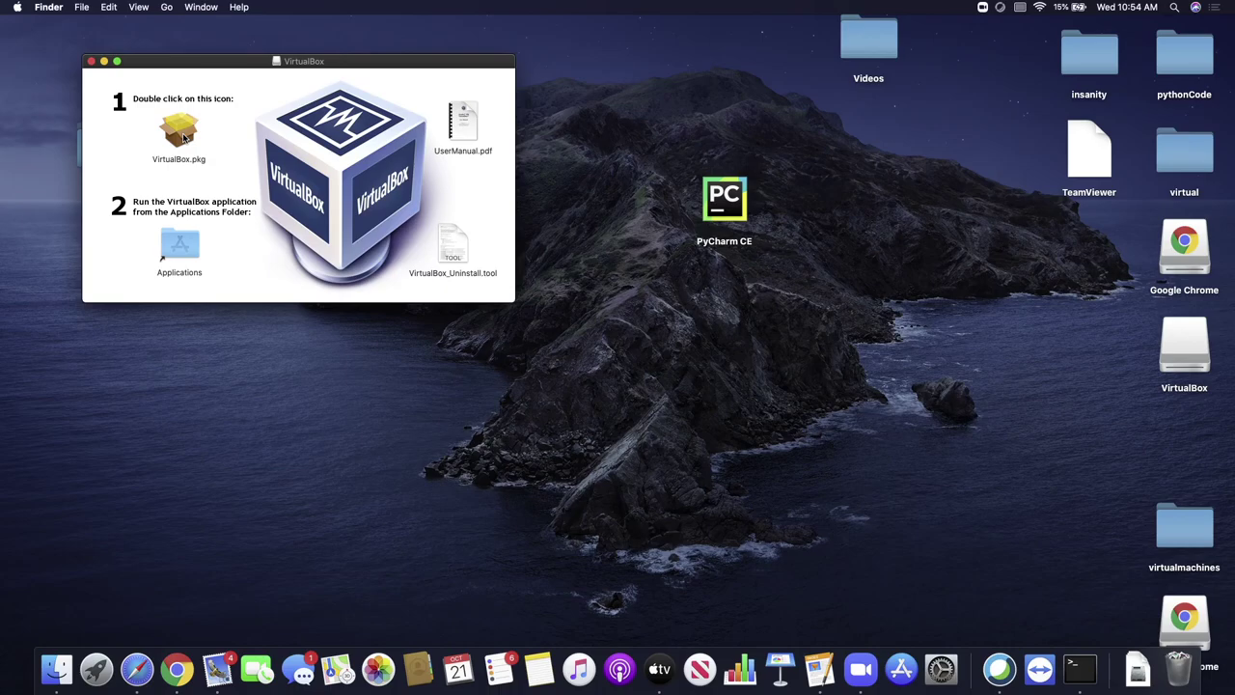
# Run VirtualBox.pkg, allow the pre-install check, do the standard install, and close the installer
pyautogui.doubleClick(184, 138)
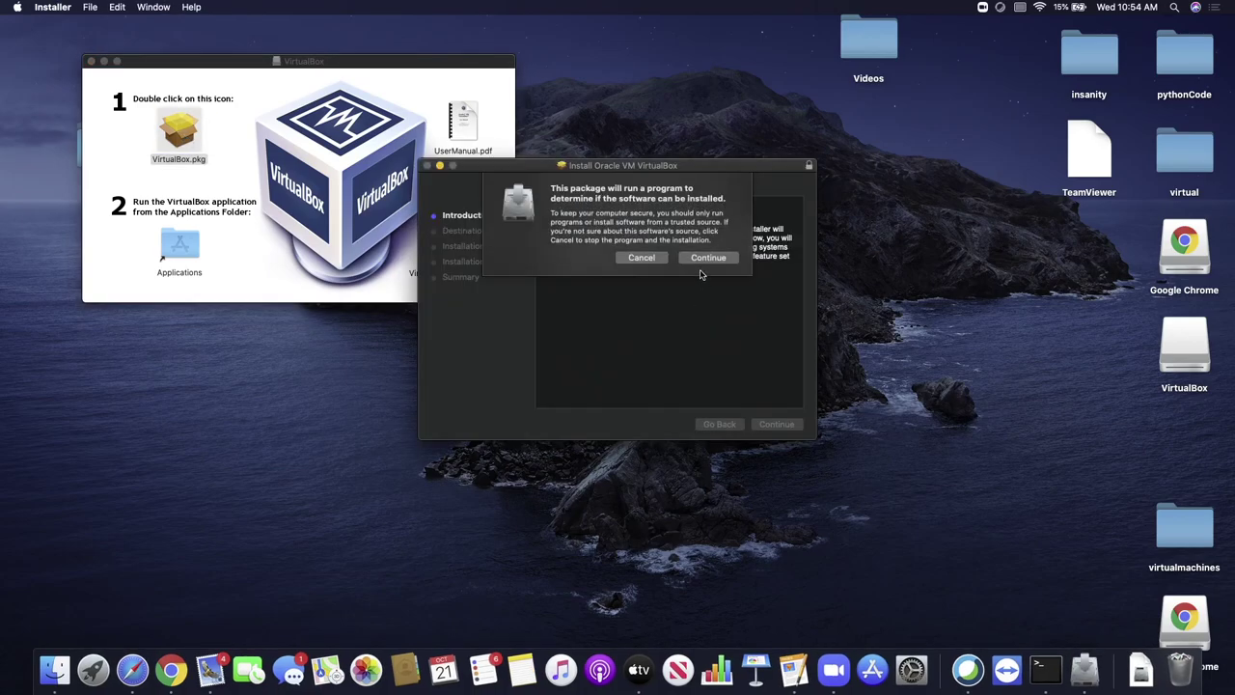
pyautogui.click(709, 258)
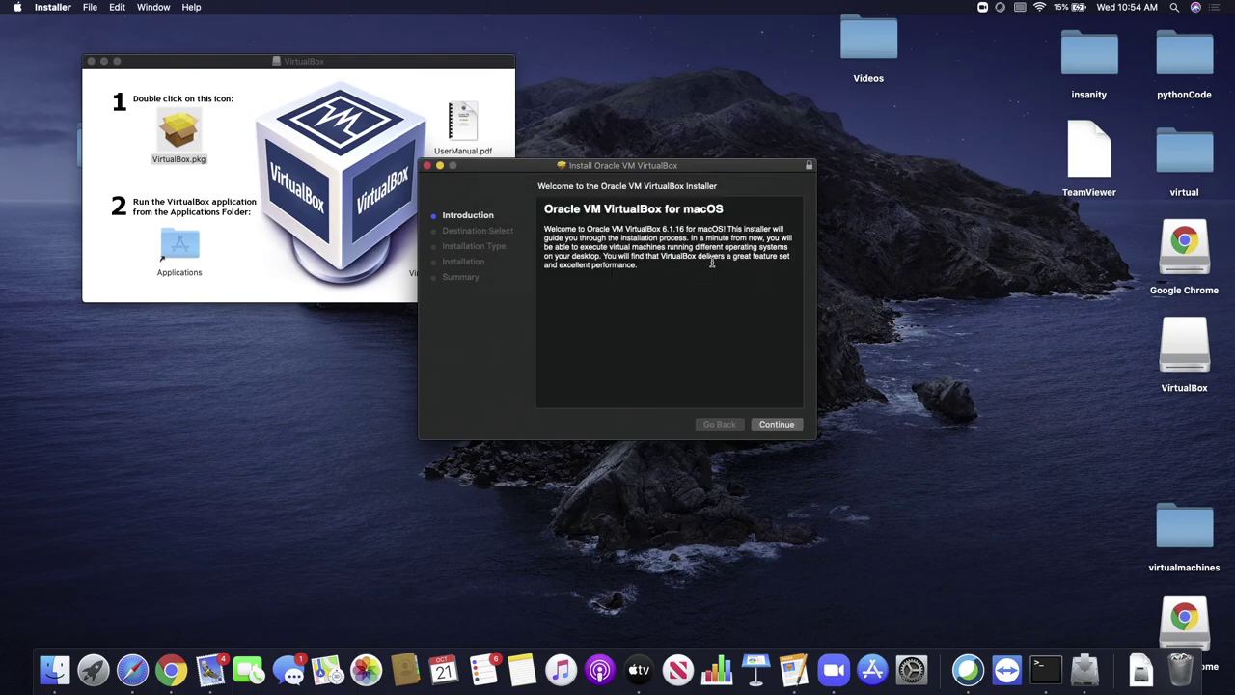
pyautogui.click(785, 428)
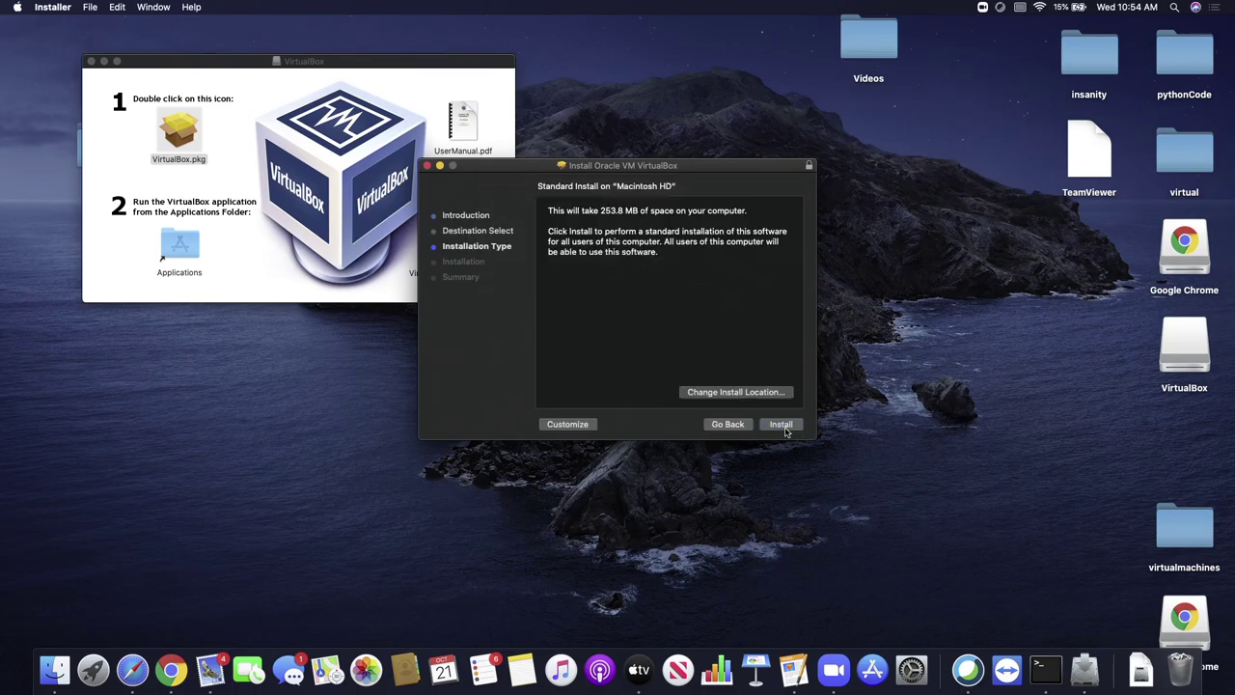
pyautogui.click(783, 426)
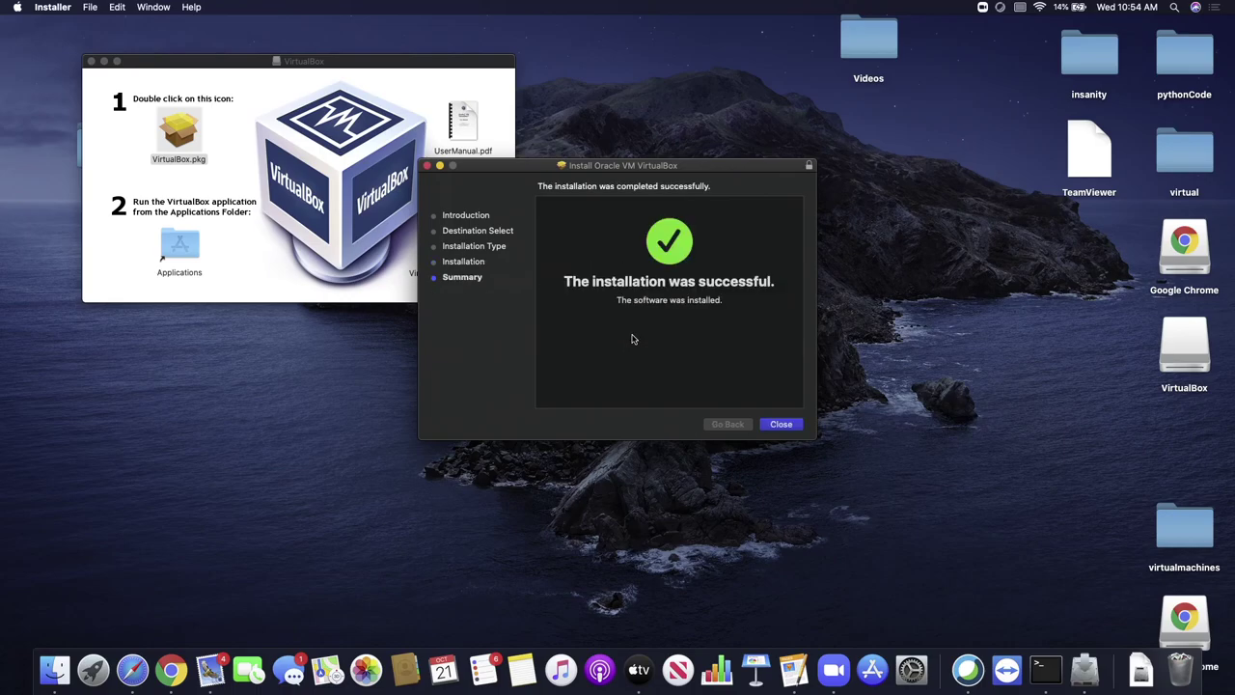
pyautogui.click(780, 424)
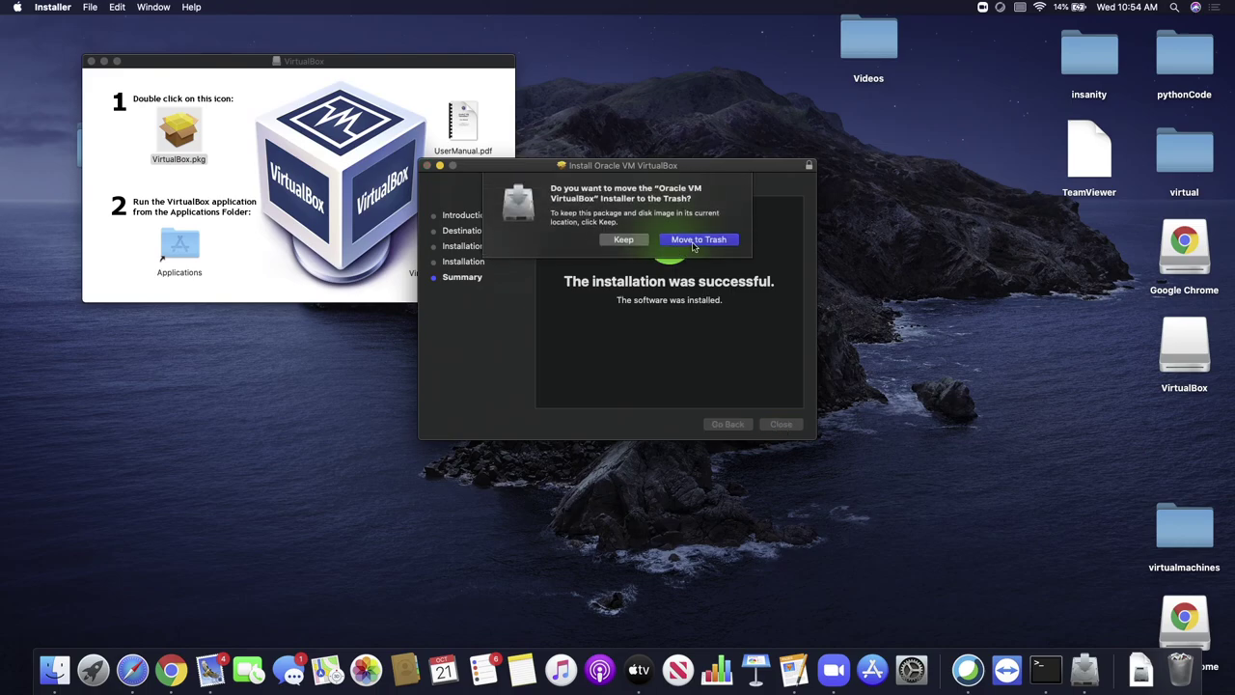
# Move the VirtualBox installer to the Trash after the installation
pyautogui.click(695, 241)
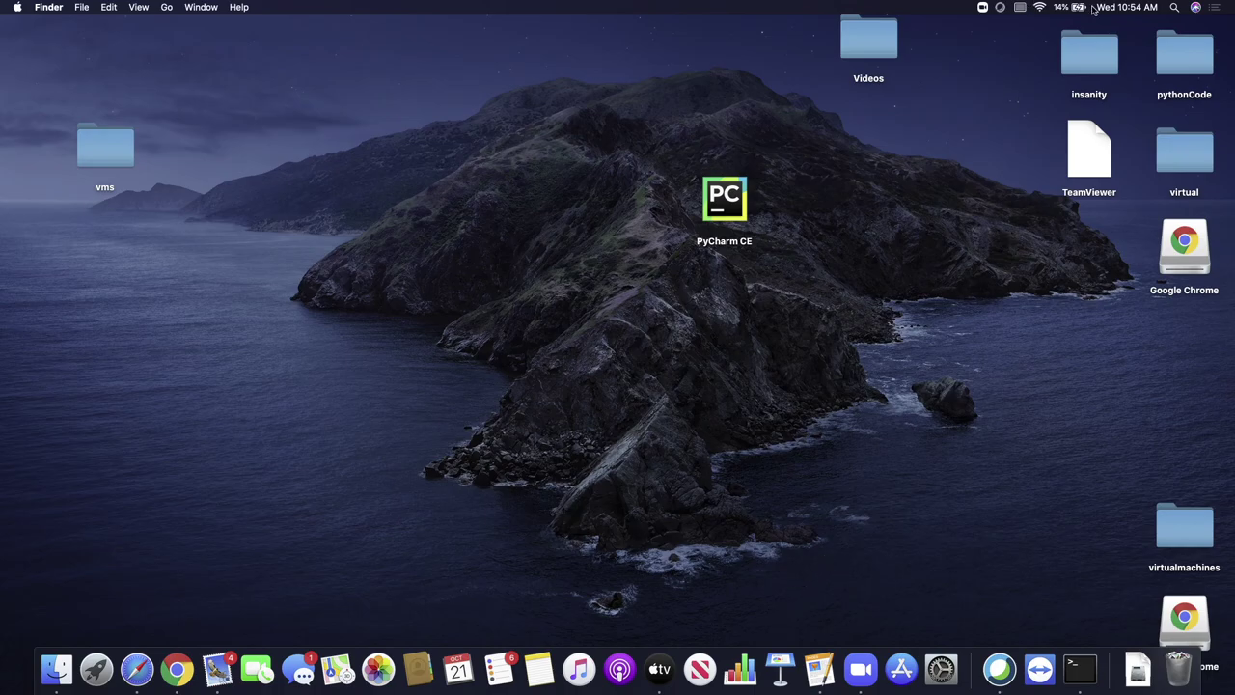
# Launch VirtualBox from a Spotlight search for 'virtuabox'
pyautogui.click(1176, 9)
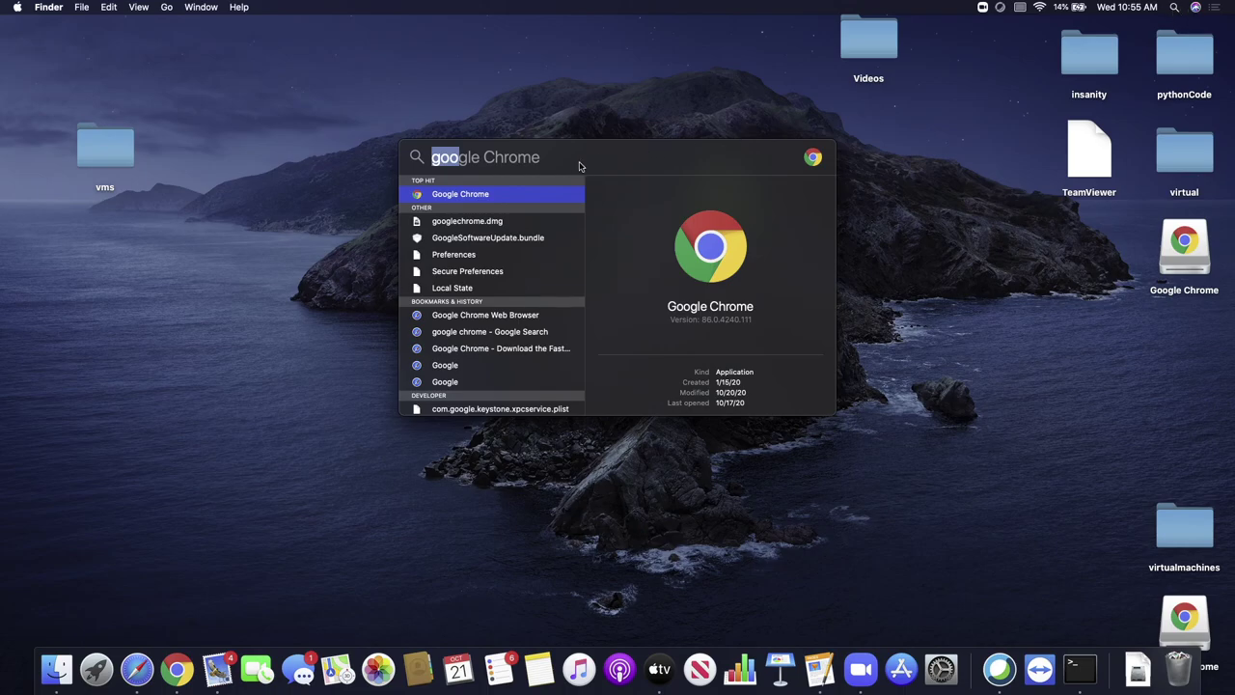
pyautogui.write('v')
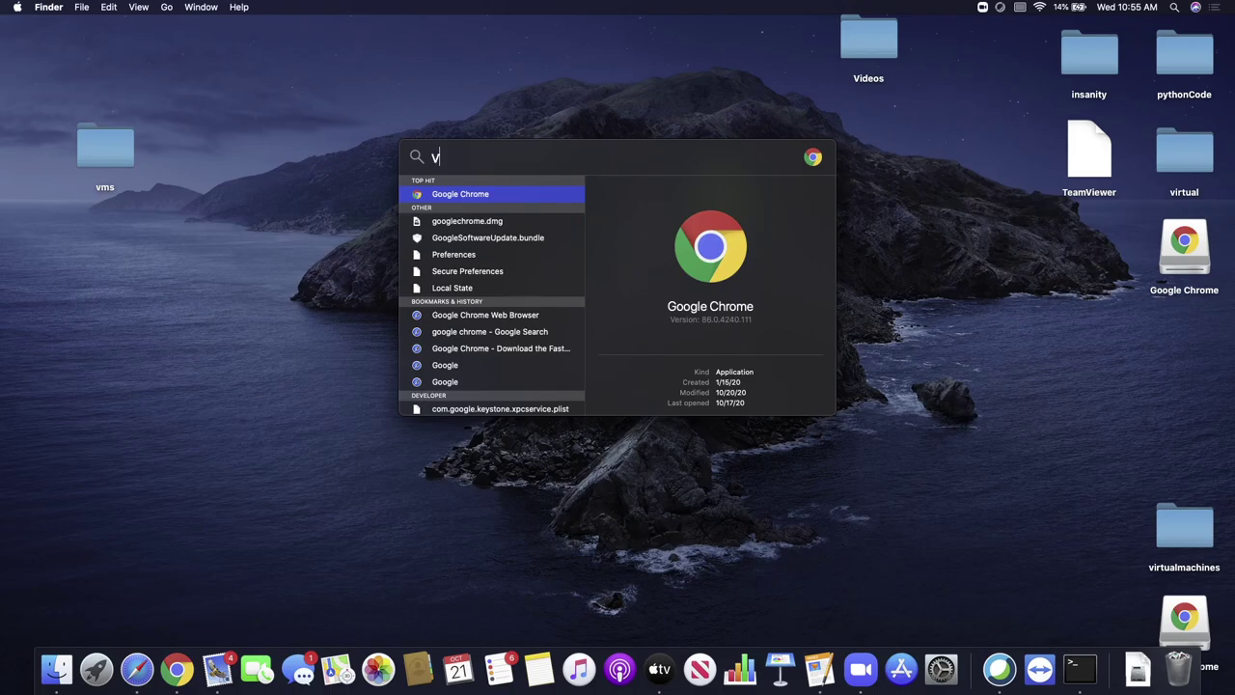
pyautogui.write('irtua')
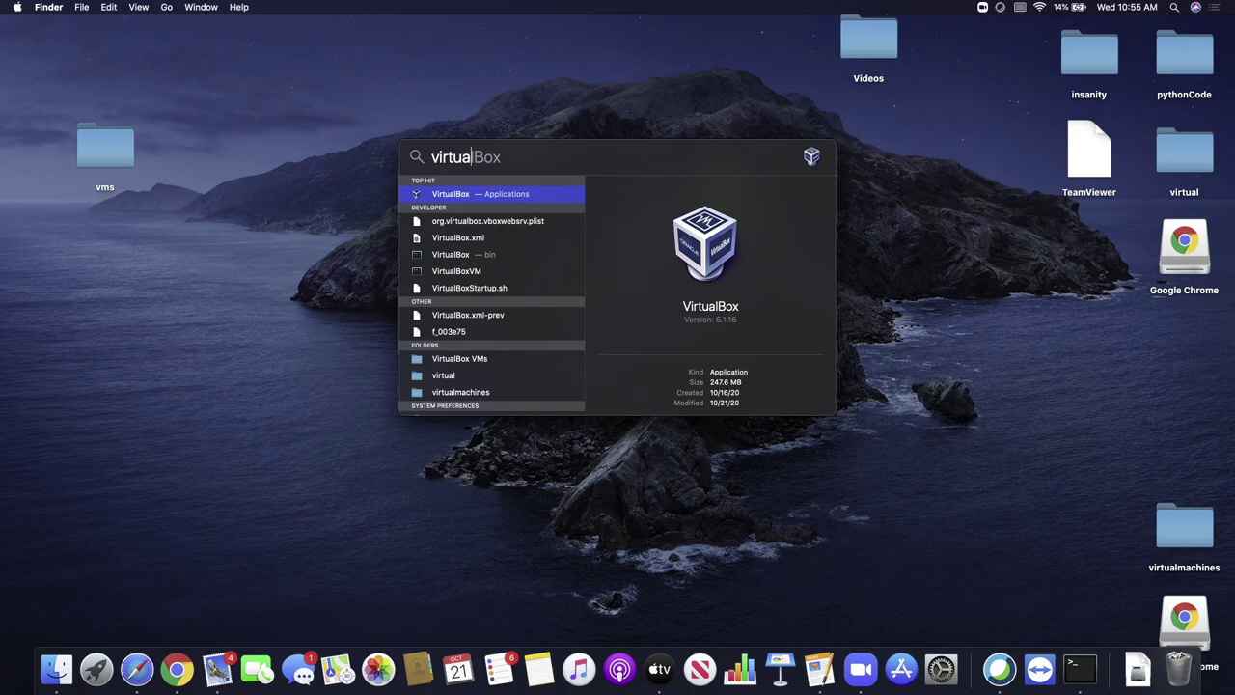
pyautogui.write('box')
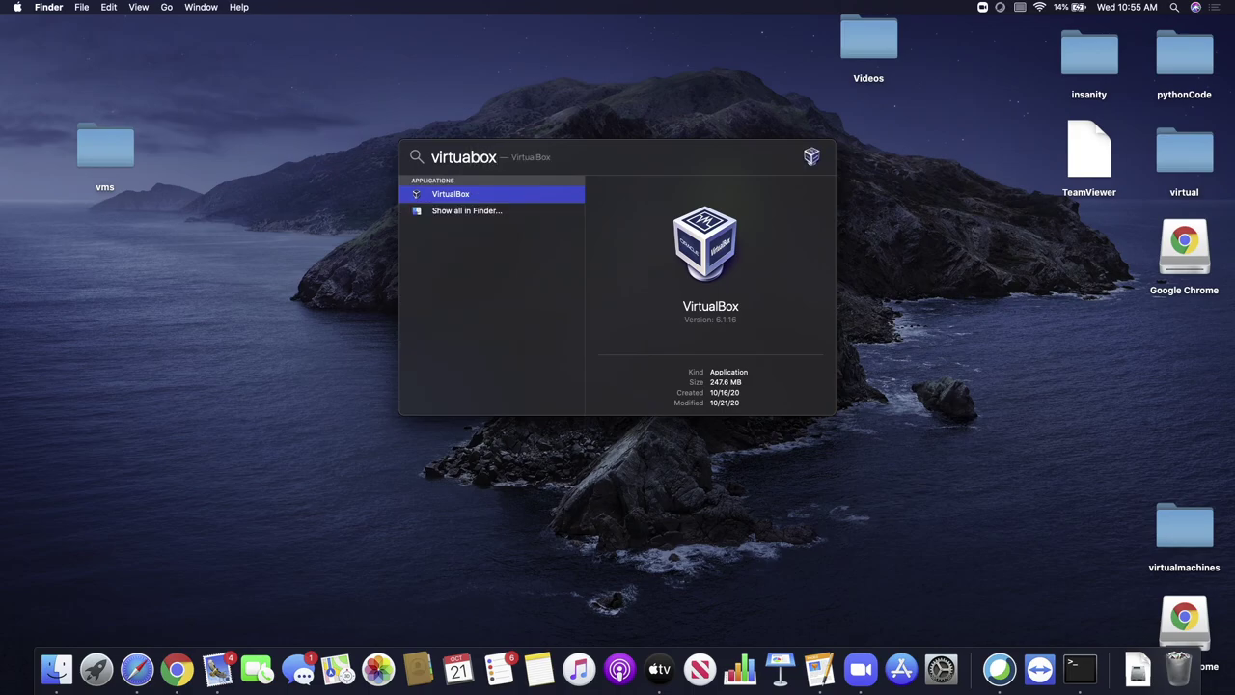
pyautogui.press('super+a')
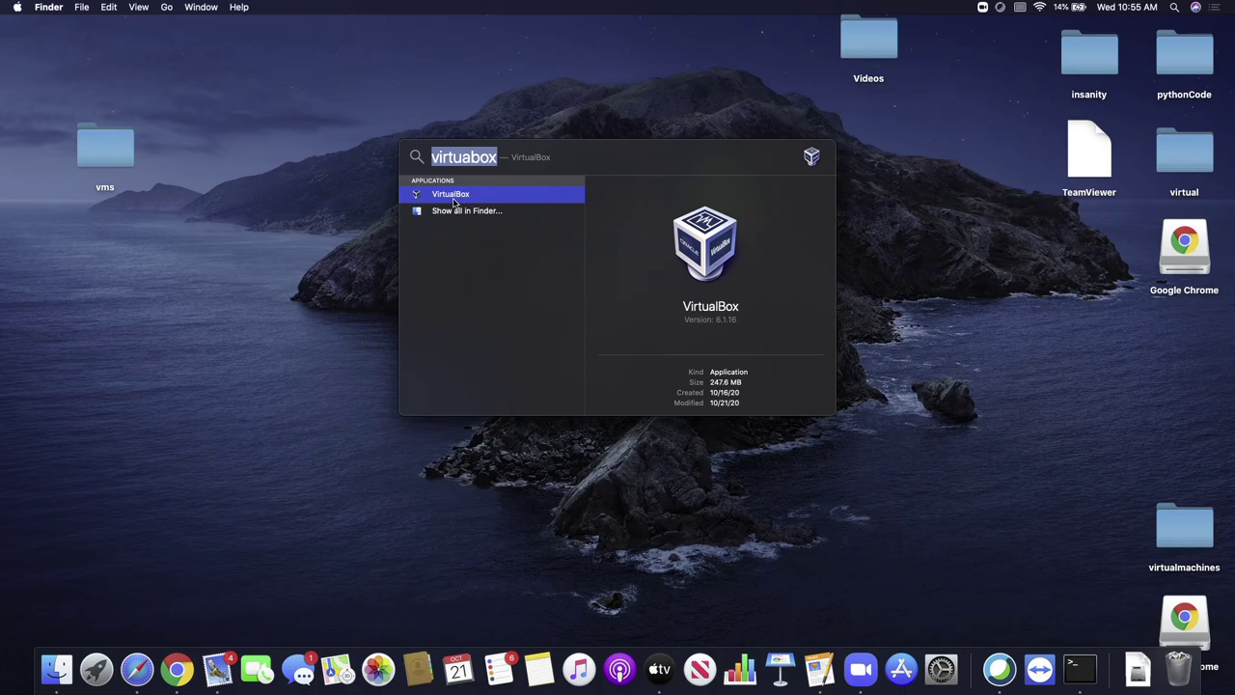
pyautogui.press('Return')
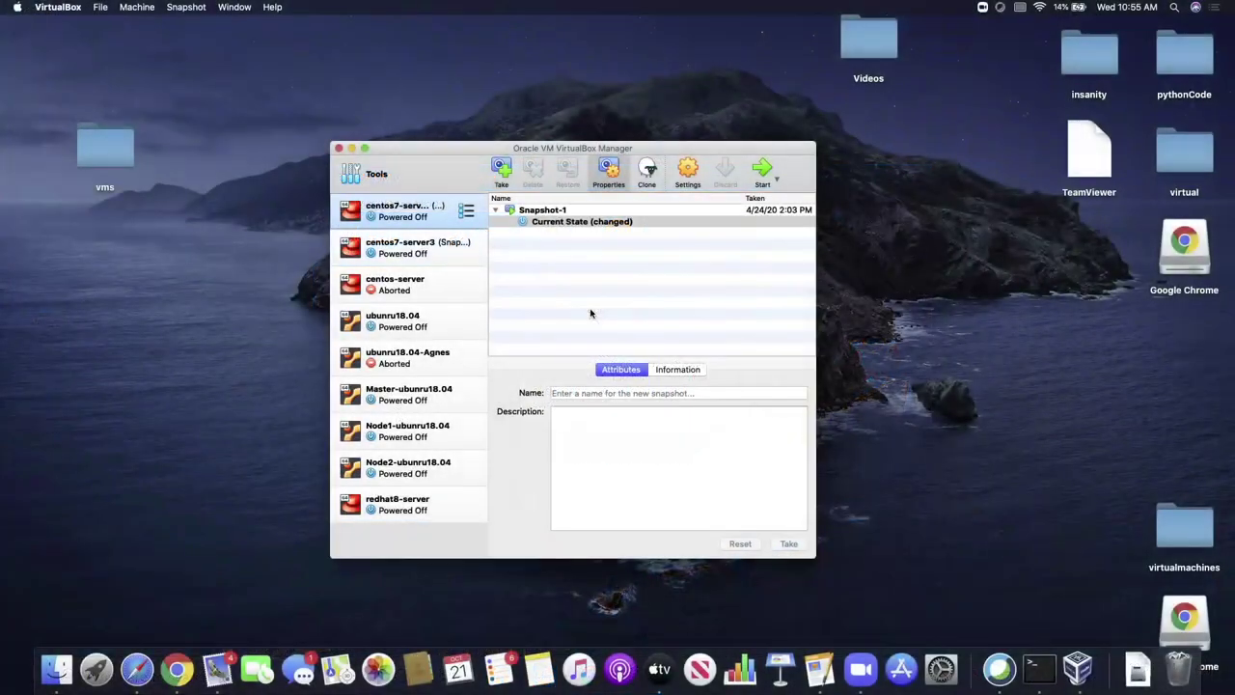
# Select the centos7-server3 machine, then close the VirtualBox Manager window
pyautogui.keyDown('super'); pyautogui.click(391, 245); pyautogui.keyUp('super')
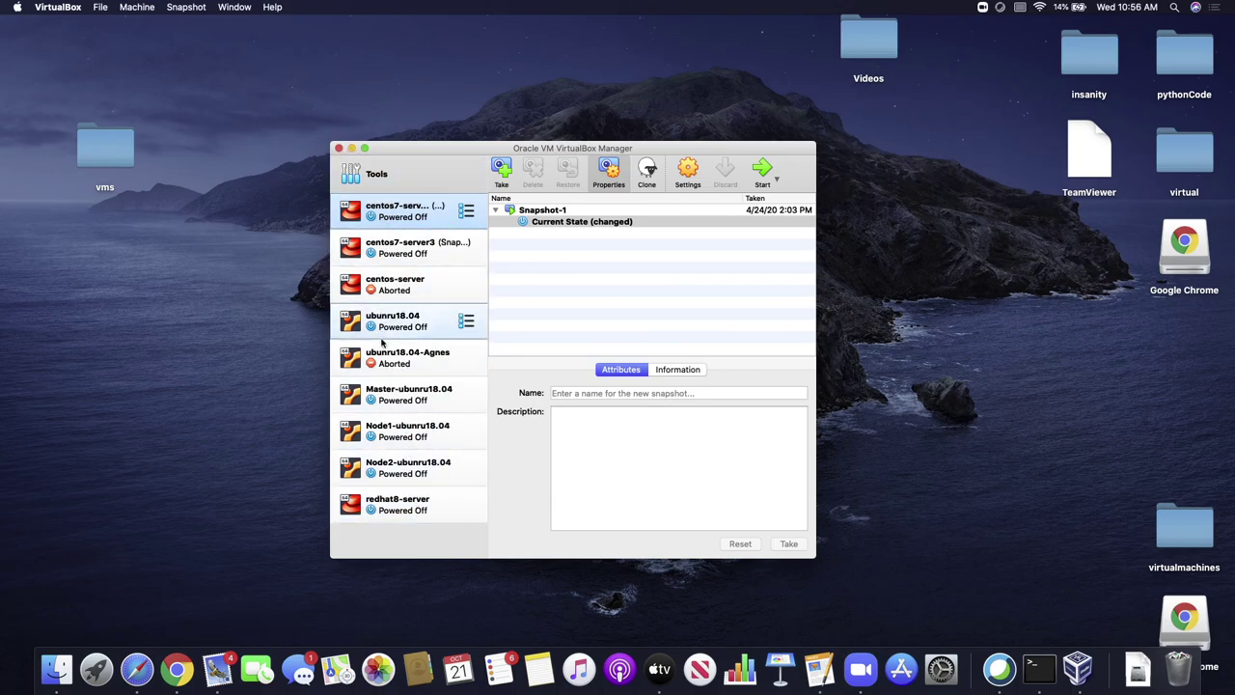
pyautogui.click(339, 149)
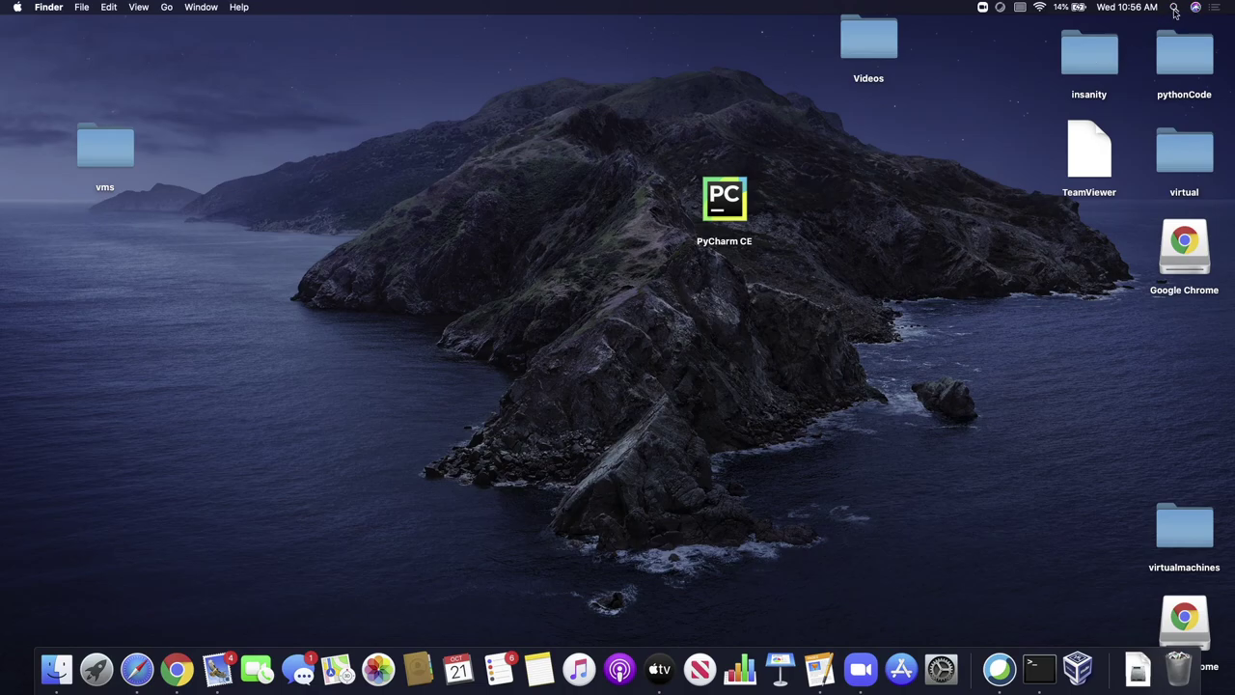
# Launch Terminal via Spotlight and enlarge its text four steps
pyautogui.click(1174, 9)
pyautogui.write('terminal')
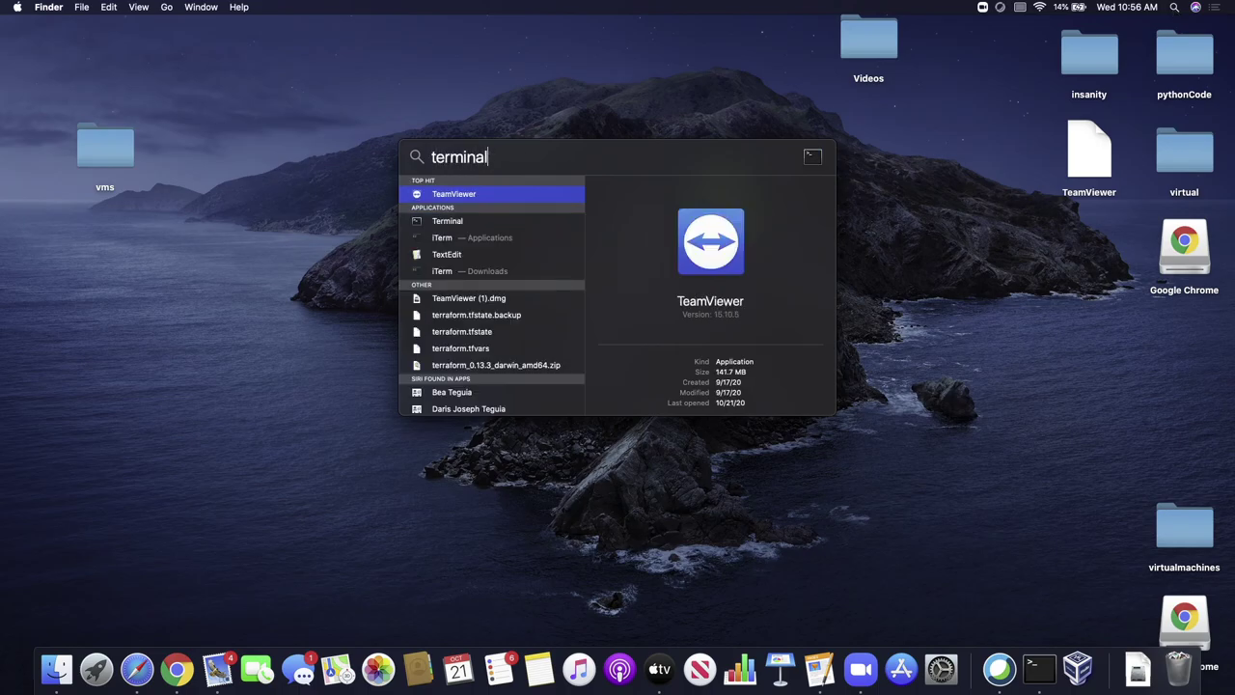
pyautogui.press('Return')
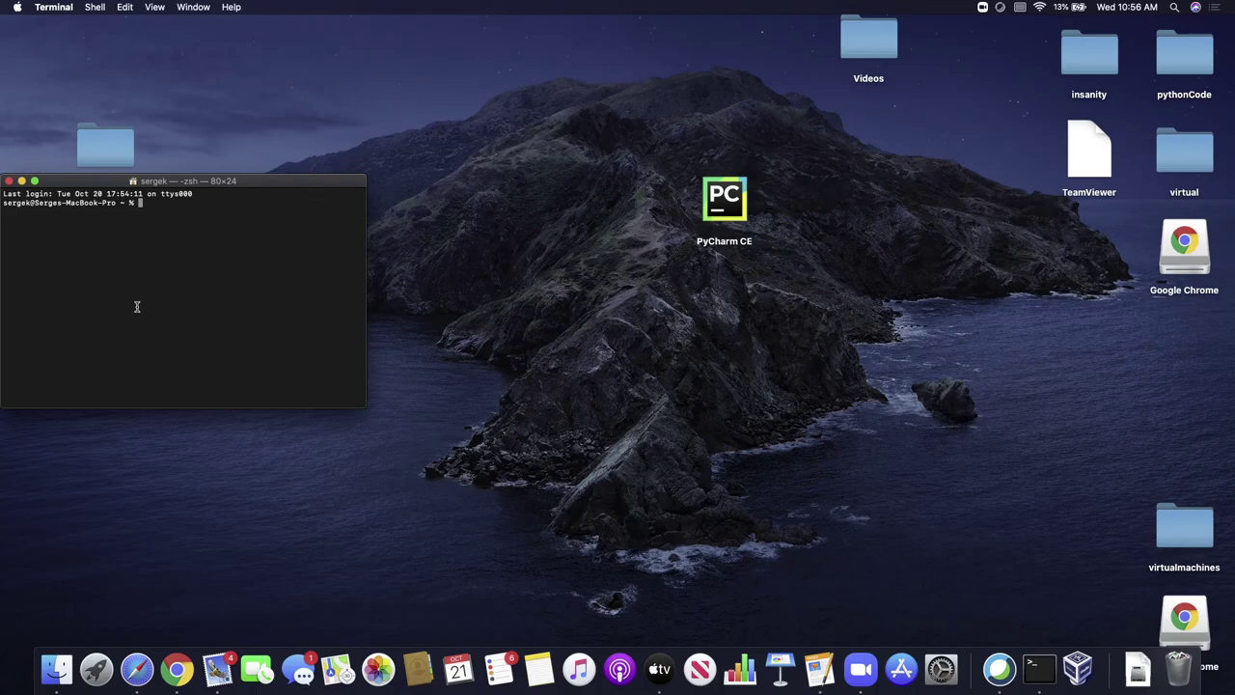
pyautogui.press('super+plus')
pyautogui.press('super+plus')
pyautogui.press('super+plus')
pyautogui.press('super+plus')
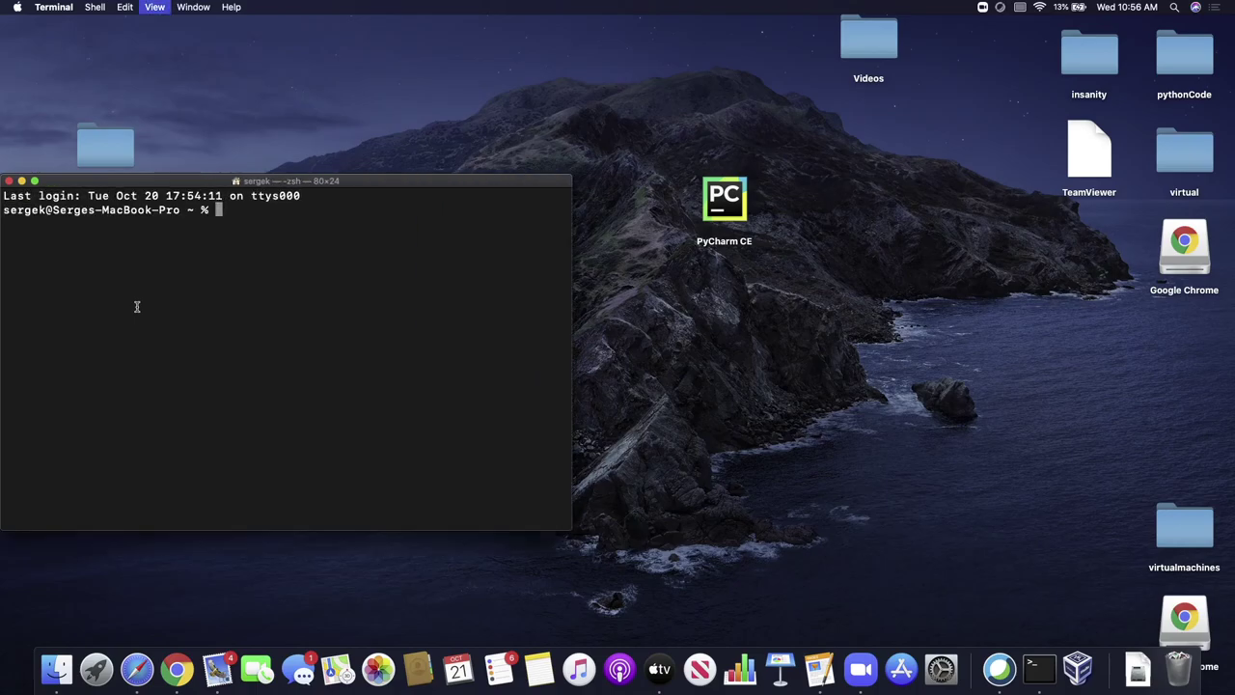
pyautogui.press('super+plus')
pyautogui.press('super+plus')
pyautogui.press('super+plus')
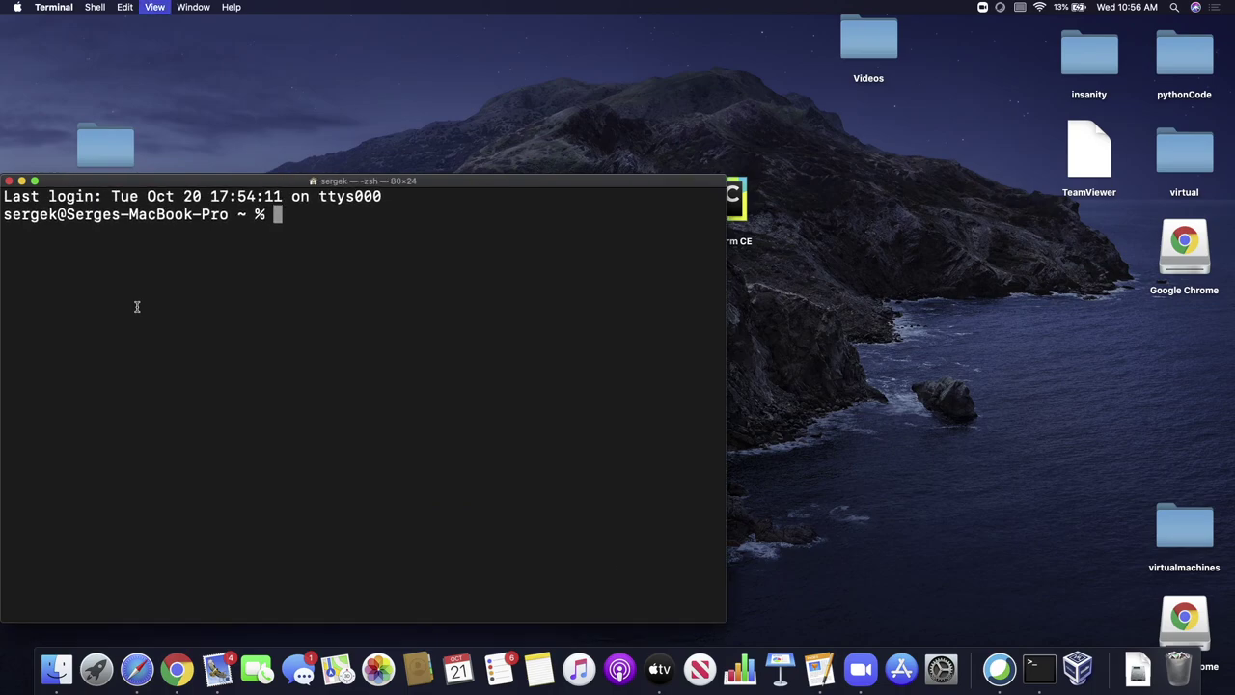
pyautogui.press('super+plus')
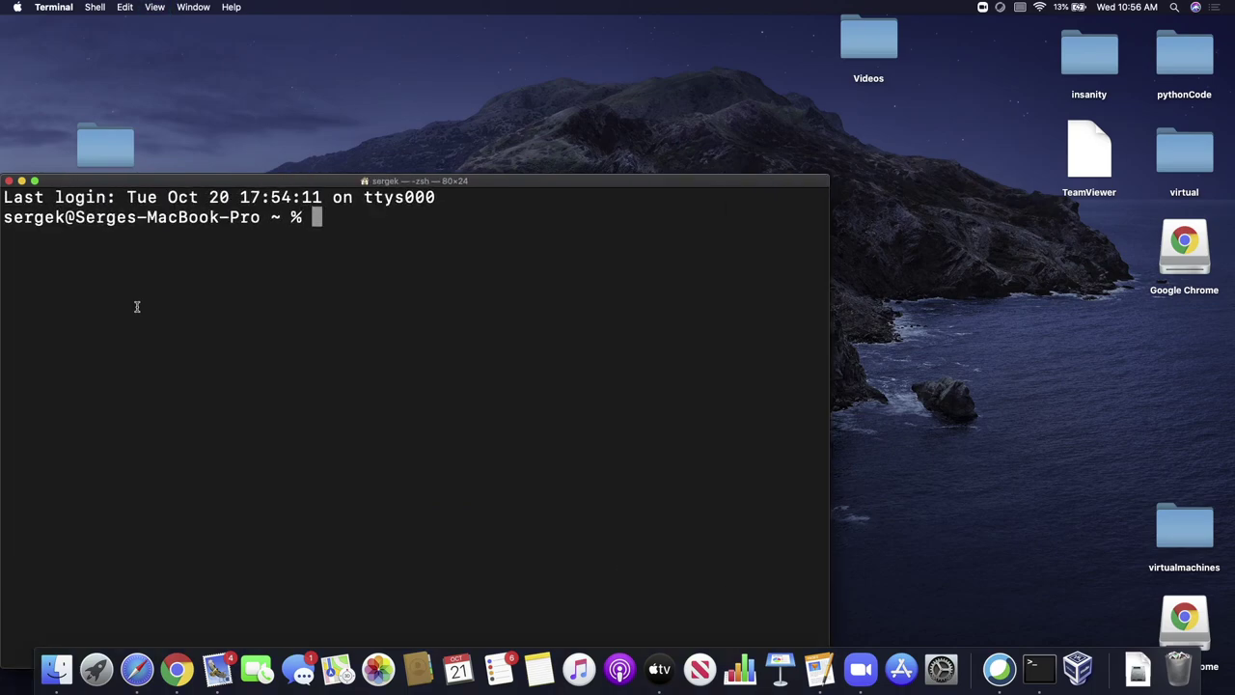
pyautogui.press('super+plus')
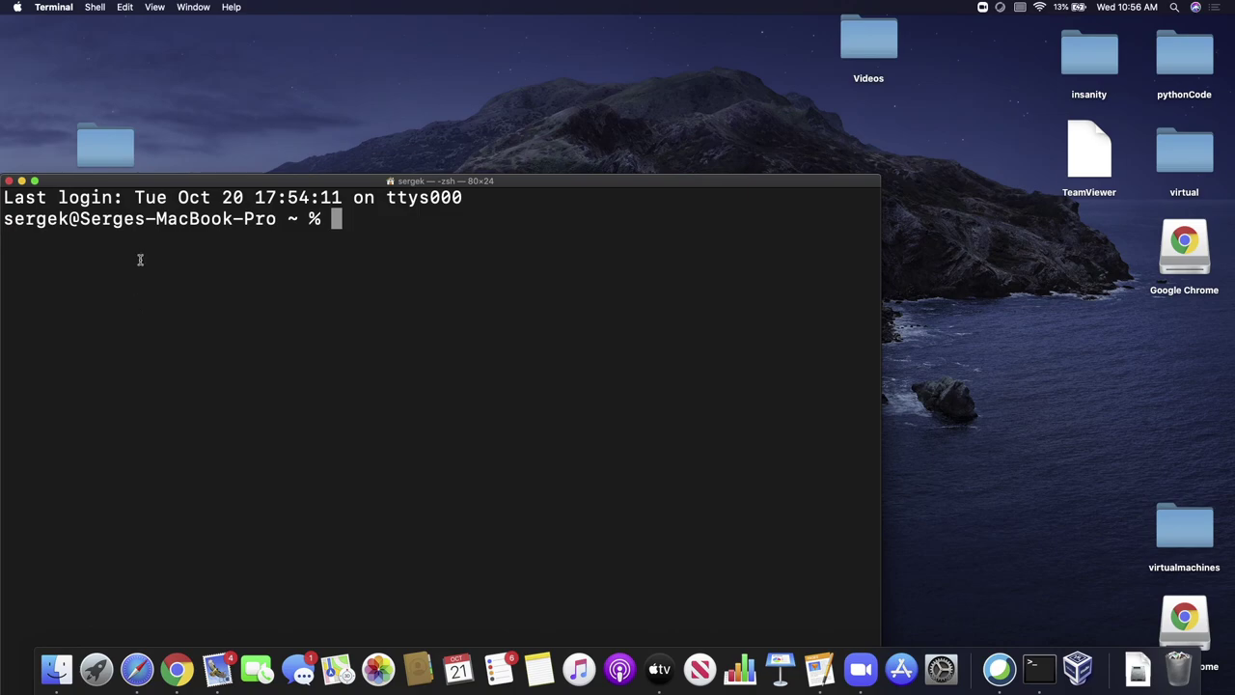
# Move the Terminal window up and add a few empty prompt lines
pyautogui.moveTo(281, 184); pyautogui.dragTo(445, 69)
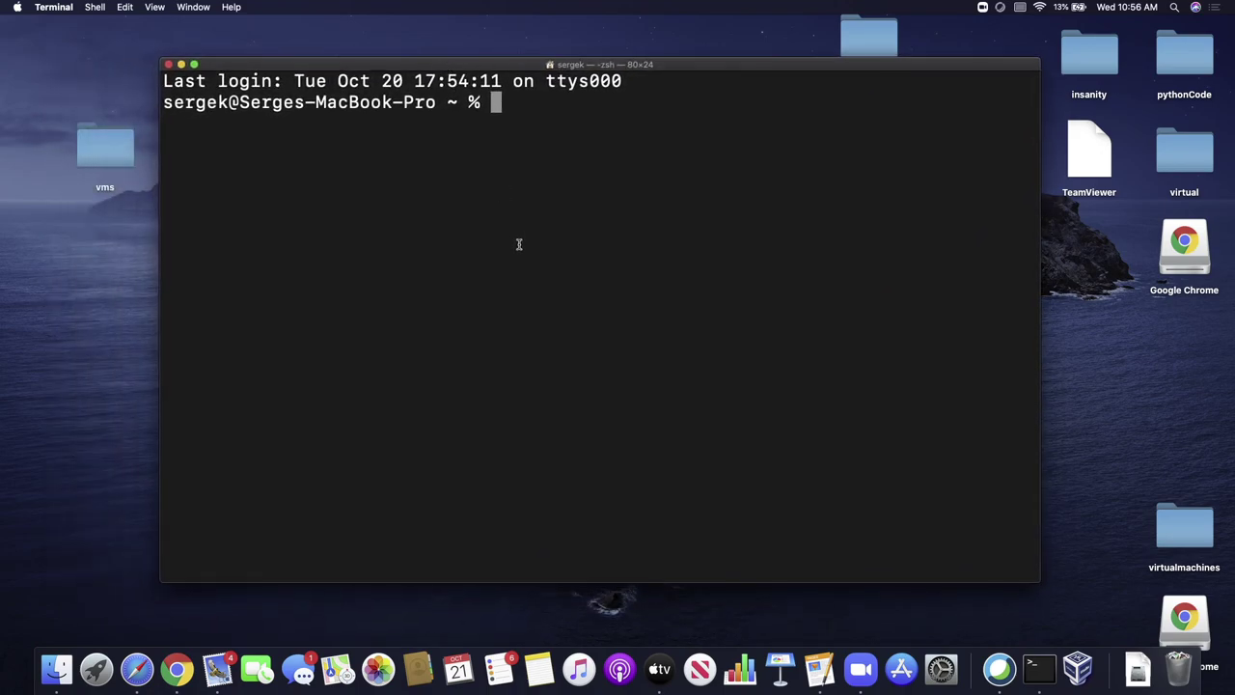
pyautogui.press('Return')
pyautogui.press('Return')
pyautogui.press('Return')
pyautogui.press('Return')
pyautogui.press('Return')
pyautogui.press('Return')
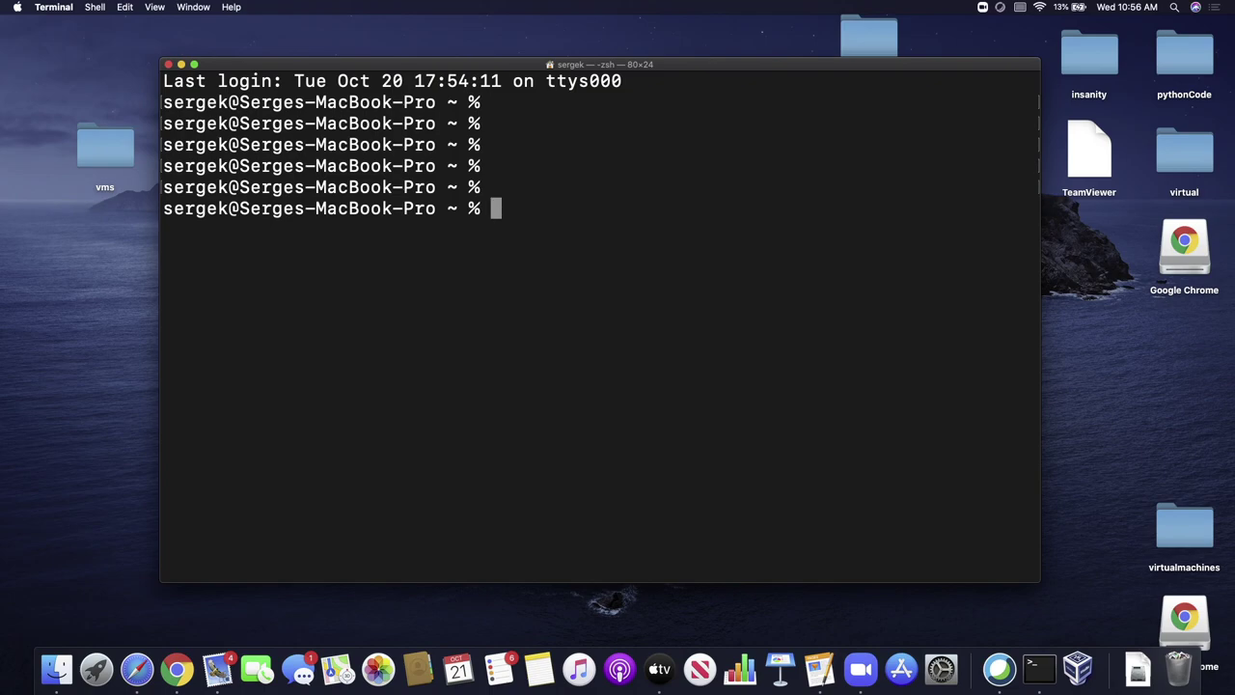
pyautogui.press('Return')
pyautogui.press('Return')
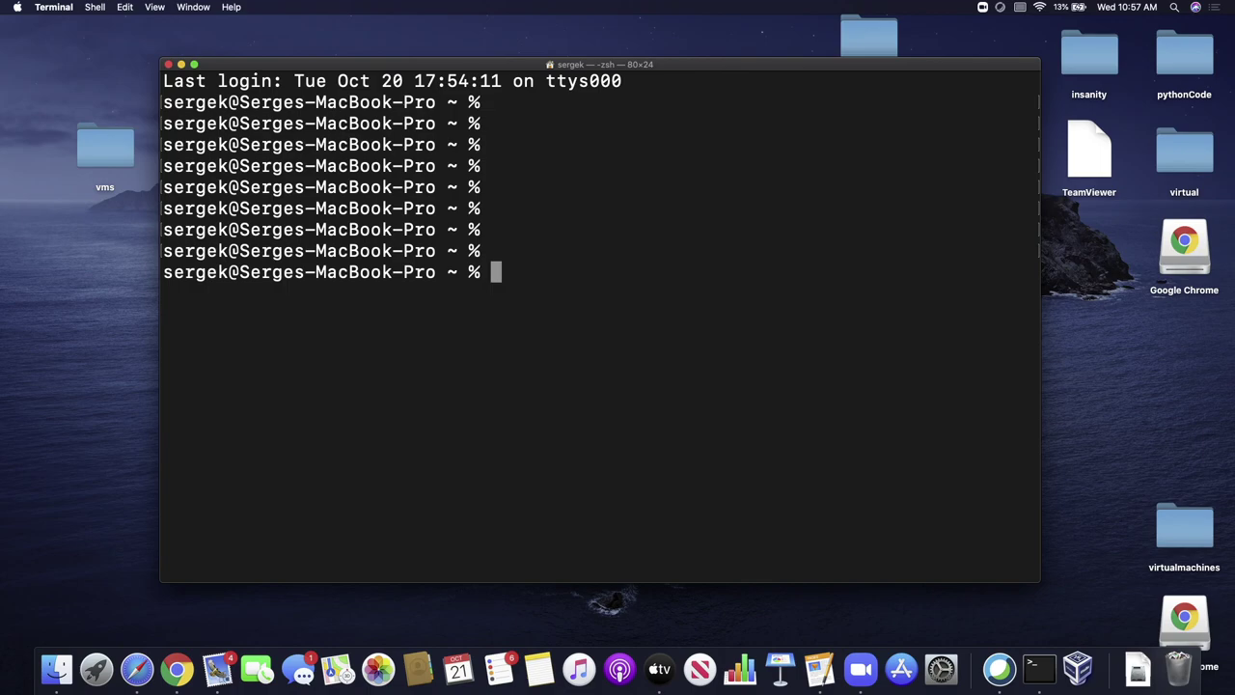
# SSH into unixtrainings.tk with the training account and submit its password
pyautogui.write('ssh student')
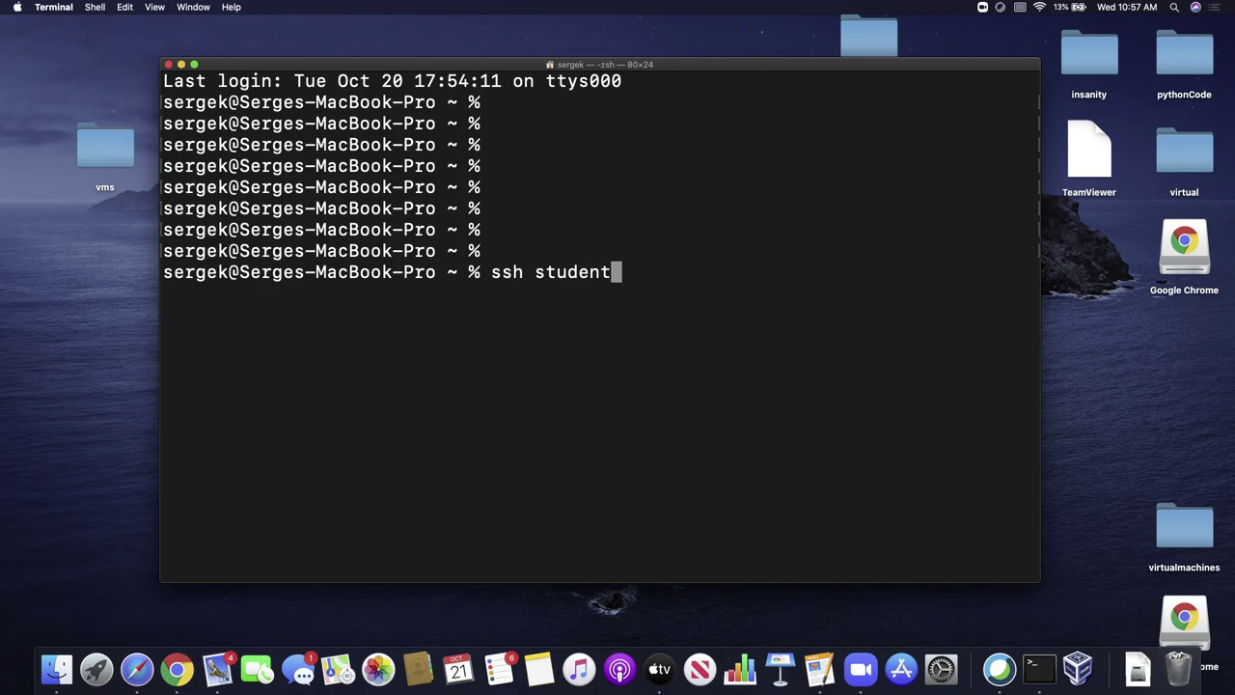
pyautogui.write('@unix')
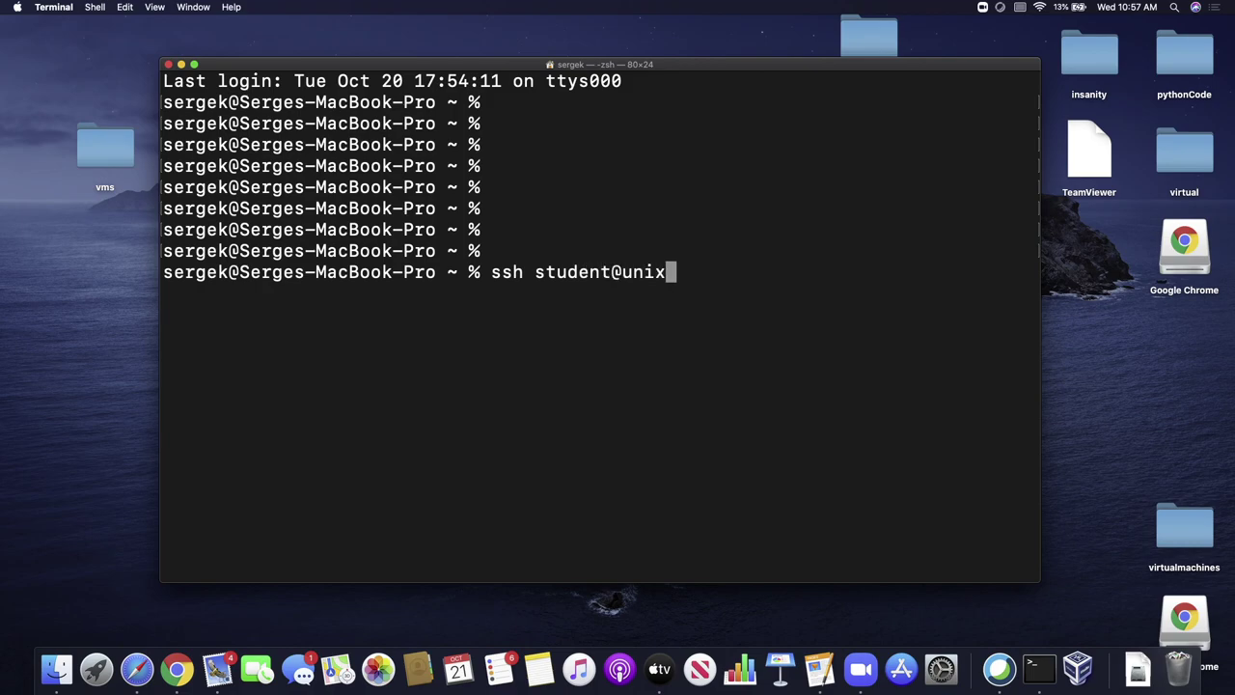
pyautogui.write('trainin')
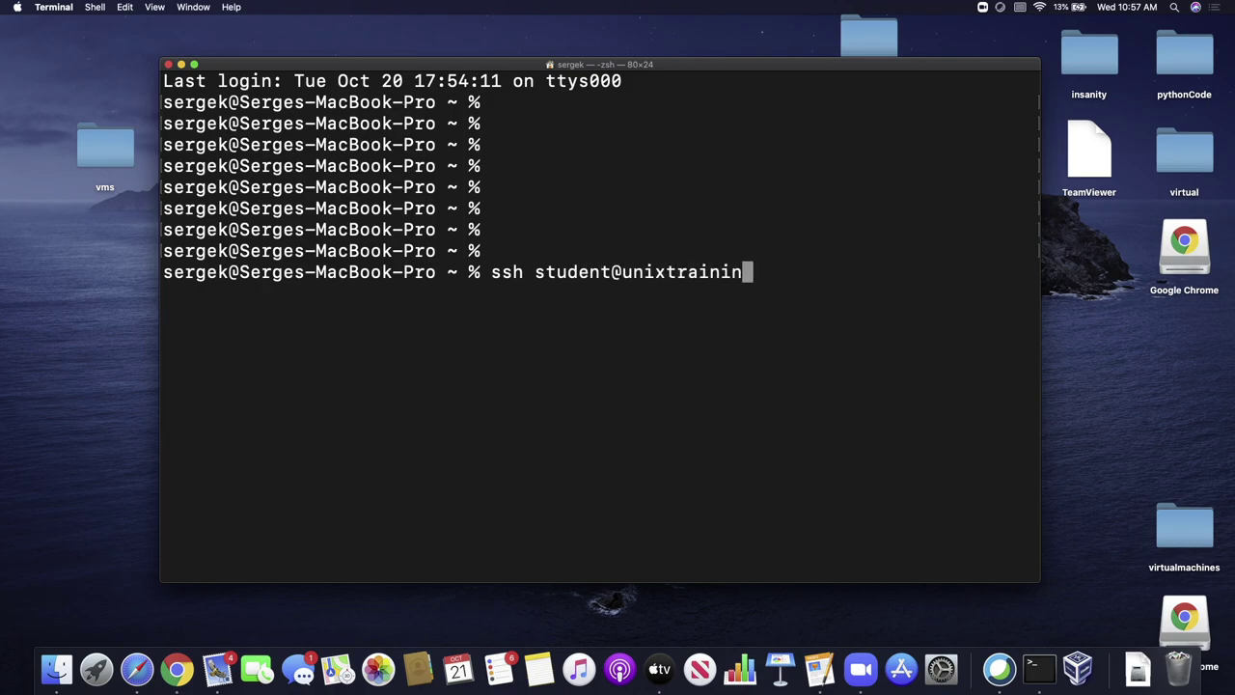
pyautogui.write('gs.tk')
pyautogui.press('Return')
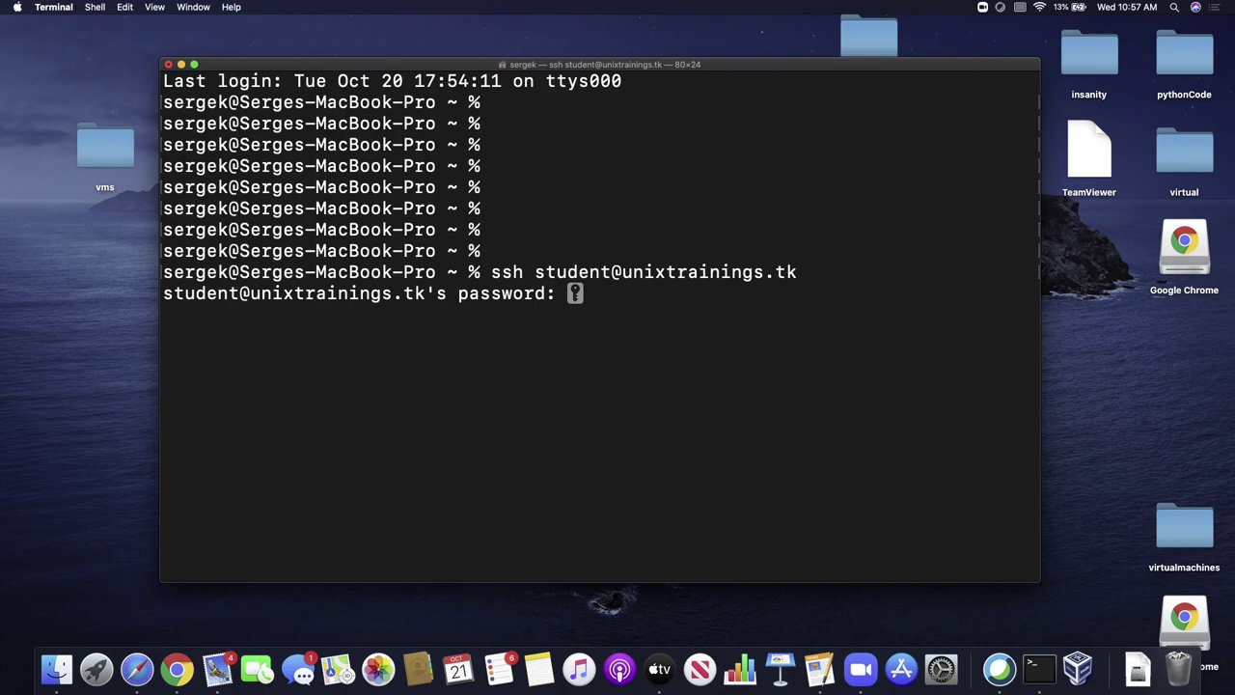
pyautogui.press('Return')
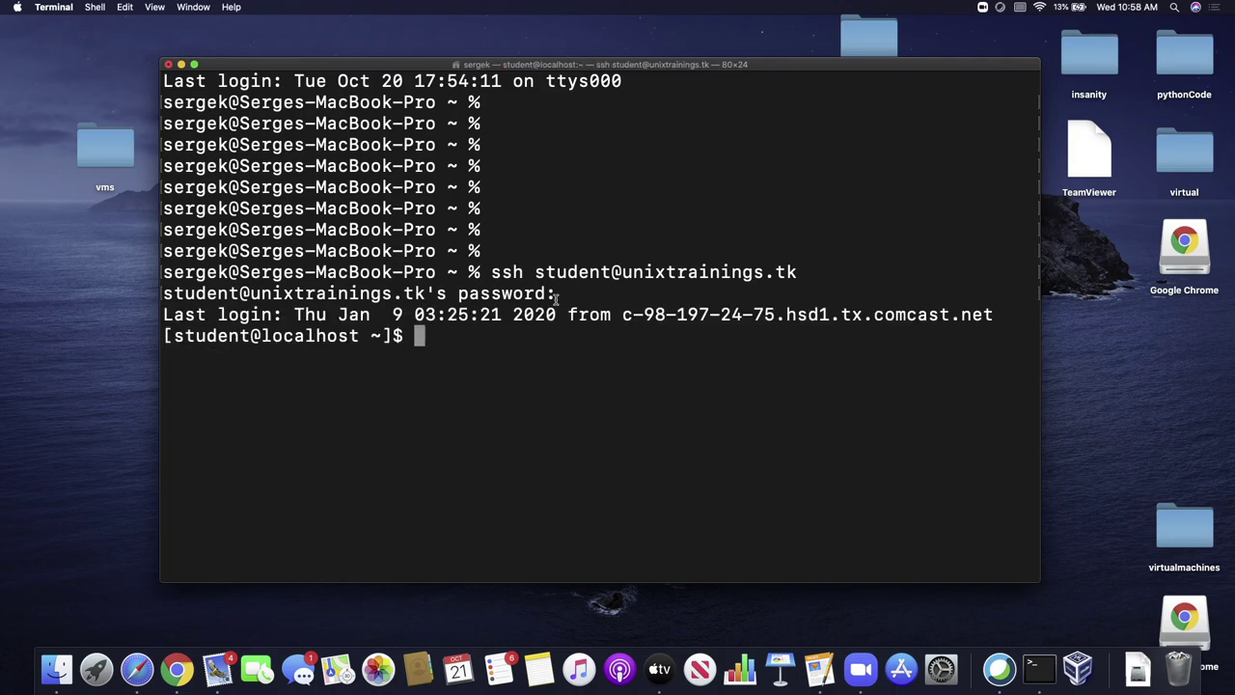
# Add blank lines and highlight the user and host in the remote prompt
pyautogui.moveTo(560, 295); pyautogui.dragTo(611, 295)
pyautogui.click(588, 295)
pyautogui.press('Return')
pyautogui.press('Return')
pyautogui.press('Return')
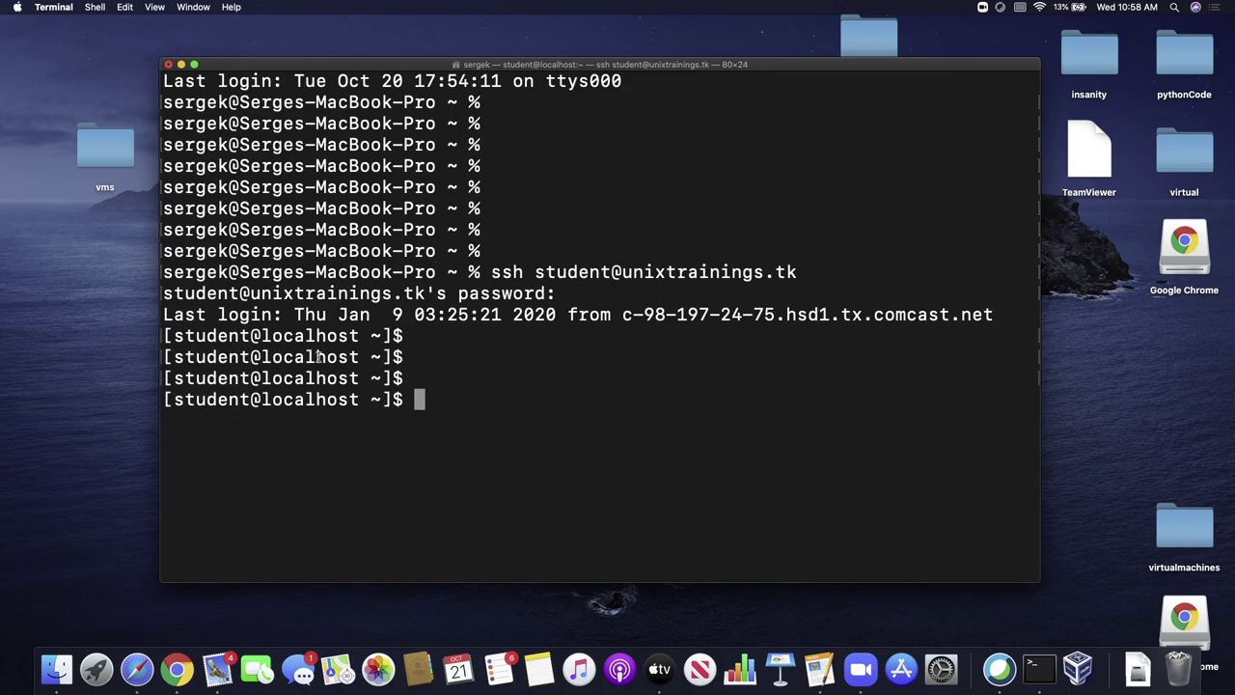
pyautogui.moveTo(174, 358); pyautogui.dragTo(396, 357)
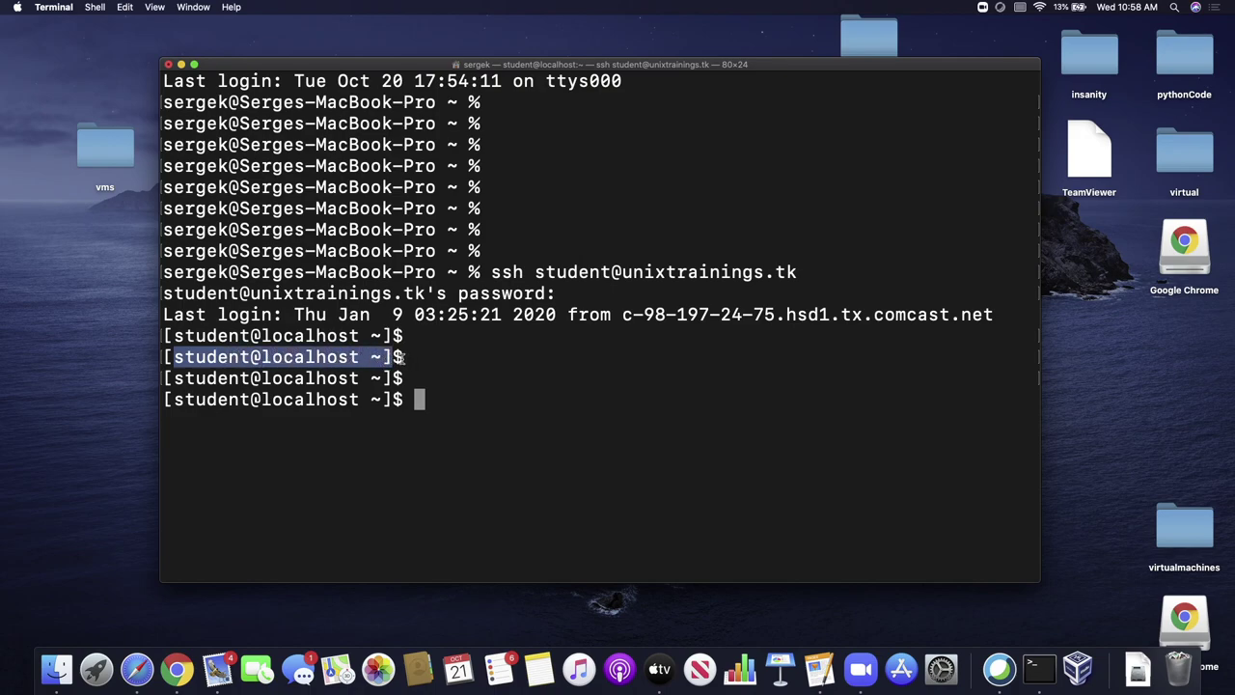
pyautogui.click(660, 435)
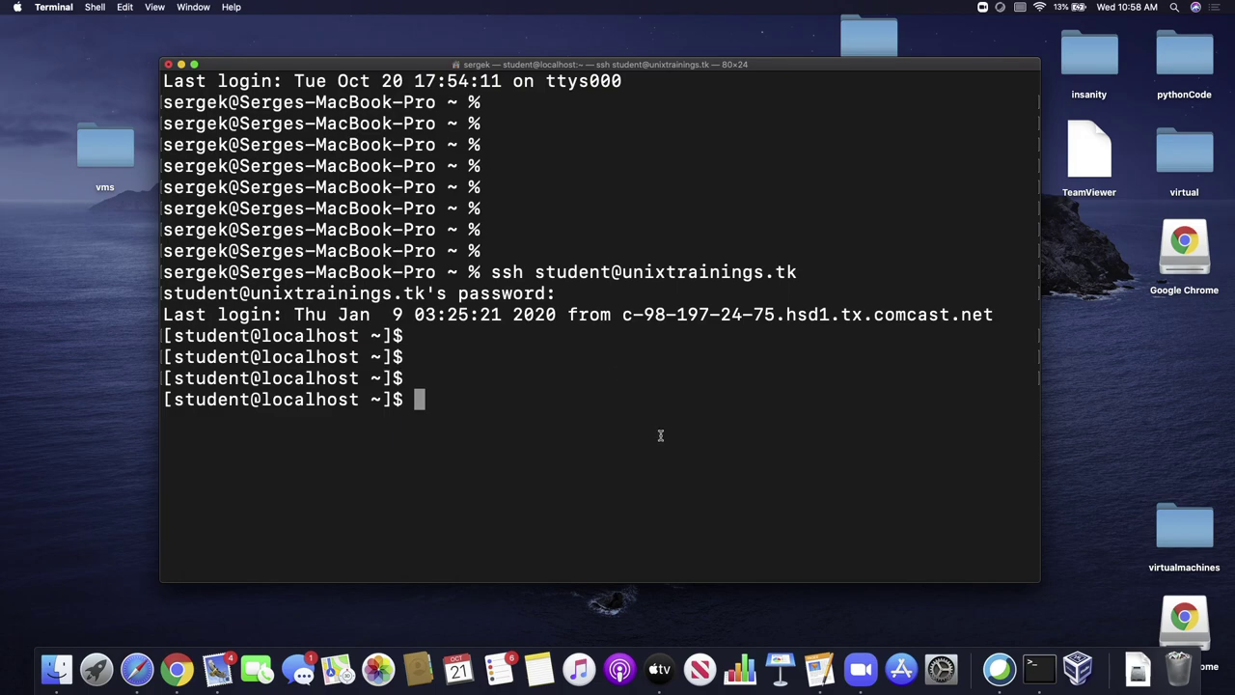
# Run date, cal and uptime on the remote server
pyautogui.write('date')
pyautogui.press('Return')
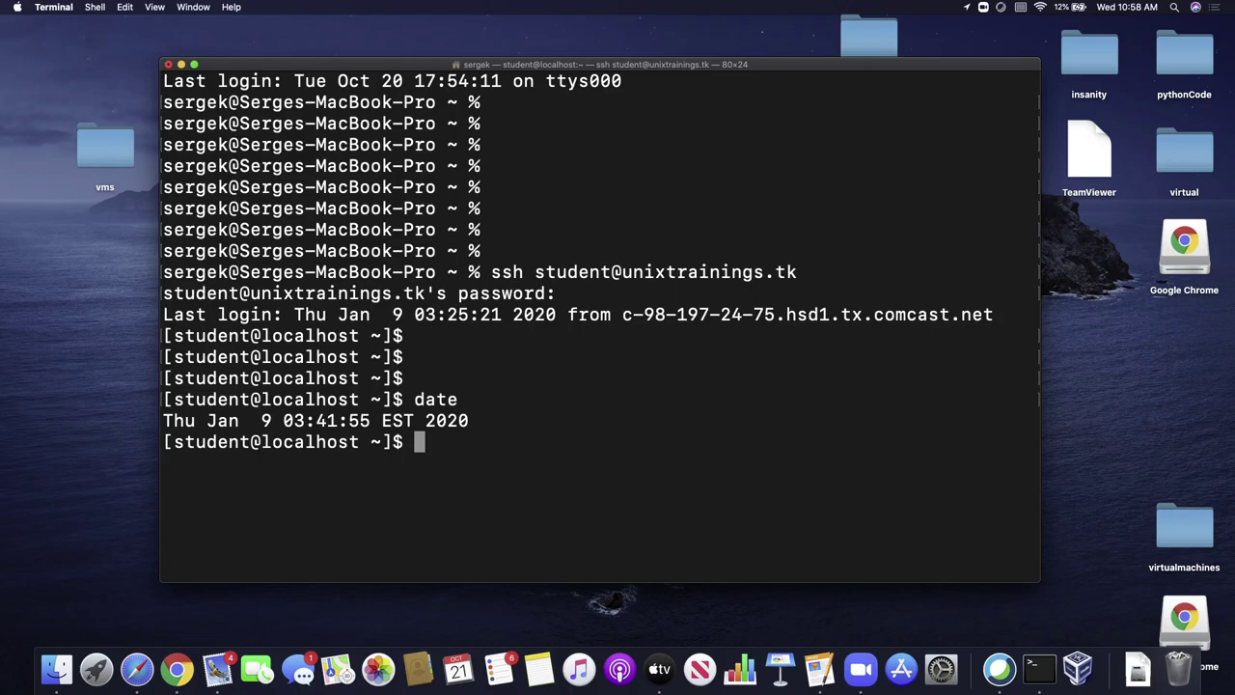
pyautogui.write('cal')
pyautogui.press('Return')
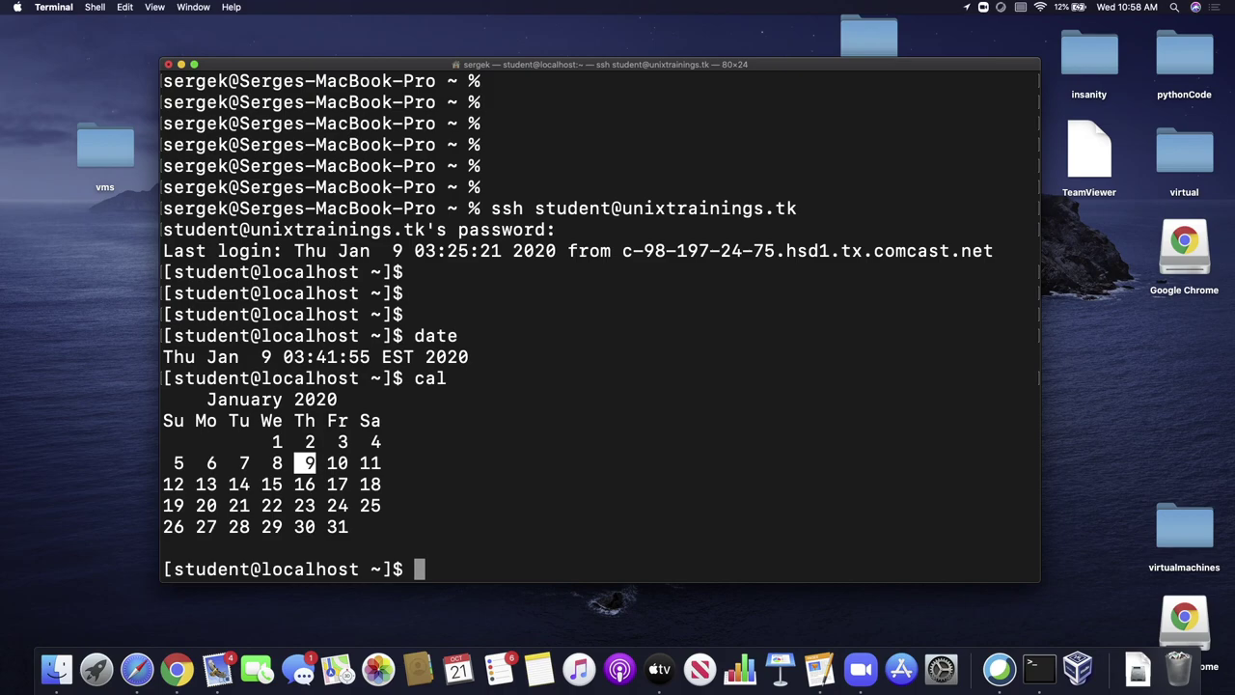
pyautogui.write('uptime')
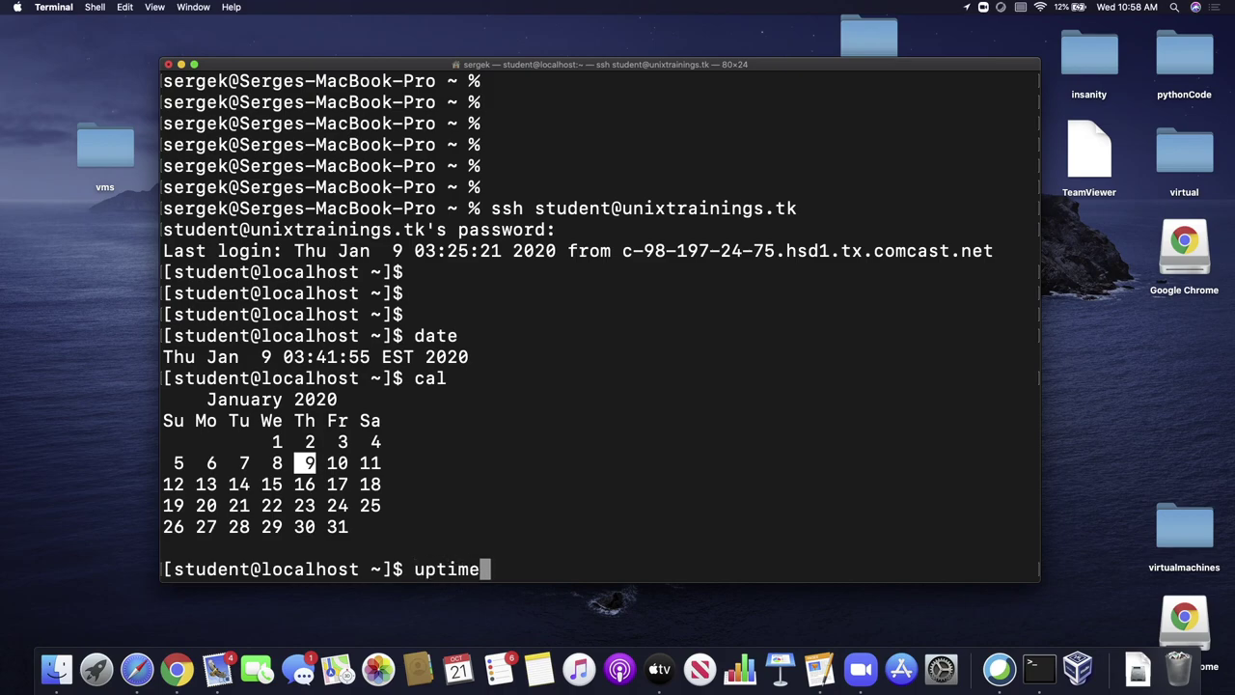
pyautogui.press('Return')
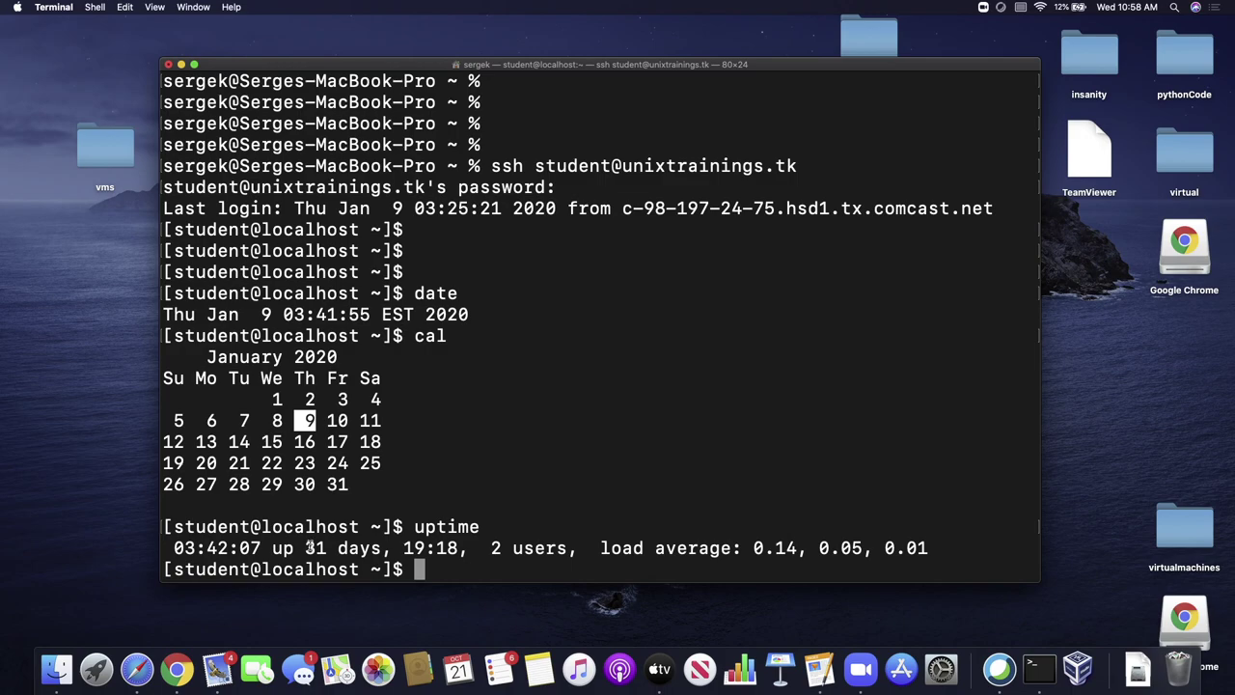
# Highlight the 31 days, 19:18 uptime figure, then log out with exit
pyautogui.moveTo(308, 547); pyautogui.dragTo(461, 548)
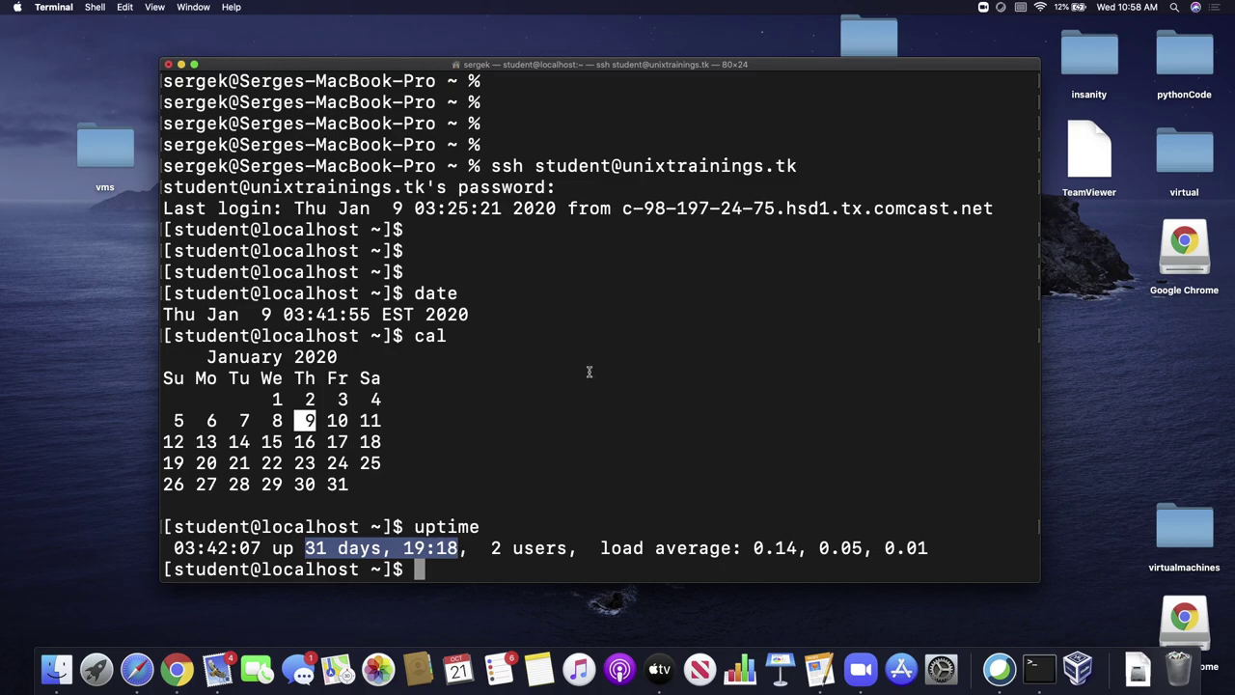
pyautogui.press('Return')
pyautogui.press('Return')
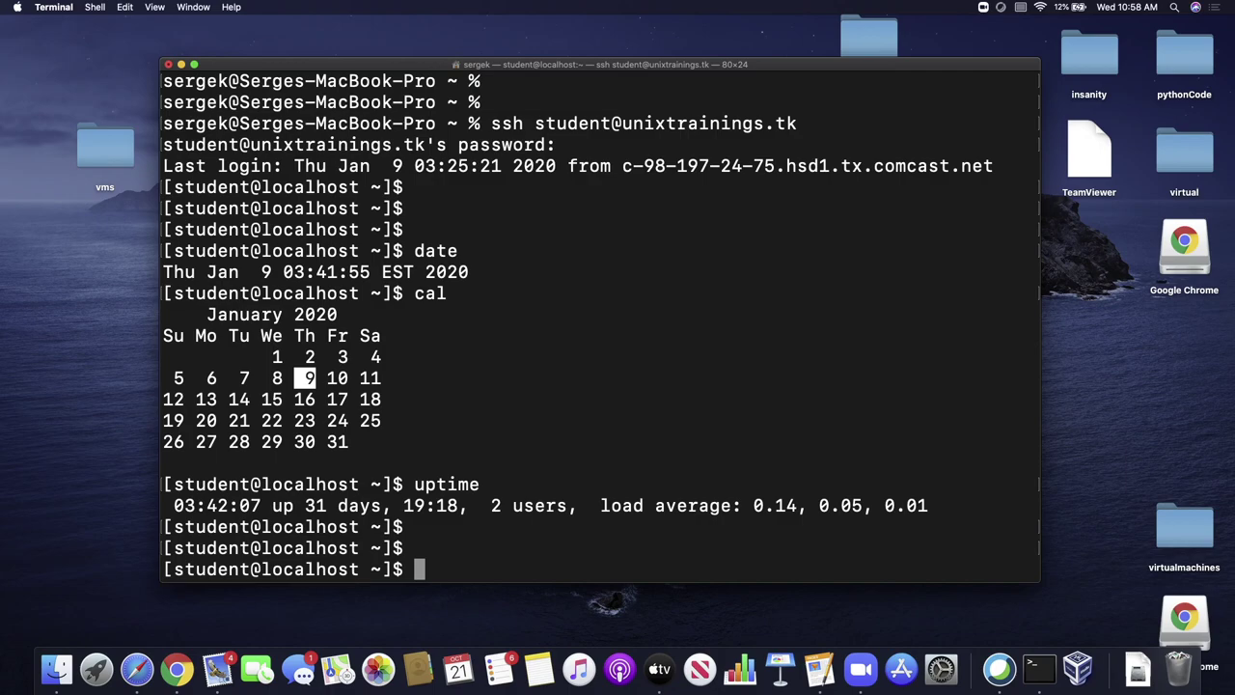
pyautogui.write('exit')
pyautogui.press('Return')
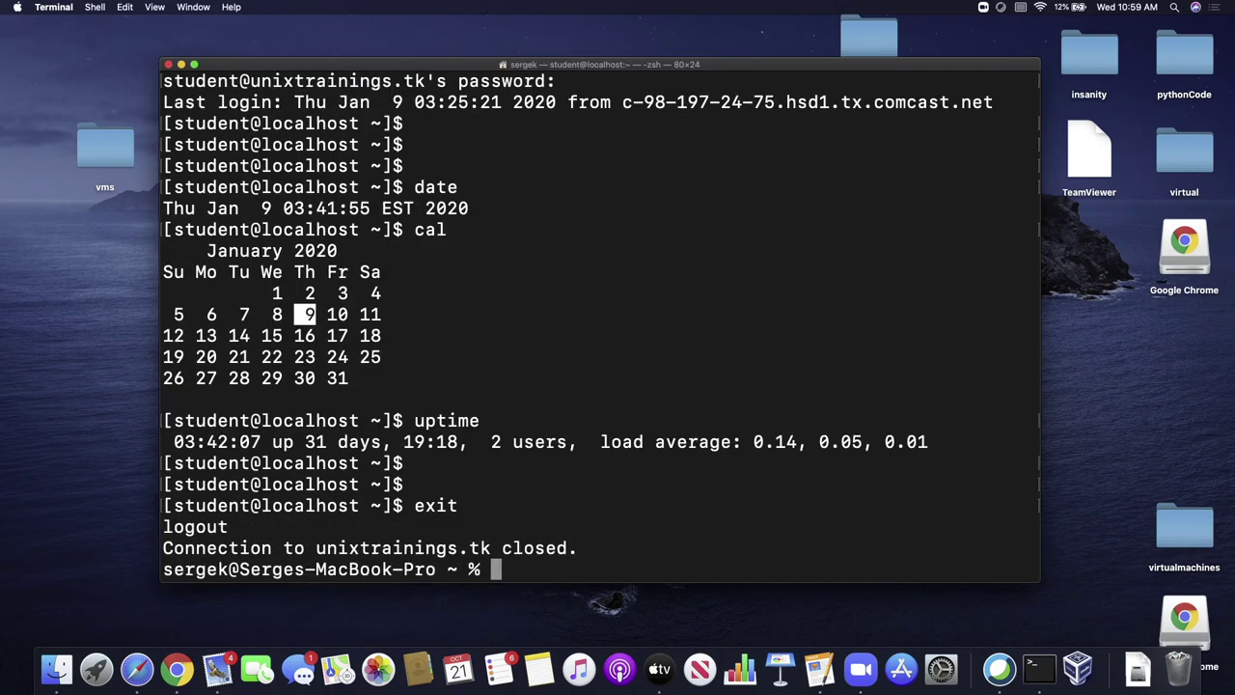
# Exit the local zsh shell and close the finished Terminal window
pyautogui.write('exit')
pyautogui.press('Return')
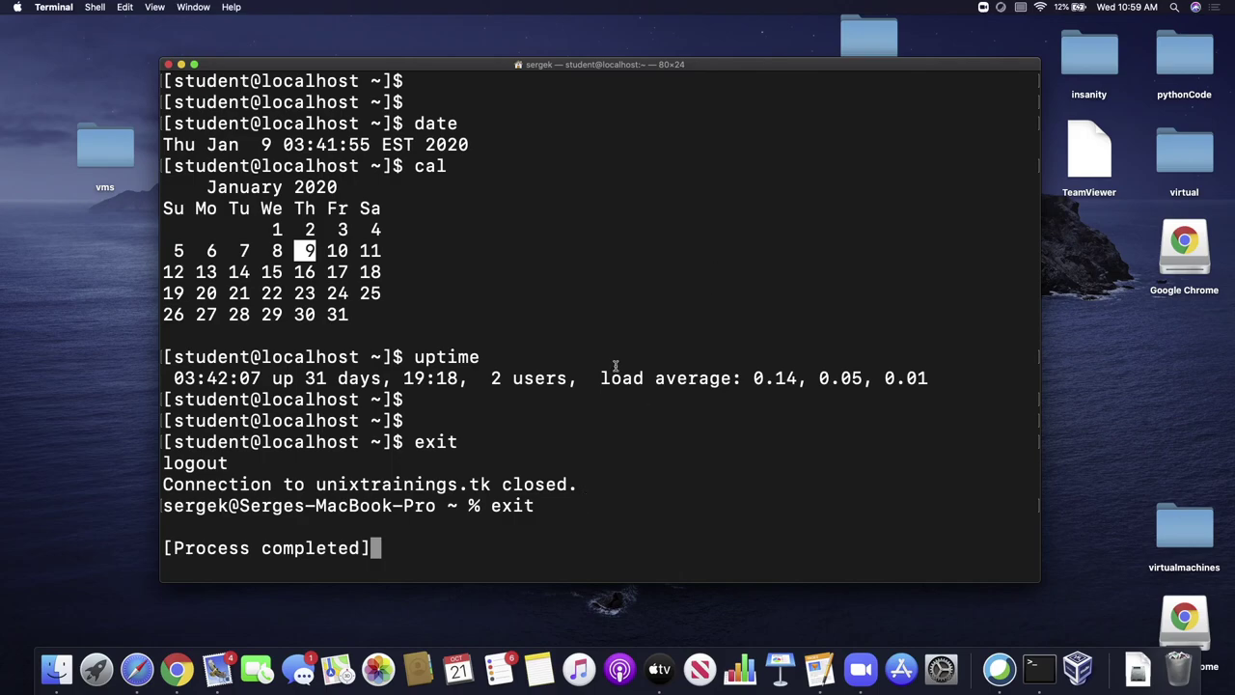
pyautogui.click(169, 63)
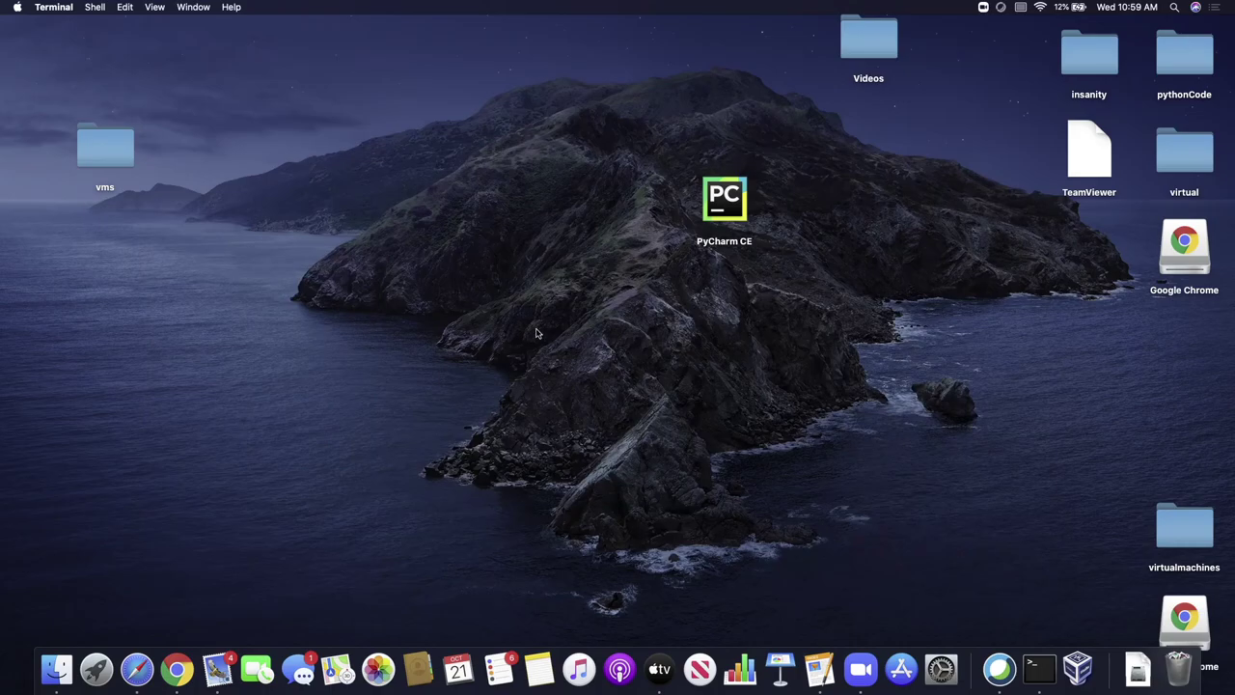
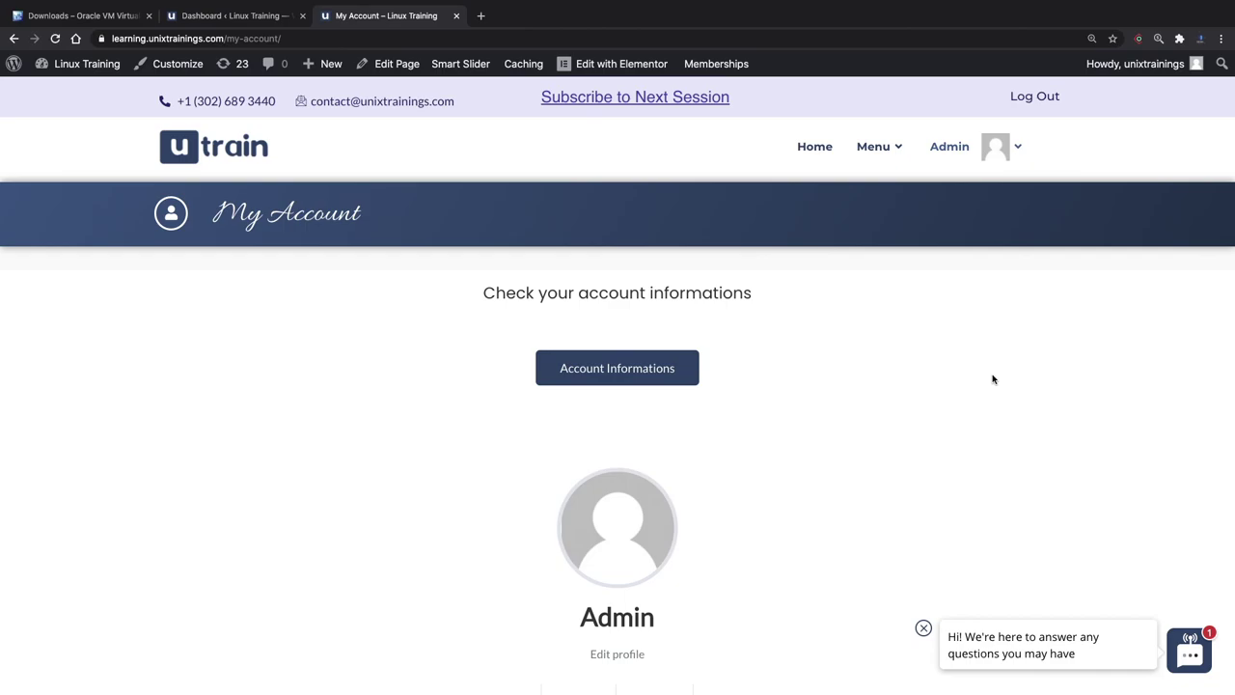
# Scroll down to the Your Courses list and open the October 2020 course
pyautogui.scroll(-5, 993, 379)
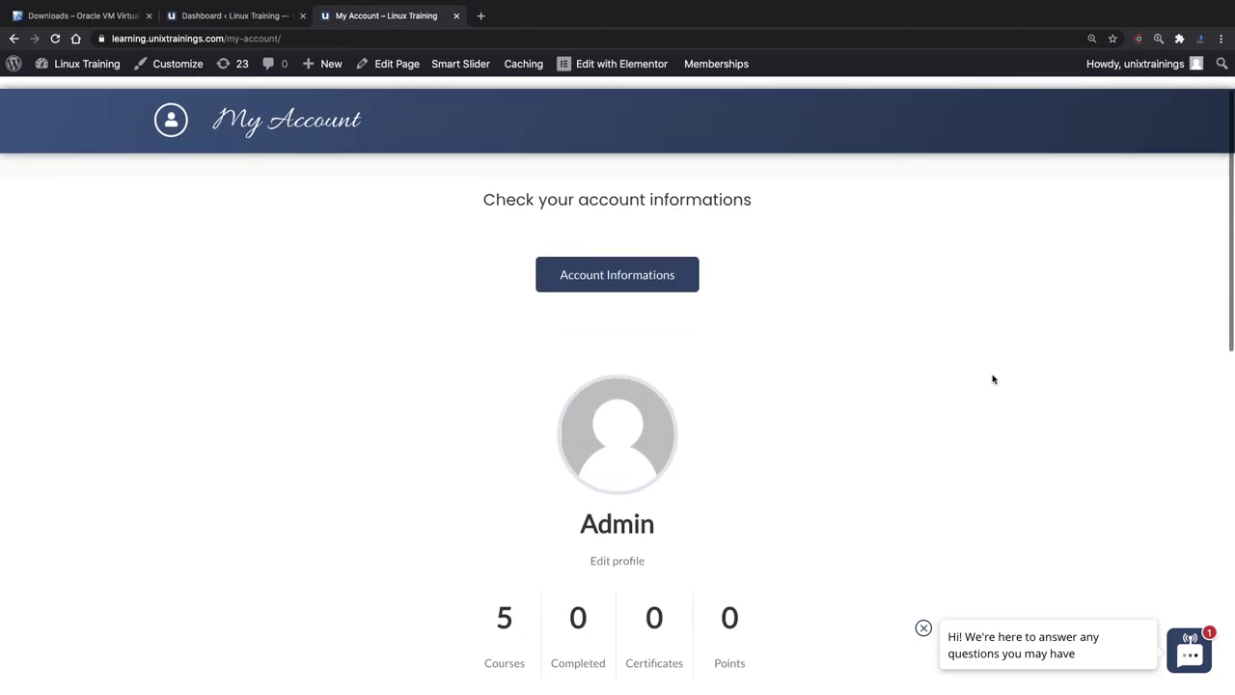
pyautogui.scroll(-3, 993, 379)
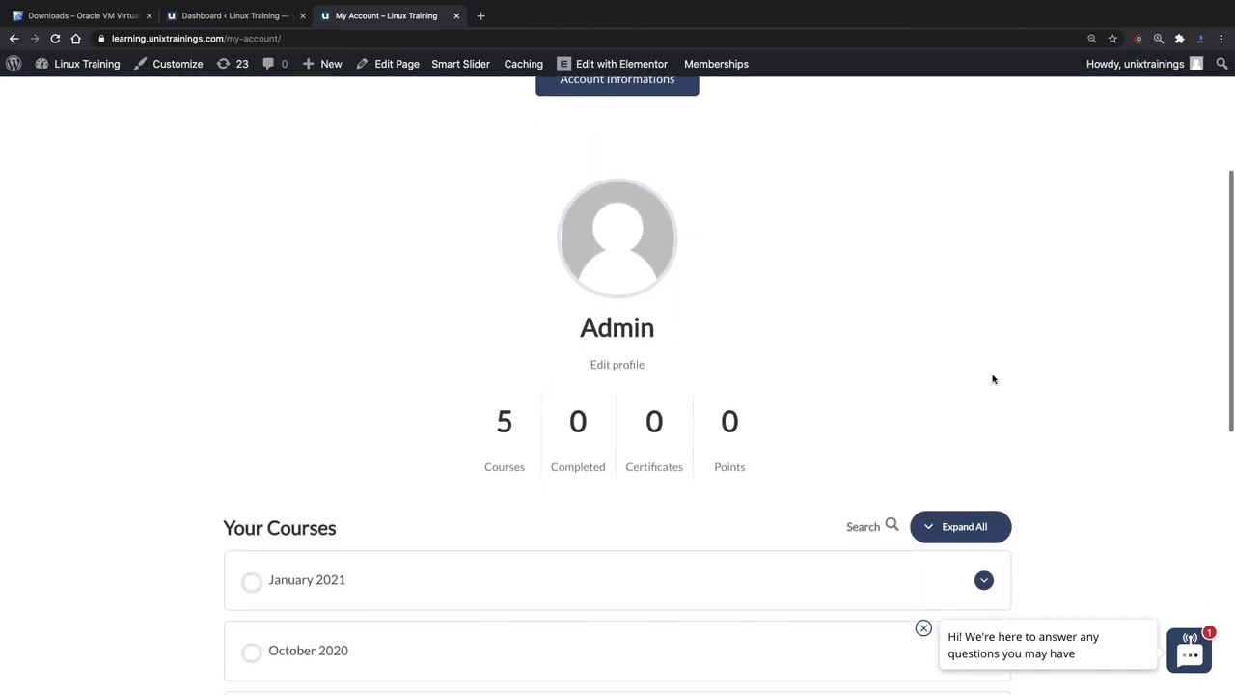
pyautogui.scroll(-3, 993, 379)
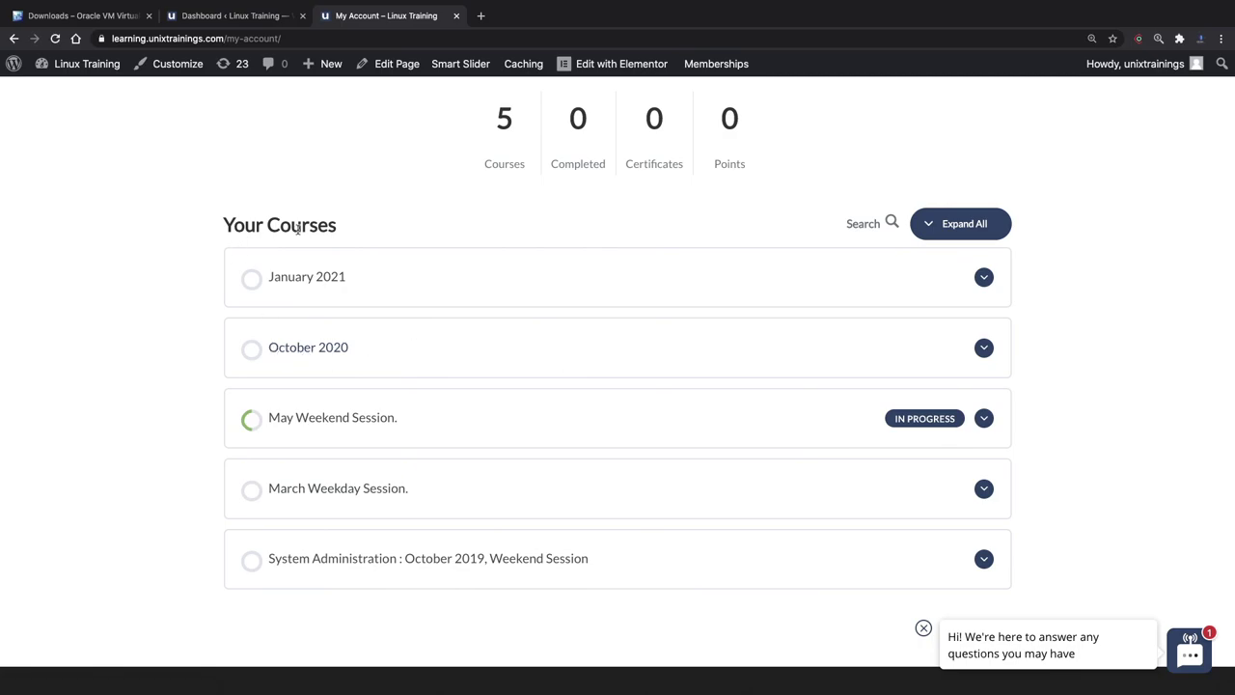
pyautogui.click(302, 352)
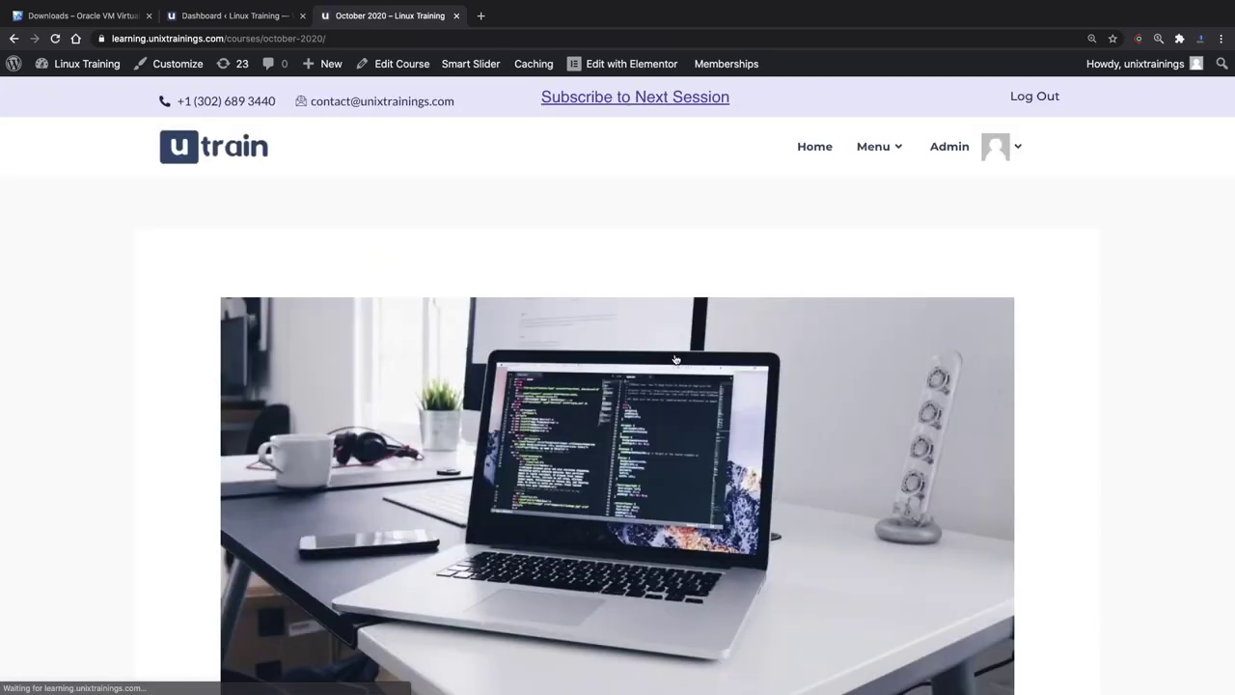
# Scroll to 'Join us for a live zoom class' and follow its Zoom logo link
pyautogui.scroll(-6, 887, 422)
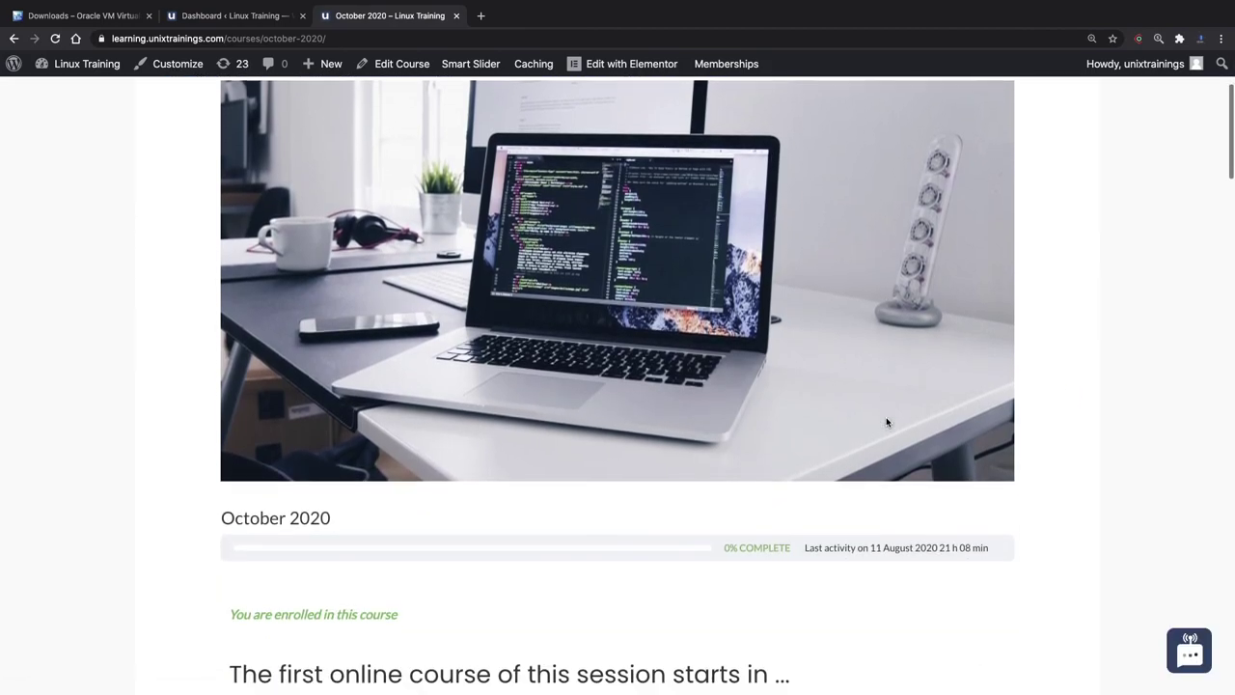
pyautogui.scroll(-2, 886, 422)
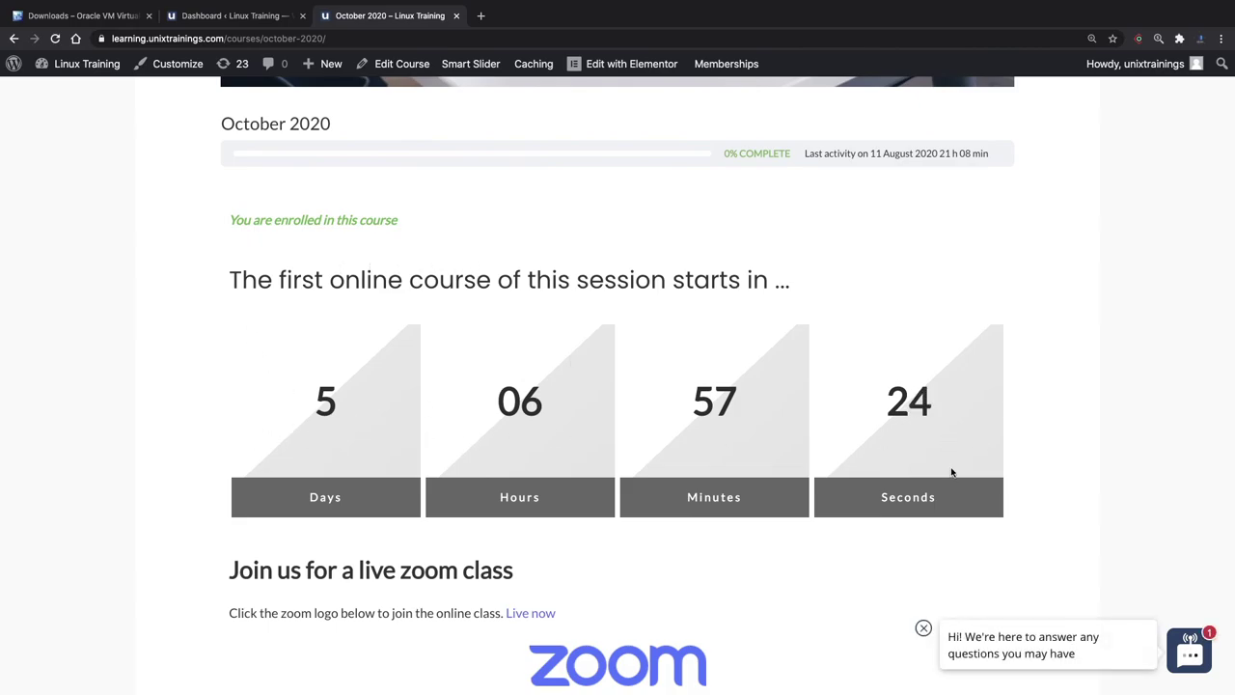
pyautogui.scroll(-5, 1161, 433)
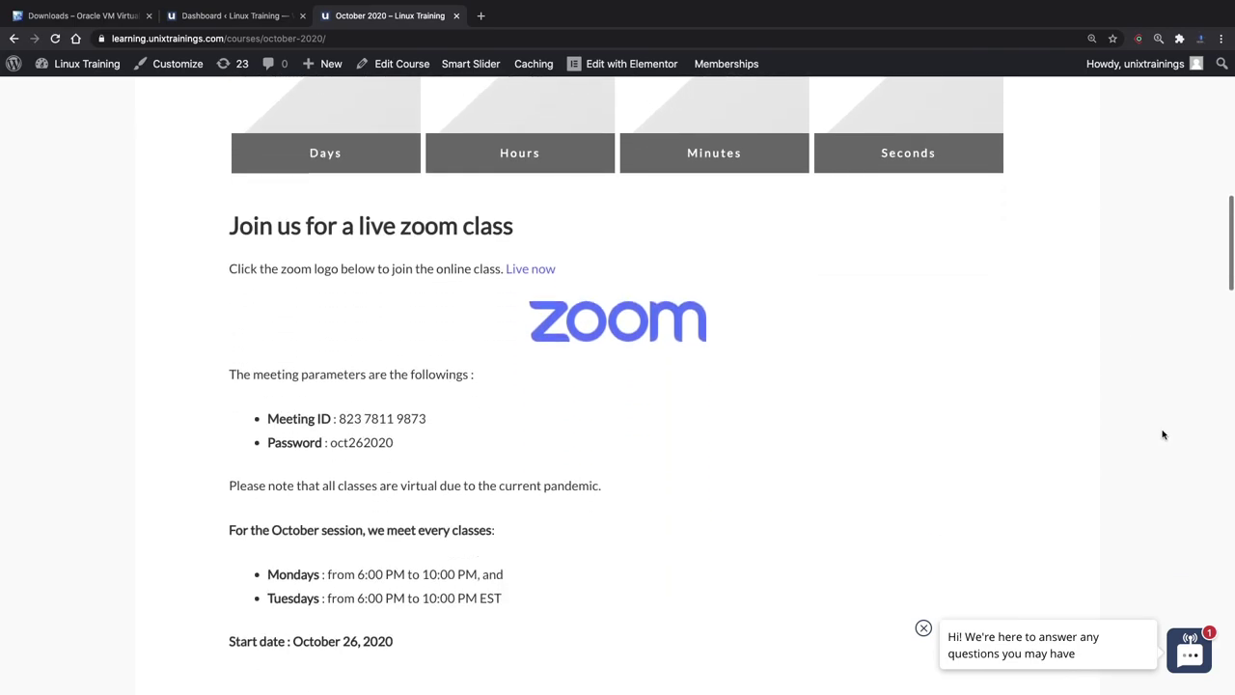
pyautogui.scroll(-1, 1161, 433)
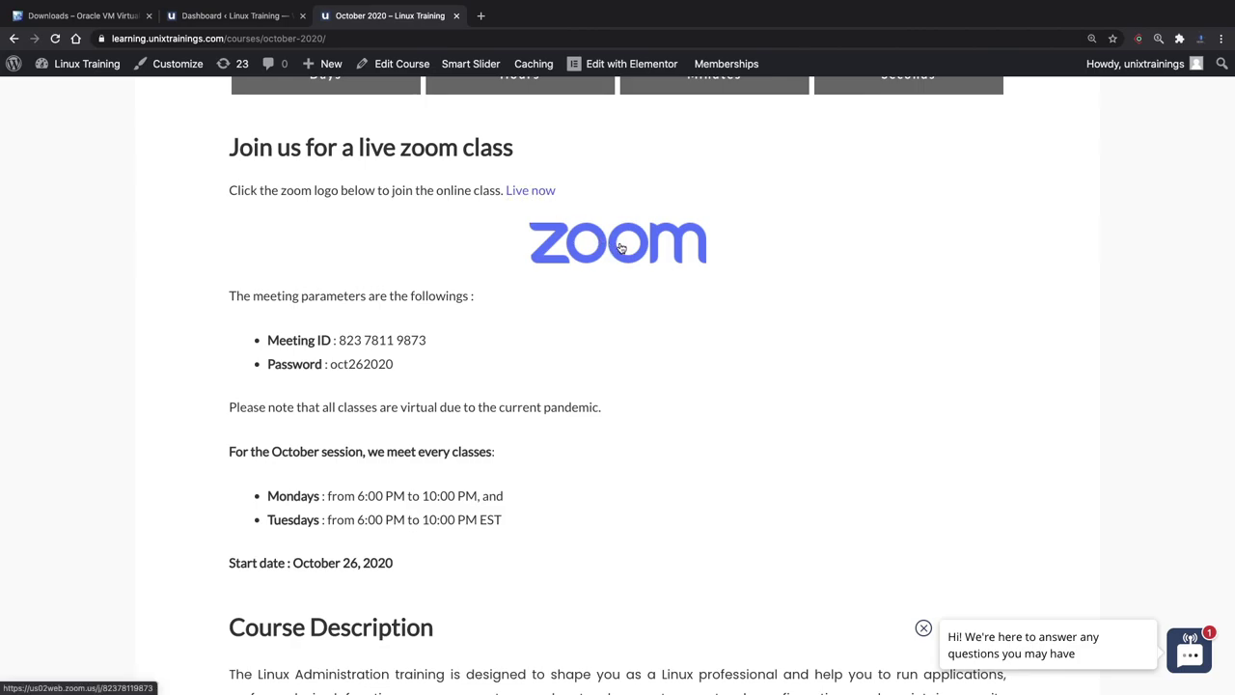
pyautogui.click(621, 248)
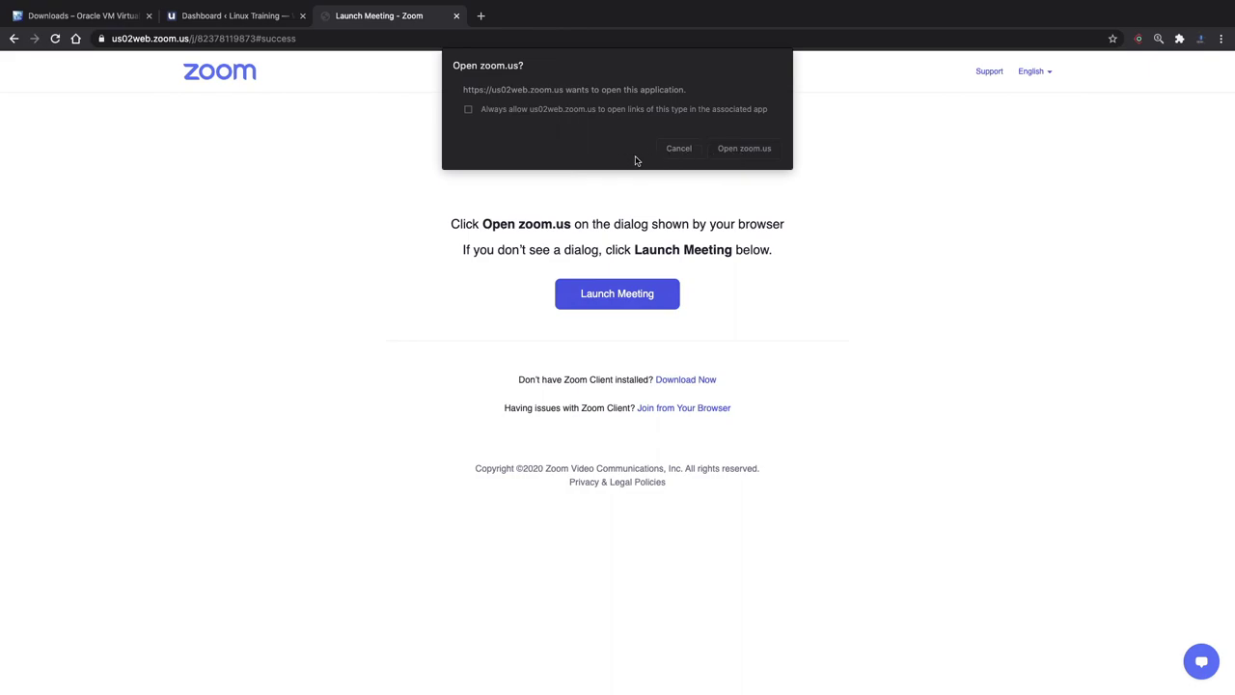
# Answer the 'Open zoom.us?' prompt, then download the Zoom.pkg installer via Download Now
pyautogui.click(747, 152)
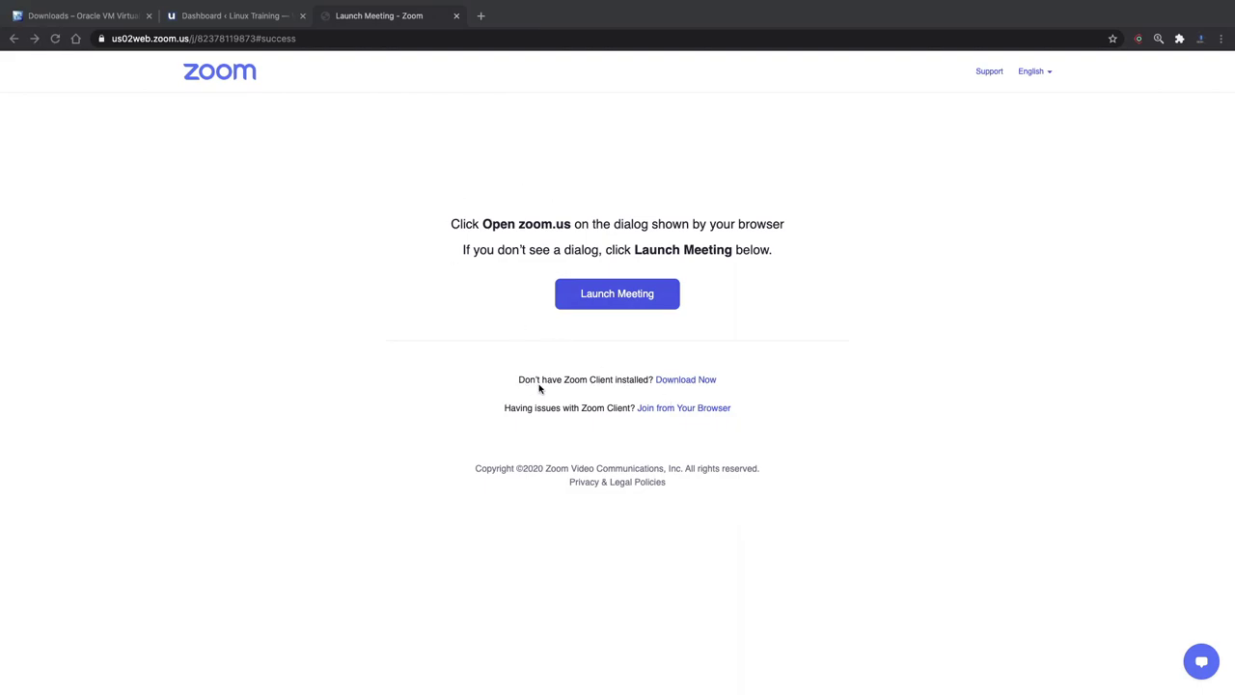
pyautogui.click(687, 382)
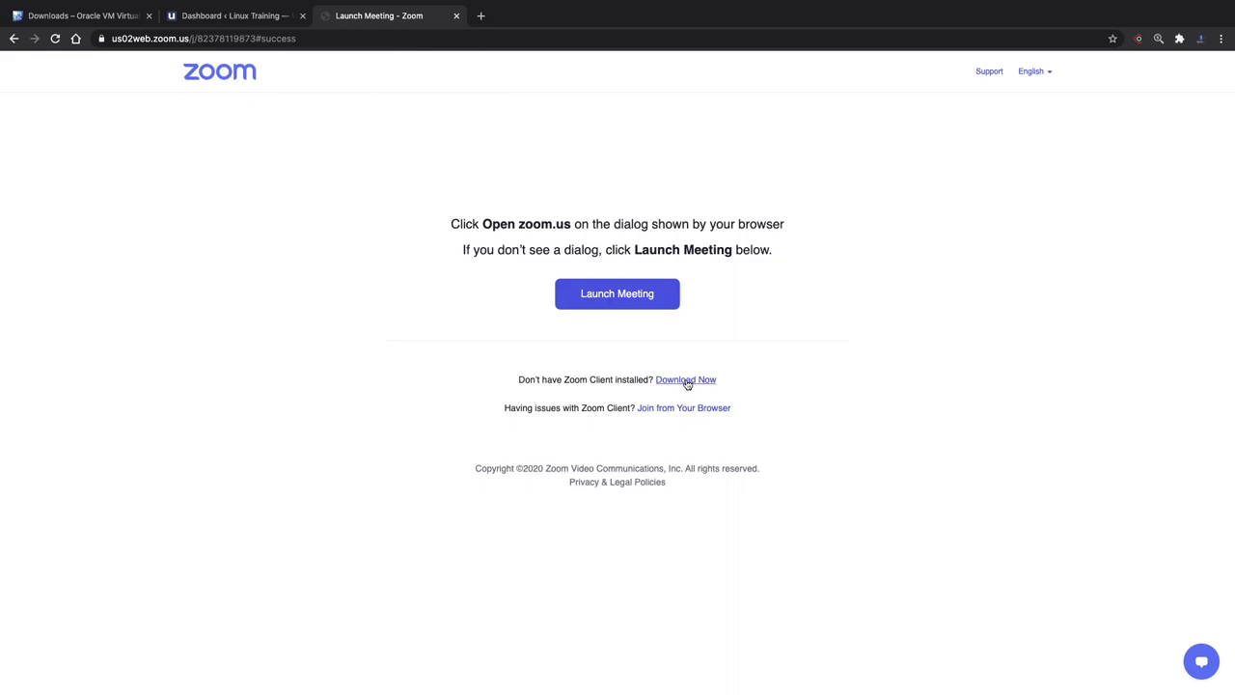
pyautogui.click(687, 380)
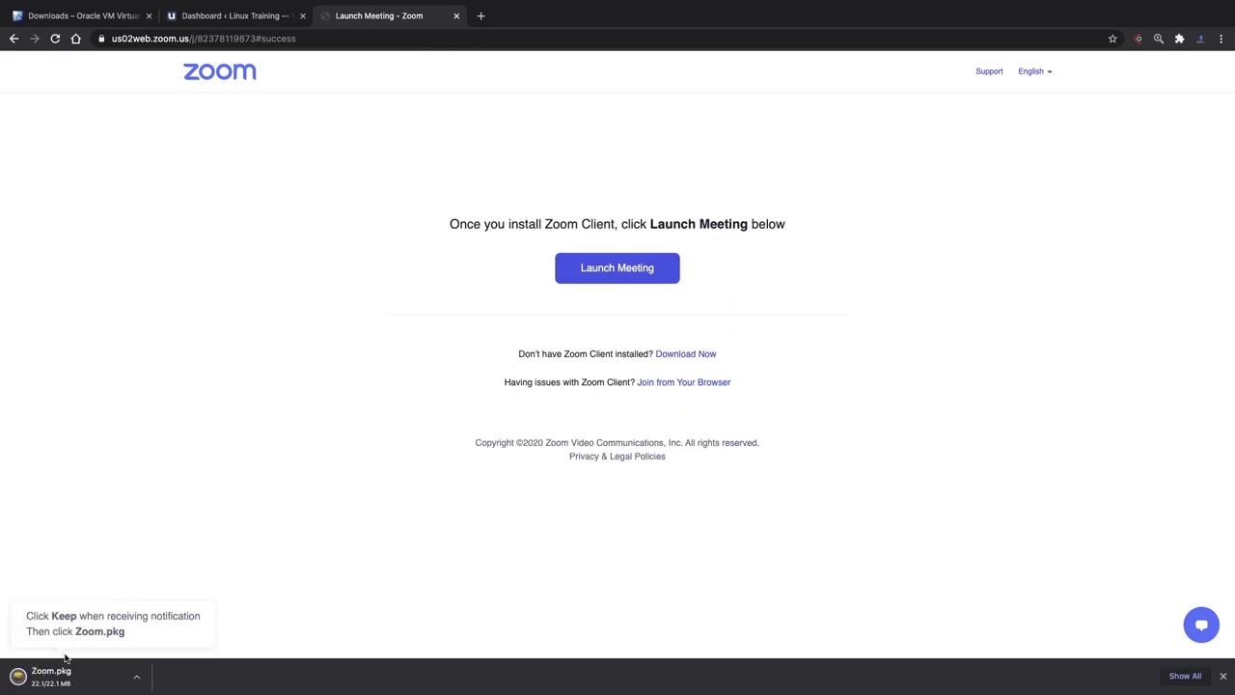
# Launch the downloaded Zoom.pkg installer, then step Chrome's Zoom launch tab back to the course page
pyautogui.click(49, 678)
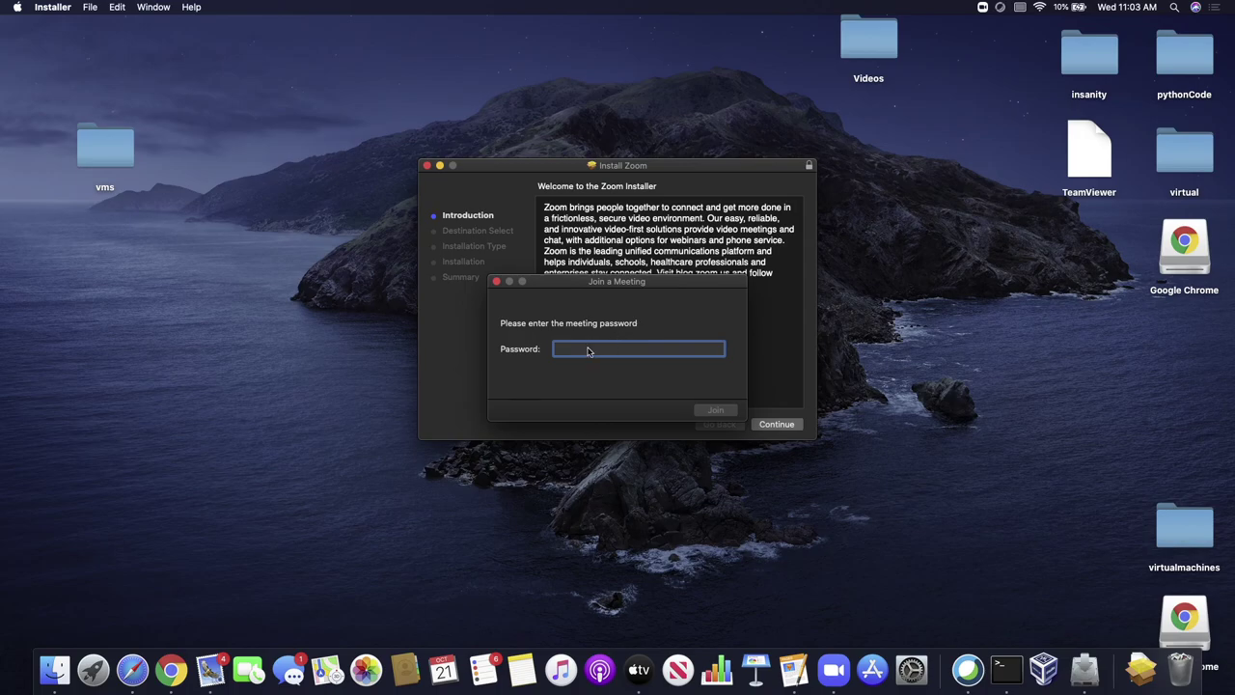
pyautogui.click(171, 673)
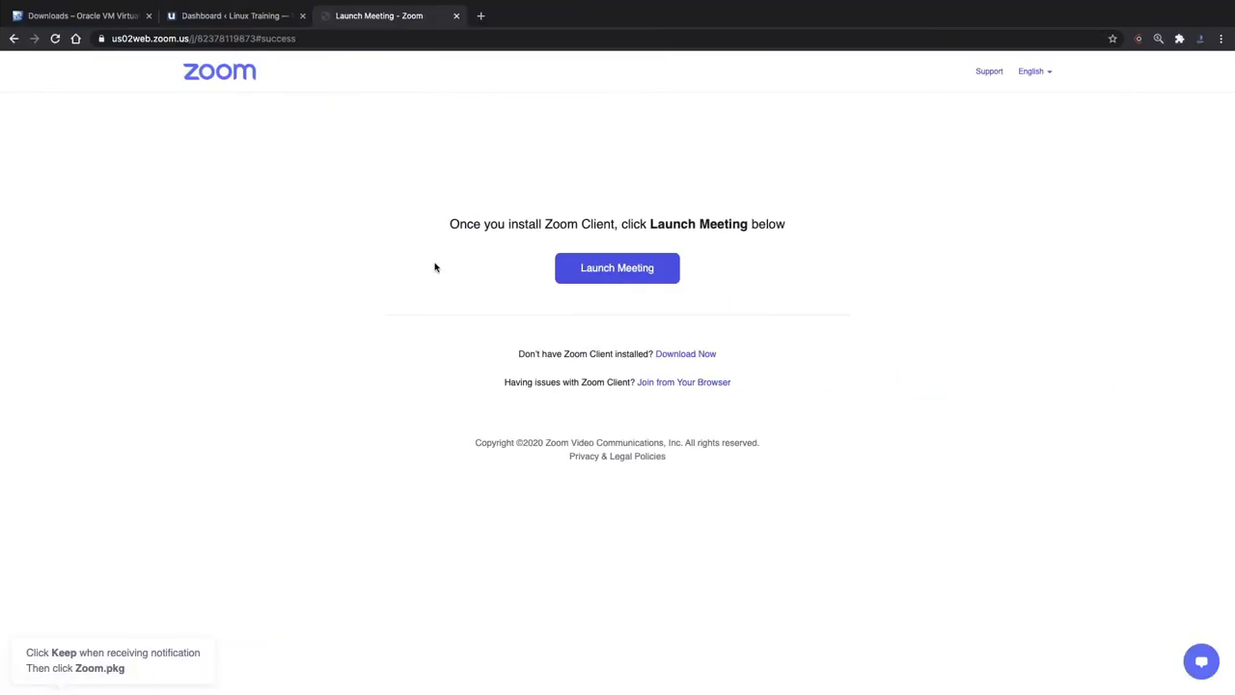
pyautogui.click(222, 17)
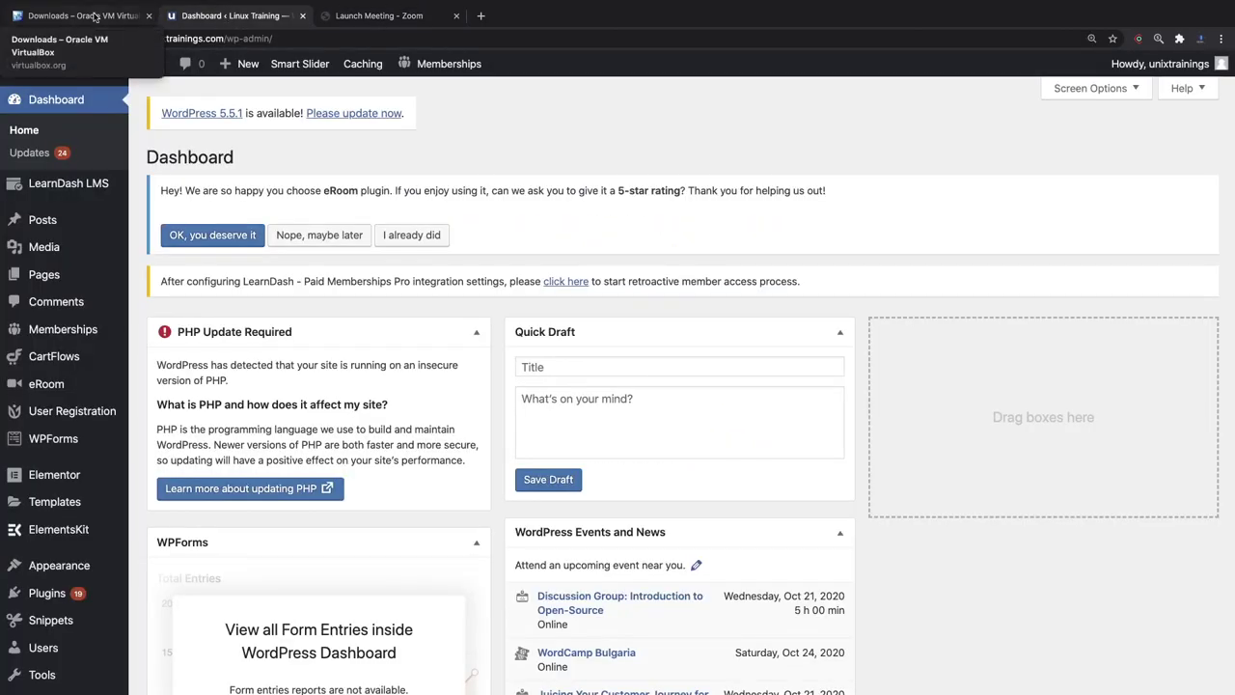
pyautogui.click(378, 17)
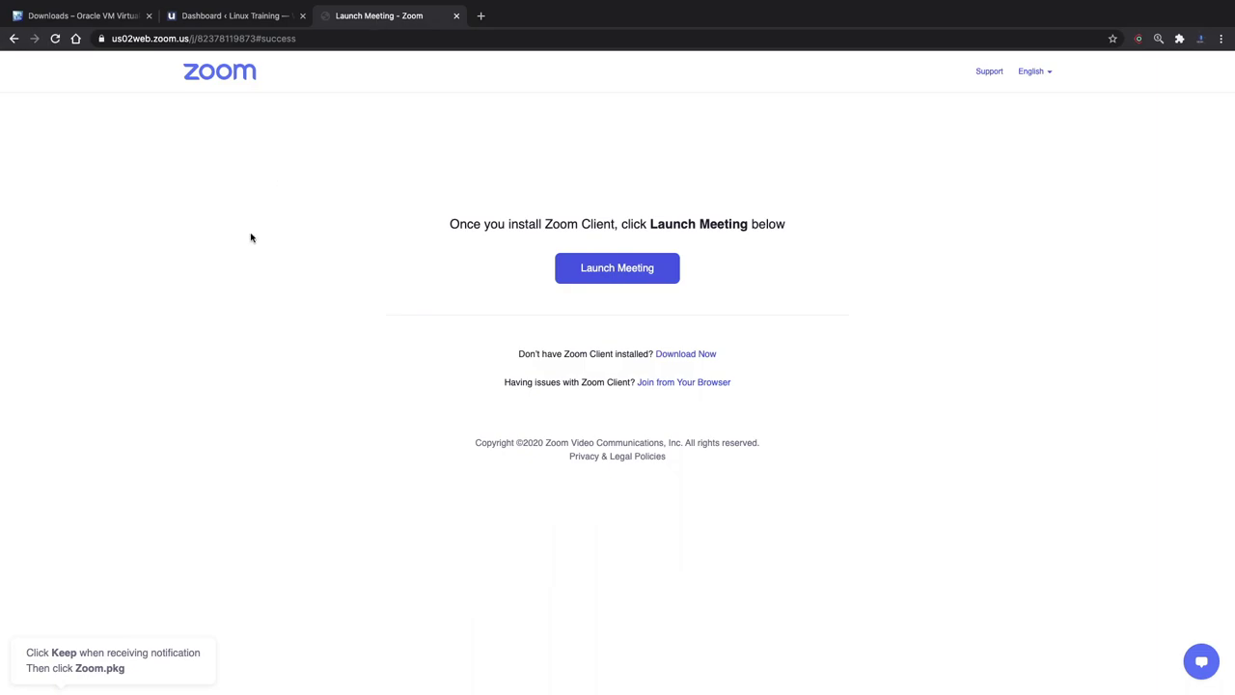
pyautogui.click(14, 40)
# Go back to the October 2020 course's live class details and exit Chrome full screen
pyautogui.click(14, 40)
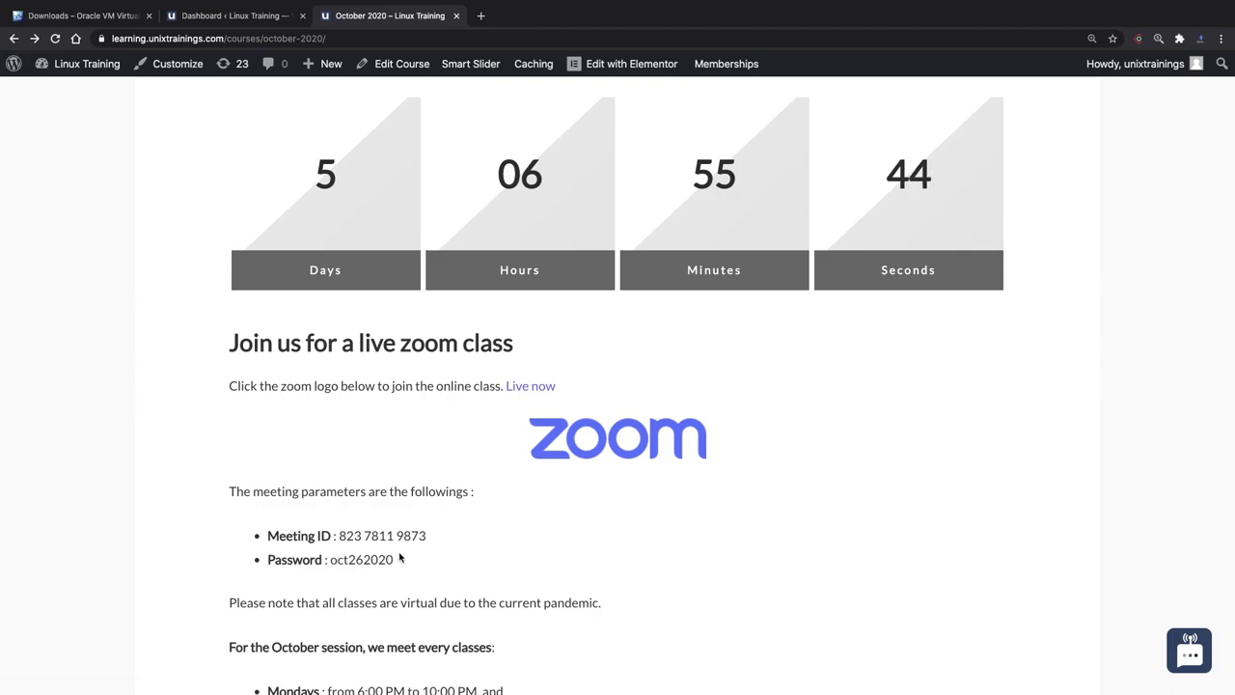
pyautogui.scroll(10, 711, 326)
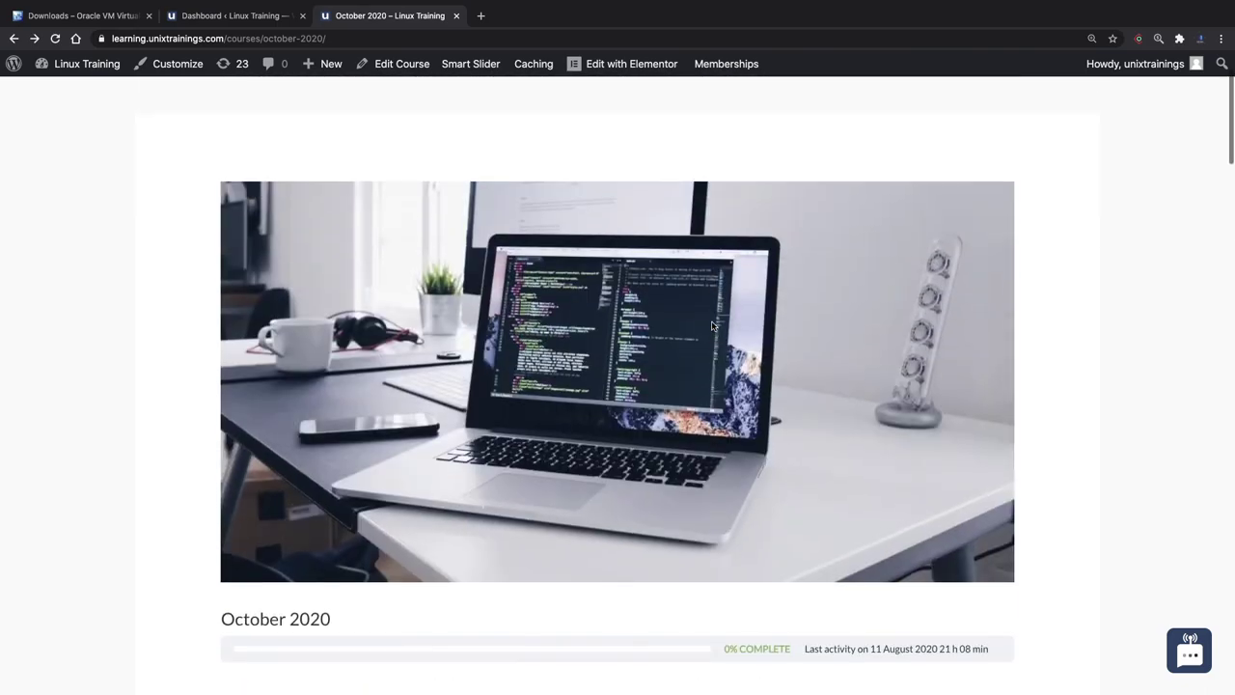
pyautogui.scroll(-10, 711, 325)
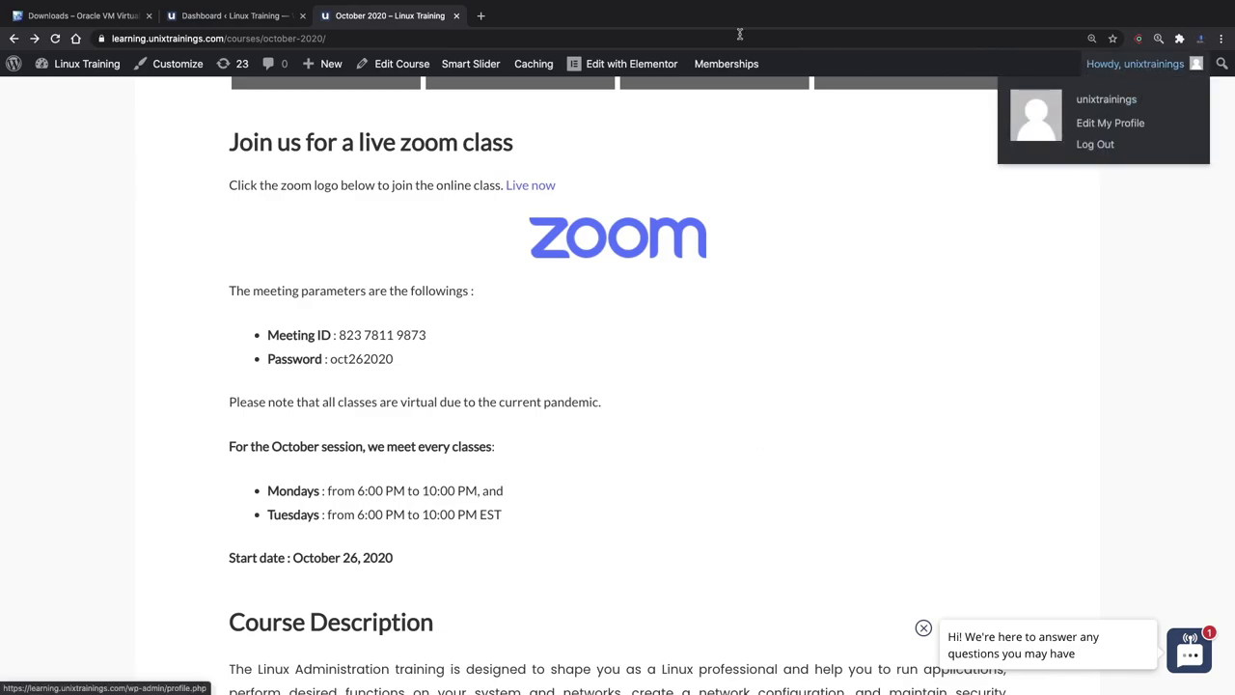
pyautogui.moveTo(14, 6)
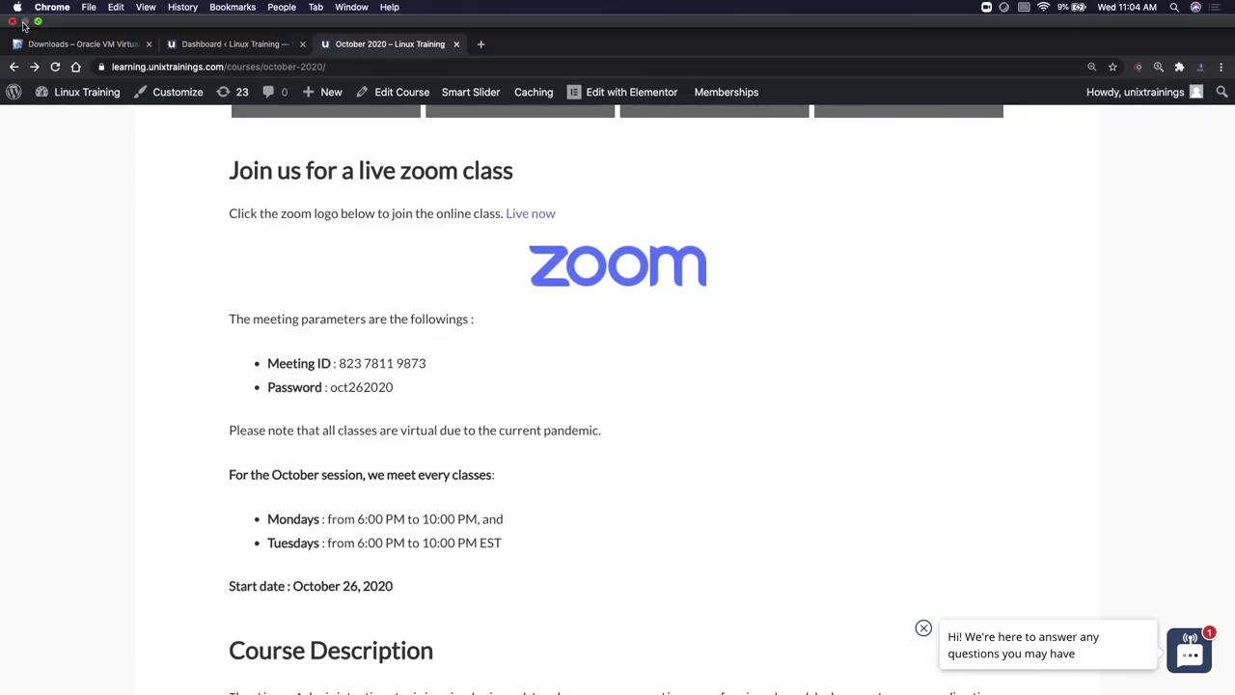
pyautogui.click(38, 22)
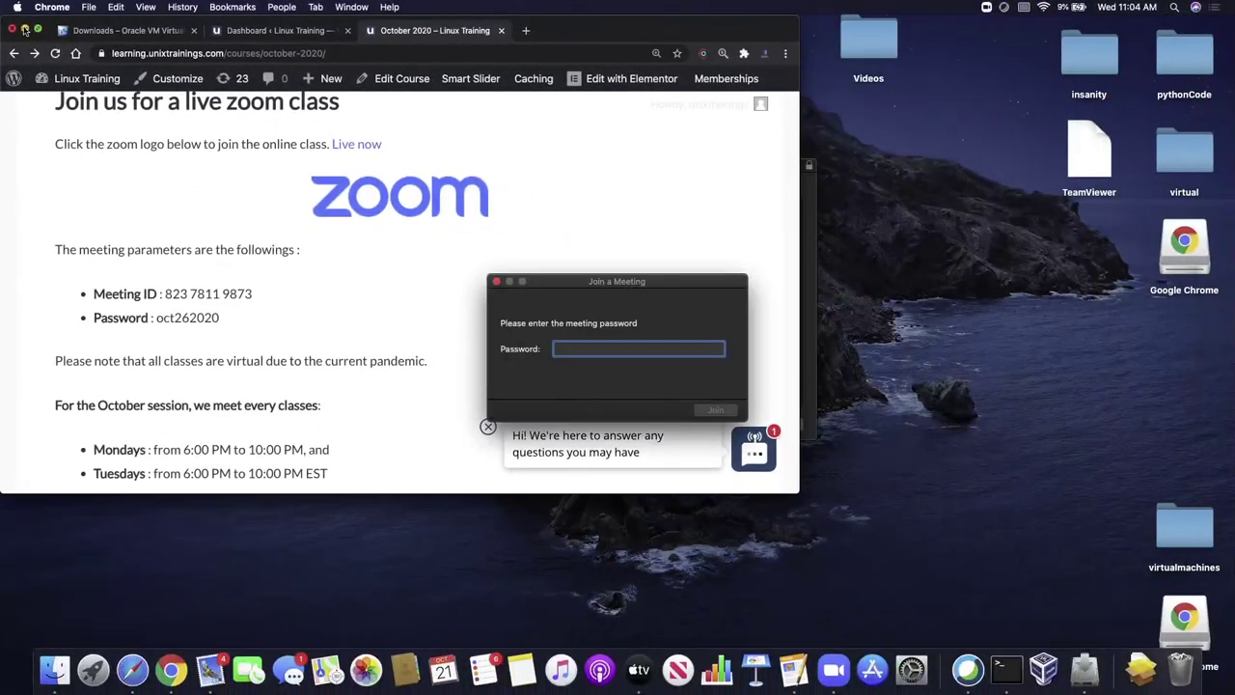
# Minimize Chrome, enter the meeting password in Join a Meeting, and join
pyautogui.click(25, 30)
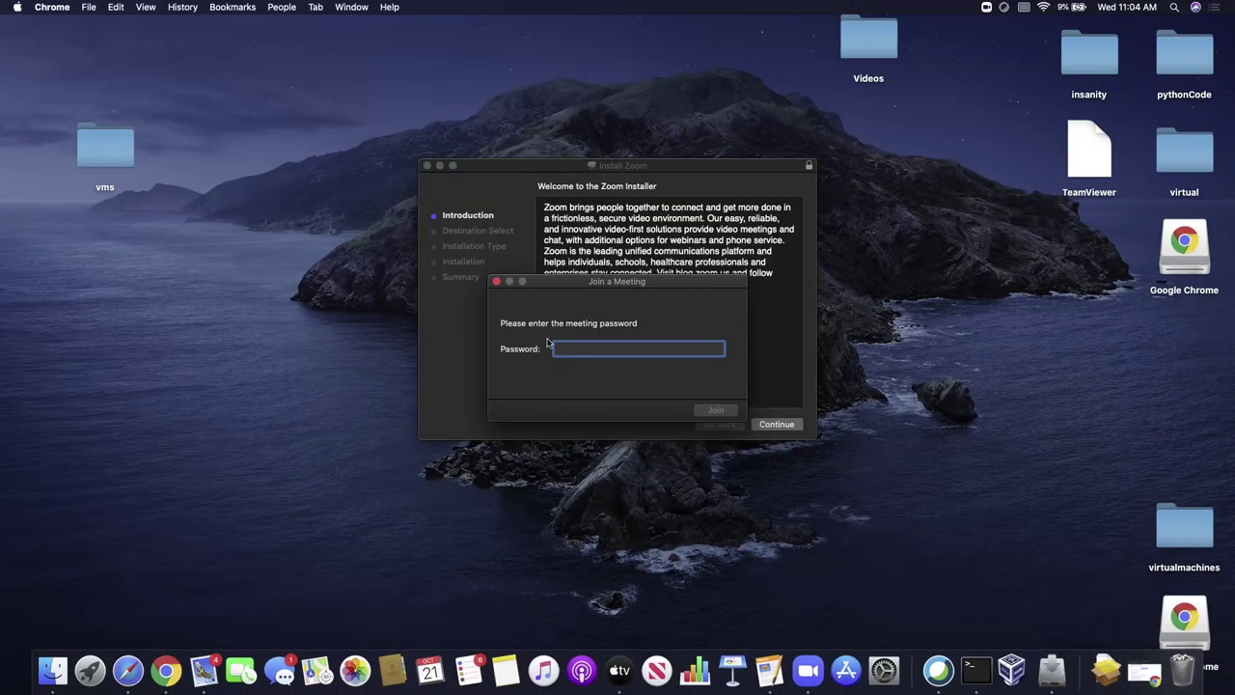
pyautogui.click(599, 353)
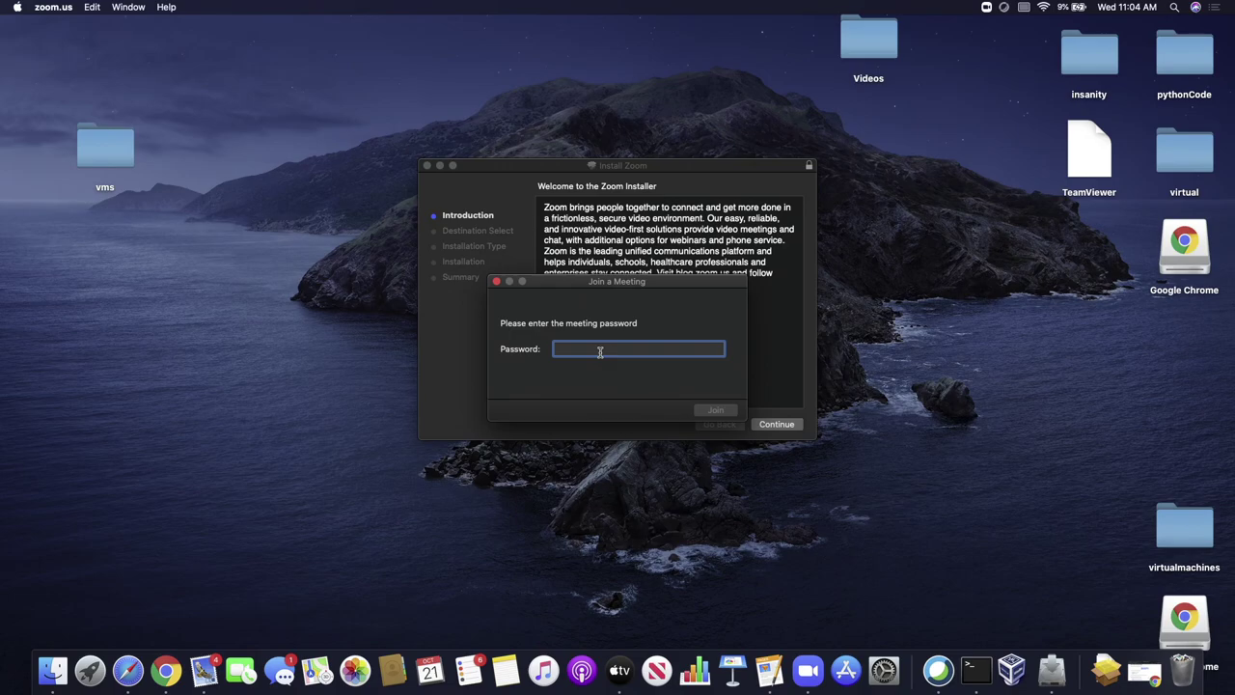
pyautogui.write('1')
pyautogui.click(718, 413)
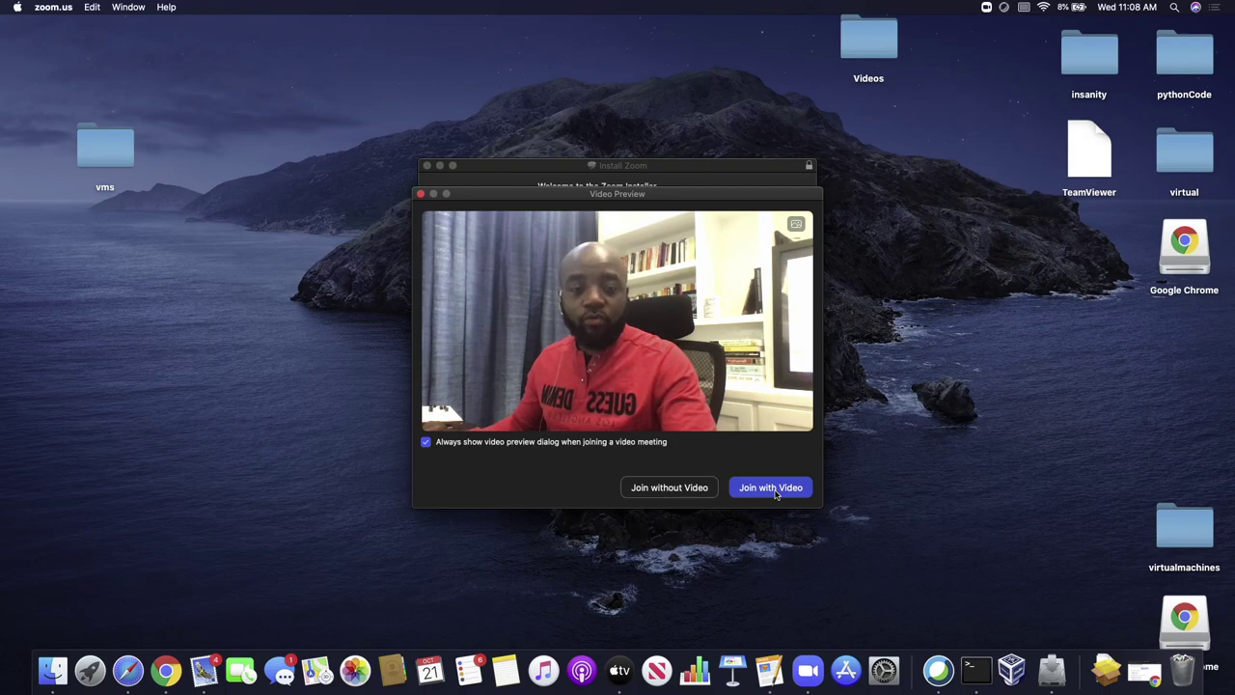
# Choose Join with Video in the Video Preview dialog
pyautogui.click(772, 488)
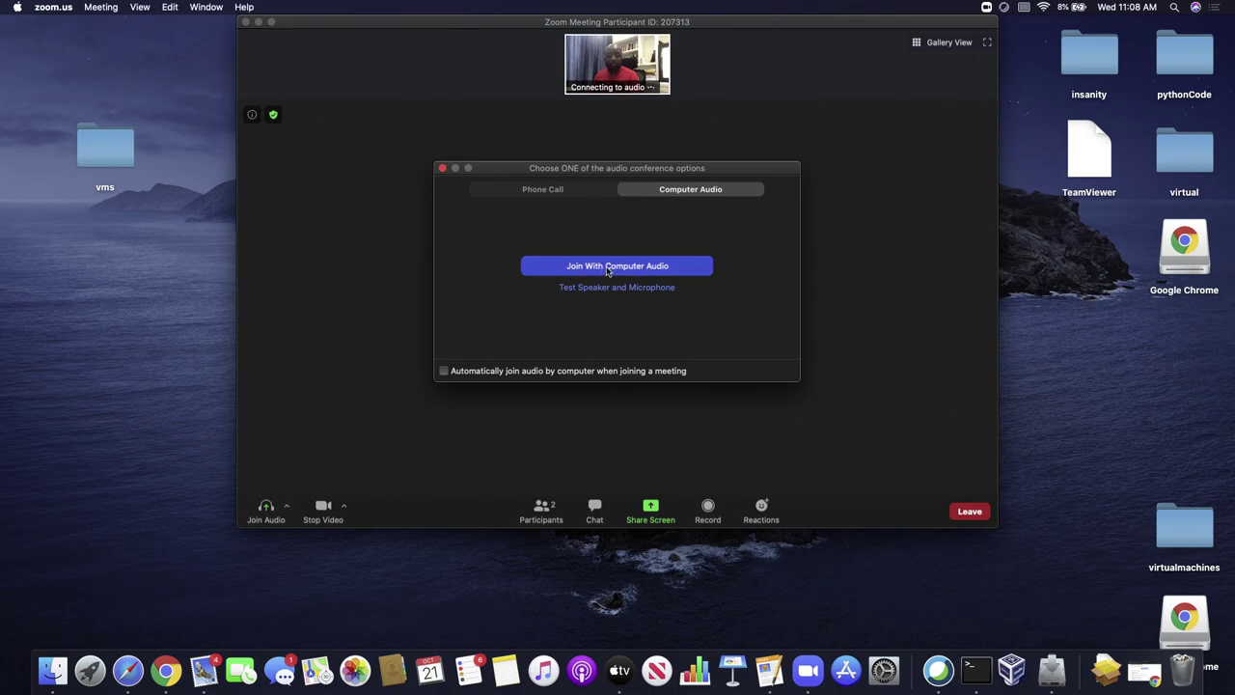
# Choose Join With Computer Audio for the meeting's audio
pyautogui.click(607, 266)
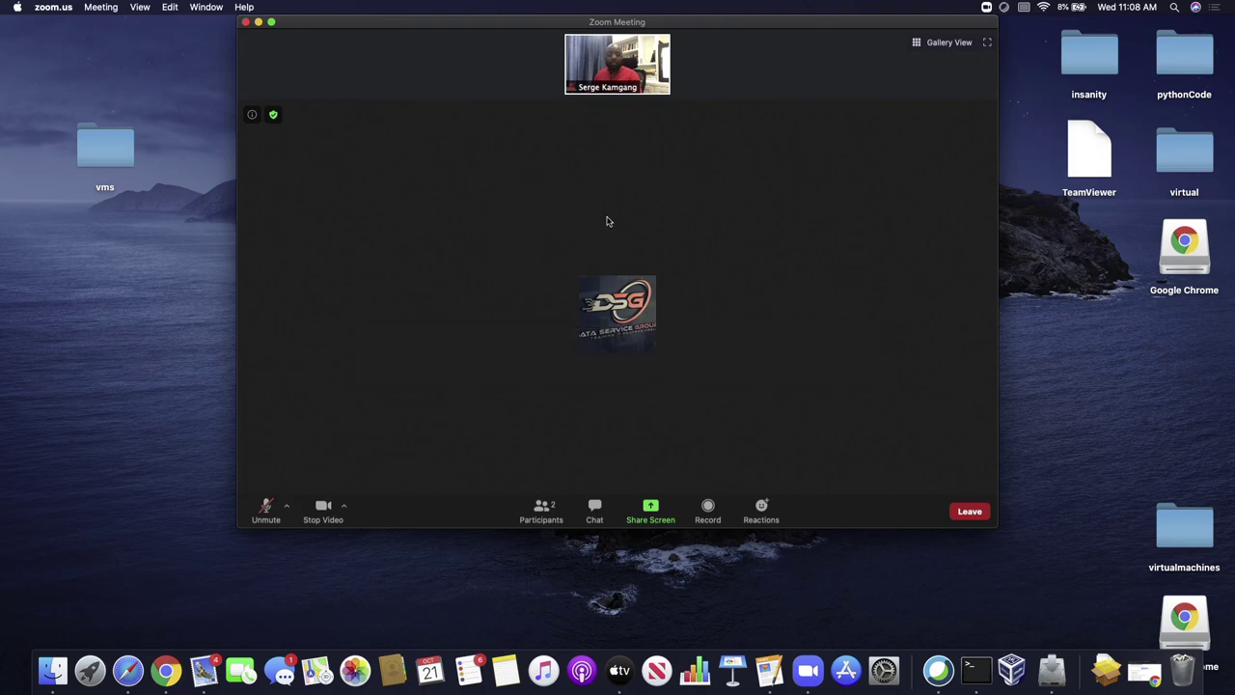
pyautogui.moveTo(608, 60)
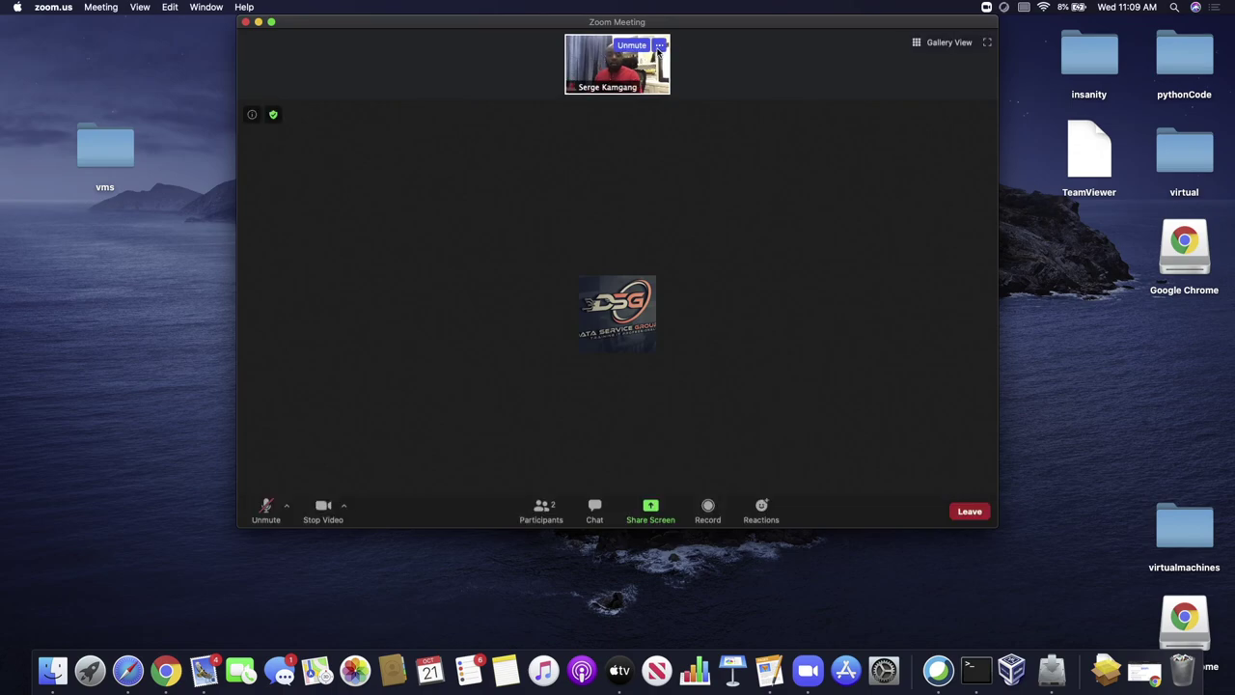
pyautogui.click(660, 45)
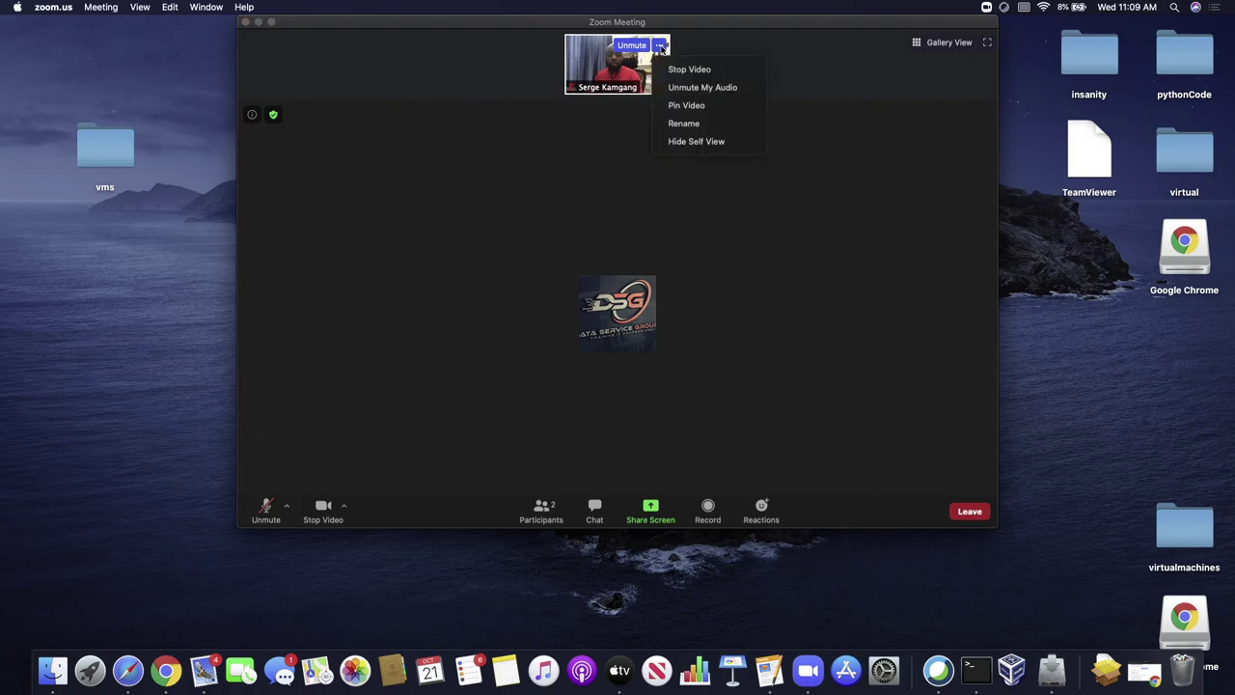
pyautogui.click(689, 130)
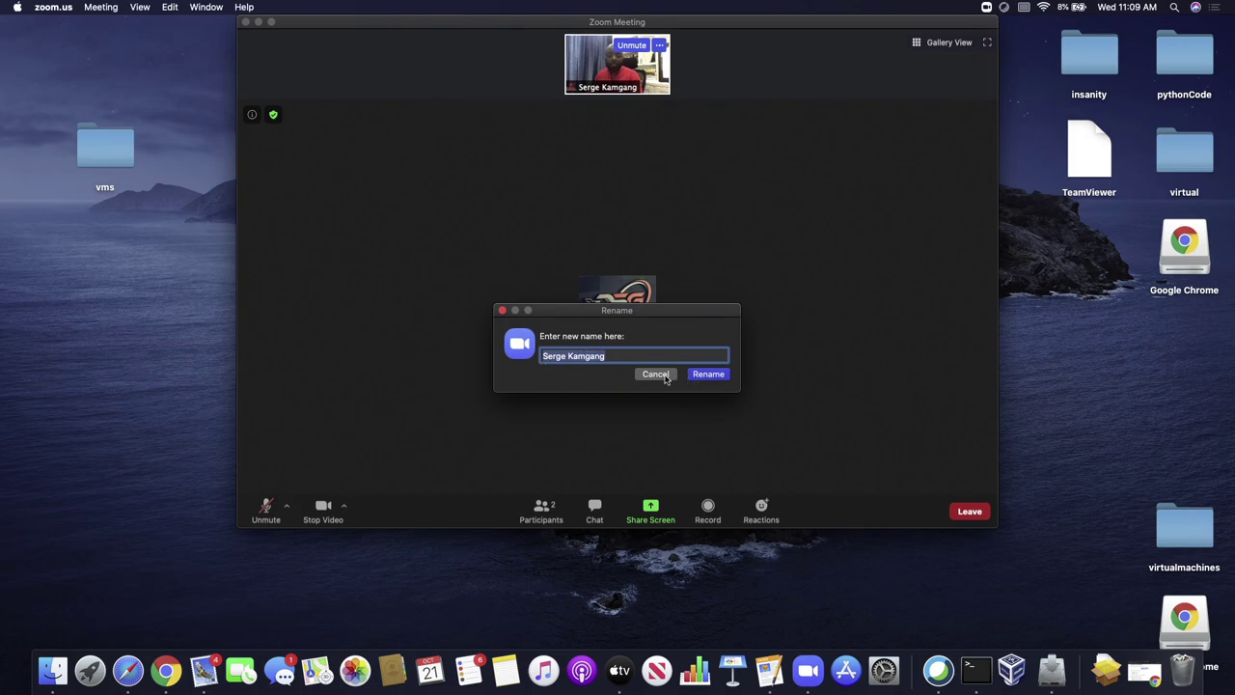
pyautogui.click(656, 375)
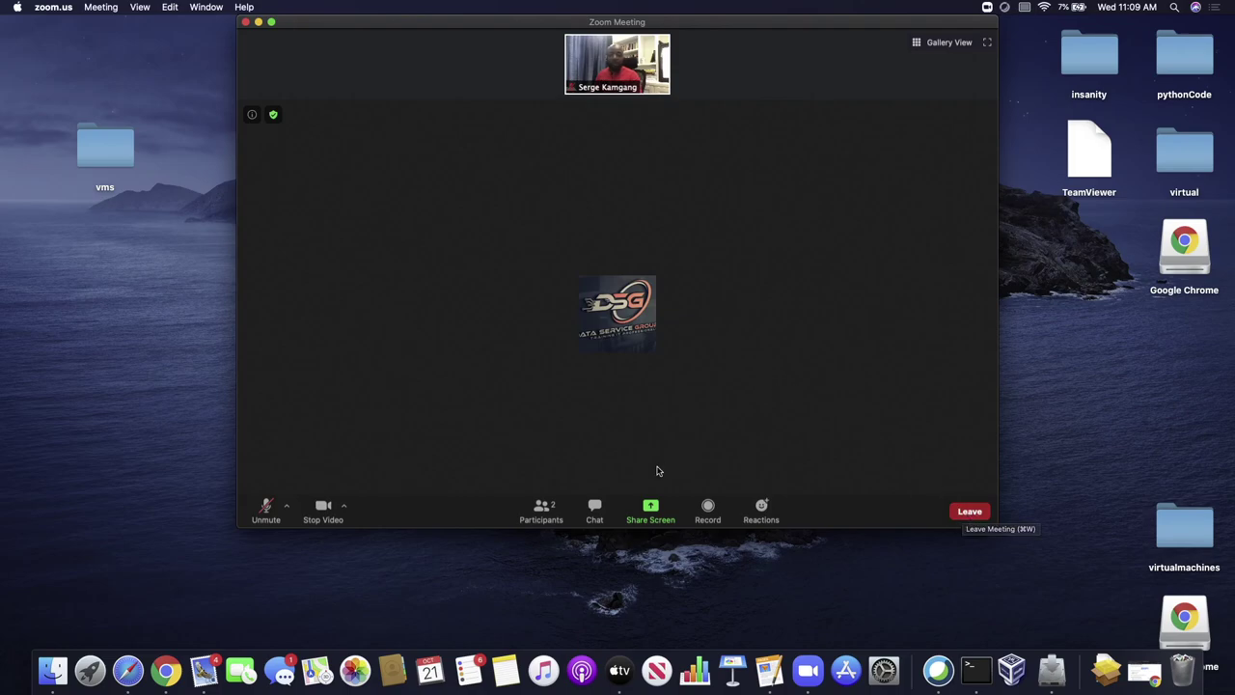
# Open the meeting chat and send 'hi' to Everyone
pyautogui.click(596, 512)
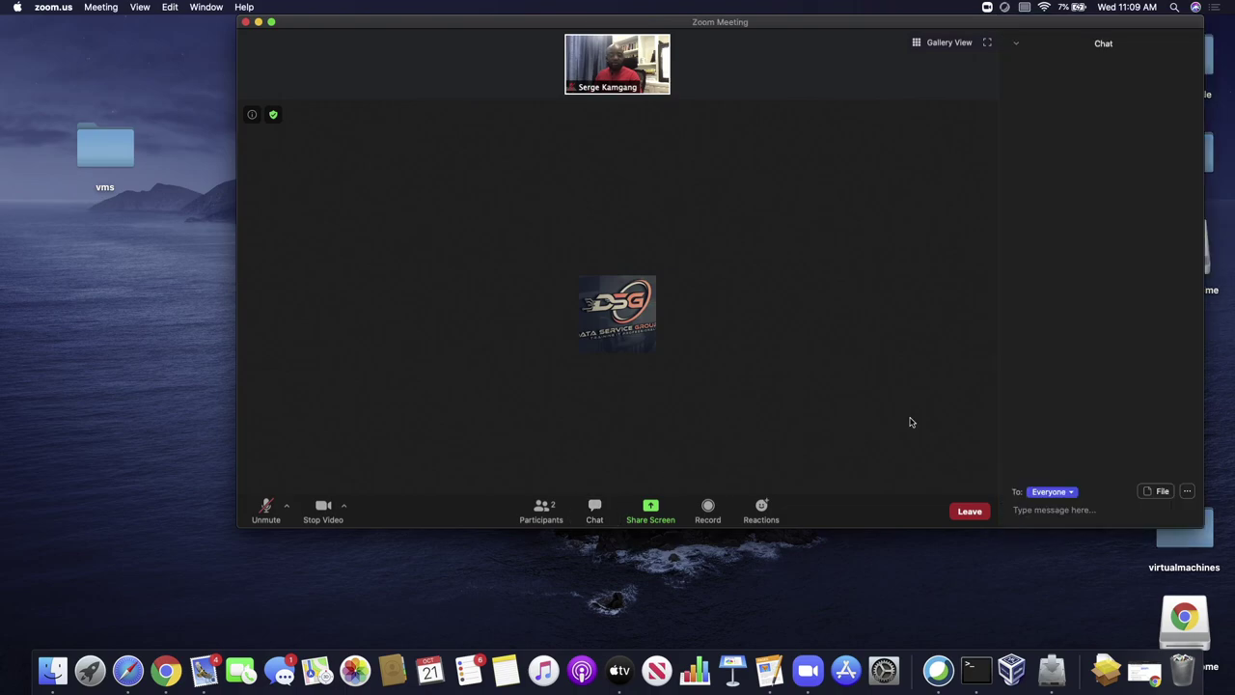
pyautogui.click(599, 513)
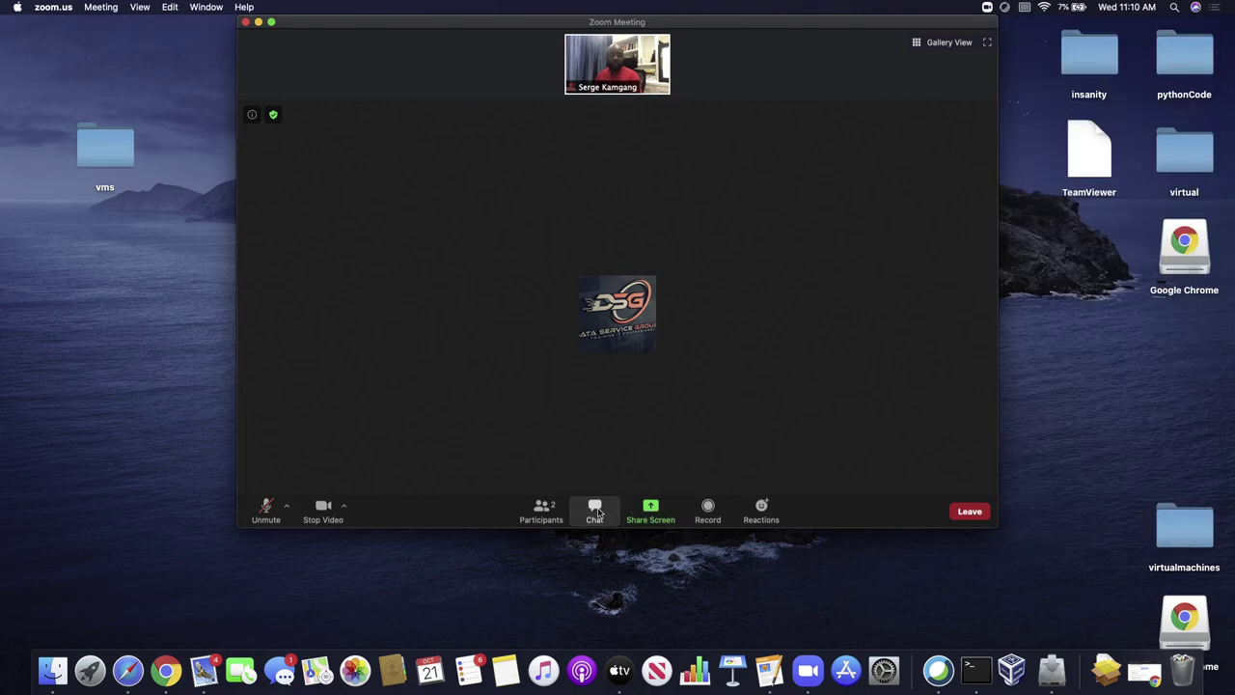
pyautogui.click(596, 509)
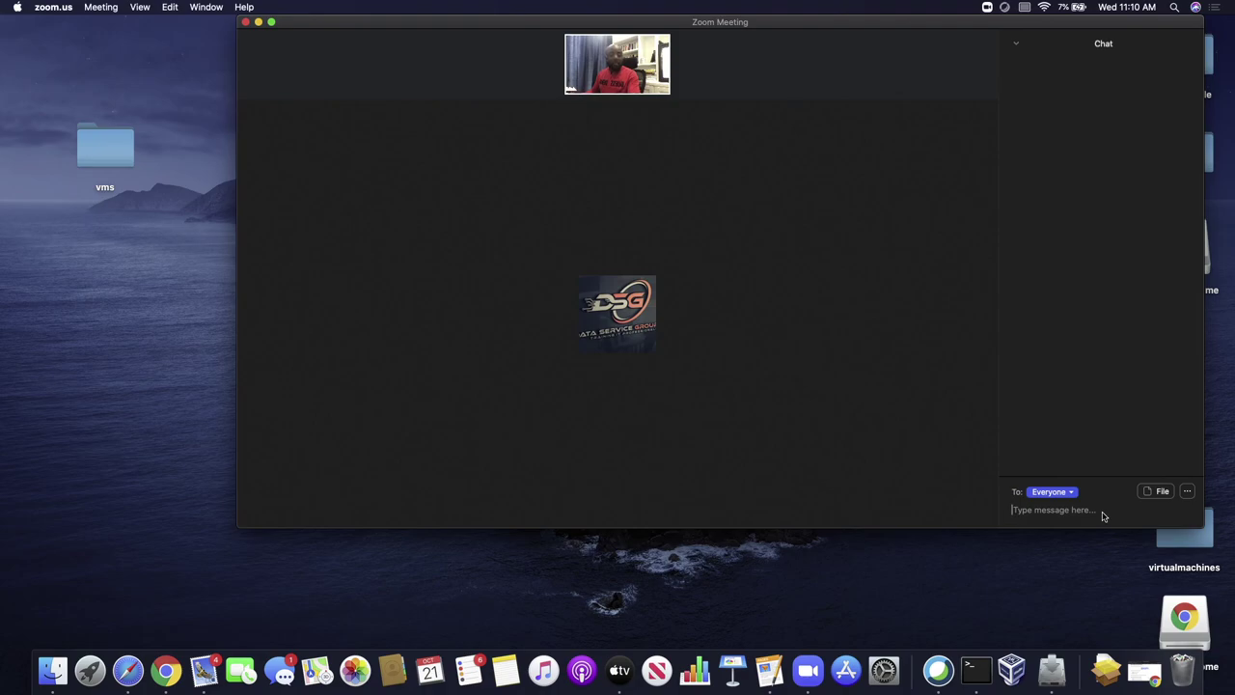
pyautogui.write('hi')
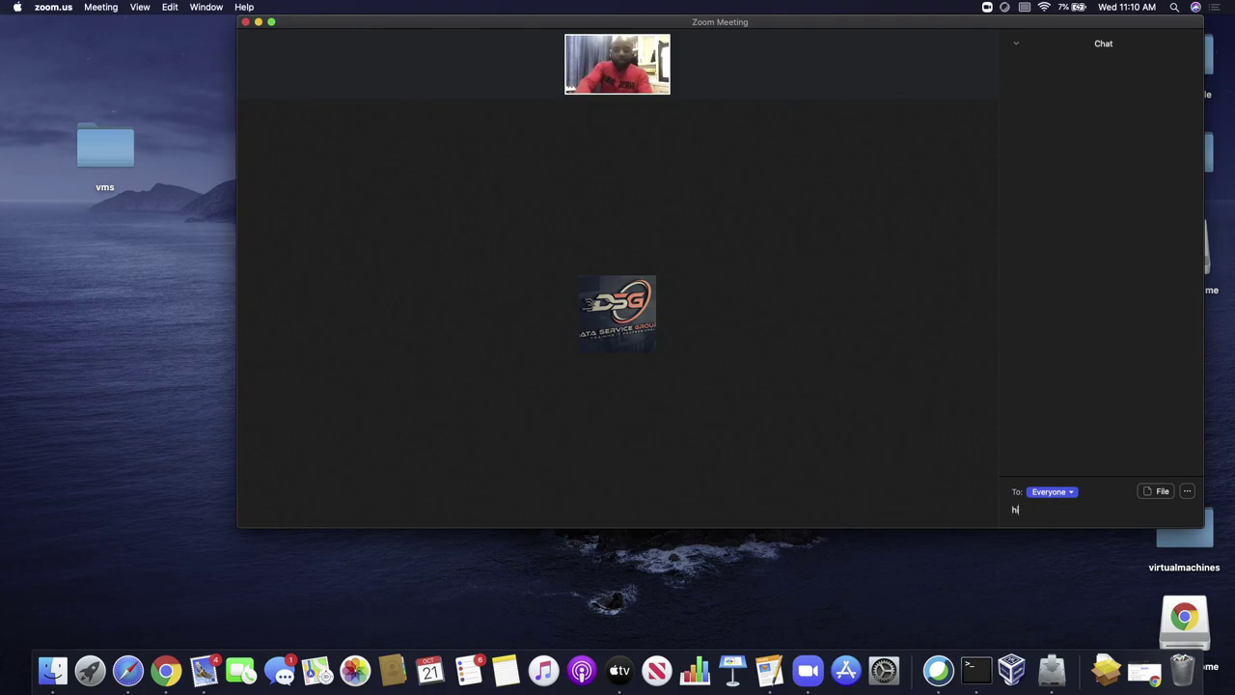
pyautogui.press('Return')
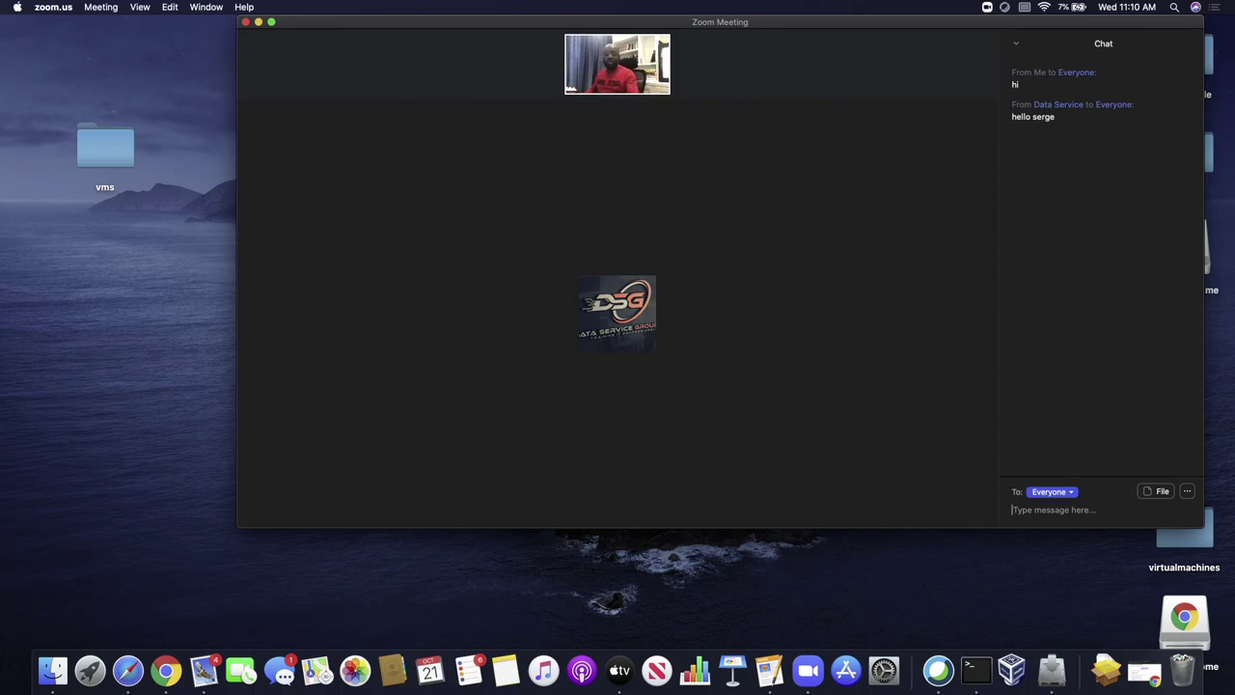
pyautogui.moveTo(893, 408)
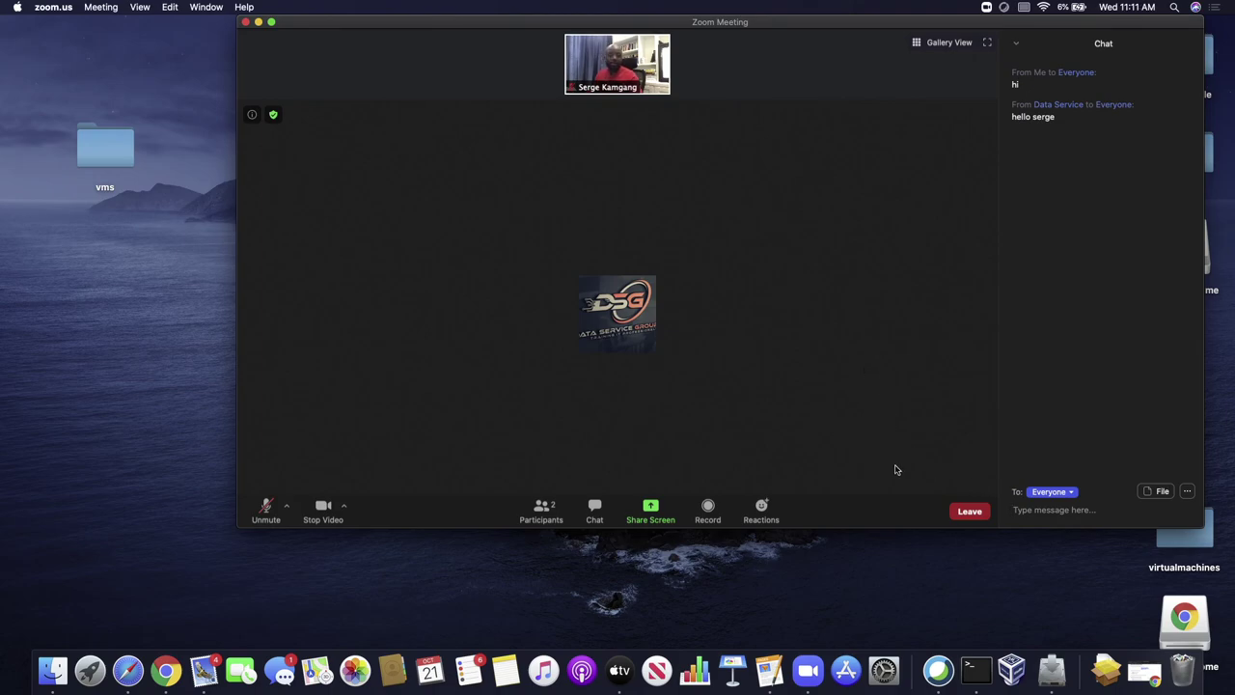
# Leave the meeting, then close the Install Zoom window
pyautogui.click(969, 514)
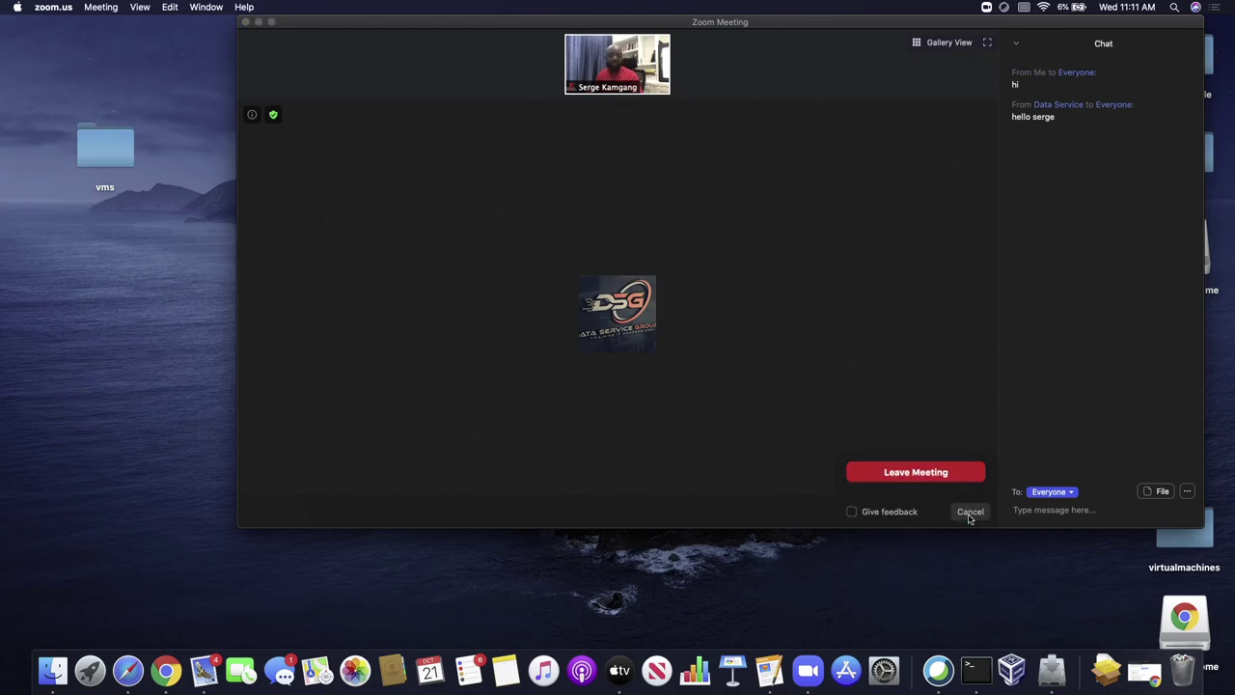
pyautogui.click(909, 473)
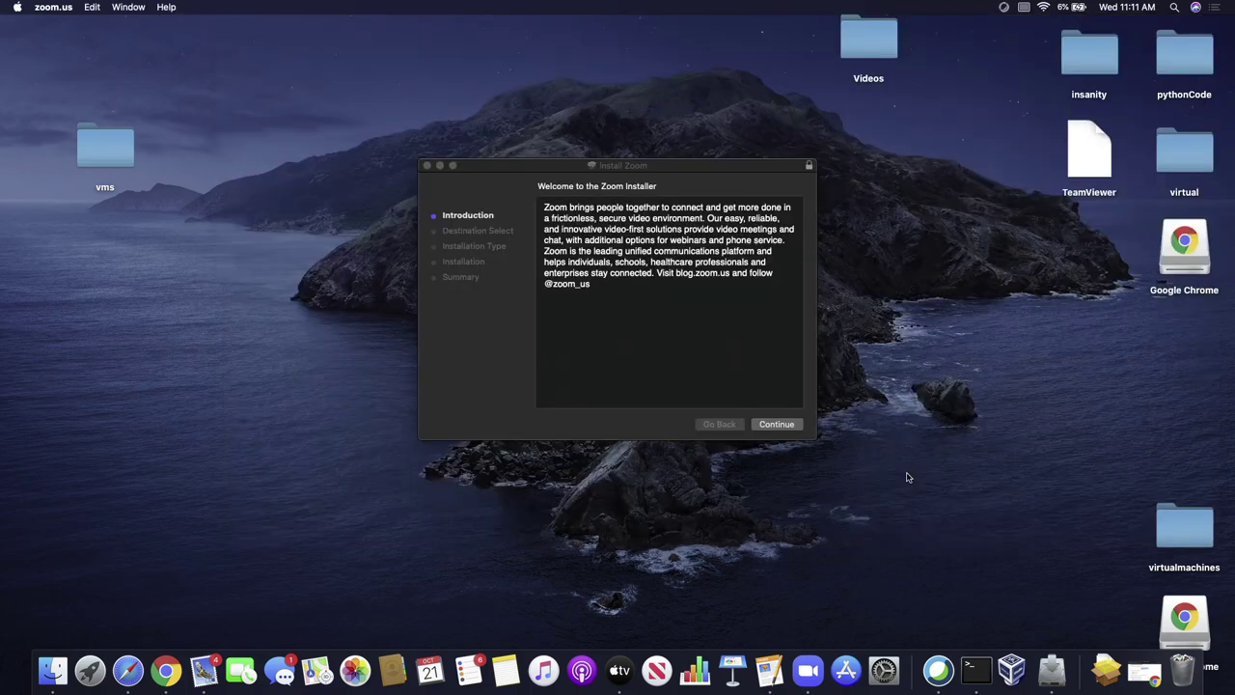
pyautogui.click(738, 421)
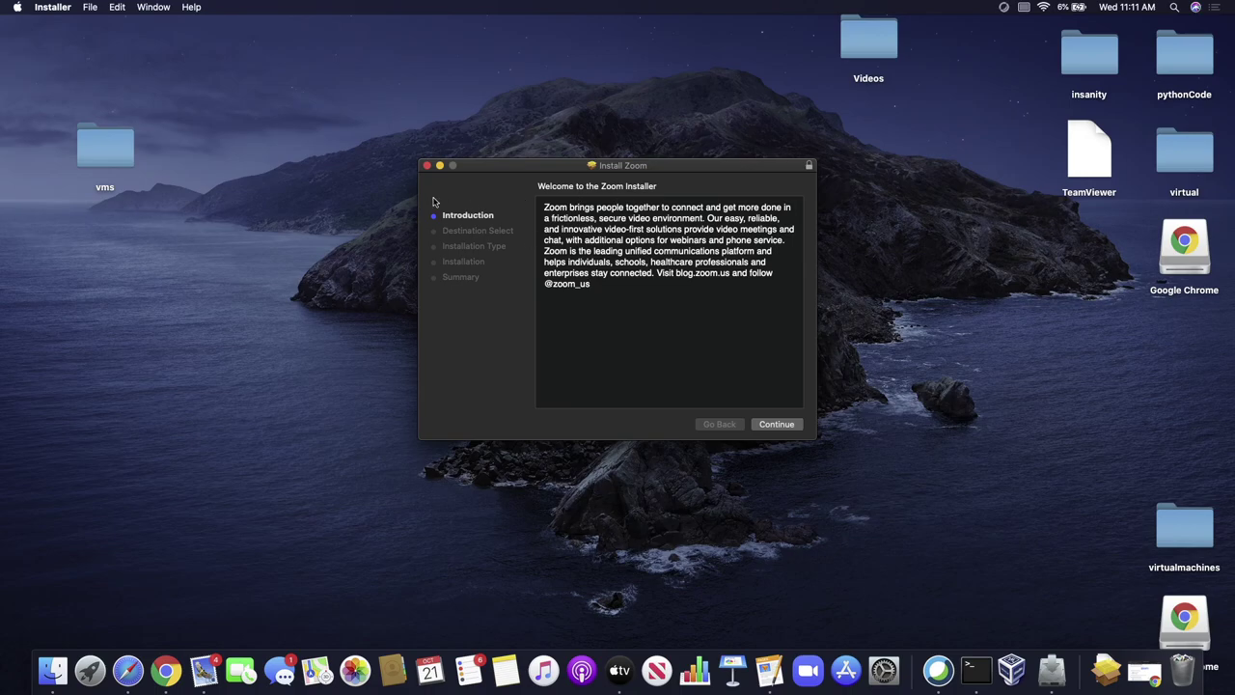
pyautogui.click(427, 165)
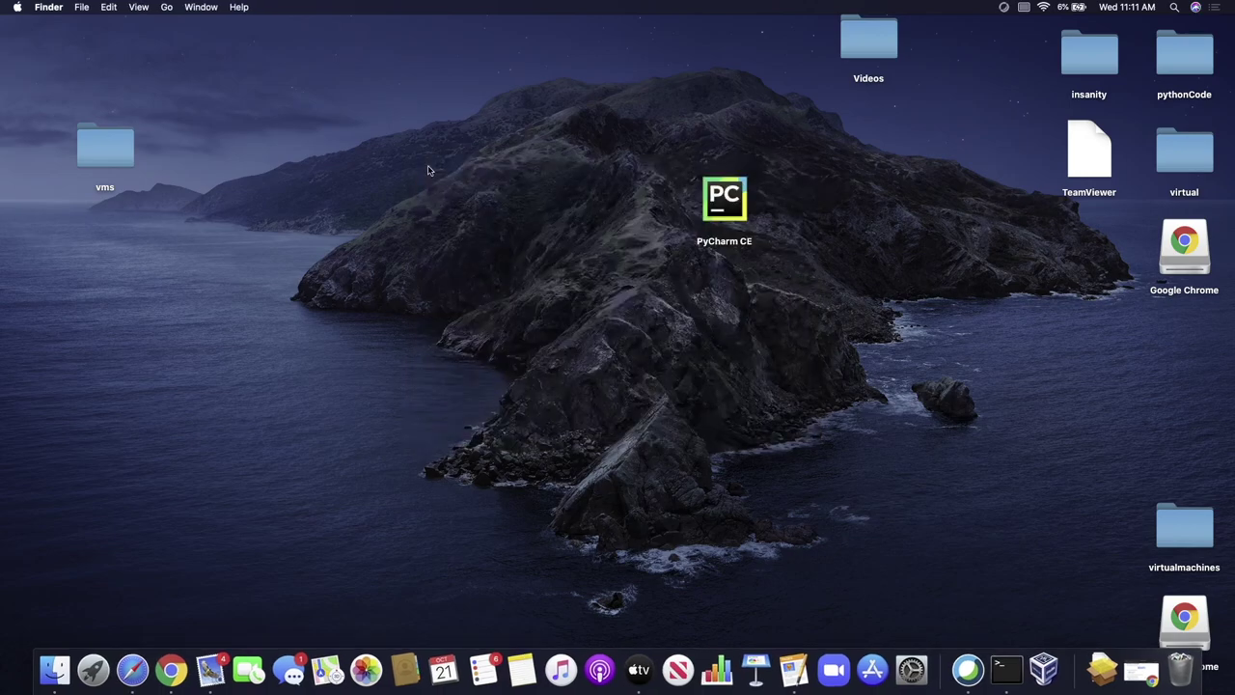